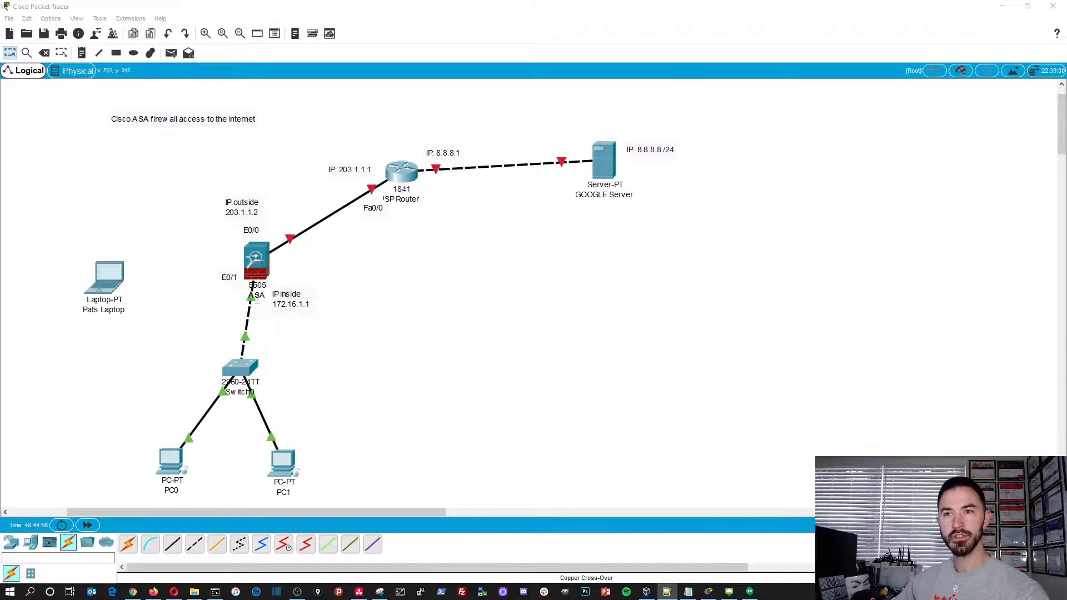
- Reposition the inside IP label beside the ASA below E0/1, nudge the outside IP label, and place Fa0/0 above the ISP router's 203.1.1.1 label
left_click_drag(271, 301, 224, 292)
left_click_drag(229, 205, 232, 209)
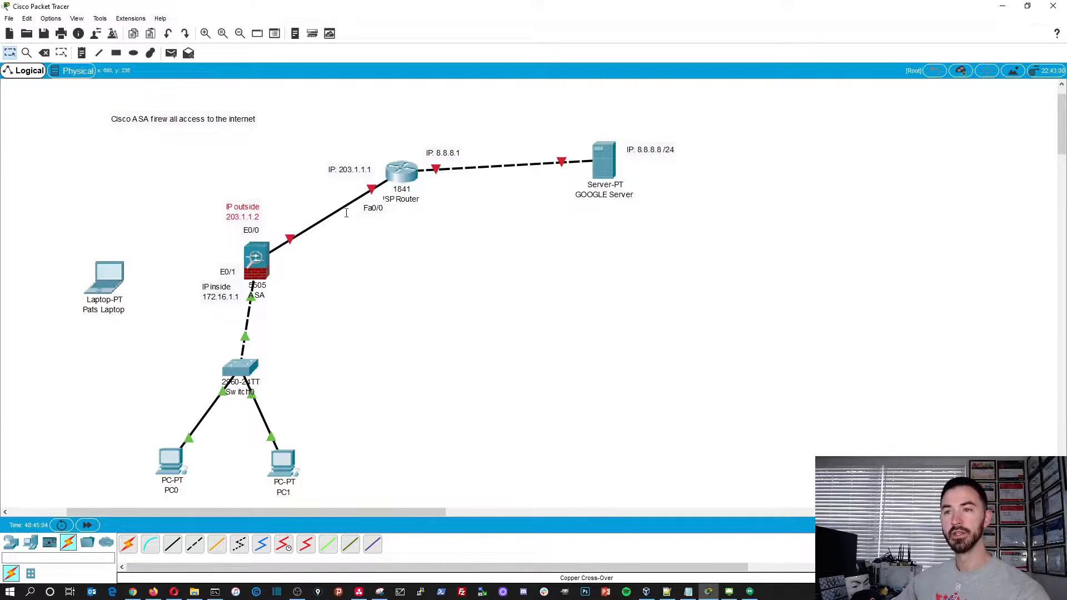
left_click_drag(369, 211, 358, 157)
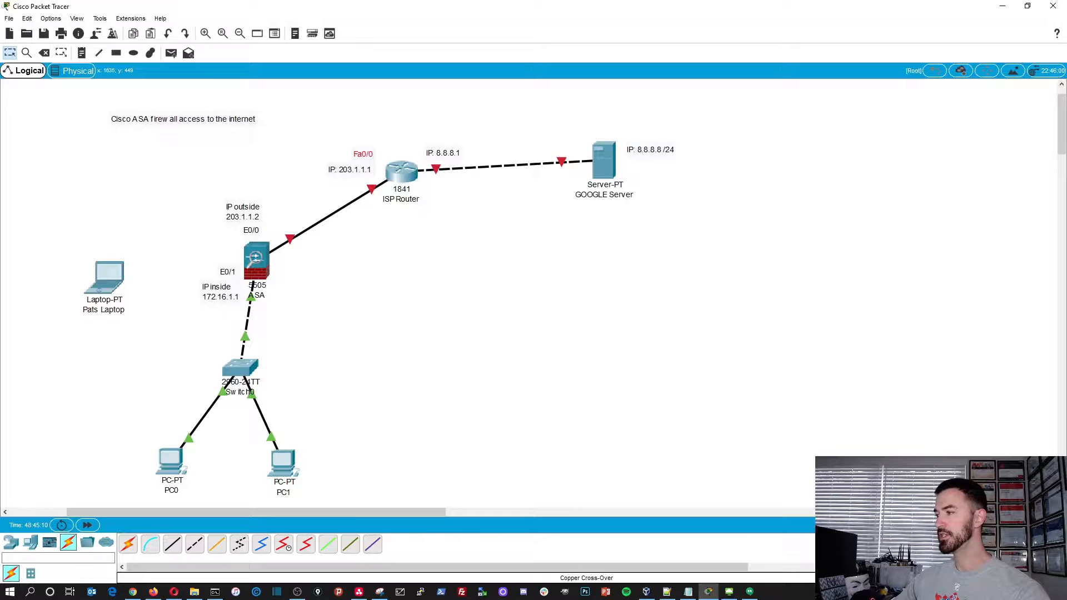
key("alt+Tab")
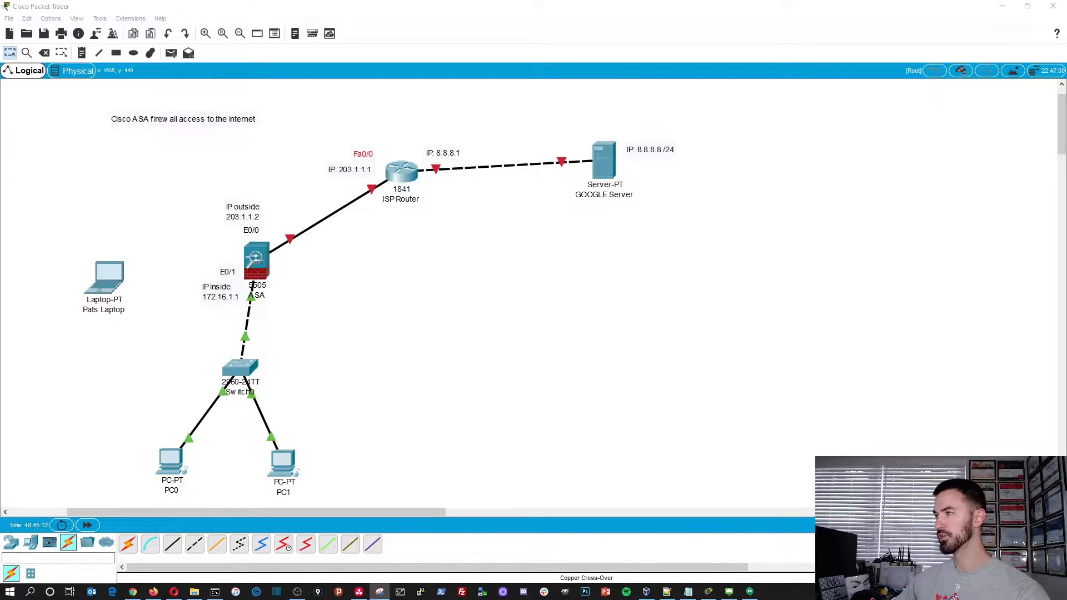
- Add a text note reading Fa0/1 and place it above the ISP router's 8.8.8.1 label
left_click(81, 53)
left_click(400, 281)
type("Ia0/1")
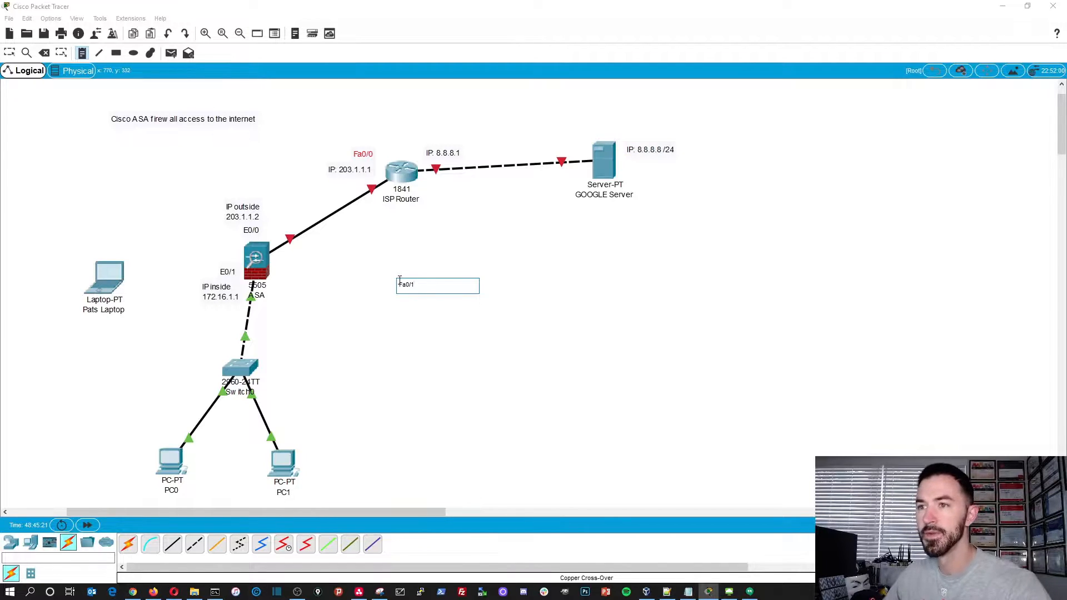
key("Escape")
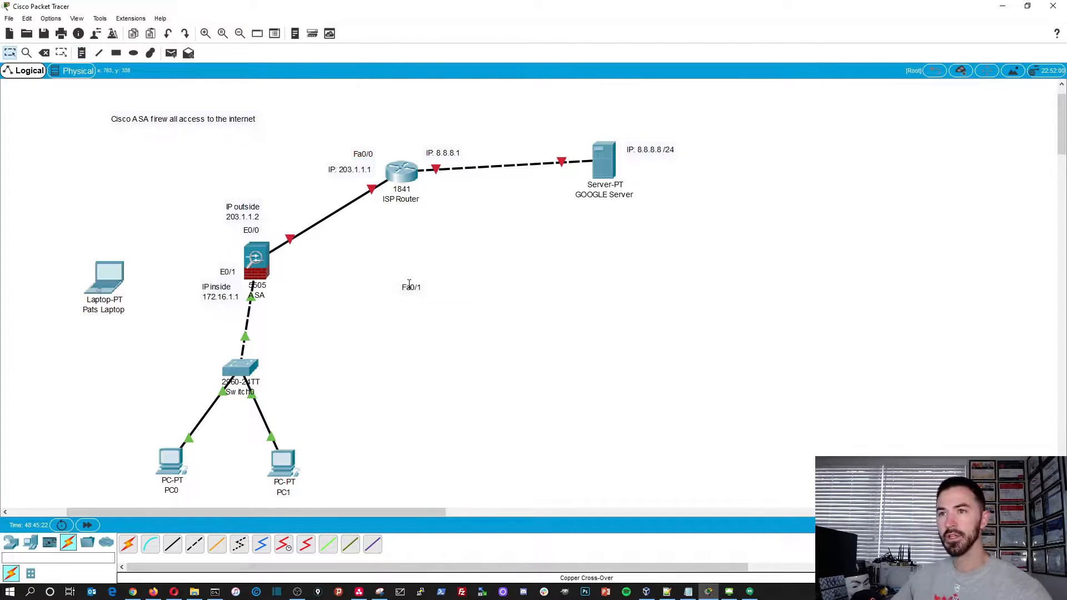
left_click_drag(410, 286, 431, 141)
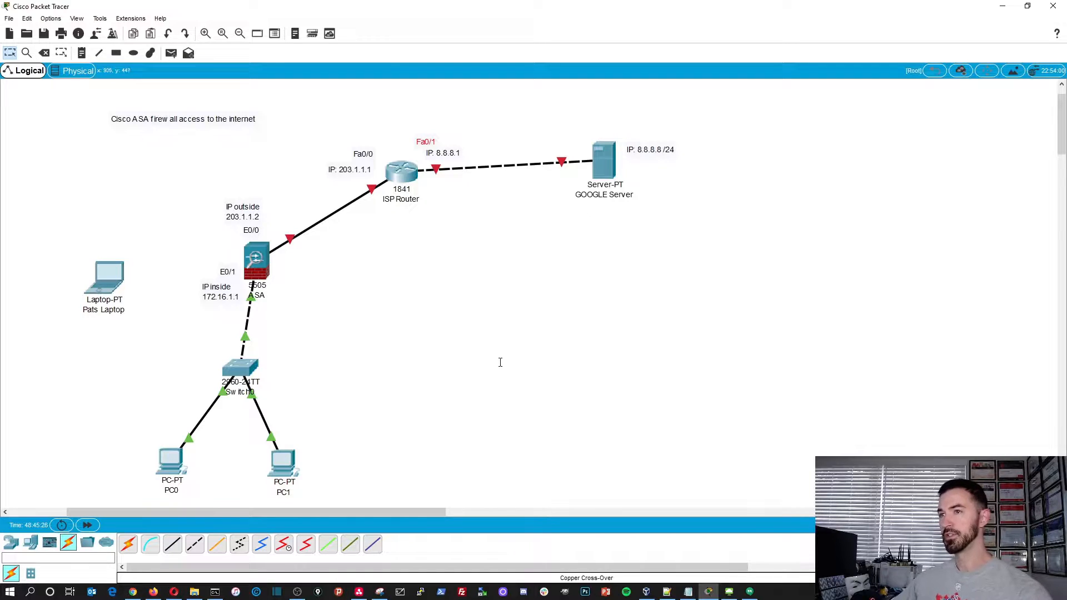
- Add a text note reading Fa0 and place it beside the GOOGLE Server, above its link to the router
left_click(85, 56)
left_click(401, 264)
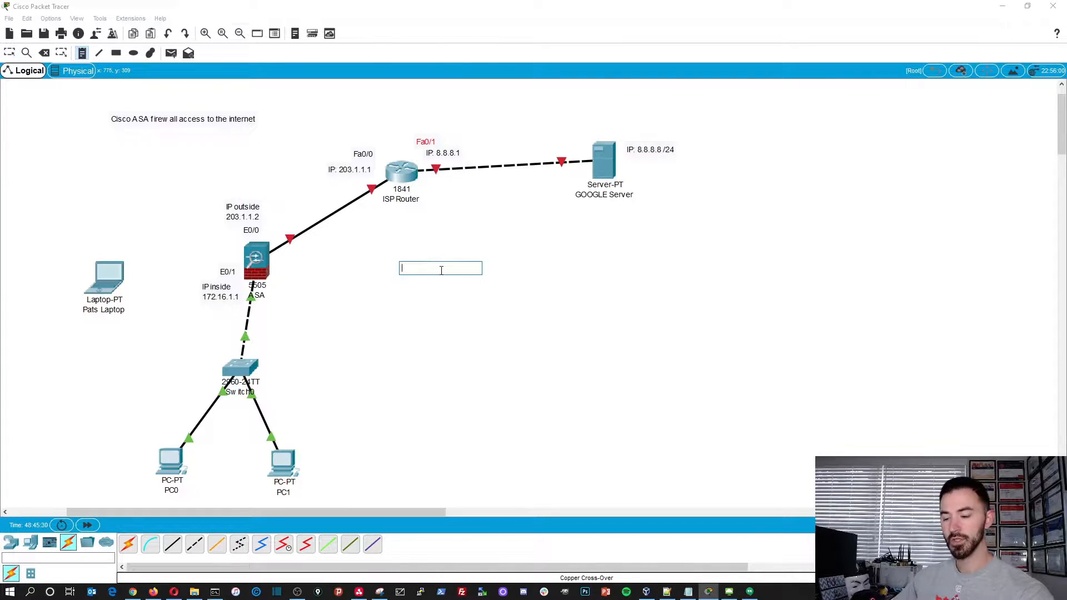
type("Fa0")
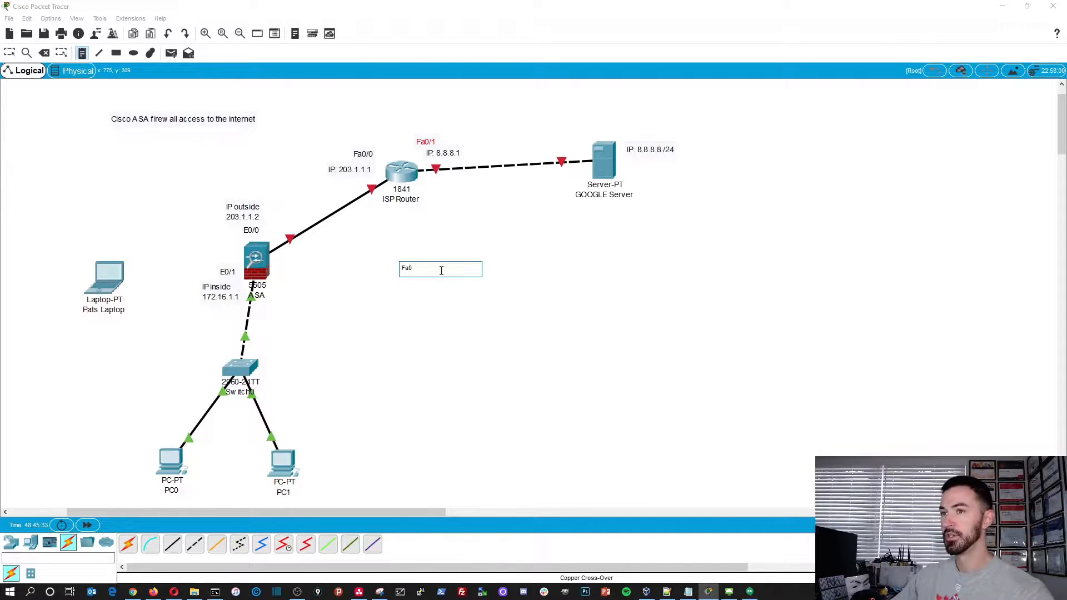
key("Escape")
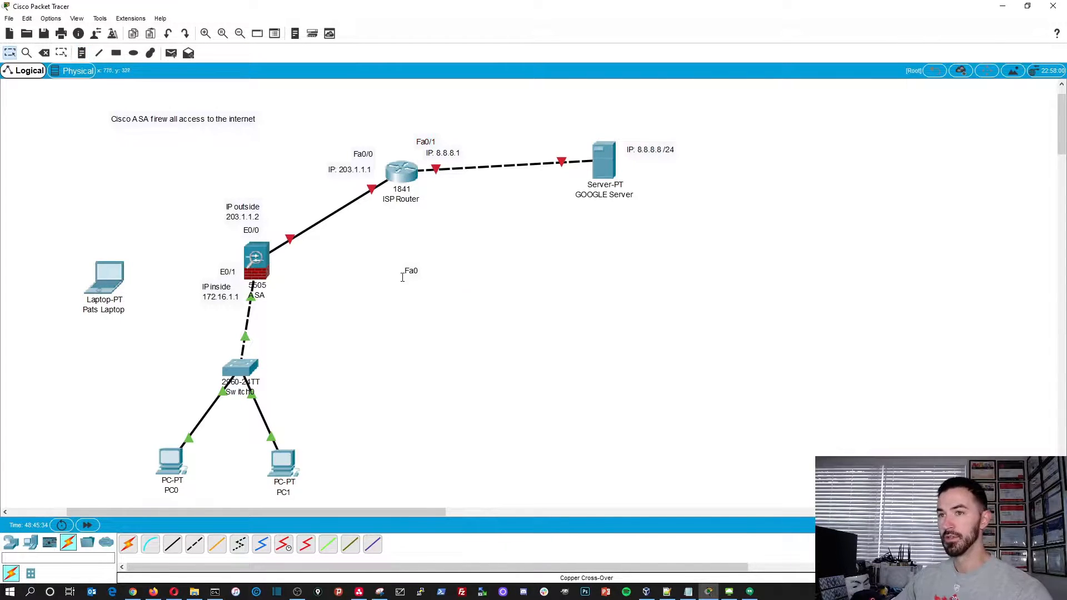
left_click_drag(409, 271, 576, 149)
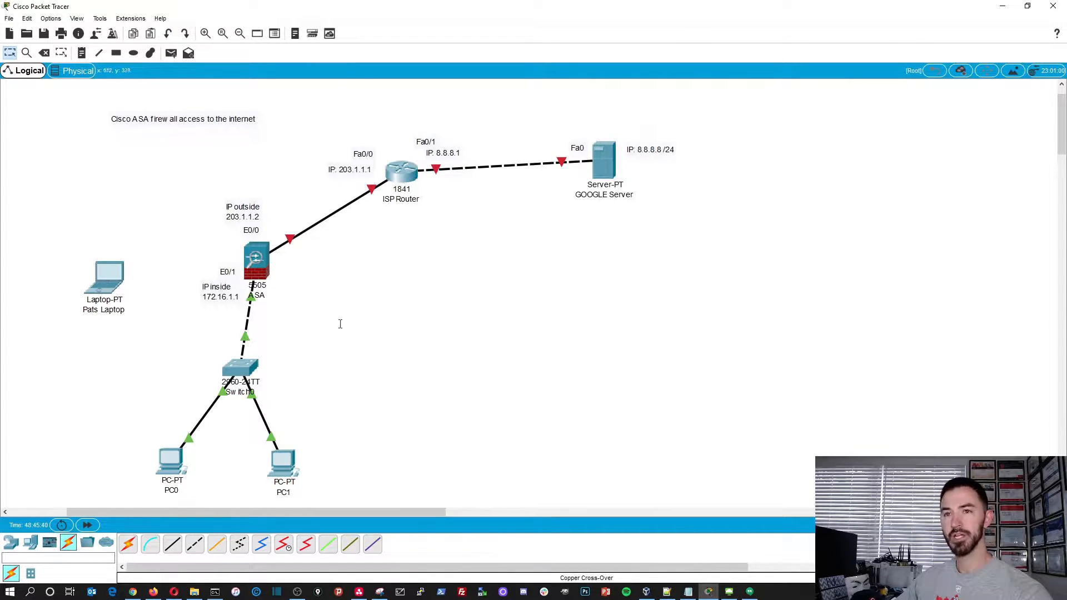
key("alt+Tab")
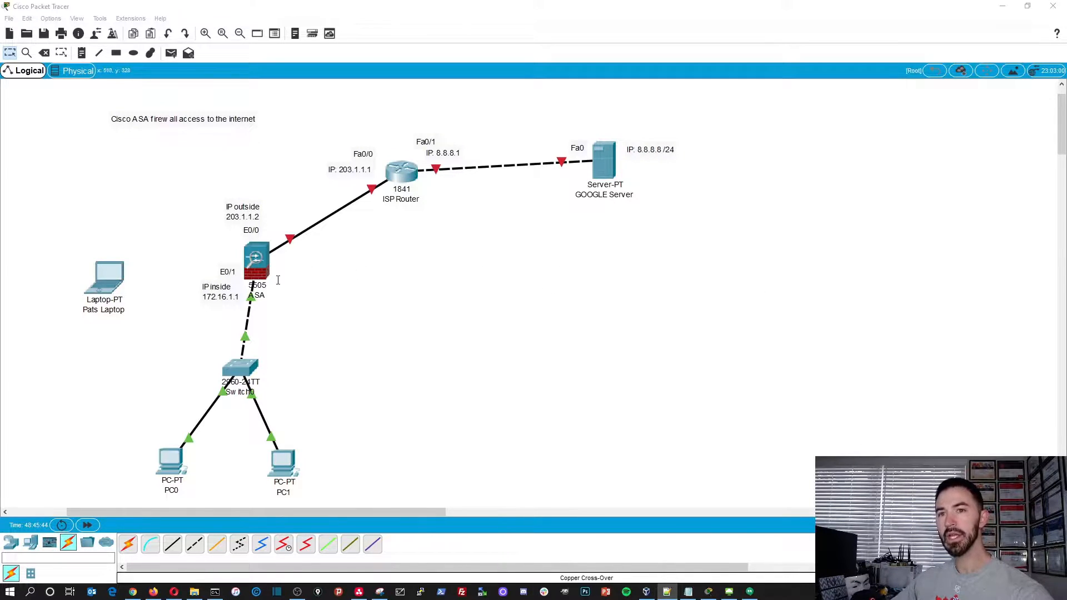
- Assign the GOOGLE Server's FastEthernet0 interface the static IP address 8.8.8.8 with subnet mask 255.255.255.0
left_click(606, 169)
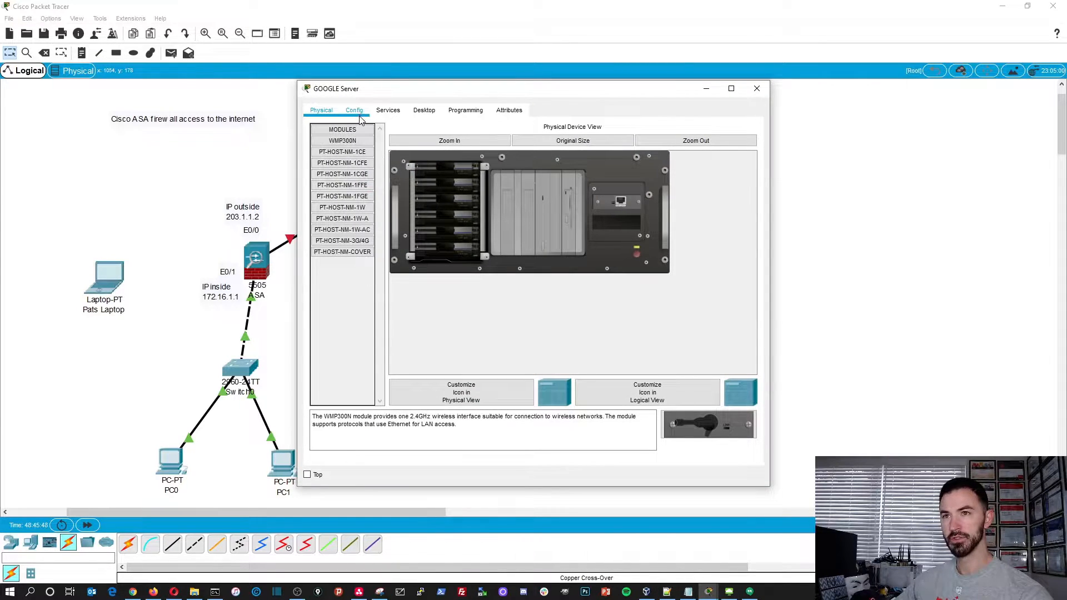
left_click(355, 110)
left_click(354, 172)
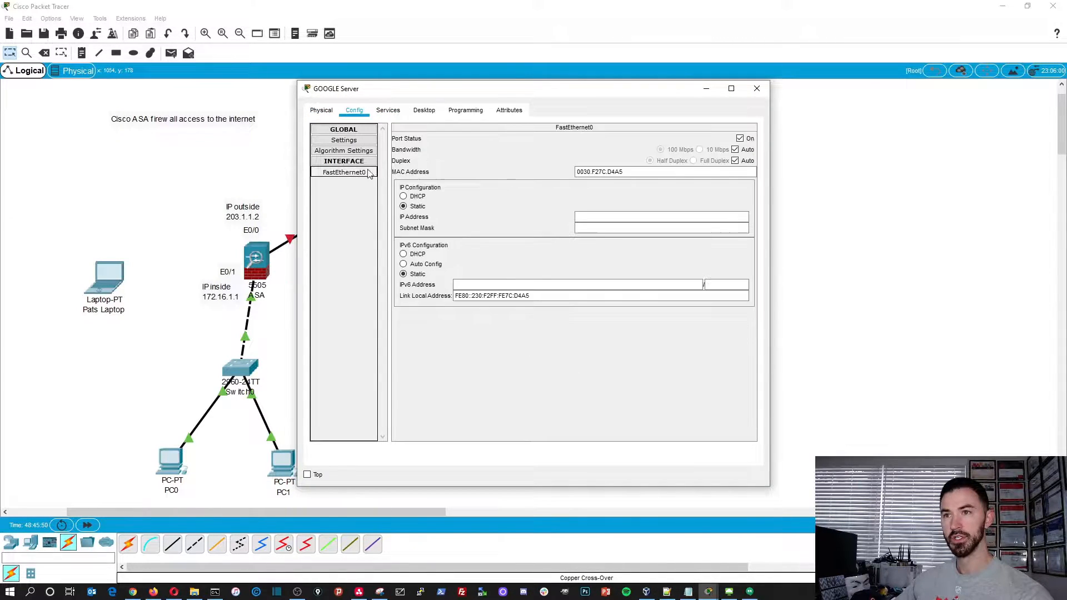
left_click(388, 110)
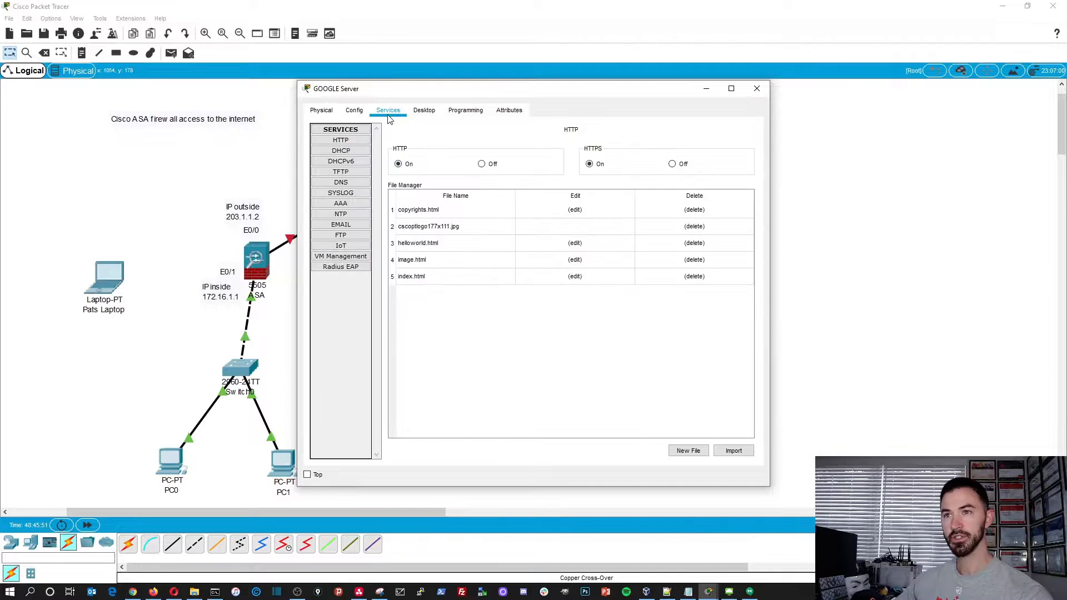
left_click(354, 110)
left_click(341, 172)
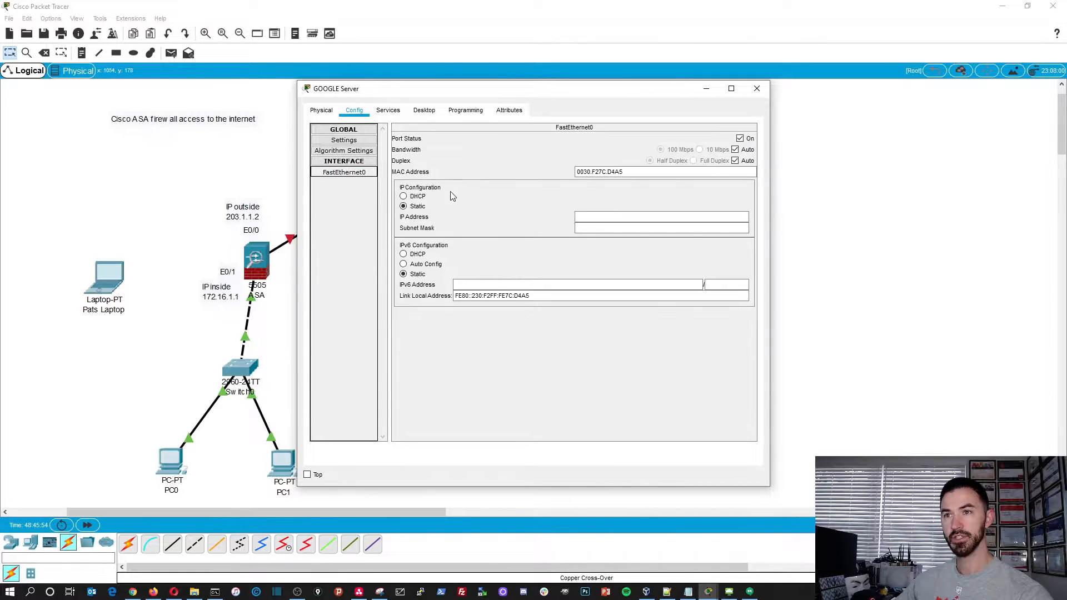
left_click(584, 217)
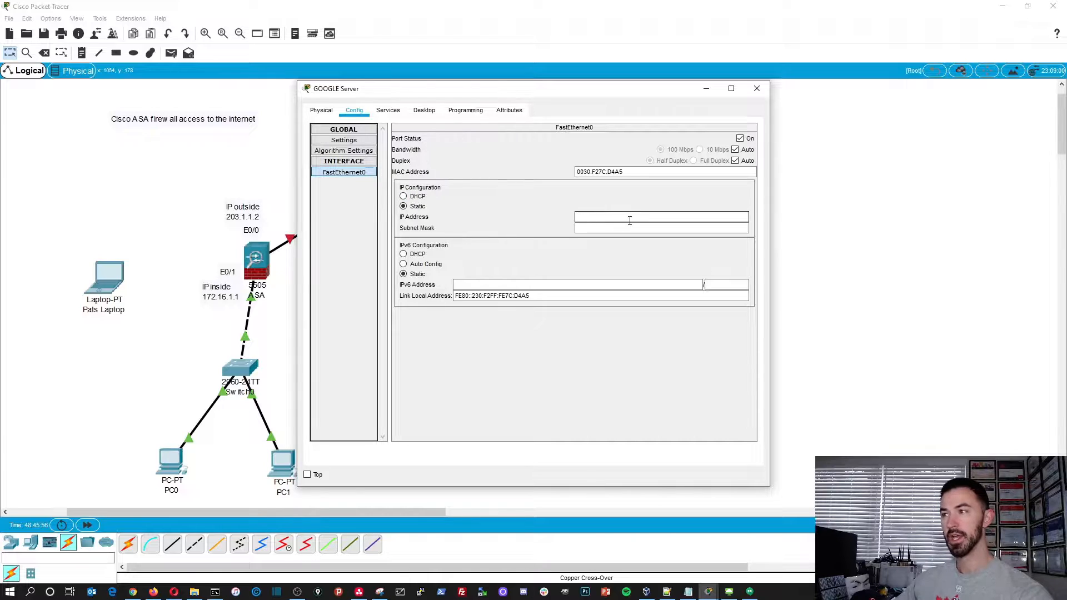
type("8.8.8.8")
key("Tab")
type("255.255.255.0")
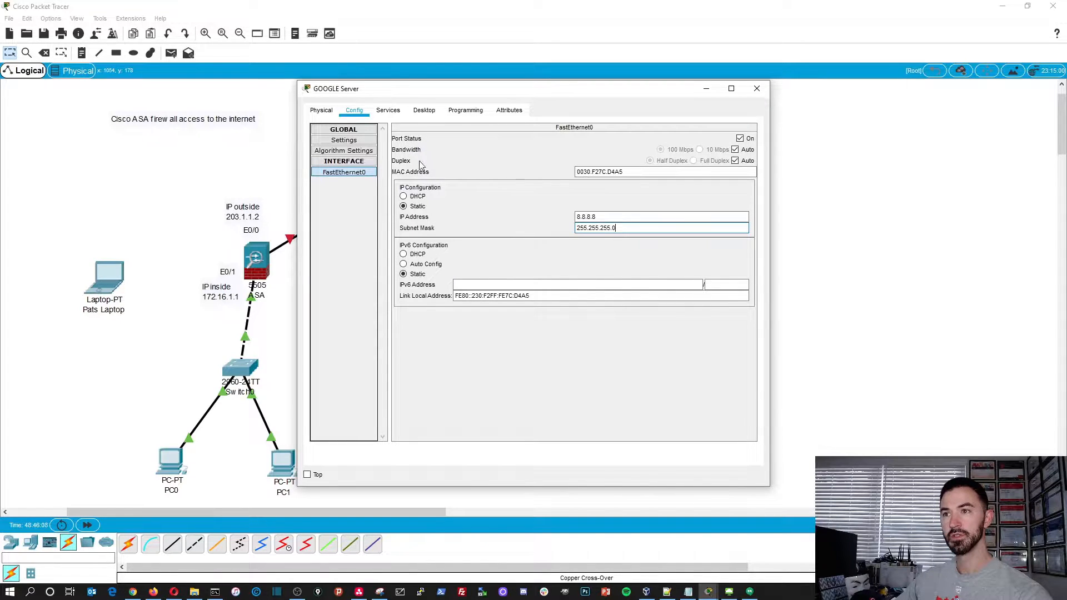
- Set the GOOGLE Server's default gateway to 8.8.8.1 in its IP configuration
left_click(343, 162)
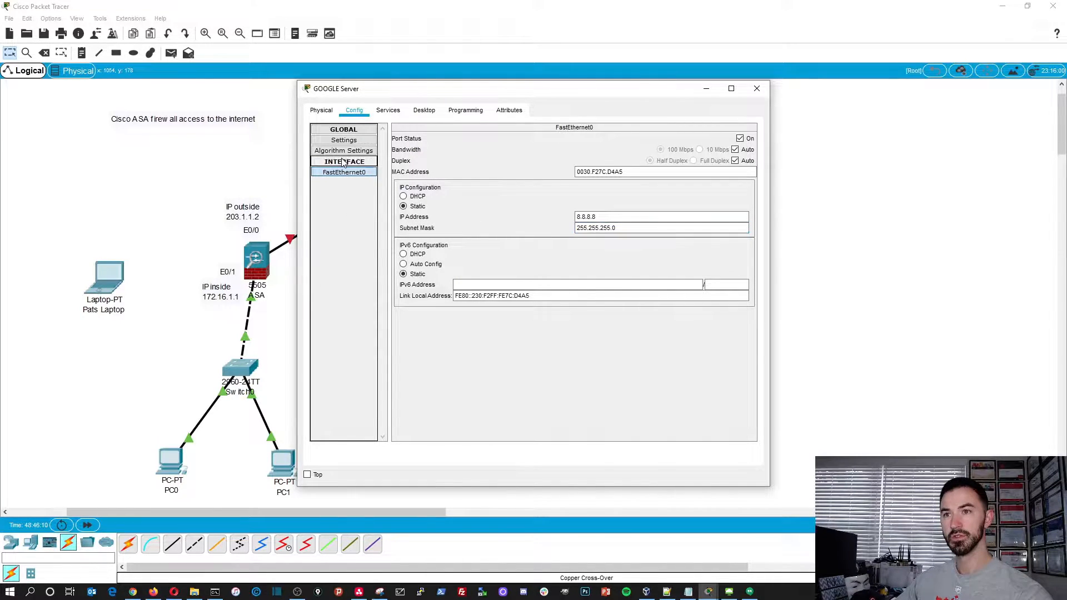
left_click(388, 113)
left_click(328, 114)
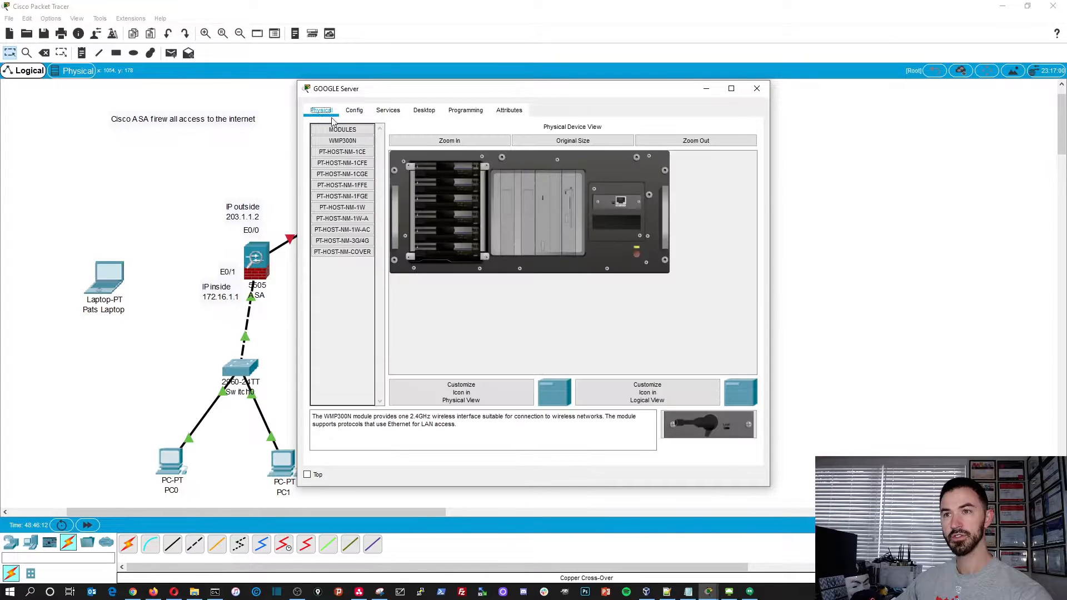
left_click(424, 111)
left_click(367, 161)
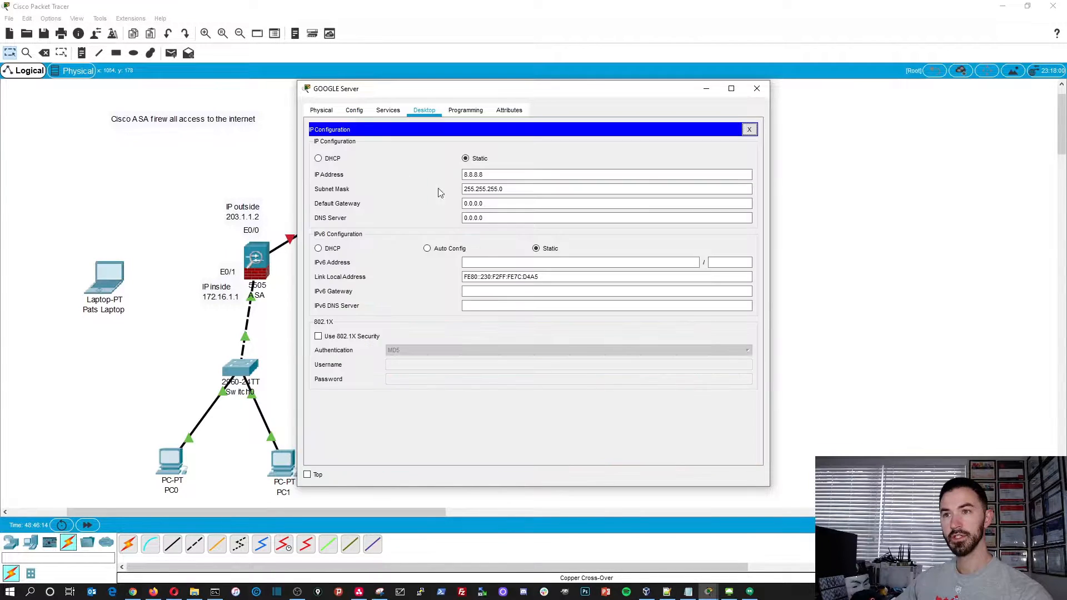
left_click_drag(489, 205, 401, 198)
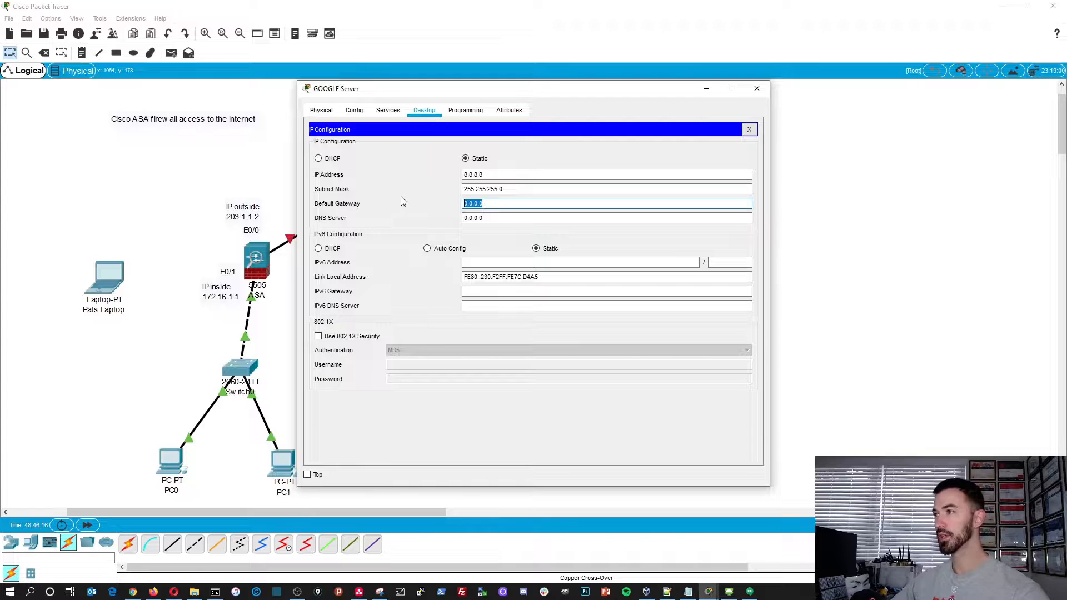
type("8.8.1")
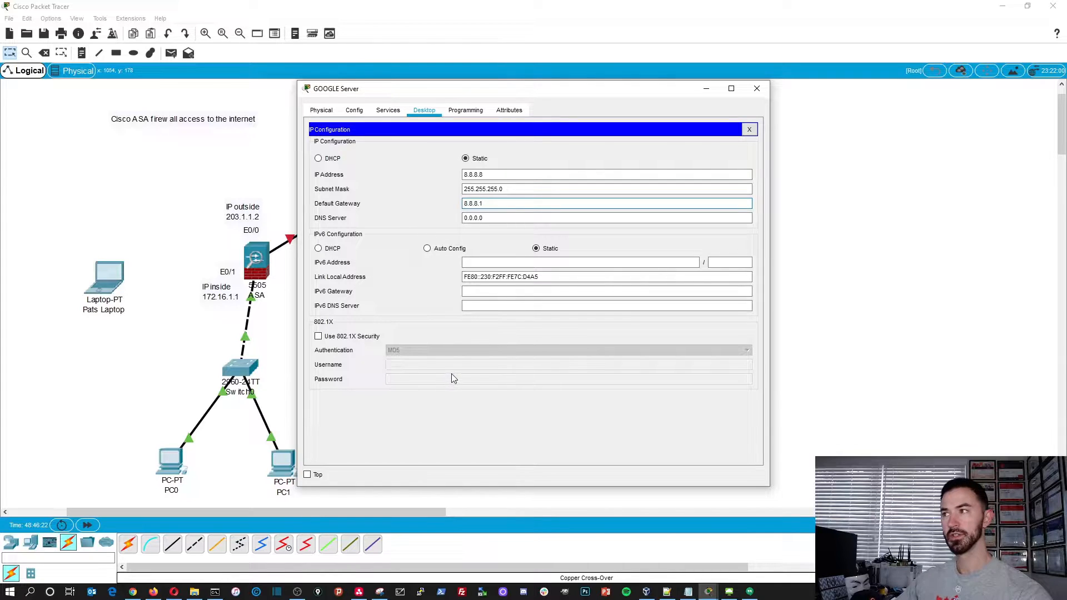
- Turn on the server's DNS service and add and save an A record for google.com with address 8.8.8.8
left_click(389, 111)
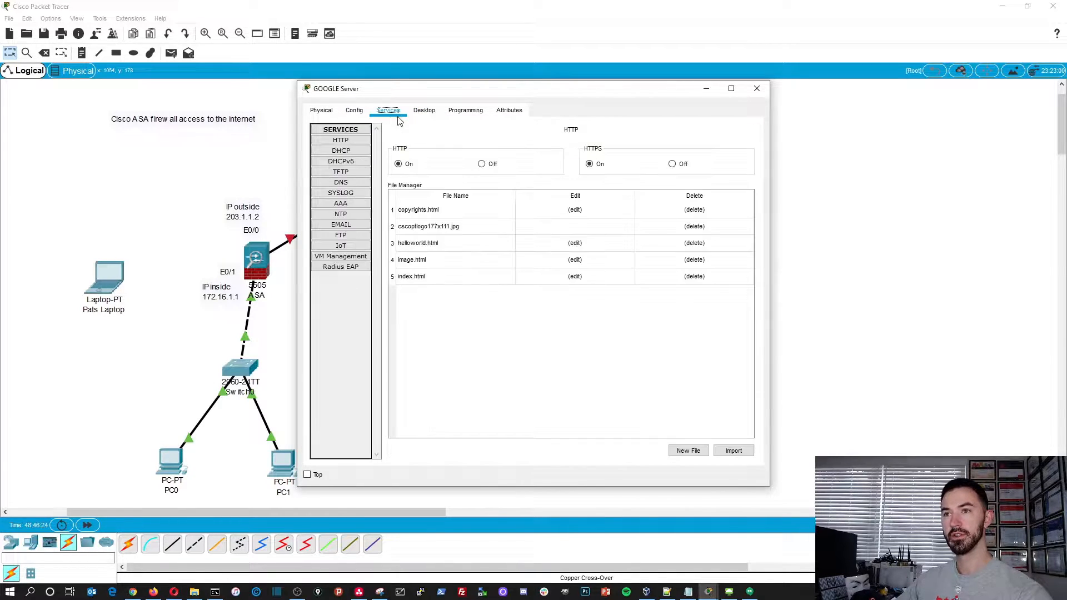
left_click(353, 114)
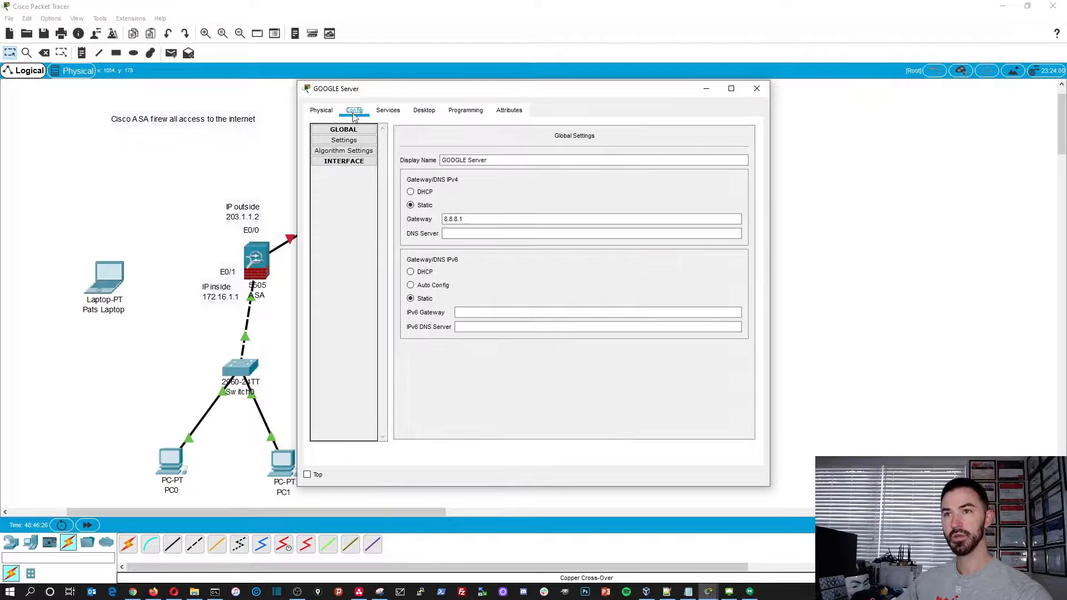
left_click(388, 111)
left_click(341, 182)
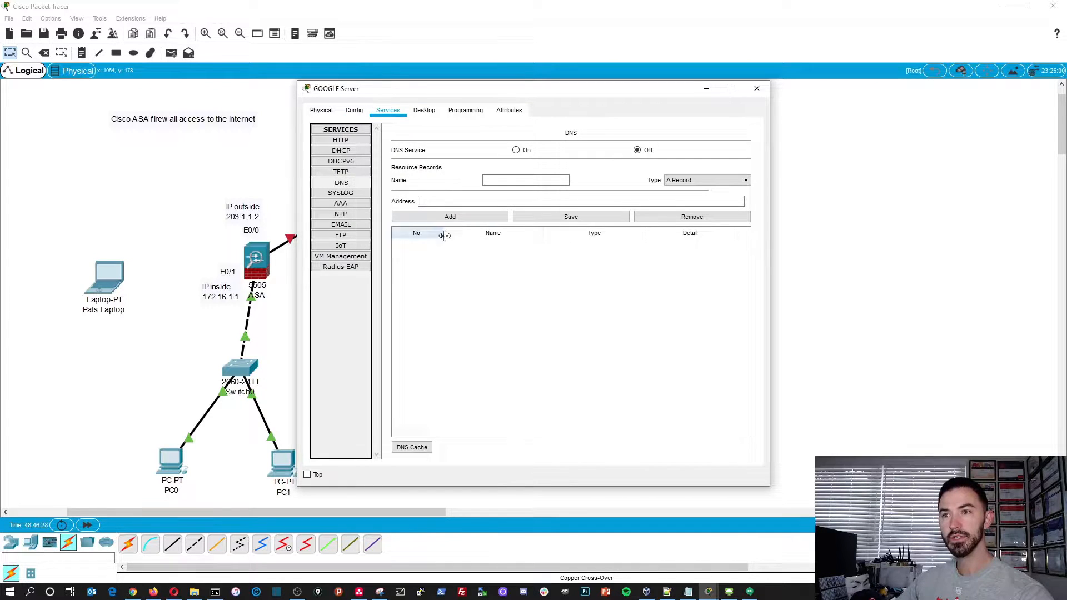
left_click(450, 202)
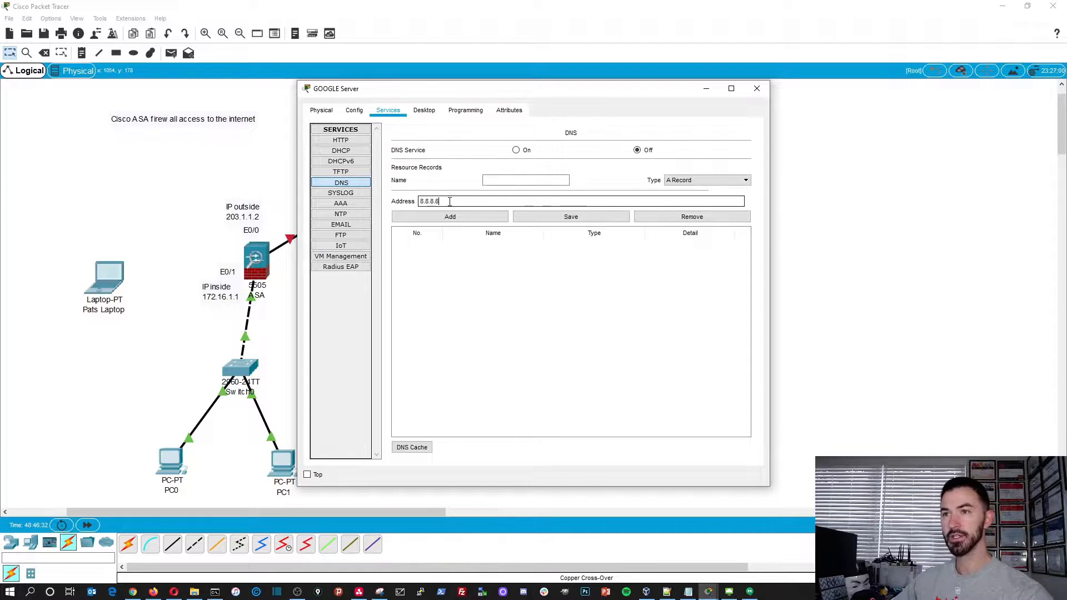
left_click(528, 181)
type("google.com")
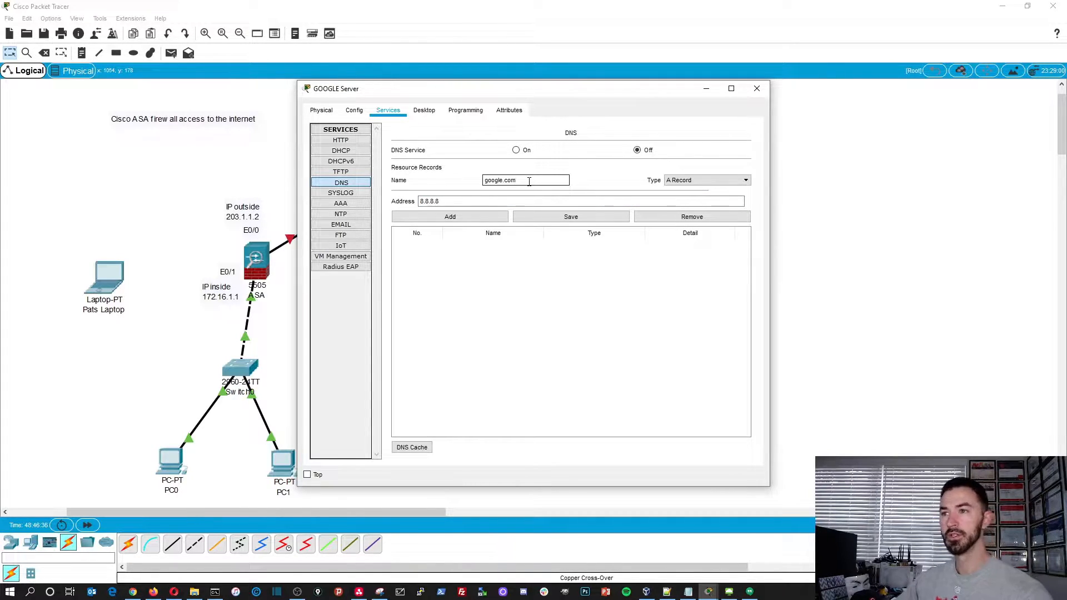
left_click(517, 150)
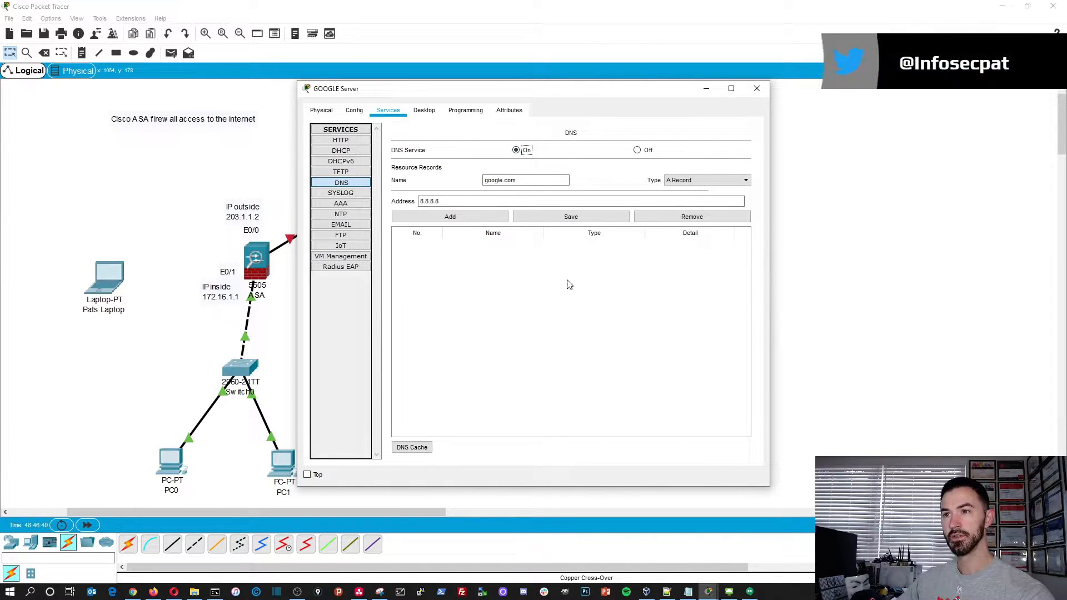
left_click(447, 216)
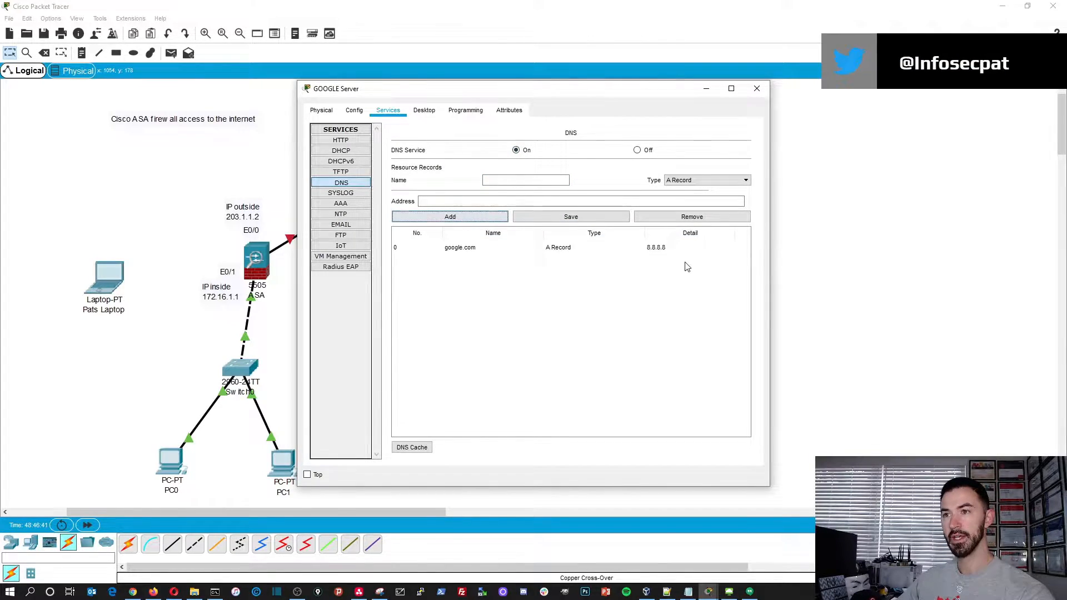
left_click(586, 217)
left_click(566, 305)
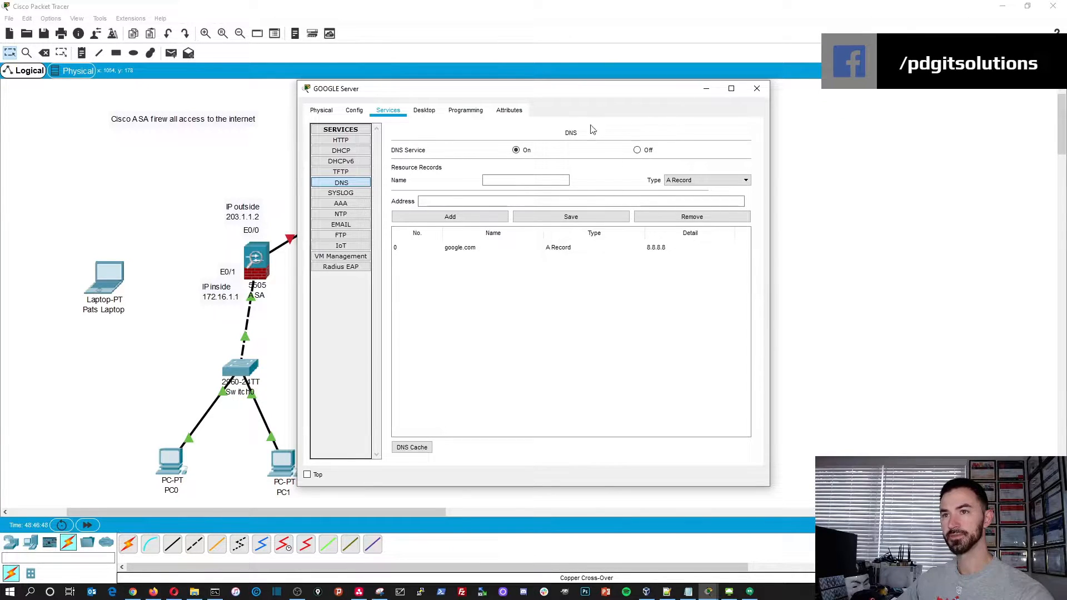
- Run ipconfig /all in the GOOGLE Server's command prompt and examine its DNS server entry
left_click(424, 111)
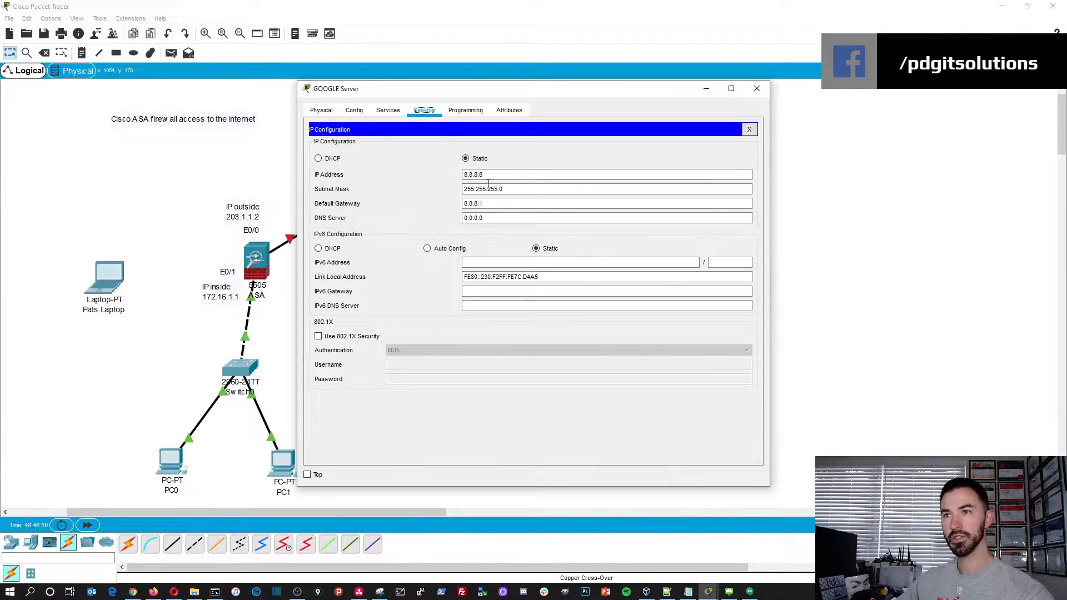
left_click(750, 130)
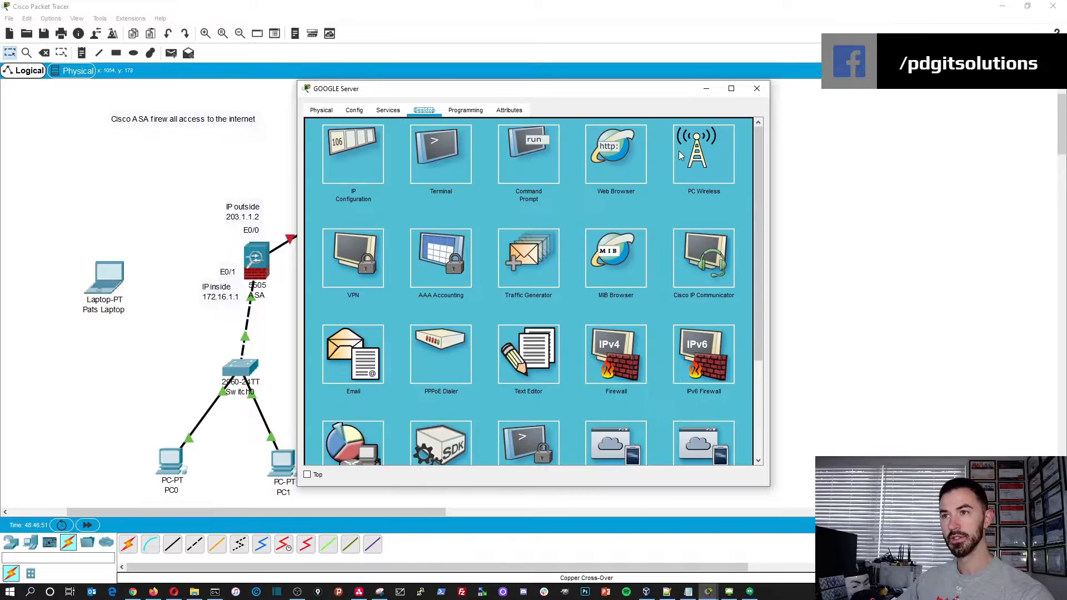
left_click(532, 162)
type("ipconfig")
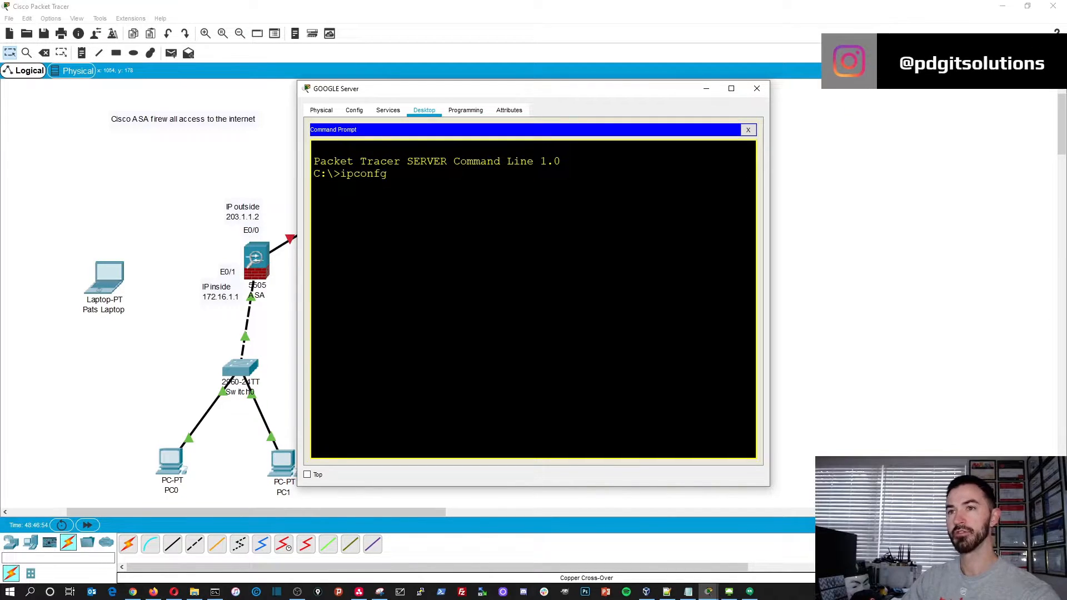
type(" /all")
key("Return")
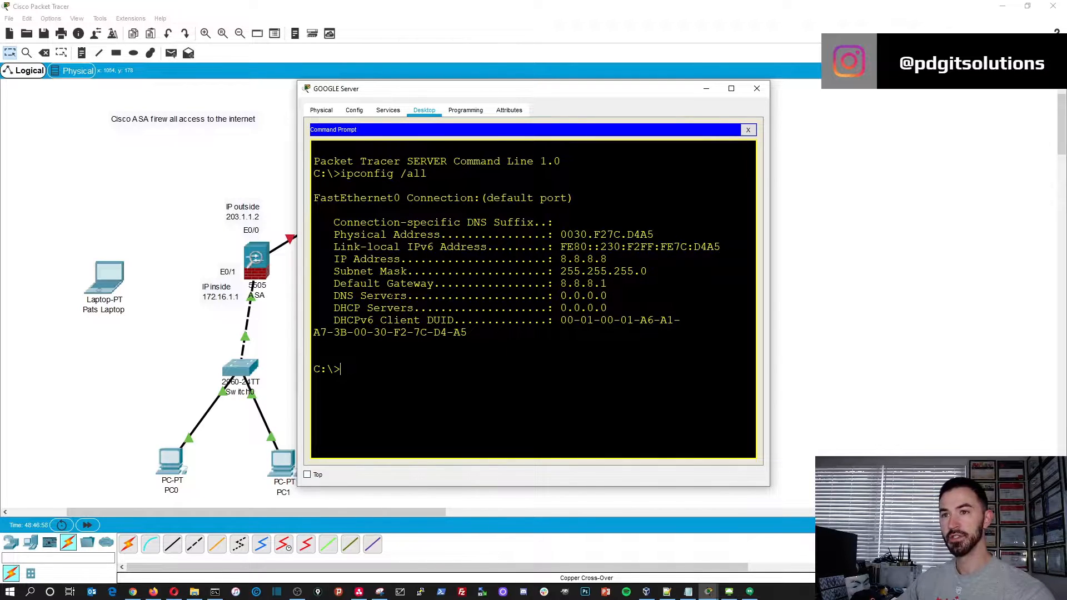
left_click_drag(534, 297, 609, 297)
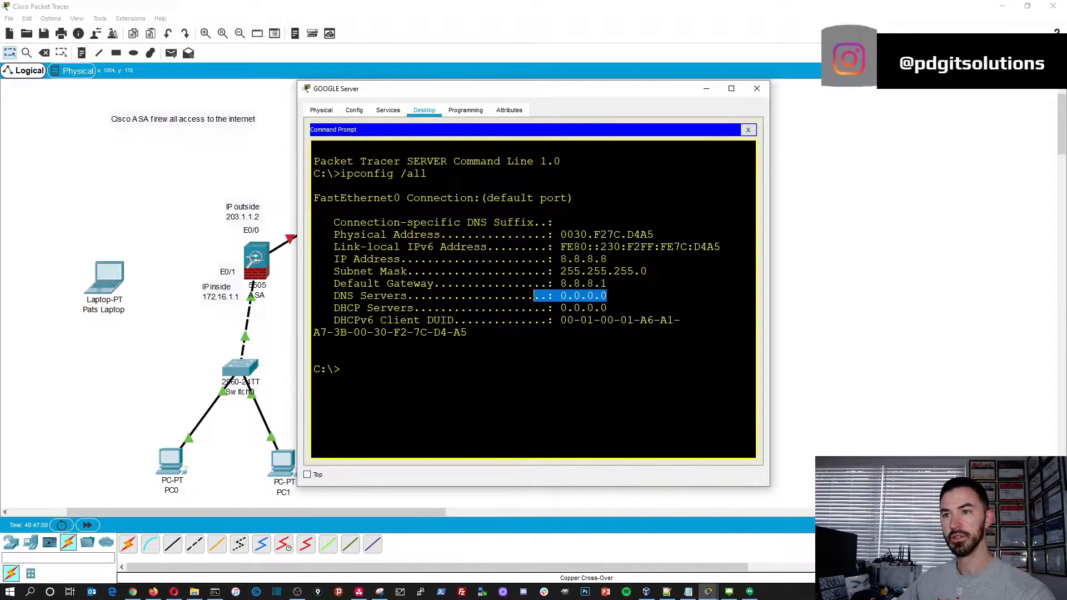
- Set the GOOGLE Server's DNS server to 8.8.8.8 in its IP configuration
left_click(749, 130)
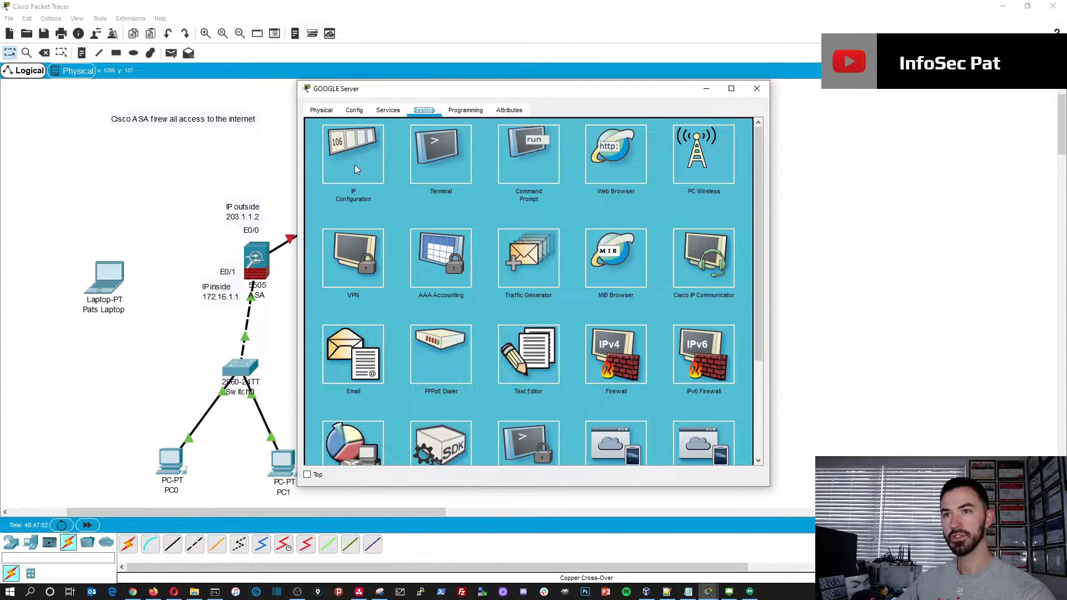
left_click(355, 169)
left_click_drag(487, 219, 356, 223)
type("8.8.8.8")
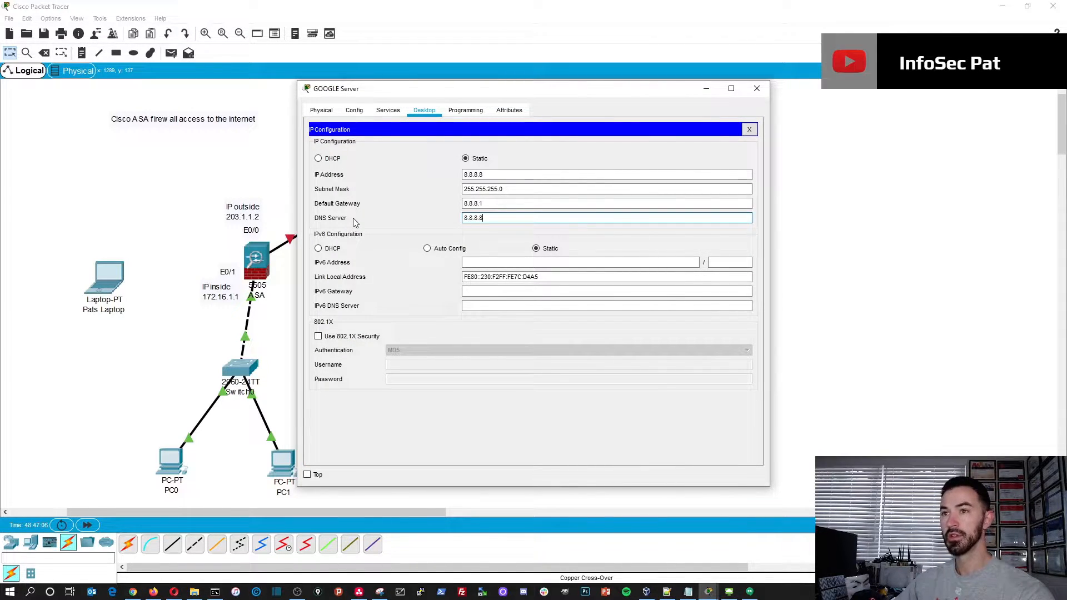
left_click(749, 130)
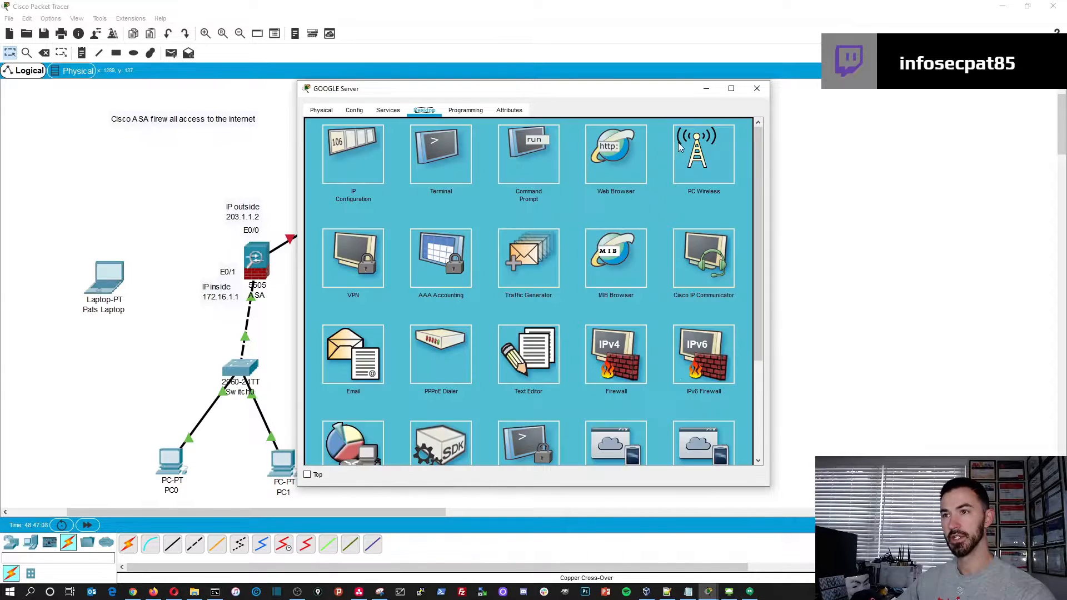
- Rerun ipconfig /all in the GOOGLE Server's command prompt, check its DNS server entry, and close the server's window
left_click(555, 157)
key("Up")
key("Return")
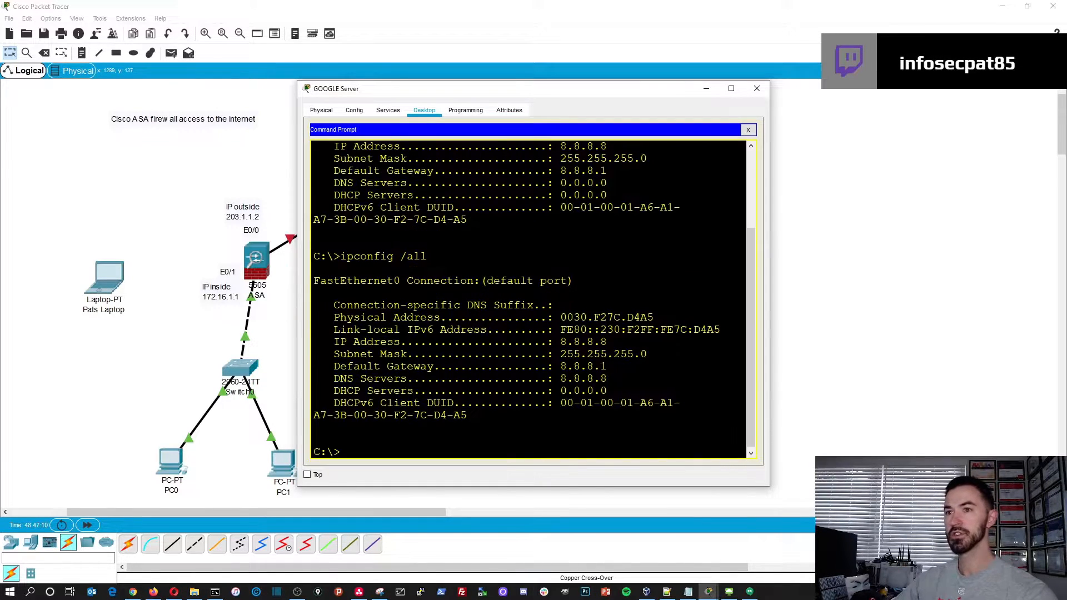
left_click_drag(608, 379, 488, 356)
left_click(487, 355)
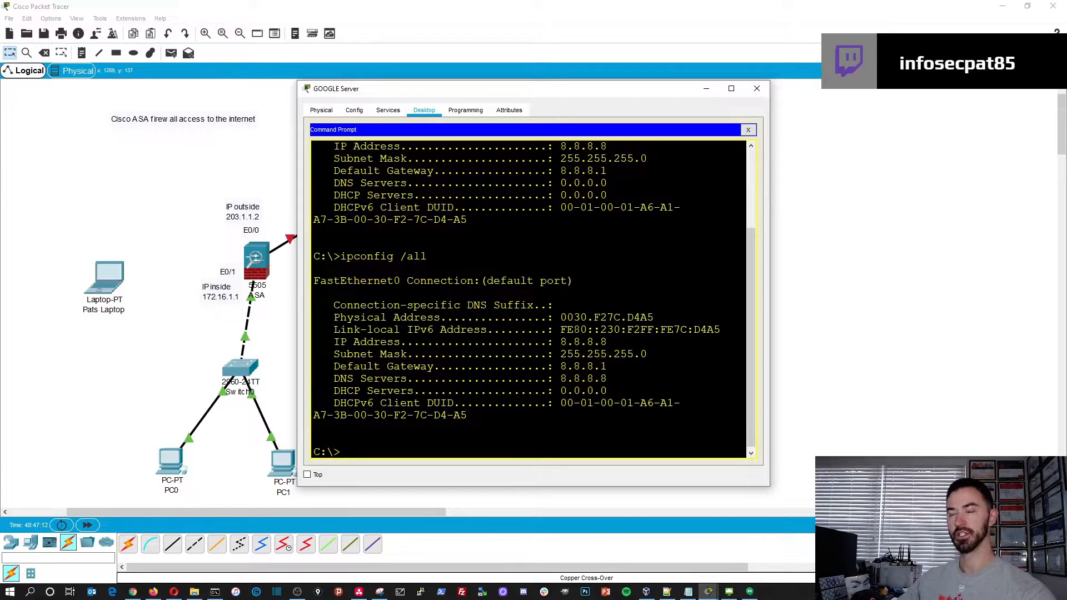
left_click(748, 130)
left_click(757, 88)
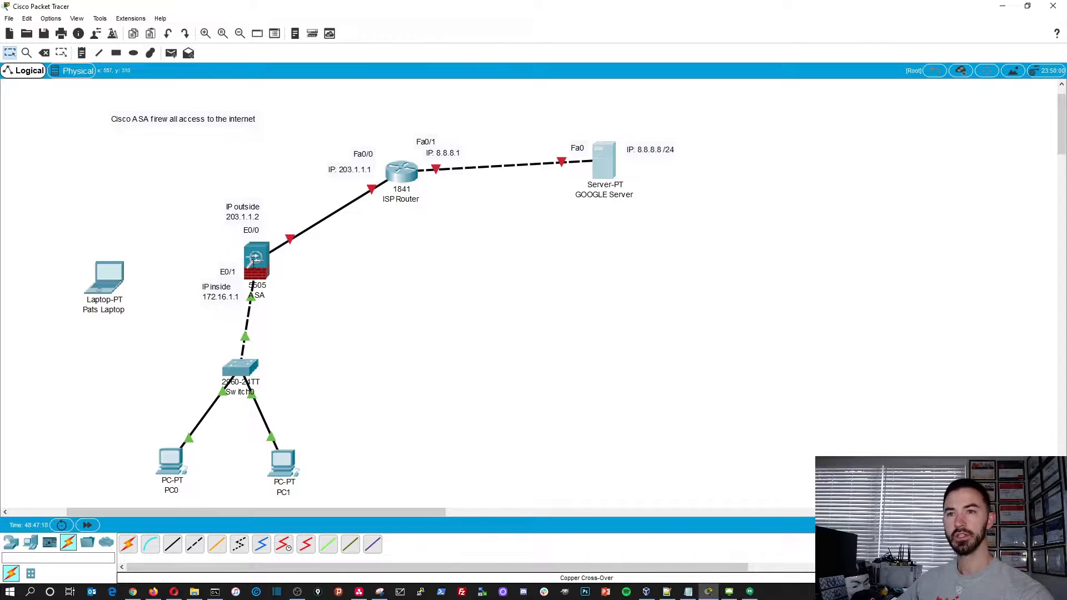
- Connect a console cable from the laptop's RS 232 port to the ASA 5505's Console port
left_click(150, 544)
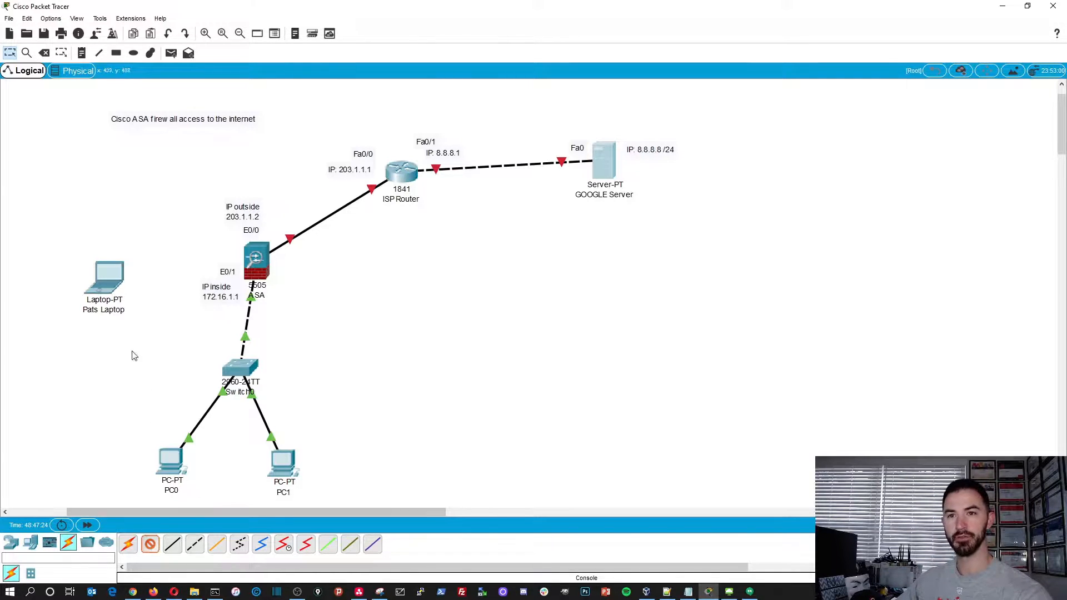
left_click(109, 274)
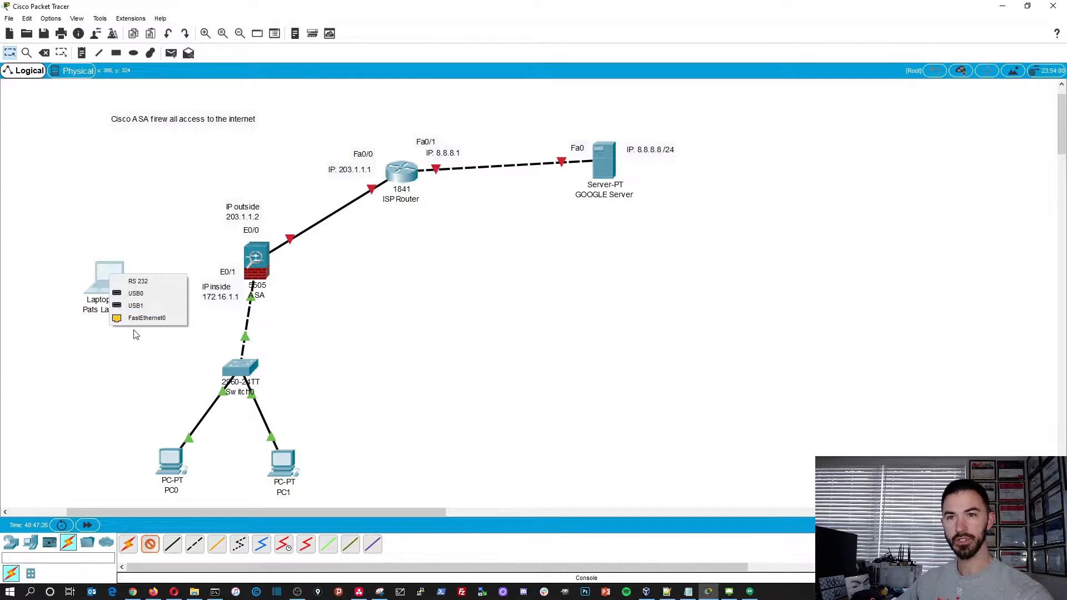
left_click(148, 281)
left_click(257, 260)
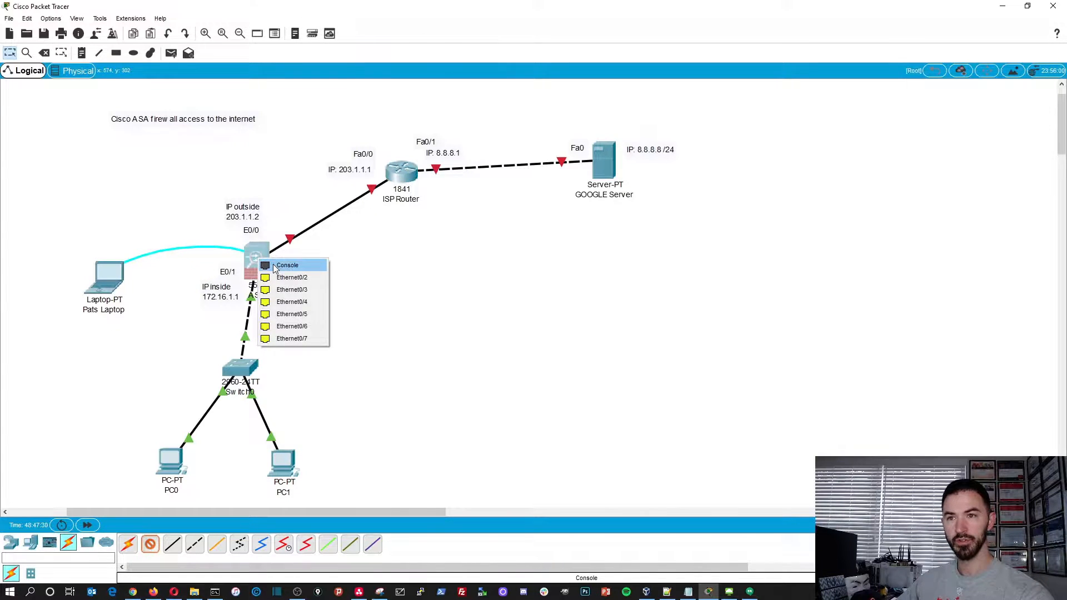
left_click(275, 266)
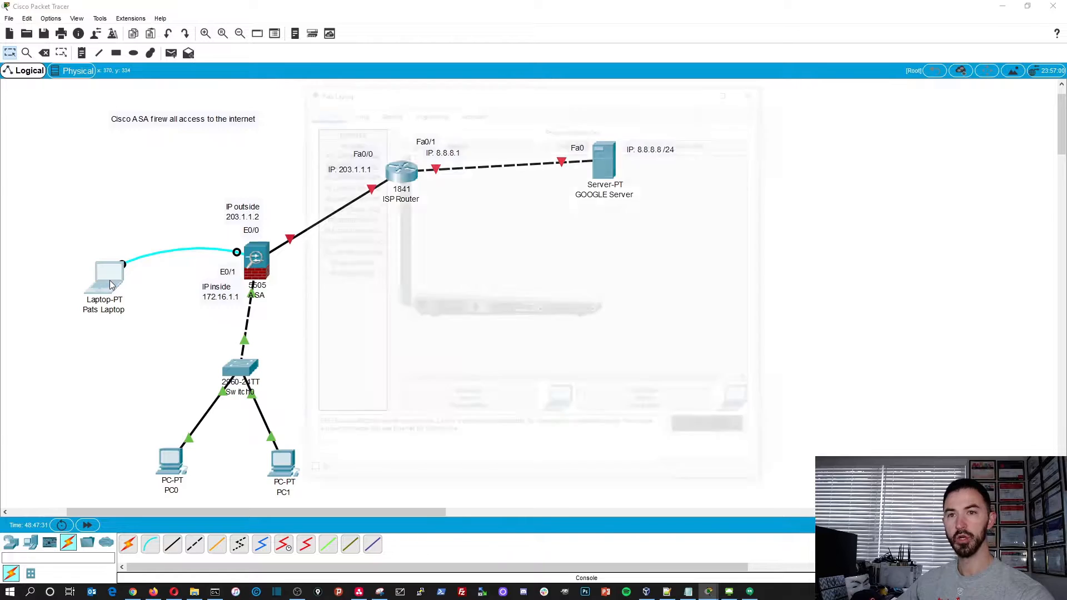
- Open a terminal session to the ASA from the laptop with the default port settings and enlarge its window
left_click(110, 284)
left_click(354, 112)
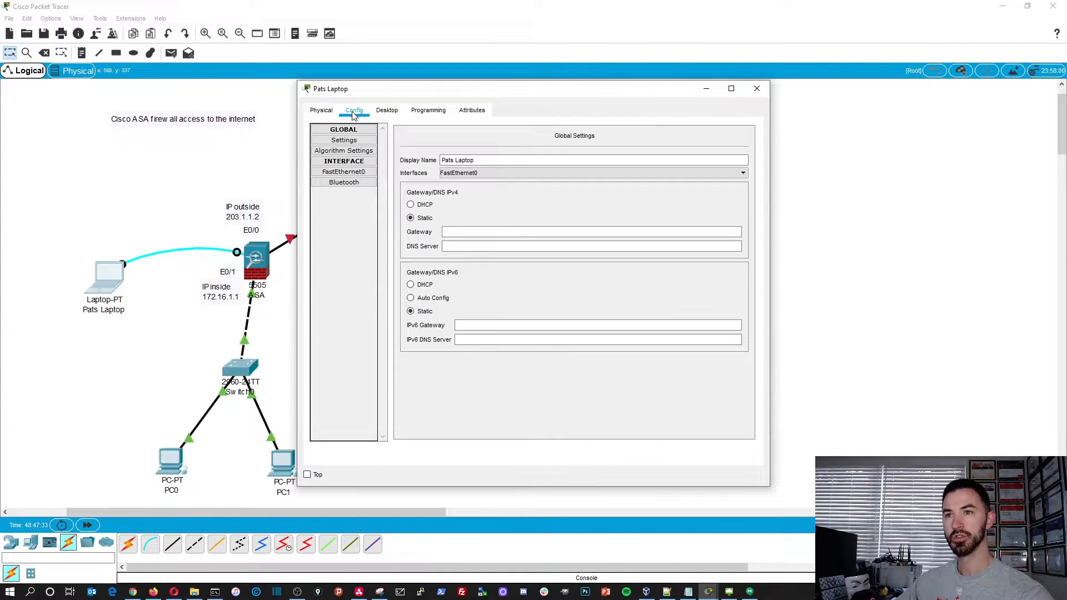
left_click(387, 112)
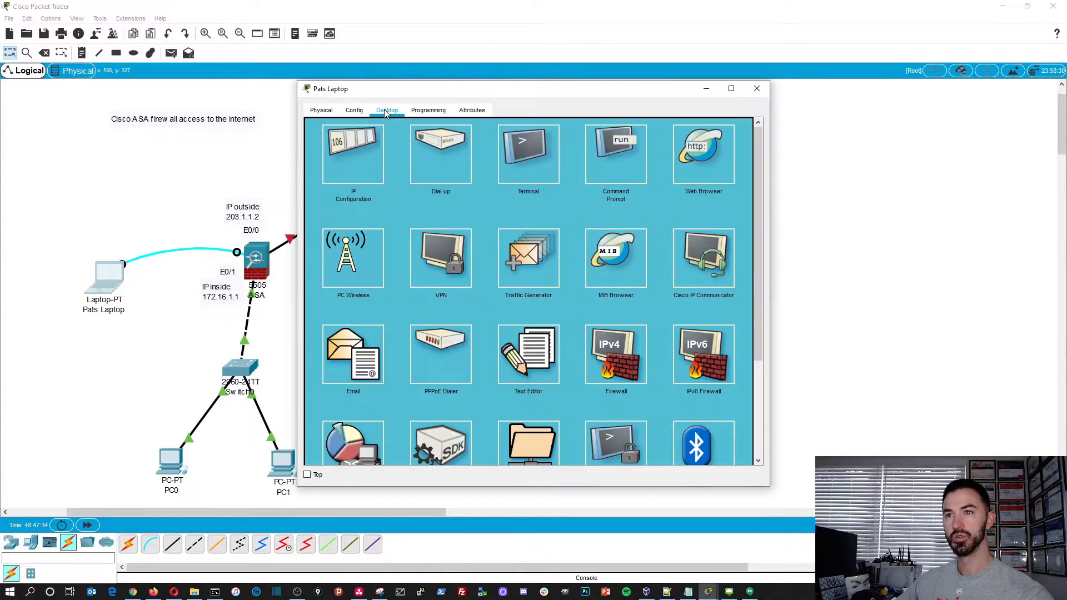
left_click(545, 159)
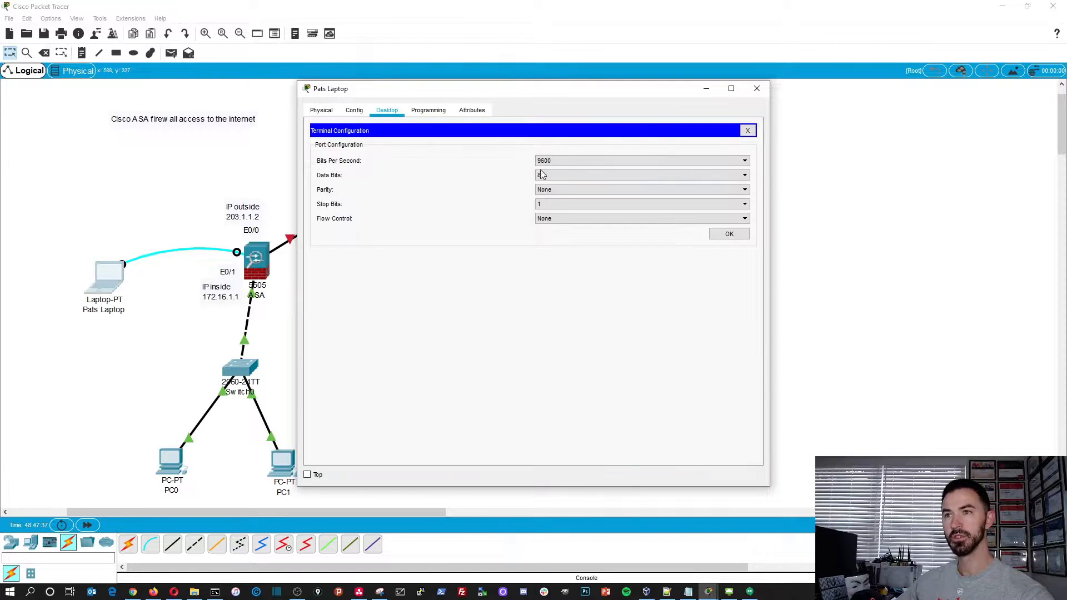
left_click(730, 235)
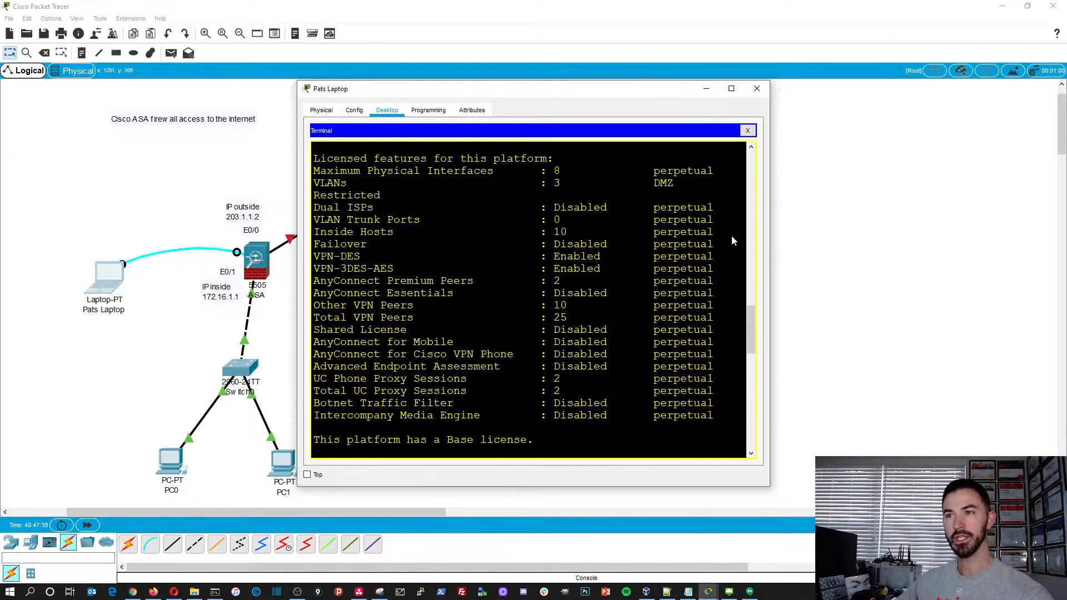
left_click_drag(492, 89, 281, 64)
left_click_drag(558, 461, 895, 559)
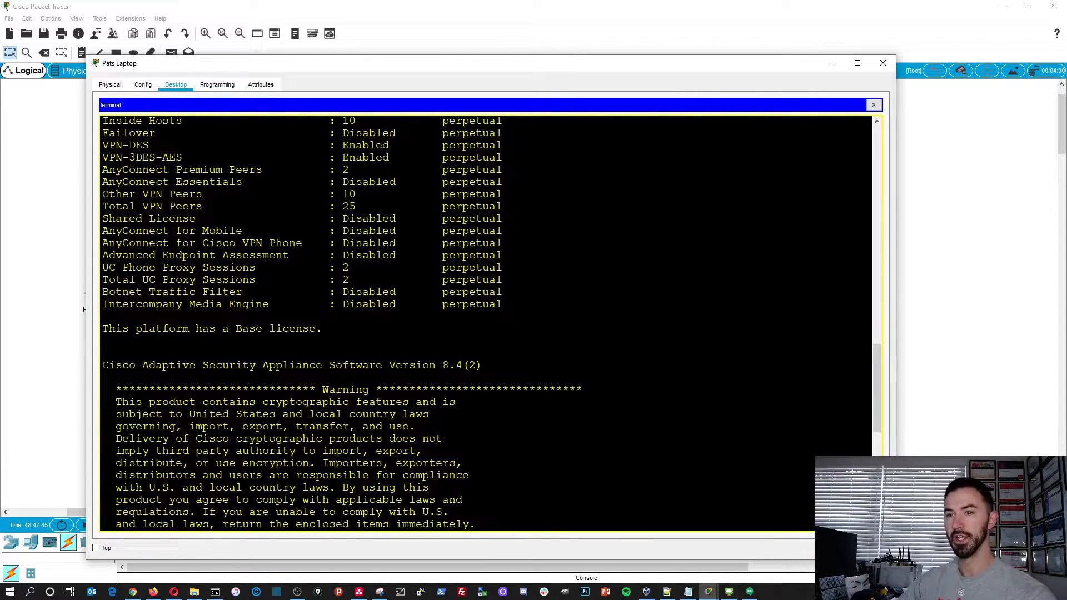
- Enter privileged EXEC mode on the ASA with the en command, leaving the password empty
key("Return")
key("Return")
key("Return")
key("Return")
key("Return")
key("Return")
key("Return")
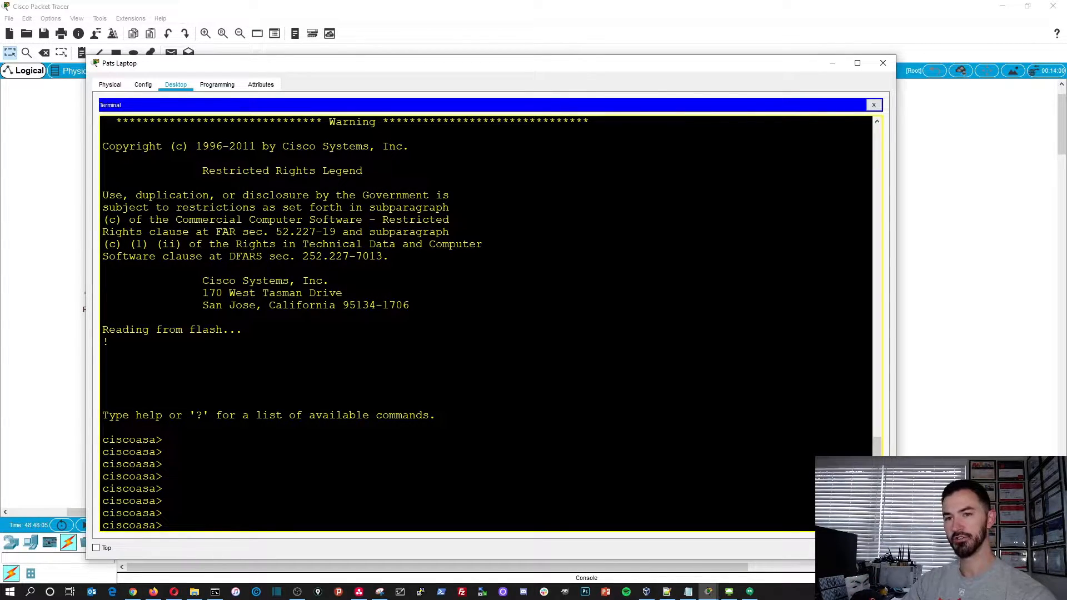
type("en")
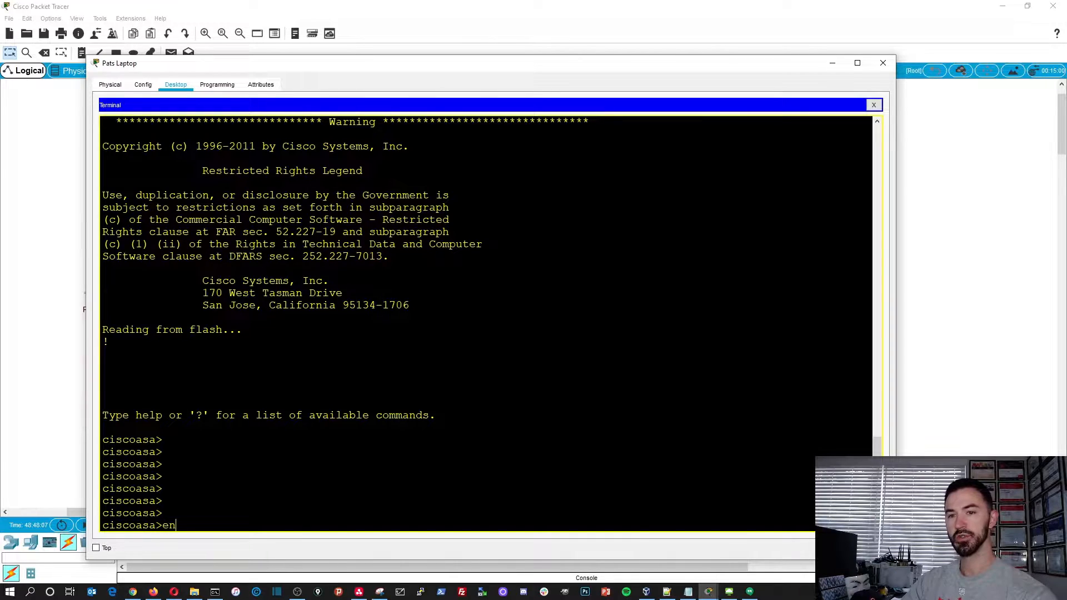
key("Return")
key("Return")
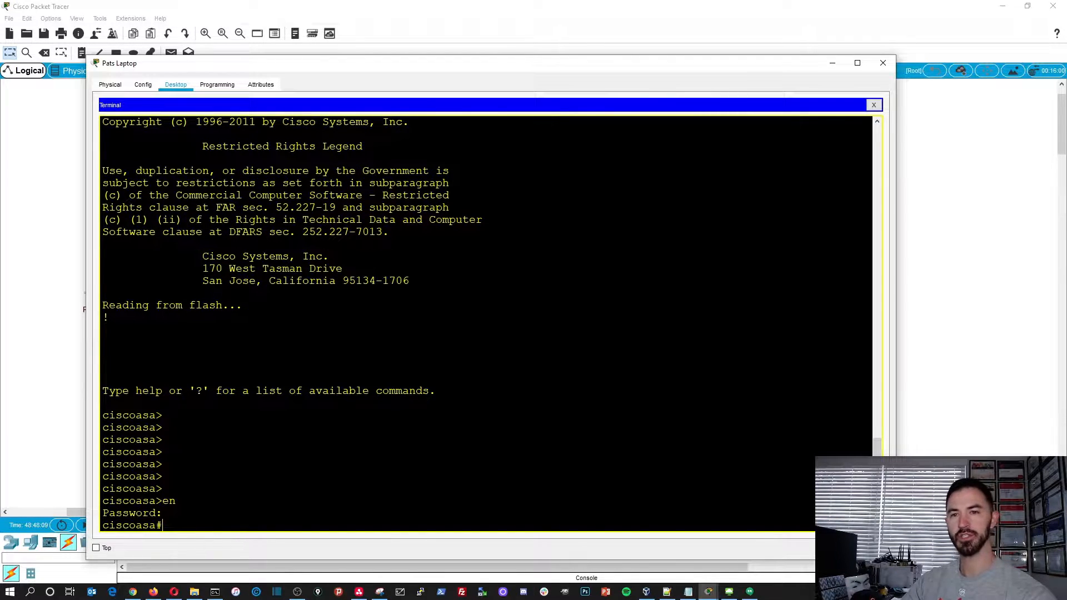
key("Return")
key("Return")
key("Return")
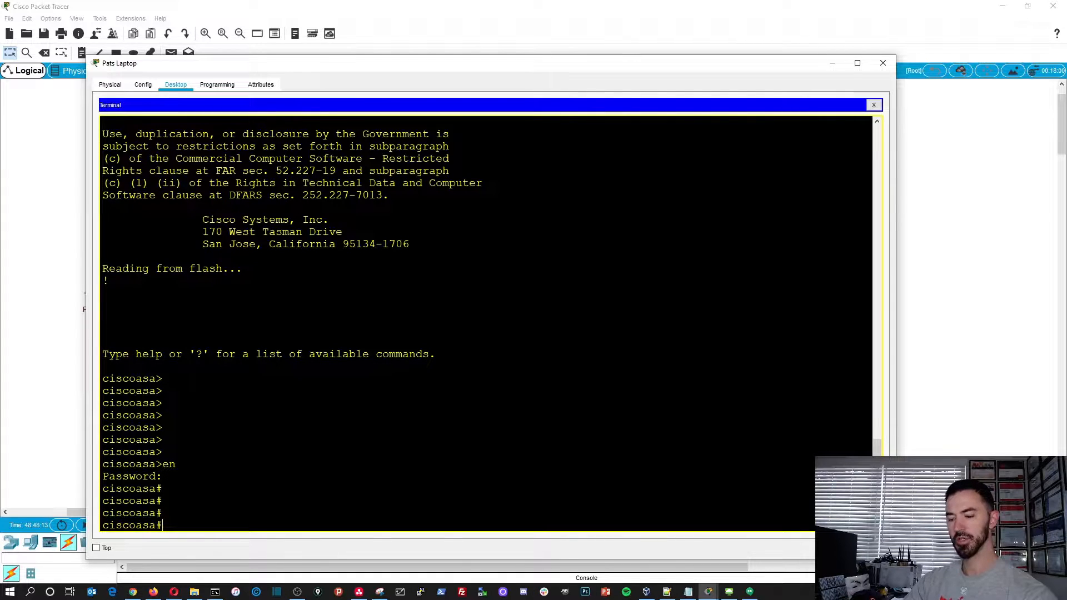
- Run show inter ip br on the ASA and compare Vlan1's IP address with the inside address labelled in the topology
type("show")
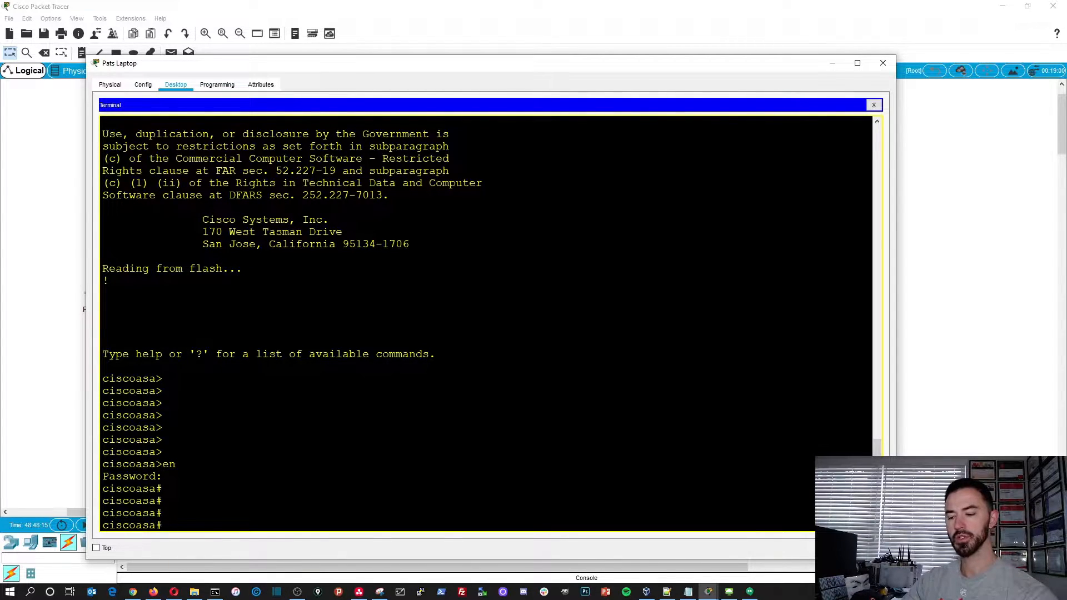
type(" inter ip br")
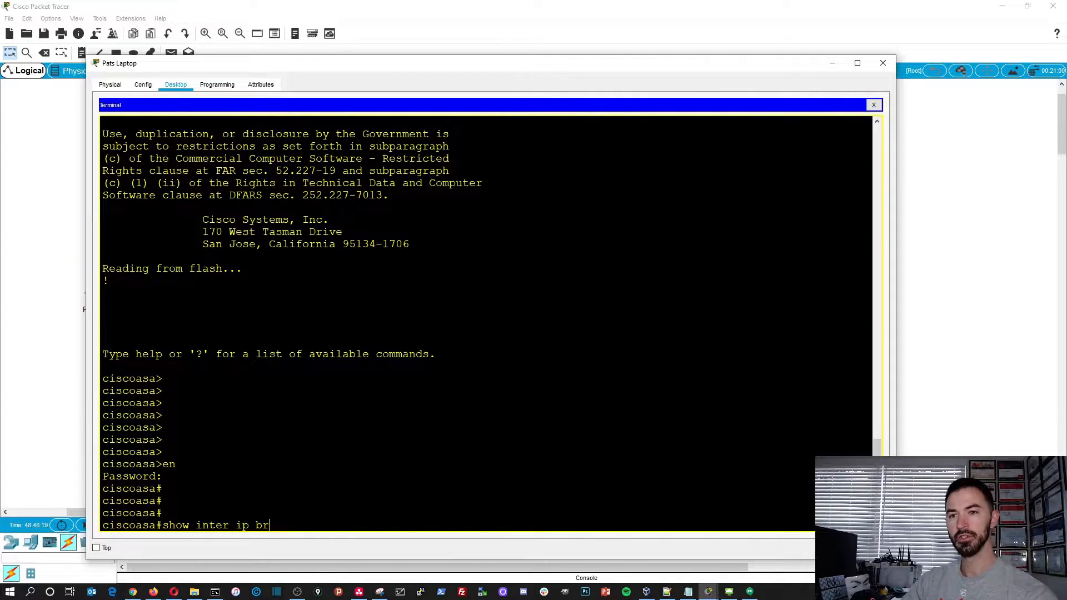
key("Return")
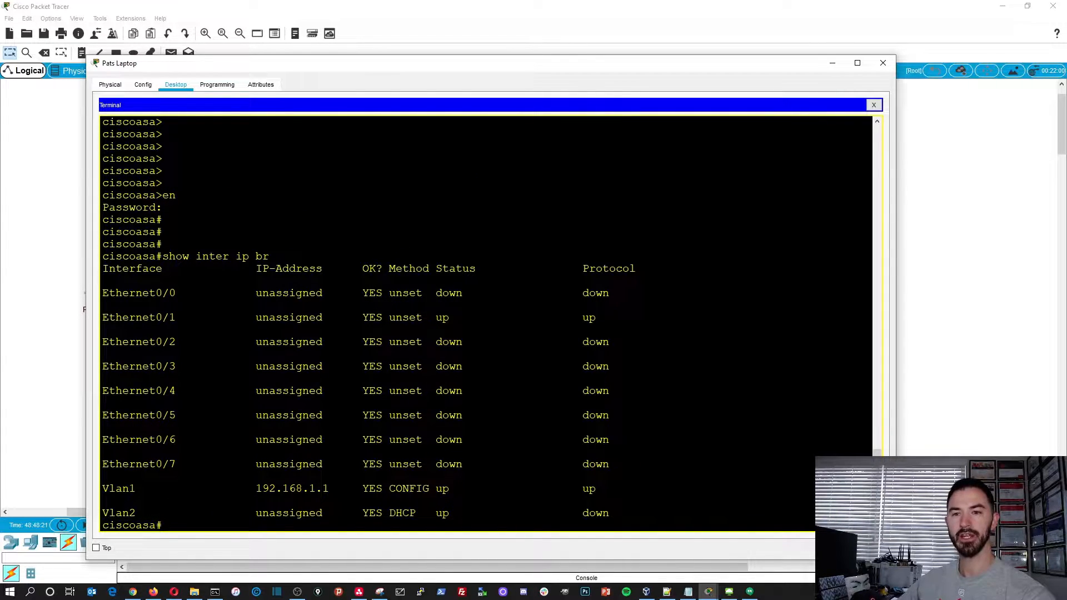
left_click_drag(256, 489, 355, 489)
left_click_drag(467, 65, 670, 479)
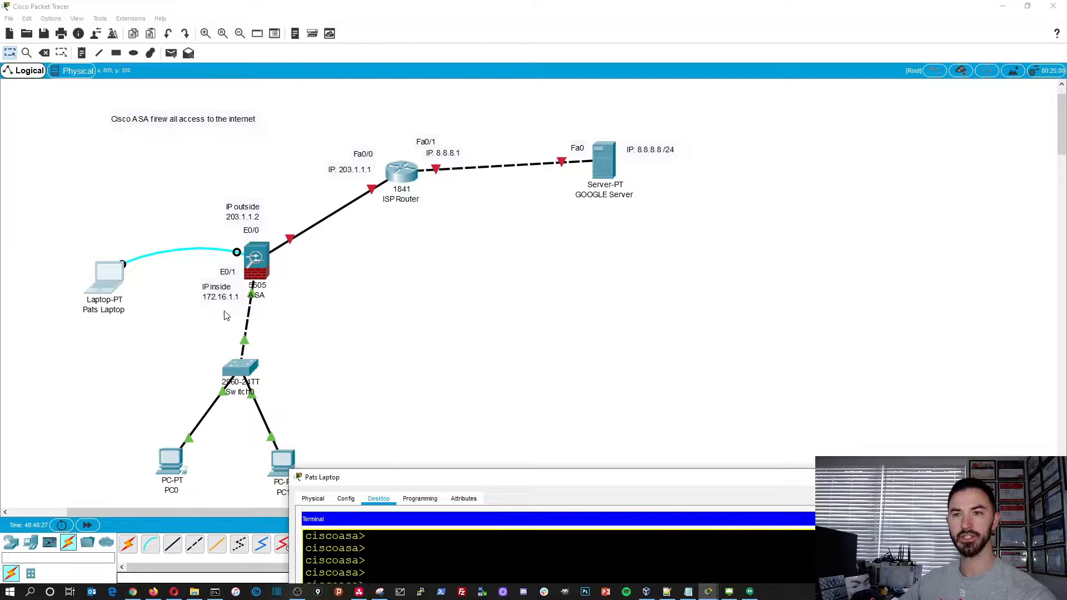
left_click_drag(448, 479, 223, 75)
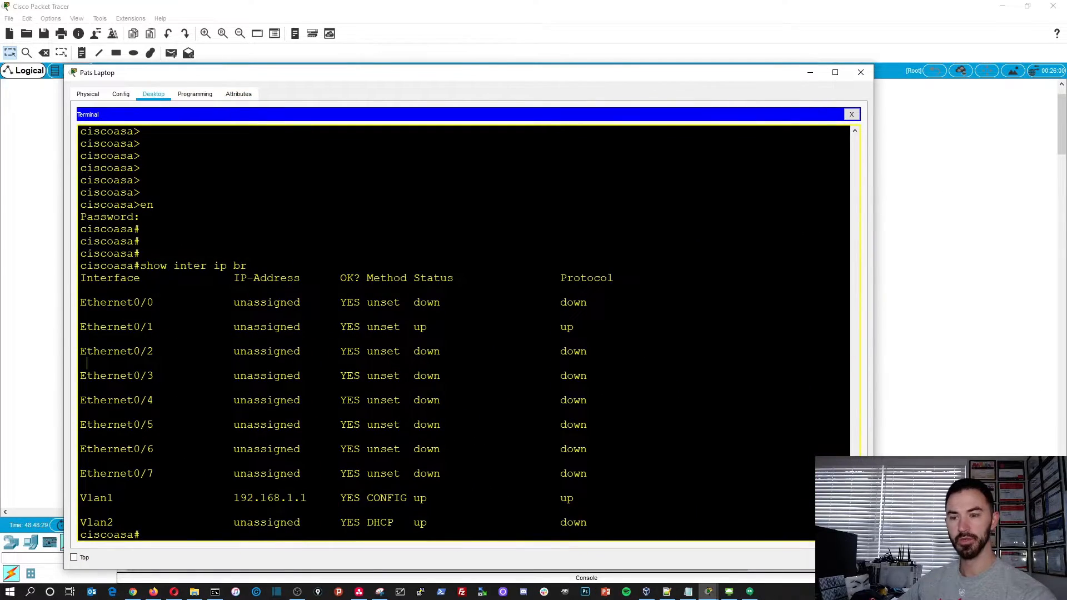
- Display the ASA's full running configuration with show run and examine the Vlan1 and Vlan2 interface settings
type("show run")
key("Return")
key("space")
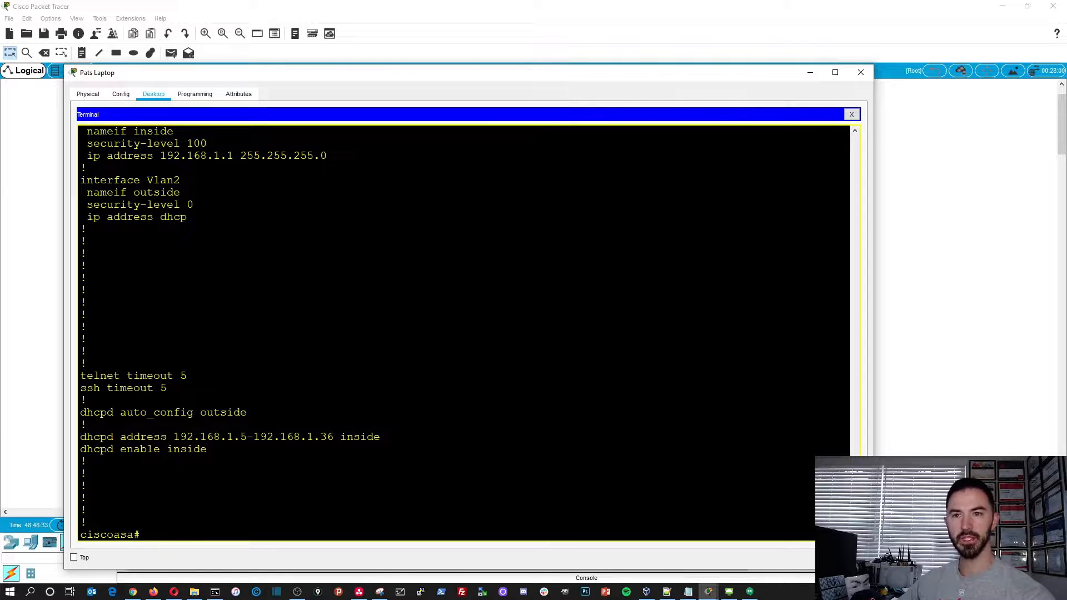
scroll(464, 334, "up", 1)
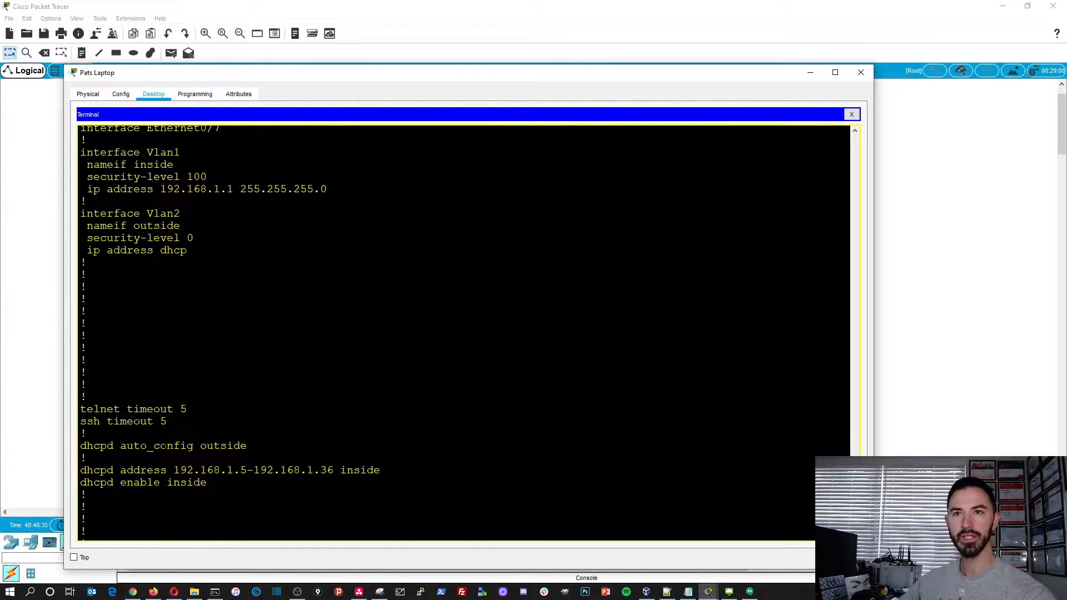
- Copy Vlan1's ip address line, enter global configuration mode, and try to run no ip address 192.168.1.1 255.255.255.0
left_click_drag(88, 189, 87, 201)
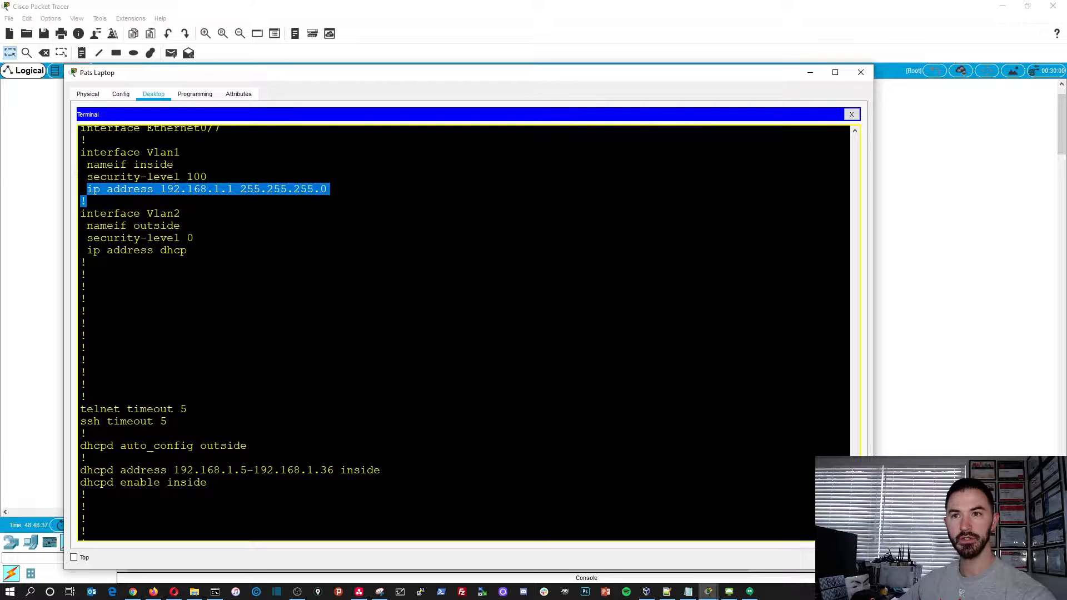
right_click(300, 193)
left_click(309, 202)
key("Return")
key("Return")
key("Return")
type("config t")
key("Return")
type("no")
right_click(325, 509)
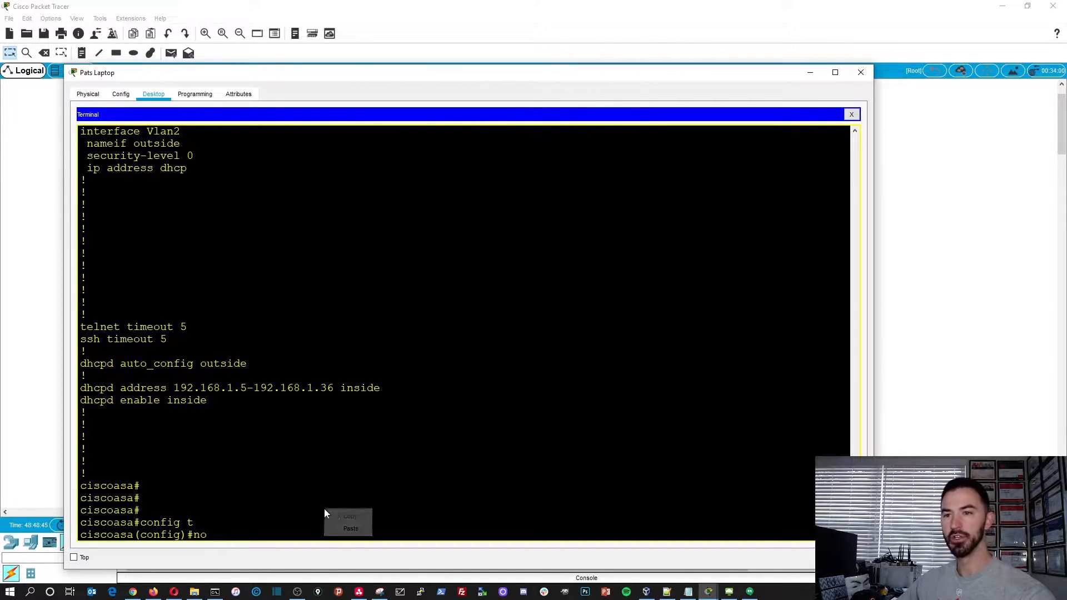
left_click(347, 527)
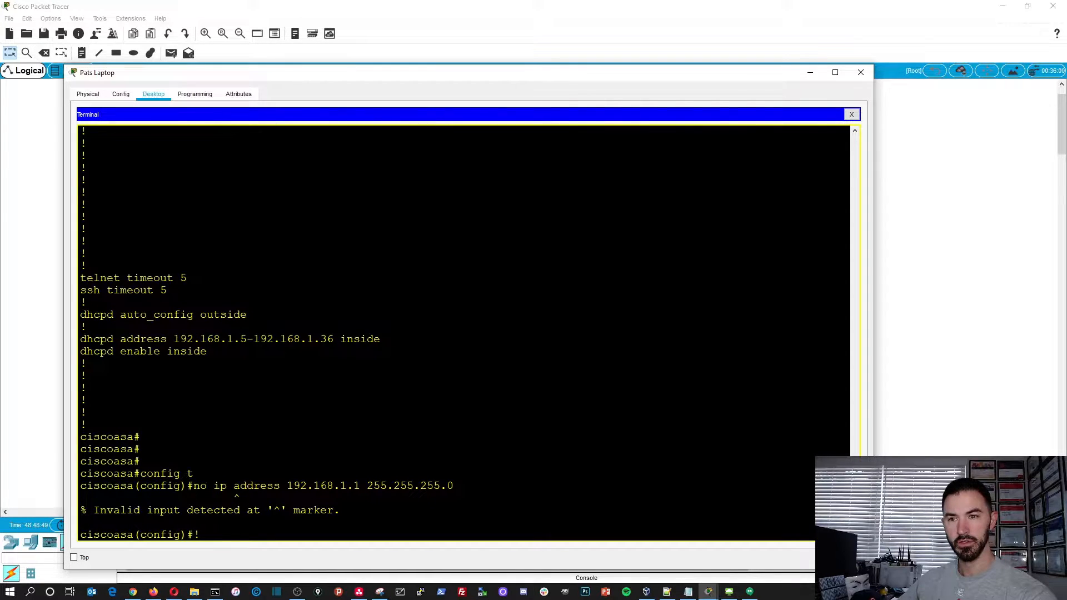
type("no ip")
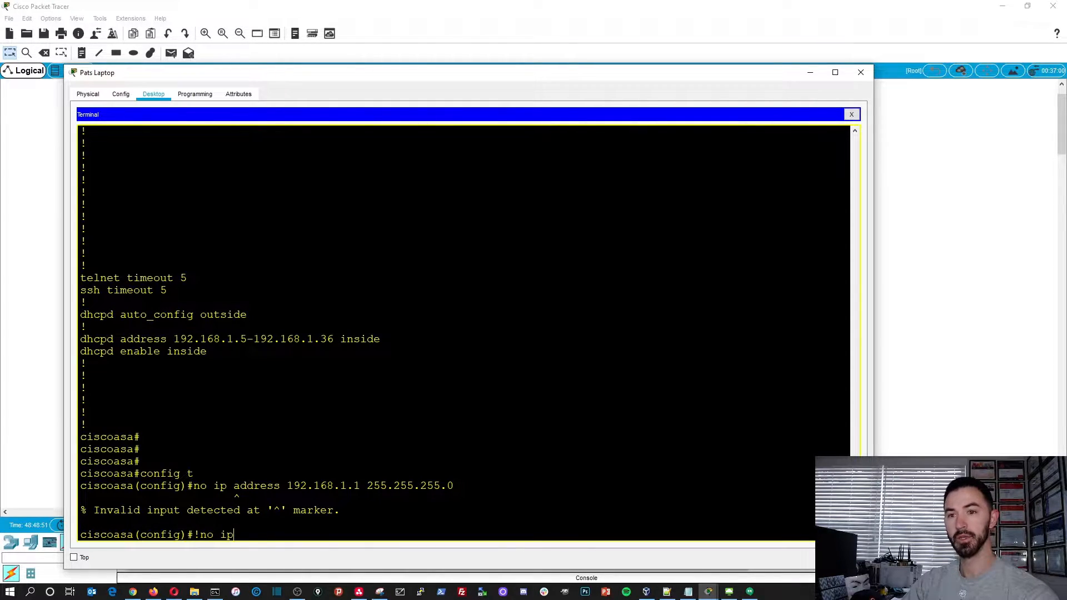
type(" add")
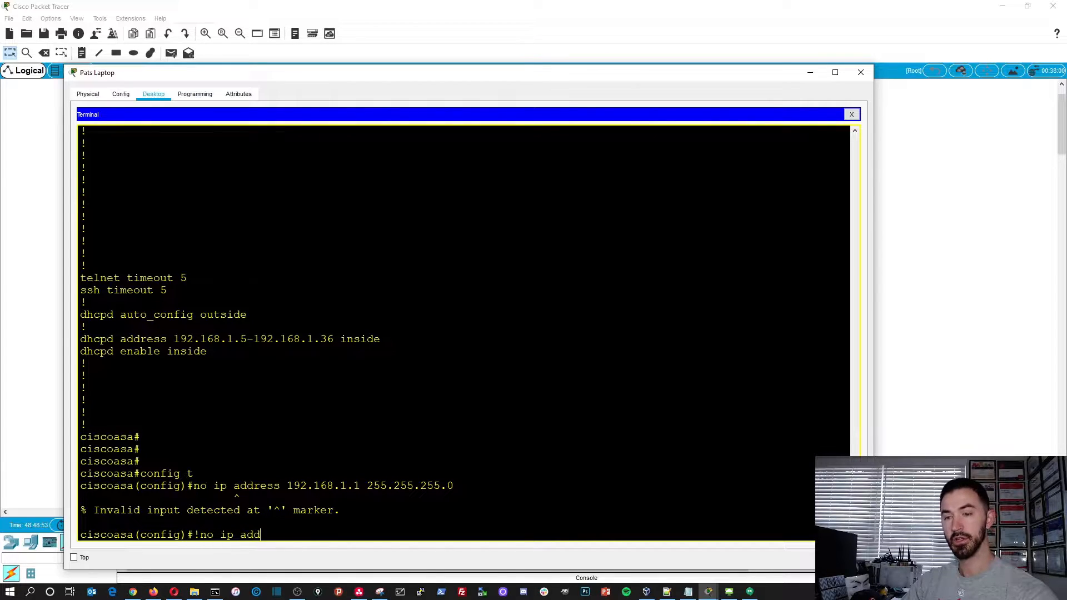
key("Tab")
key("BackSpace")
key("BackSpace")
key("BackSpace")
key("BackSpace")
key("BackSpace")
key("BackSpace")
key("BackSpace")
key("BackSpace")
key("BackSpace")
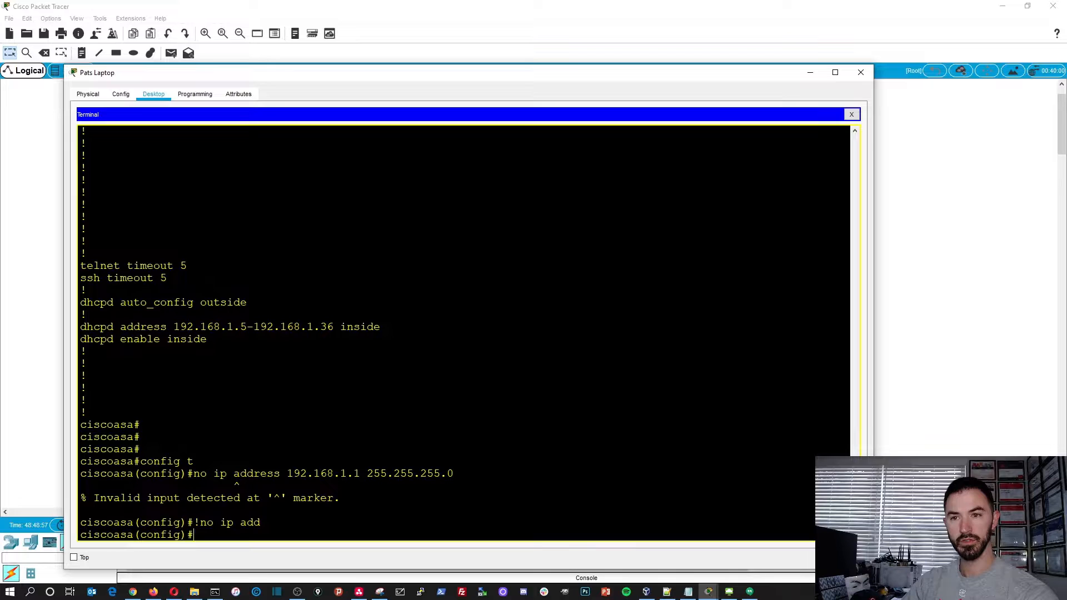
- Enter interface configuration mode for VLAN 1 on the ASA with the command inter vlan 1
type("int")
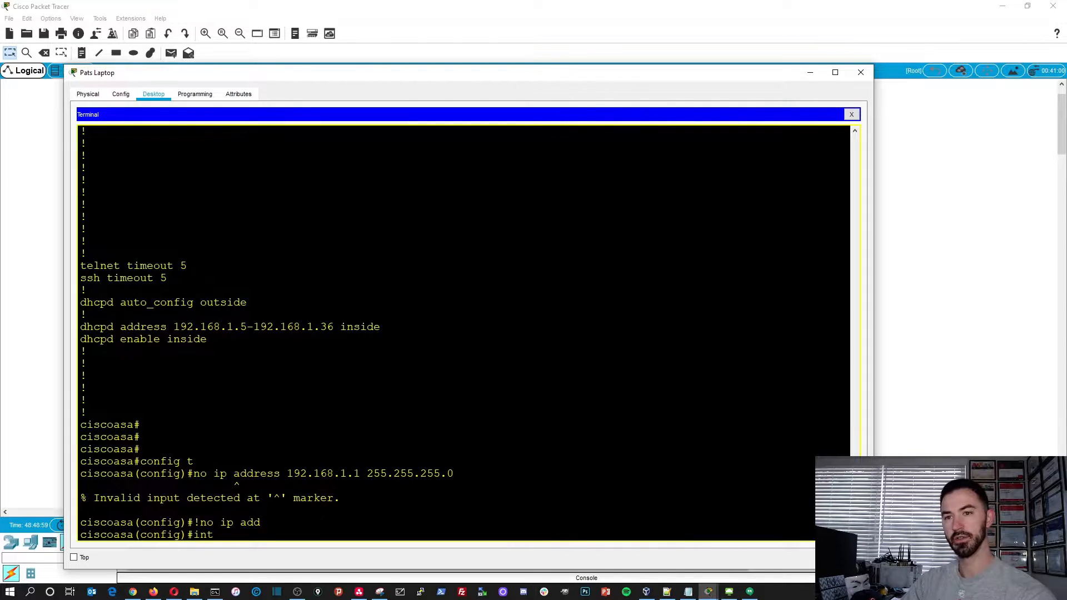
type("er vl")
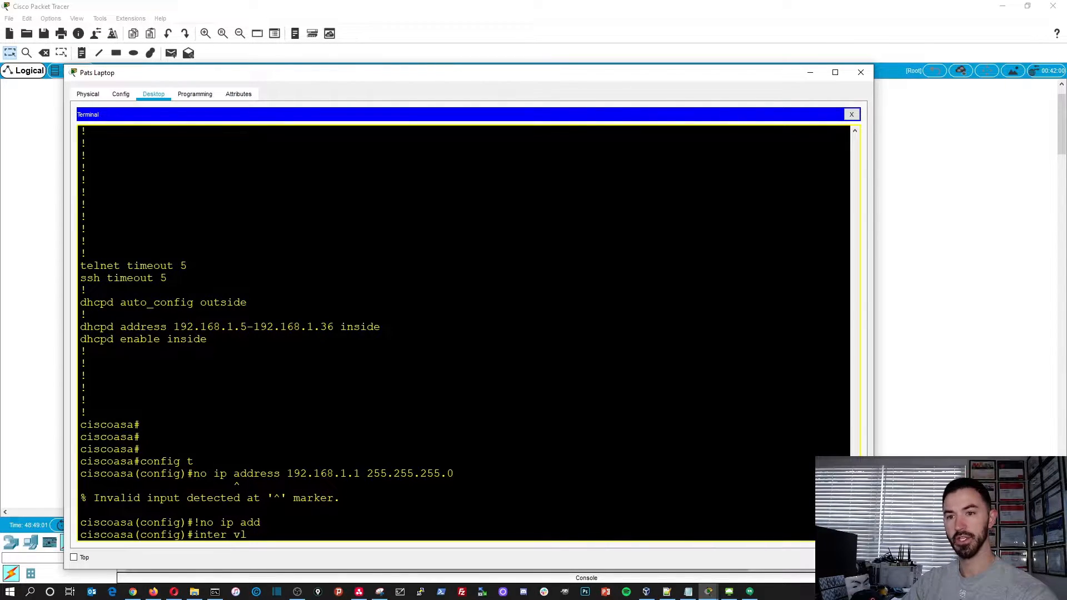
key("Tab")
type("1")
key("Return")
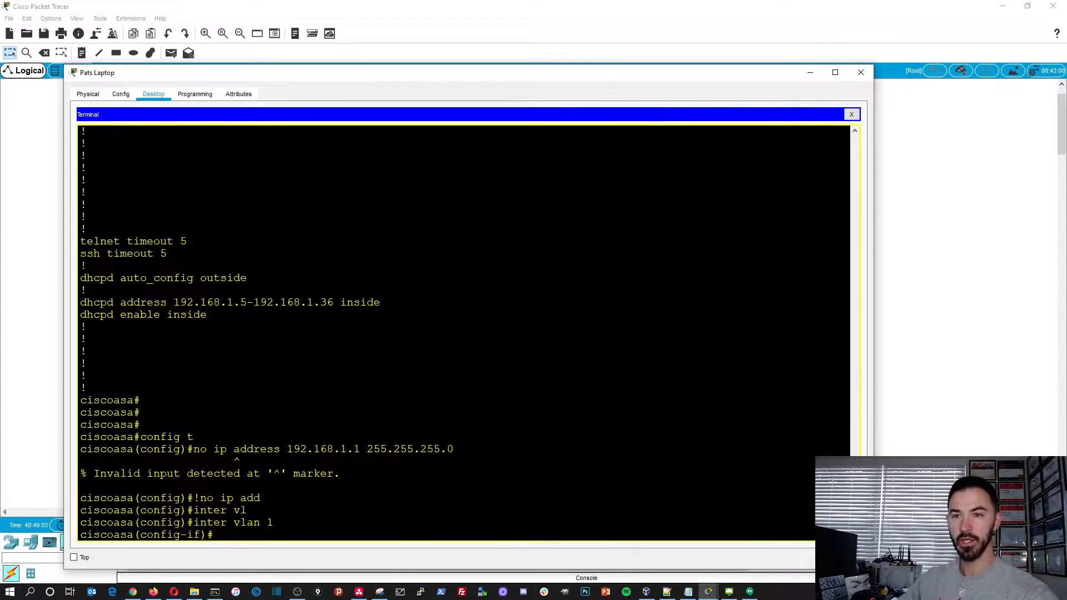
- Paste the copied ip address 192.168.1.1 255.255.255.0 line into VLAN 1's interface configuration and run it
right_click(364, 524)
left_click(380, 543)
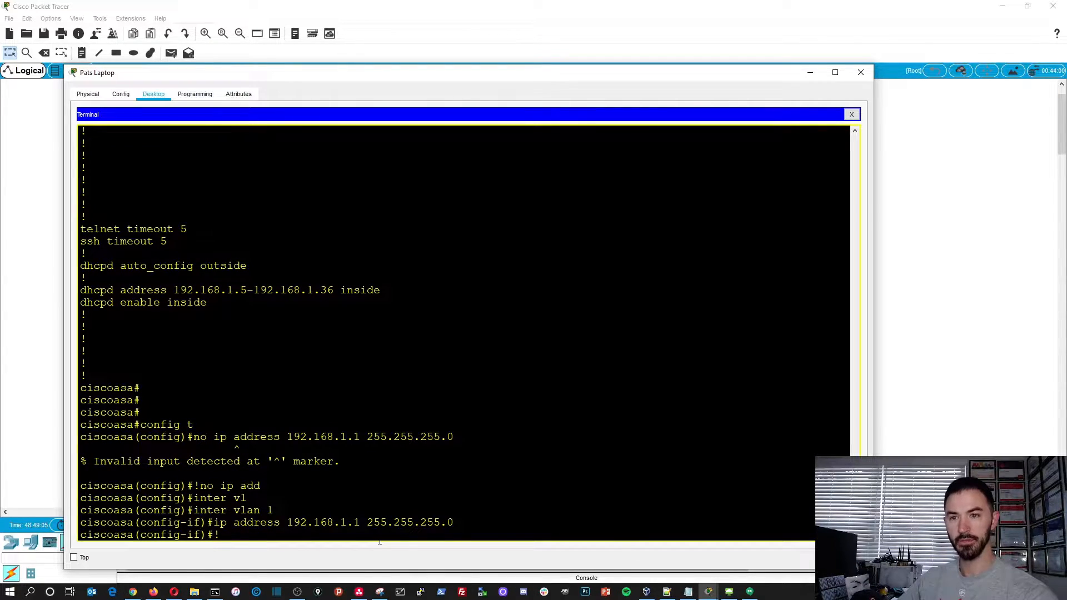
key("BackSpace")
key("Return")
key("Return")
key("Return")
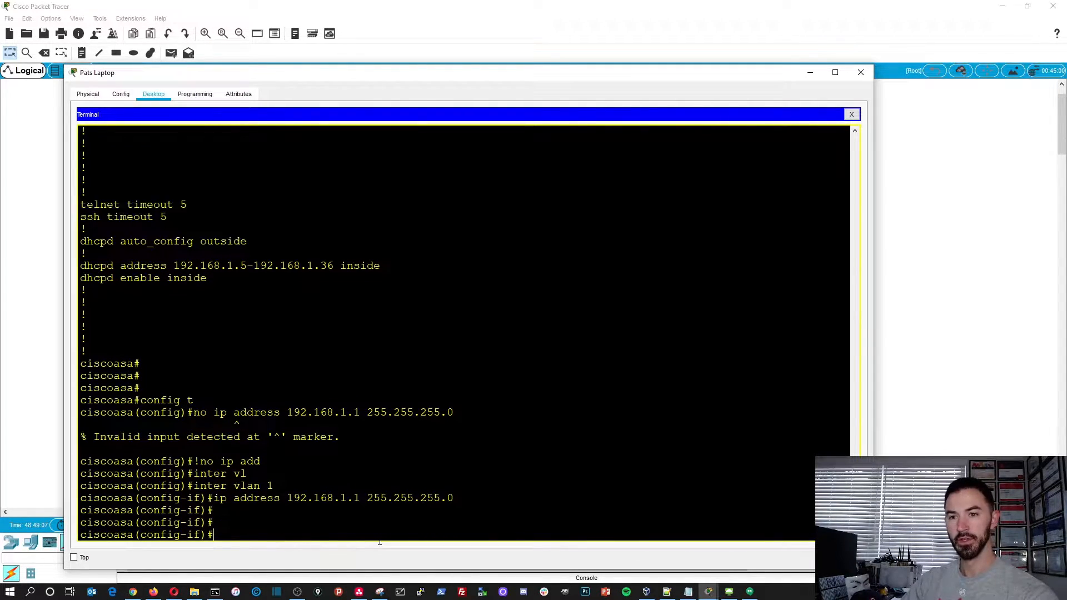
- Display the running configuration with show run from interface configuration mode and check Vlan1's ip address line
type("show run")
key("Return")
key("space")
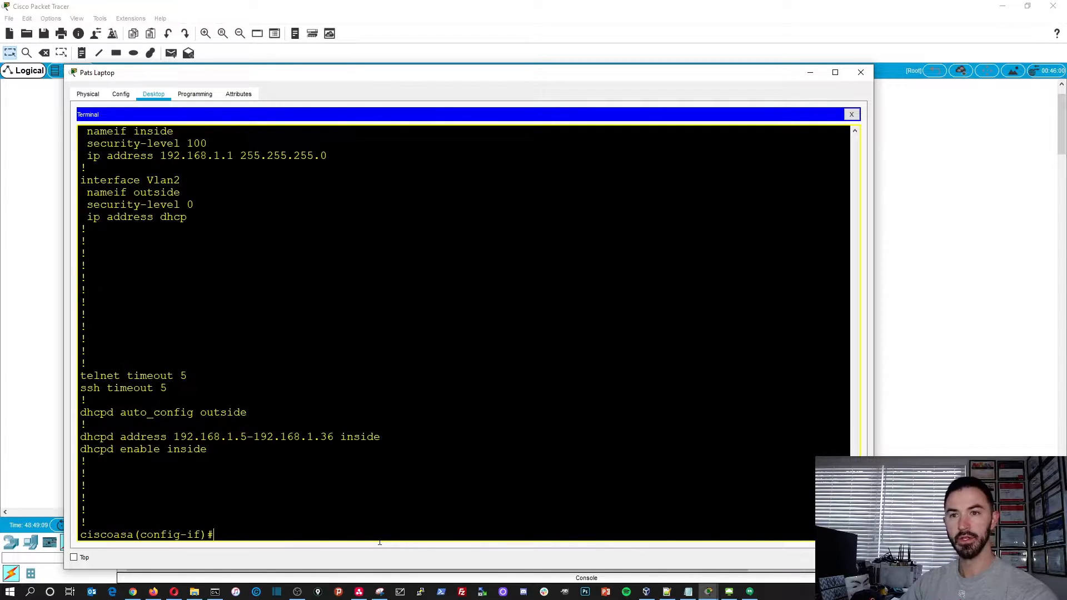
scroll(380, 534, "up", 2)
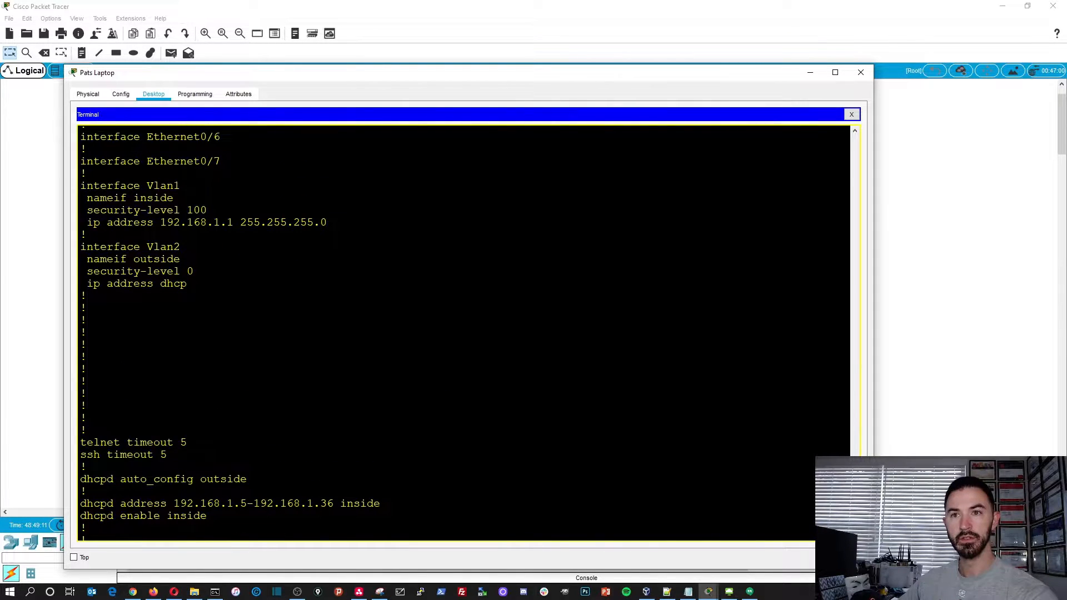
scroll(464, 334, "down", 2)
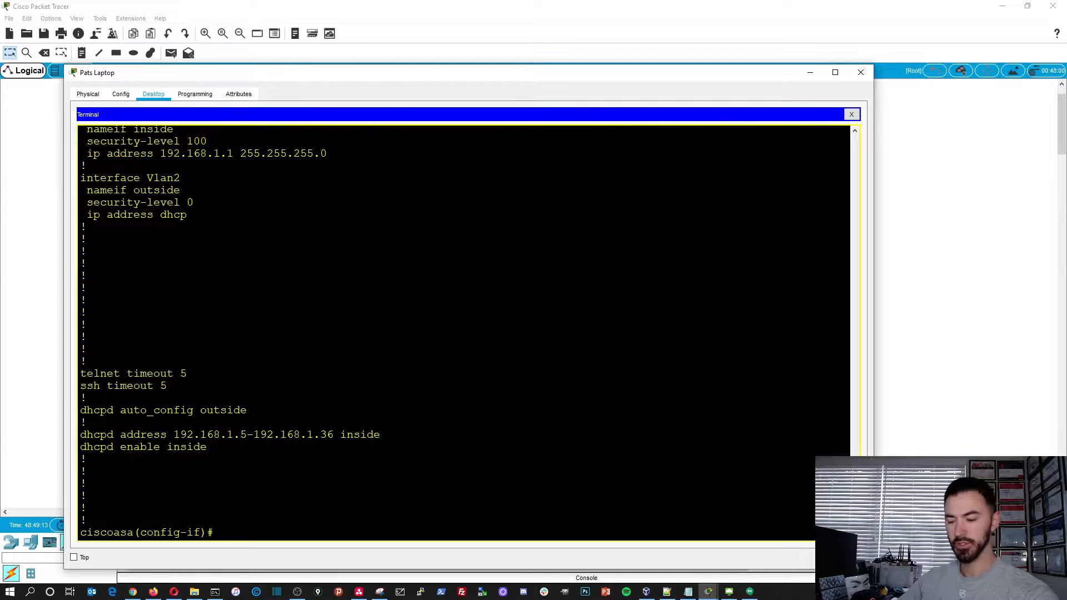
- Remove the IP address from the VLAN 1 interface with the command no ip address
type("no ip ad")
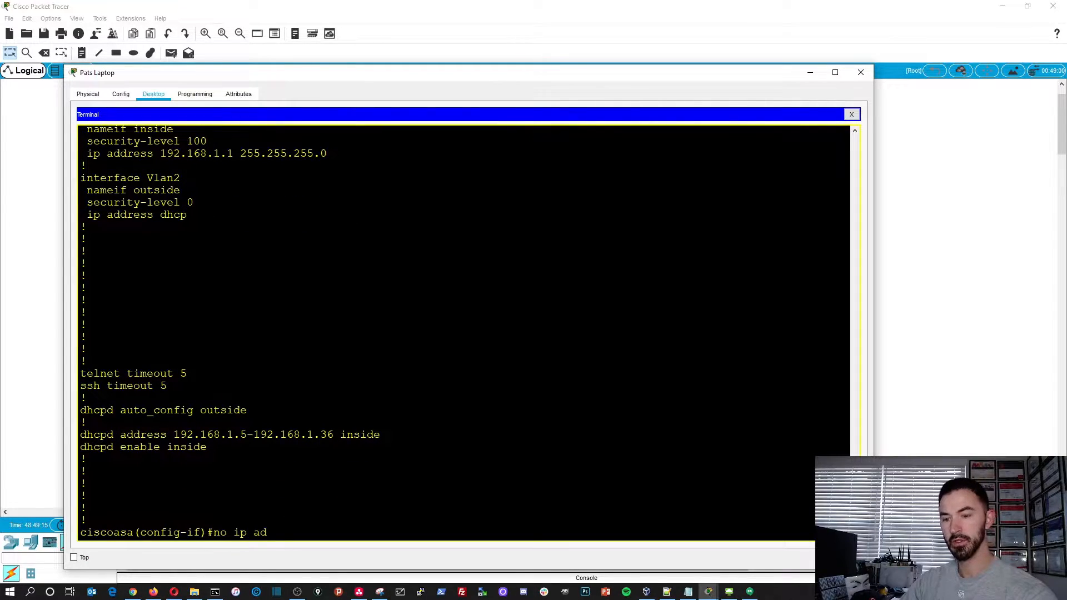
type("d")
key("Tab")
key("Return")
- Leave configuration mode with the end command to return to the ASA's privileged EXEC prompt
key("Return")
key("Return")
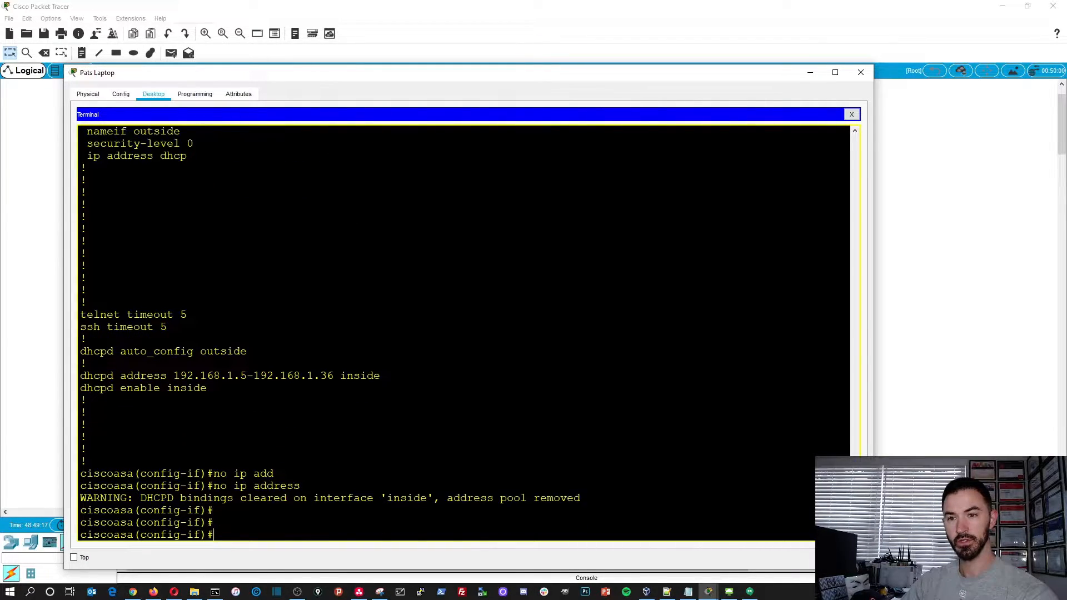
key("Return")
key("Up")
key("Up")
key("Return")
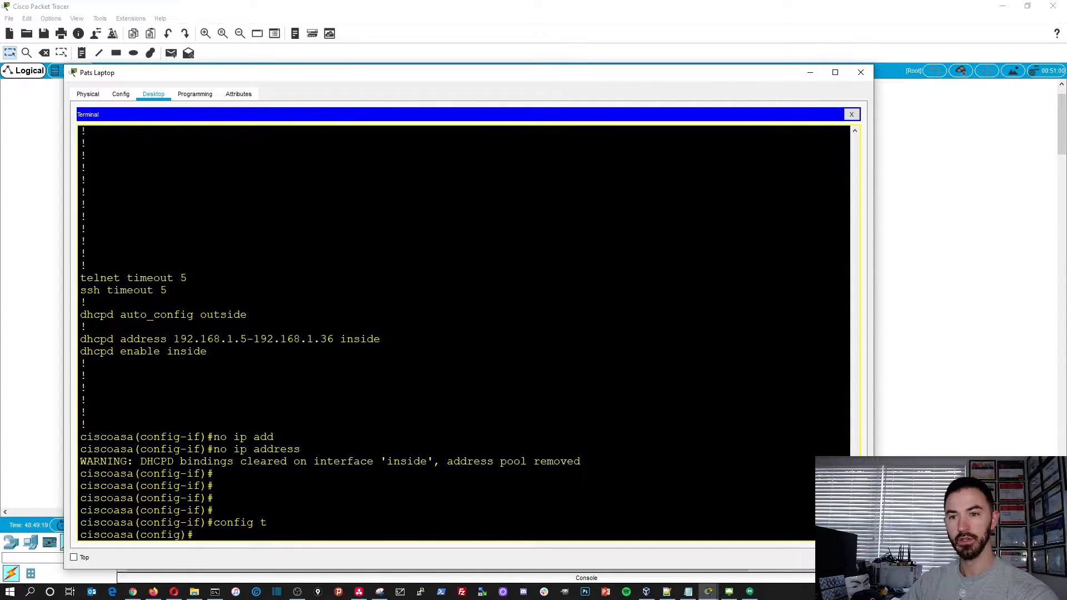
type("end")
key("Return")
key("Return")
key("Return")
key("Return")
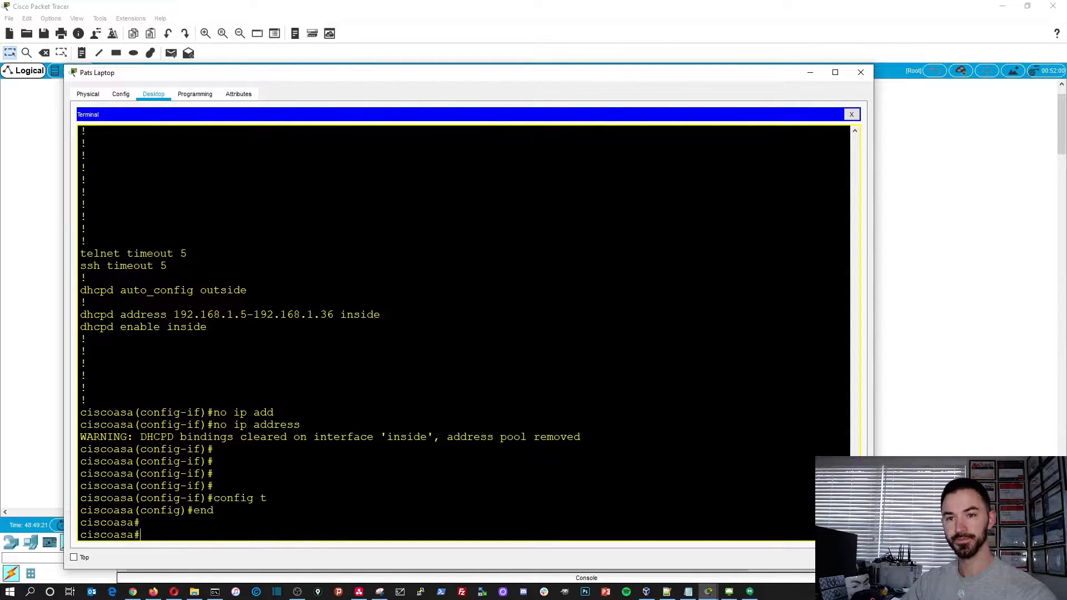
- Display the full running configuration with show run and examine Vlan1's address setting and the dhcpd lines
type("sho")
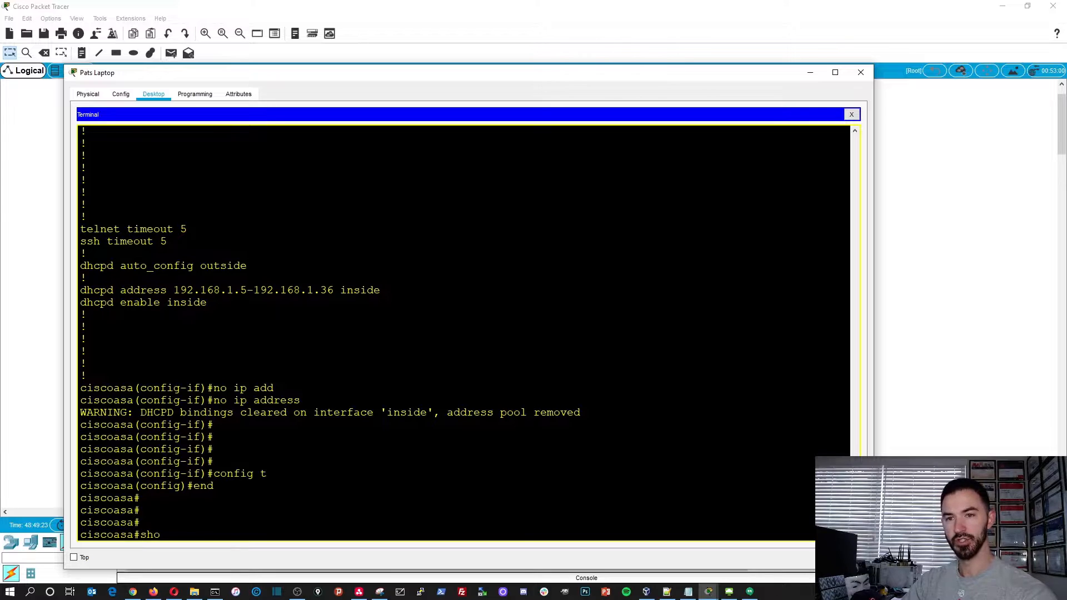
type("w run")
key("Return")
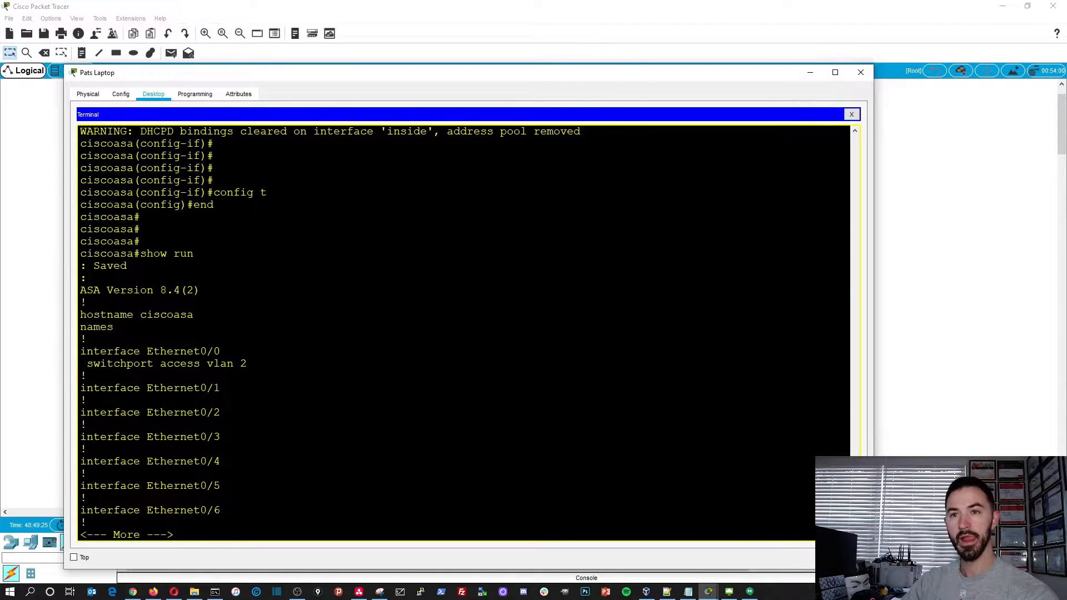
key("space")
scroll(464, 334, "up", 8)
scroll(464, 334, "down", 5)
left_click_drag(177, 427, 82, 428)
scroll(82, 335, "down", 3)
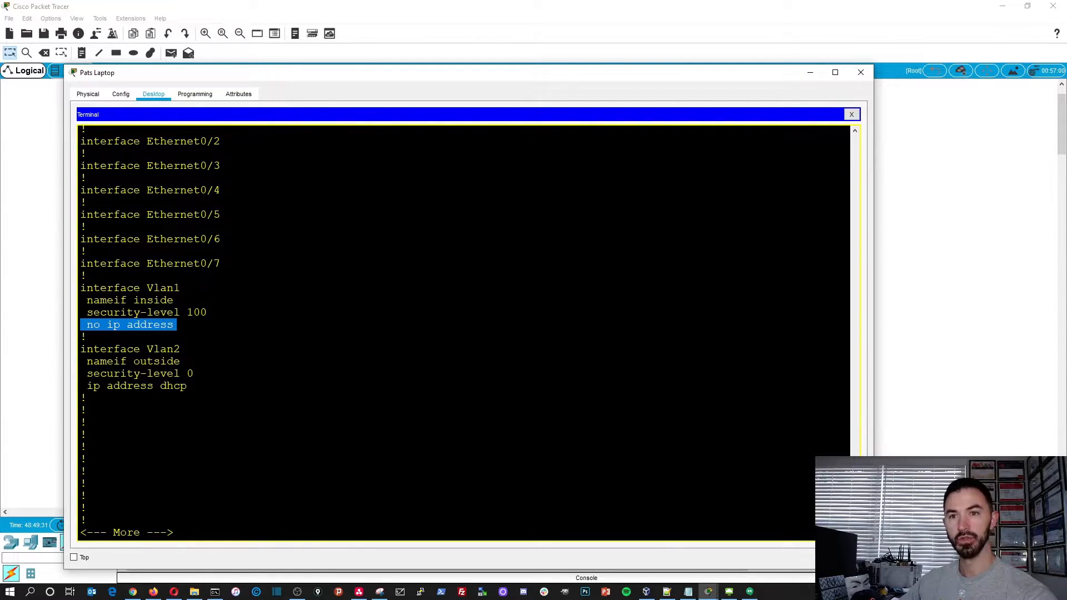
key("space")
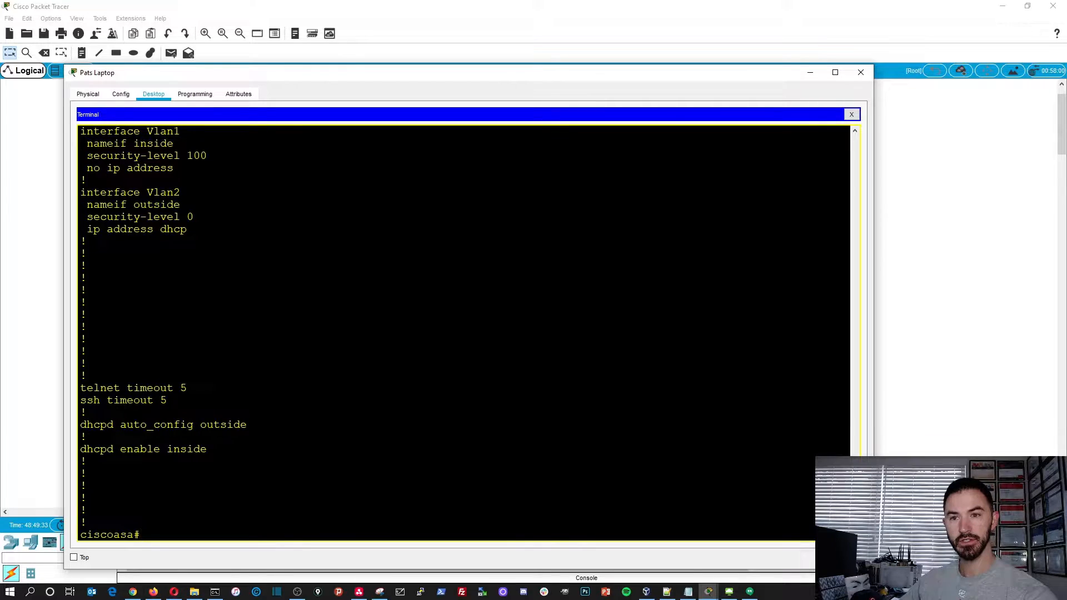
scroll(465, 333, "up", 11)
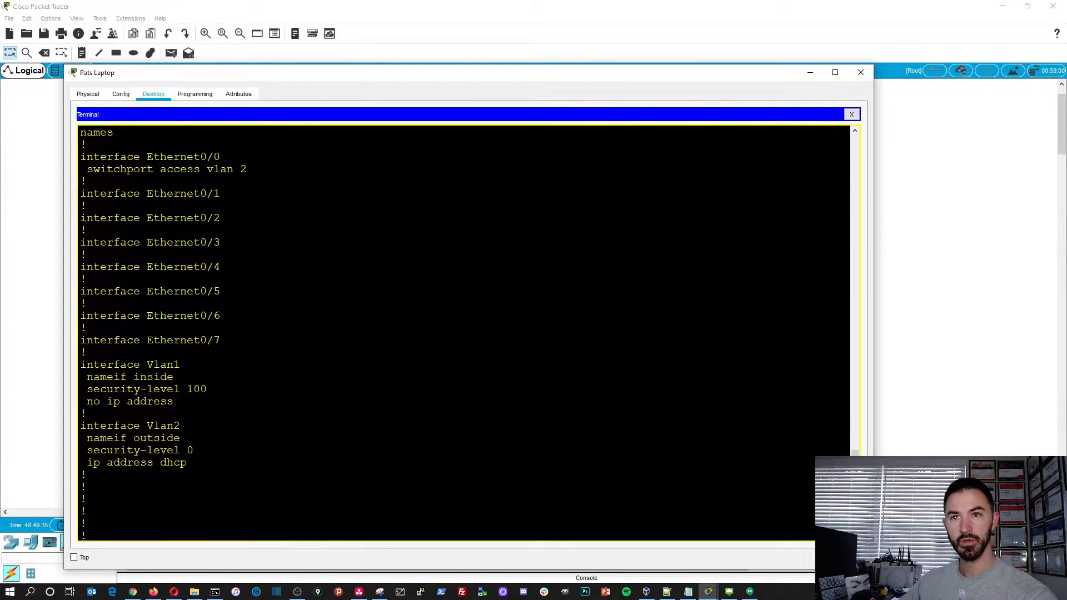
scroll(464, 334, "down", 6)
scroll(465, 334, "down", 5)
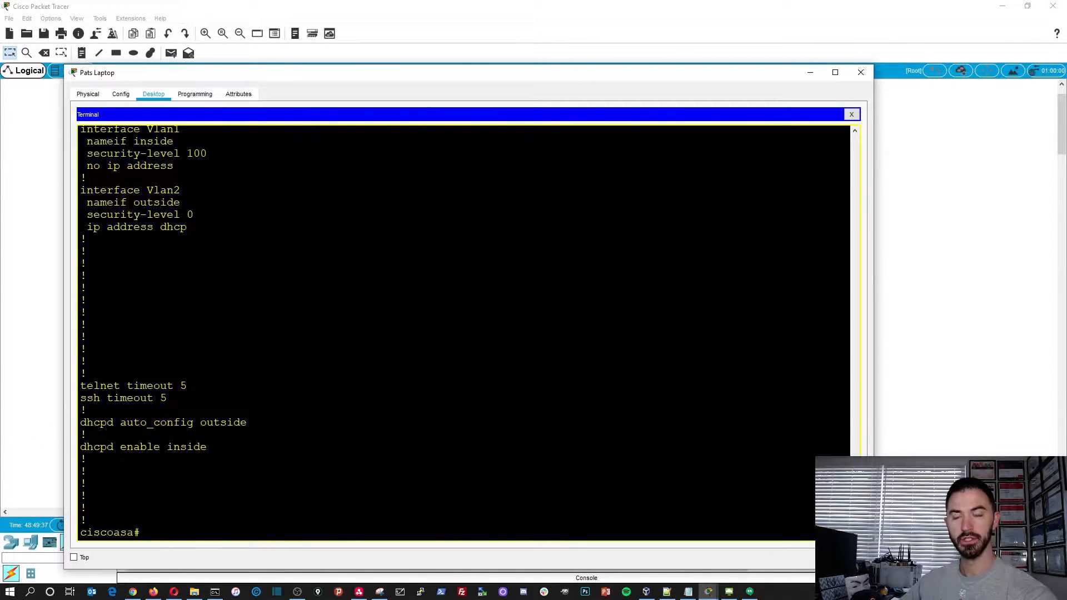
- Enter global configuration mode on the ASA with the command config t
key("Return")
key("Return")
key("Return")
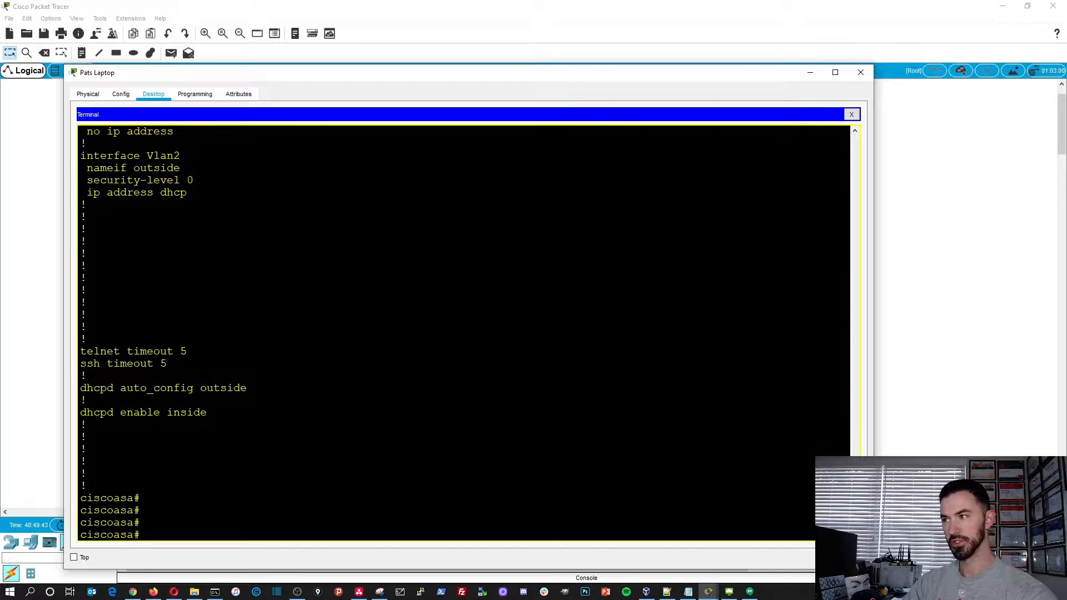
type("config t")
key("Return")
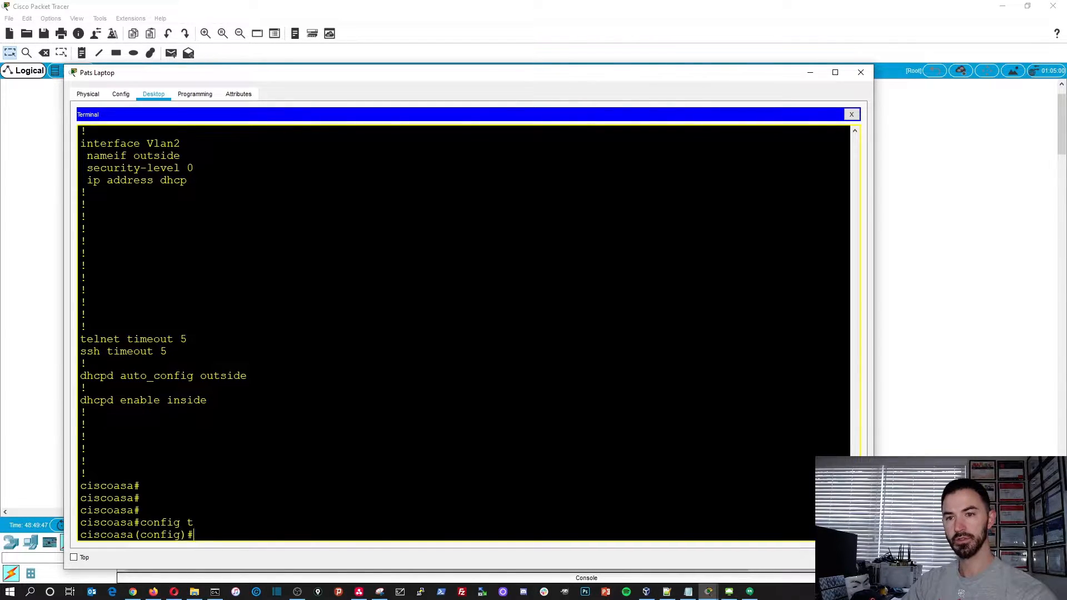
- Try to remove the inside DHCP pool with the command no dhcpd address 192.168.1.5-192.168.1.35 inside
type("no dh")
key("Tab")
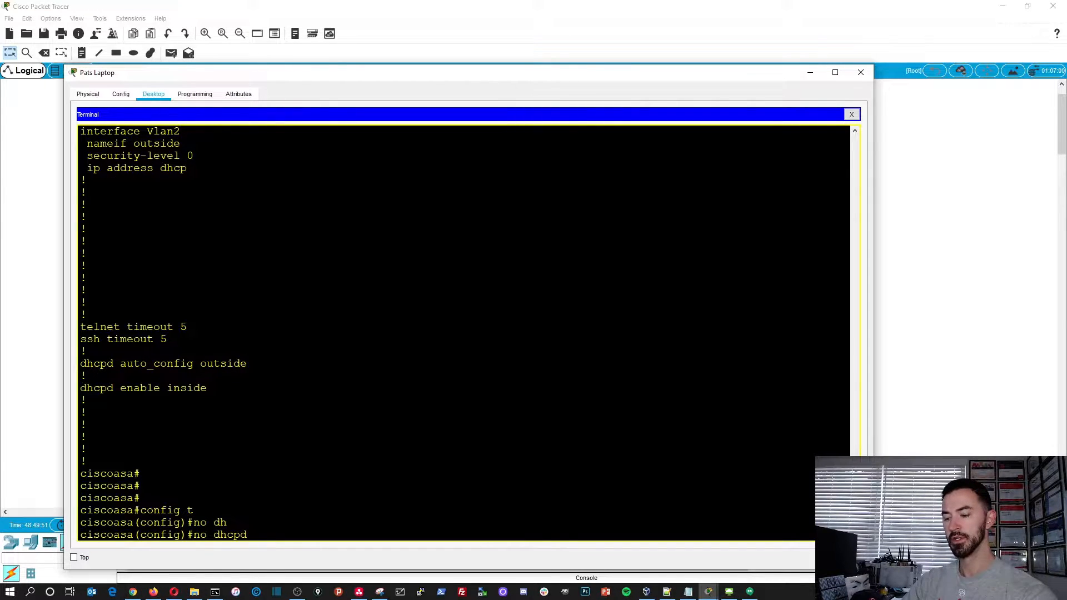
type("add")
key("Tab")
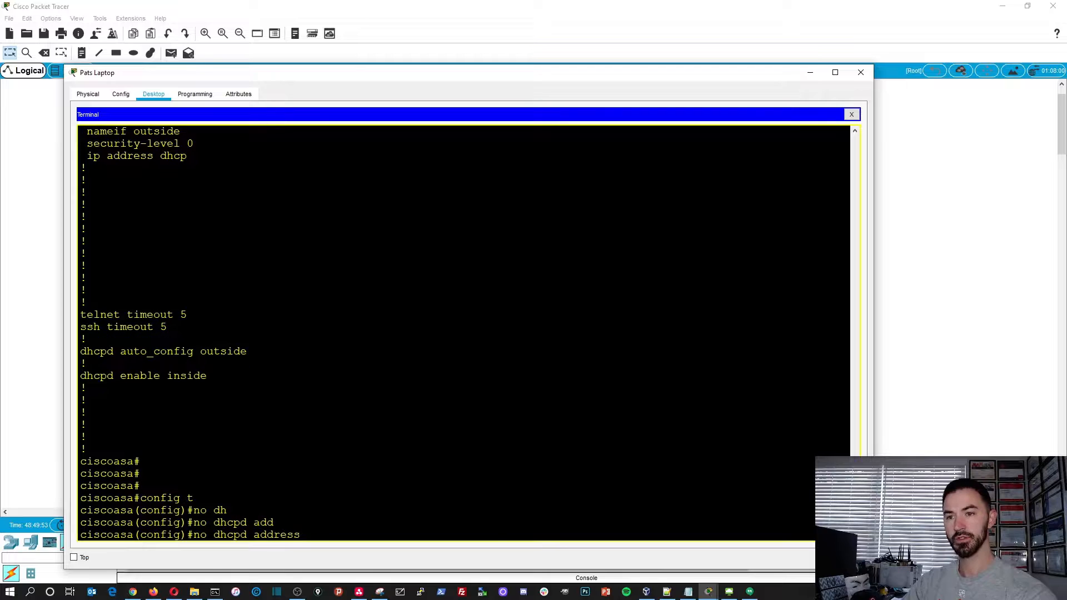
type("192.168.1")
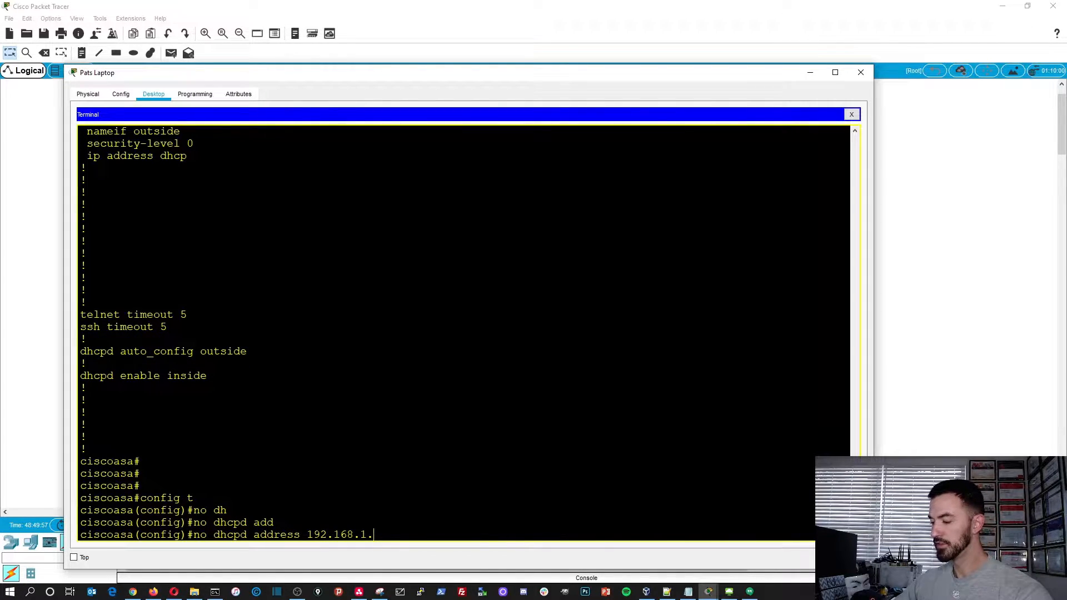
type(".5-192.168.1")
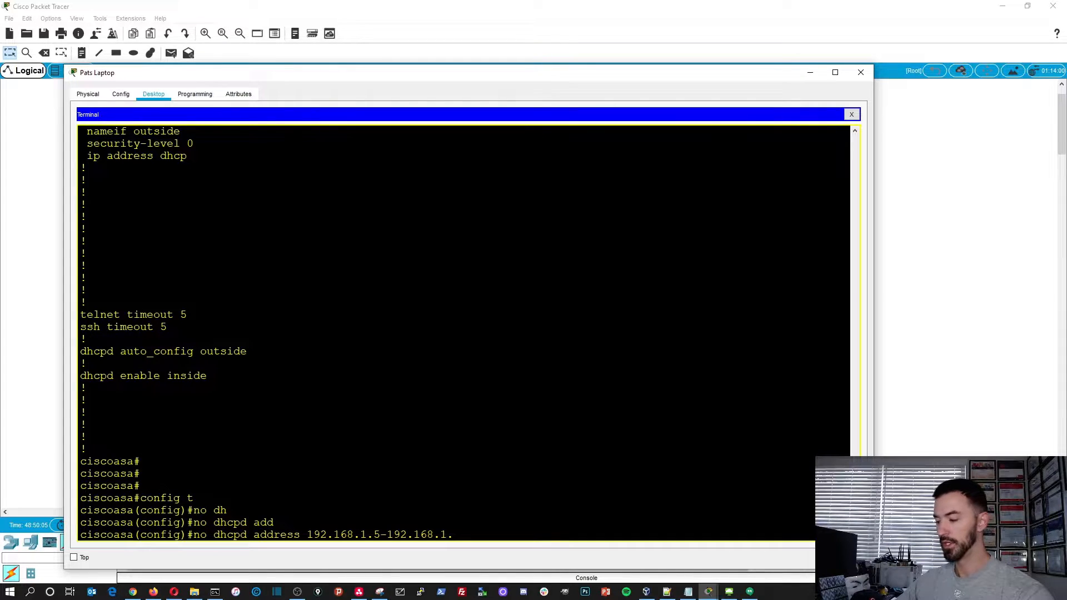
type(".35 in")
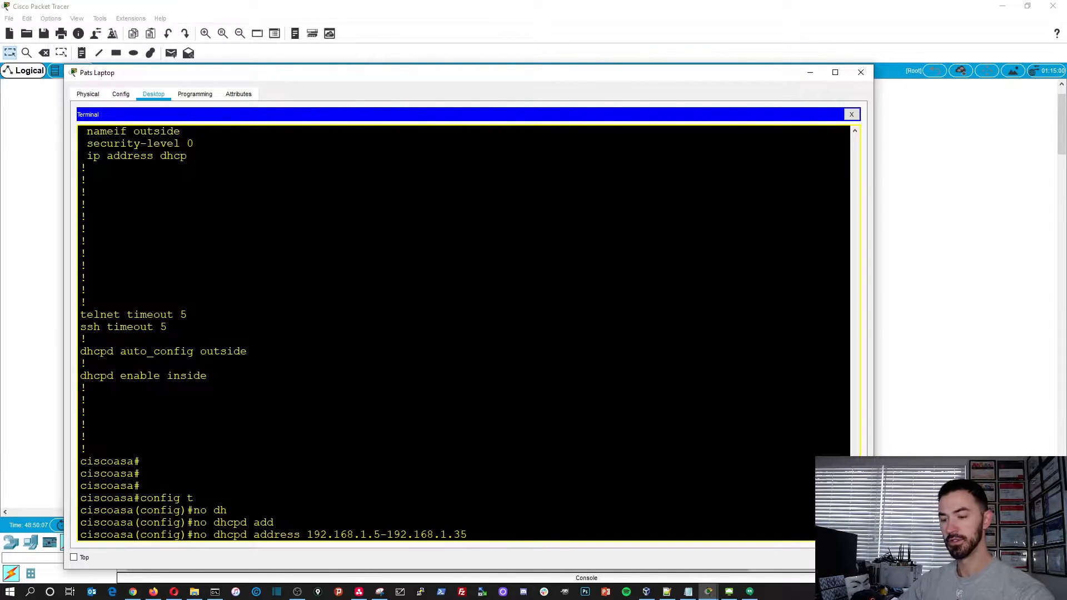
key("Tab")
key("Return")
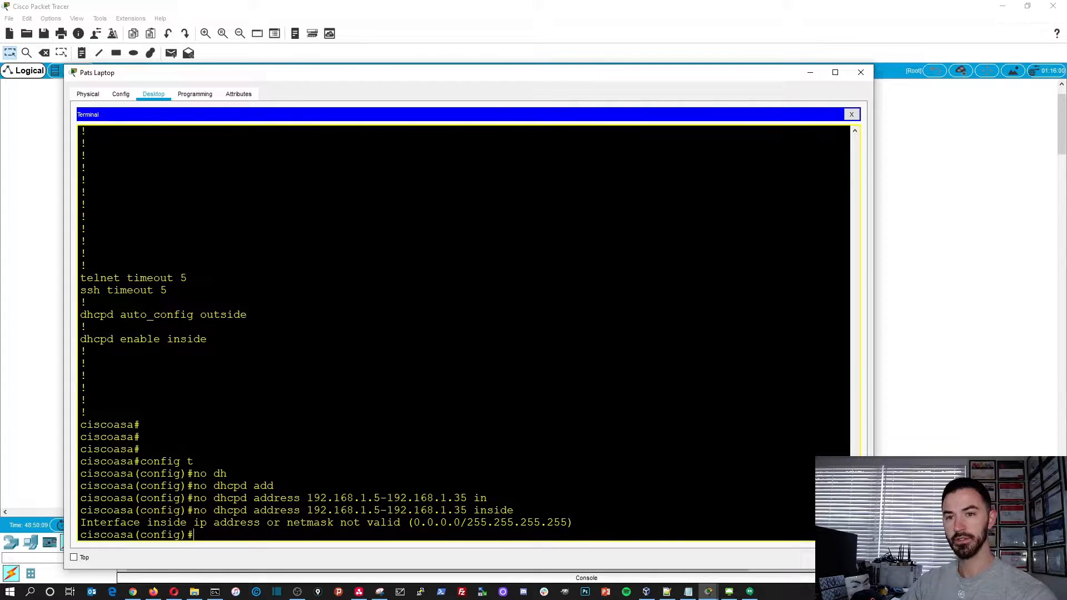
key("Return")
key("Return")
key("Return")
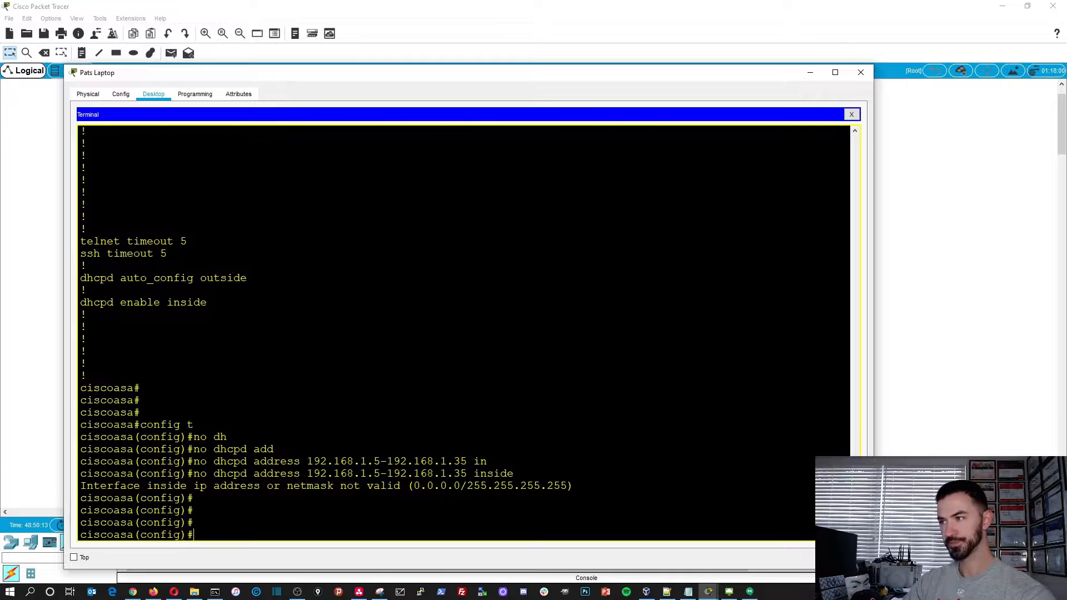
- Enter the VLAN 1 interface configuration and set its IP address to 172.16.1.1 255.255.255.0
type("inter vl")
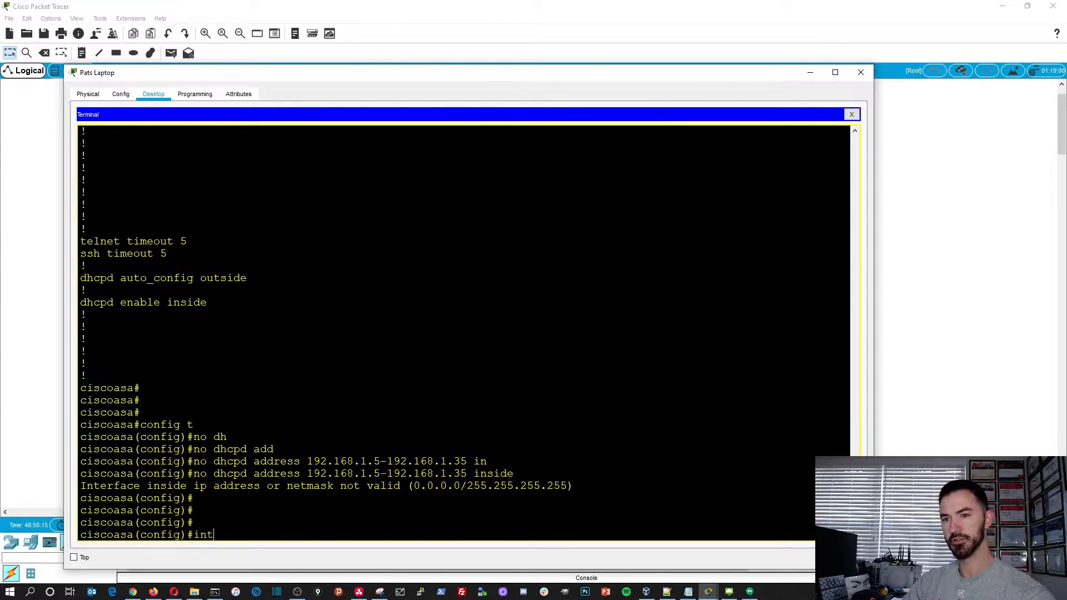
key("Tab")
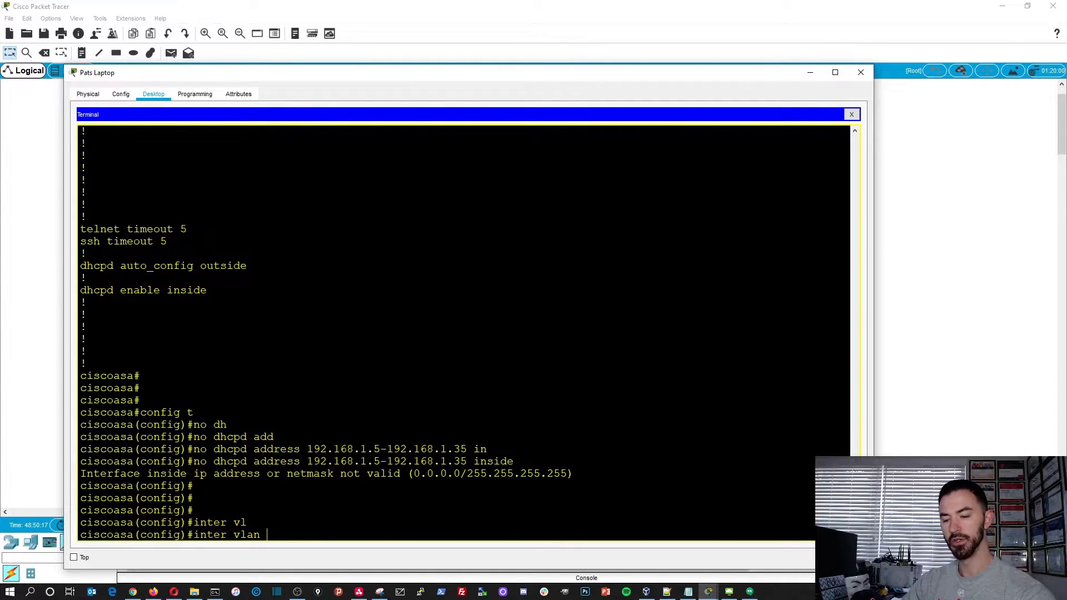
type("1")
key("Return")
type("ip add")
key("Tab")
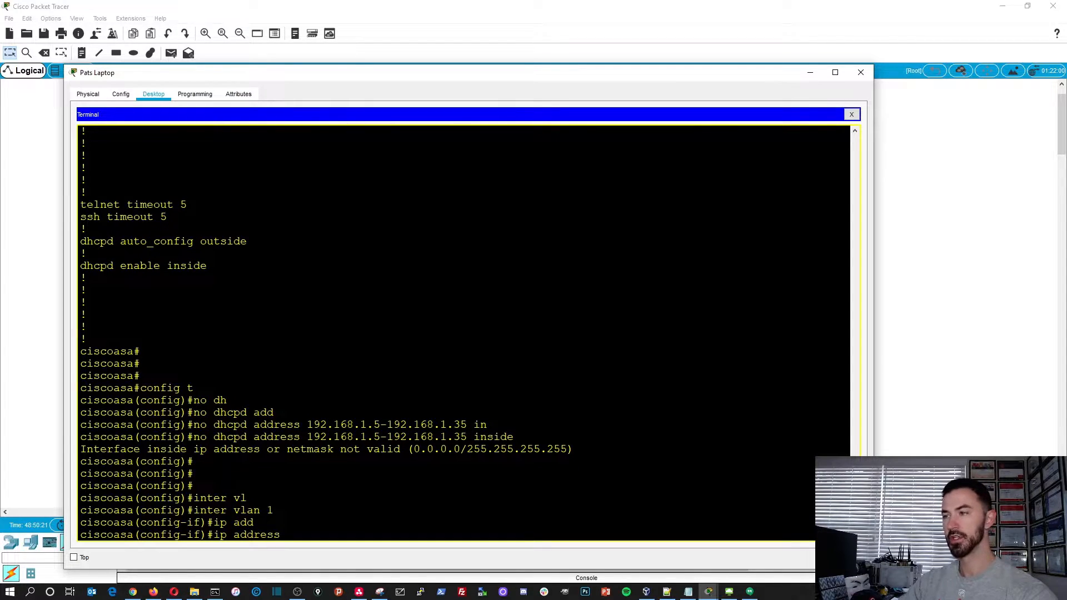
type("172.16.1.1 255.255.255")
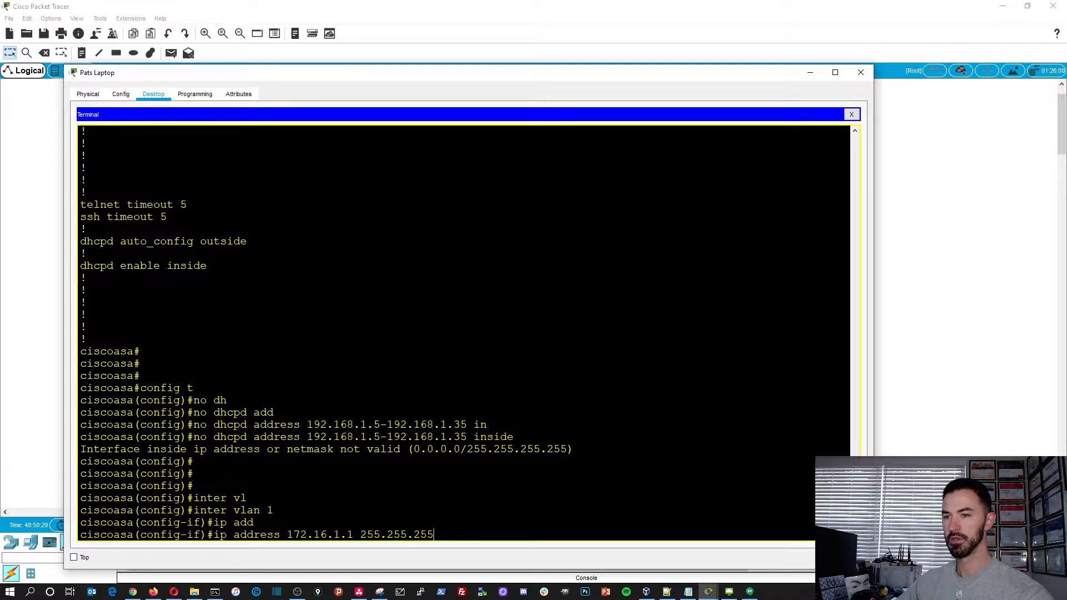
type(".0")
key("Return")
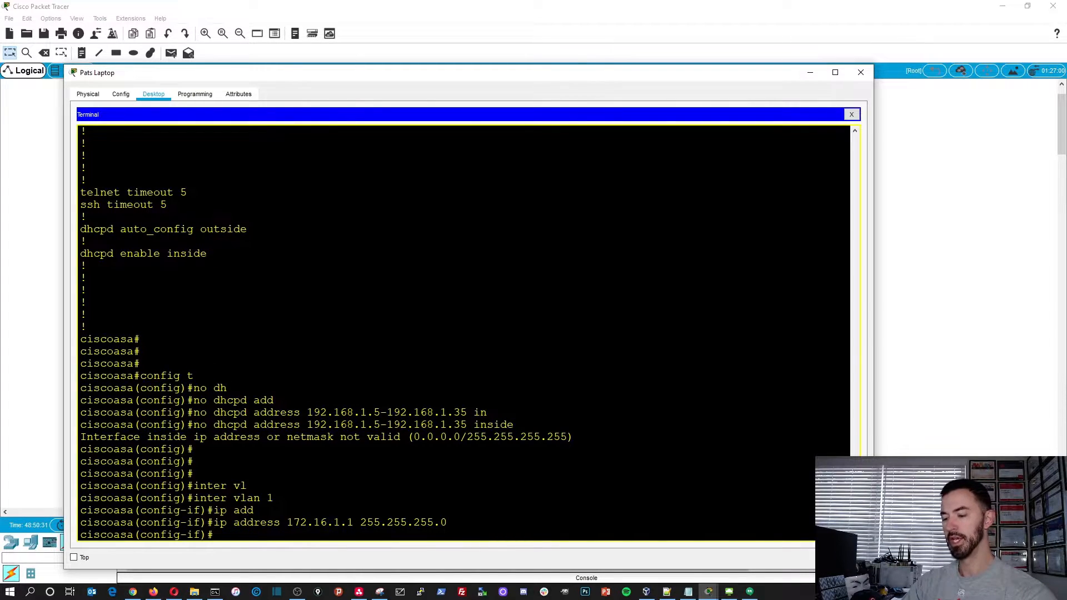
- Enable the VLAN 1 interface with no shutdown and name it inside with nameif inside
type("no shu")
key("Tab")
key("Return")
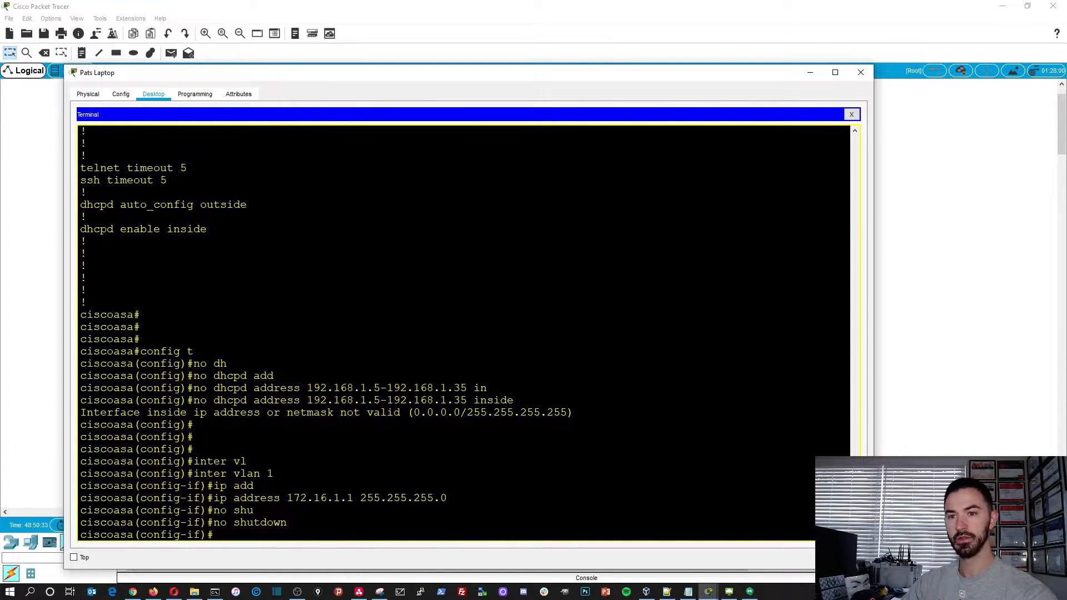
type("nameif i")
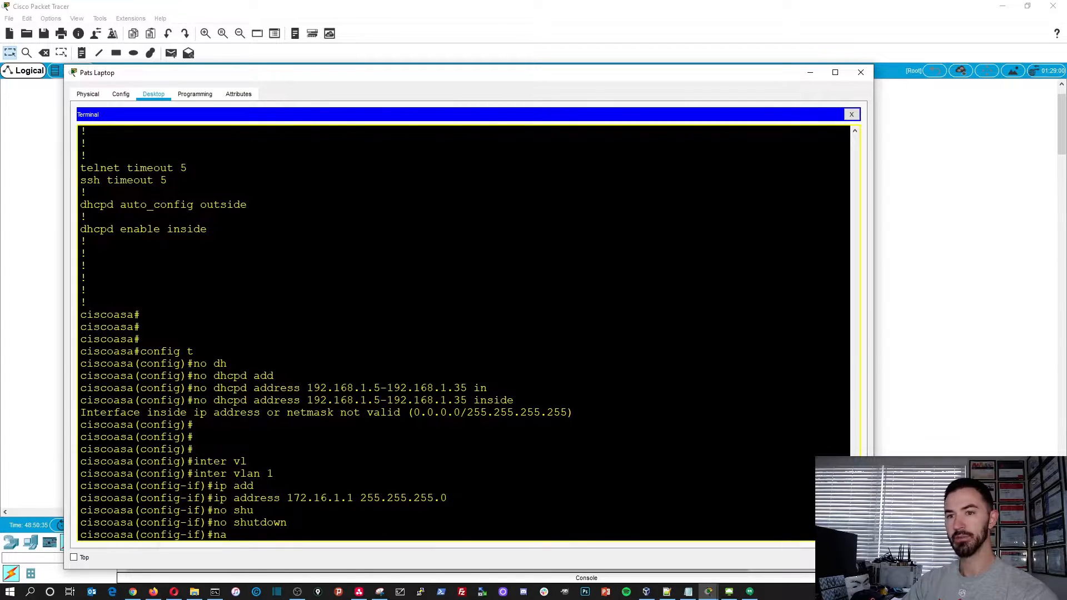
key("Tab")
type("in")
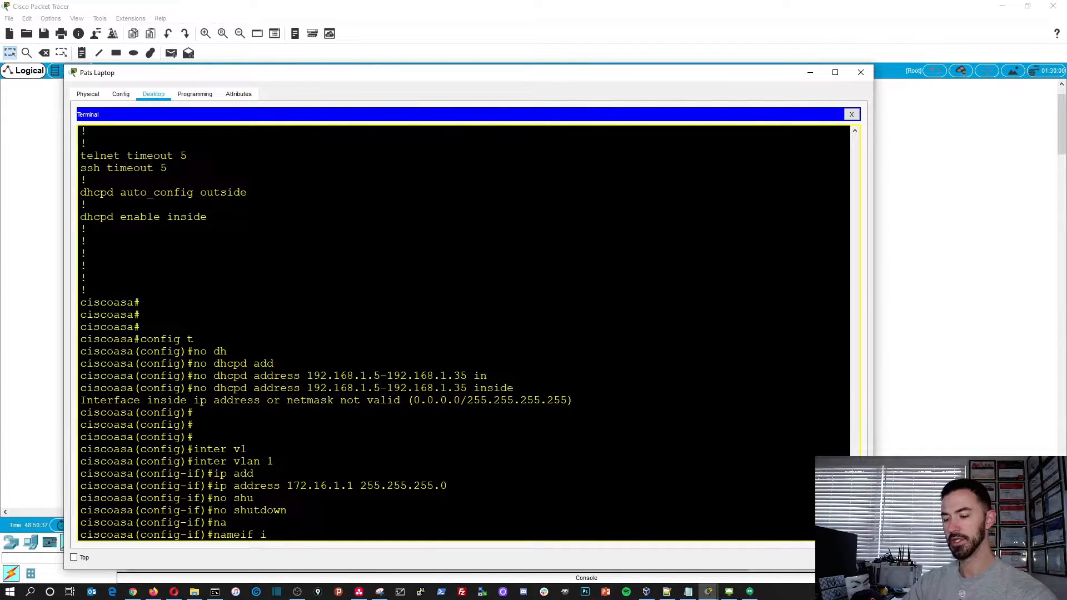
key("Tab")
type("side")
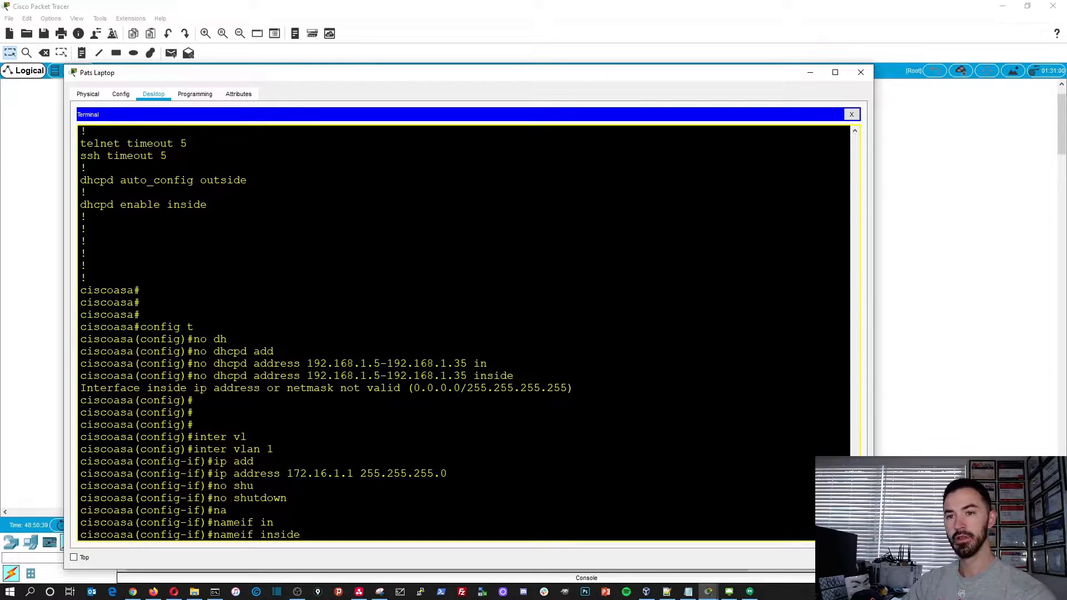
key("Return")
- Set the VLAN 1 interface's security level to 100 with the security-level command
type("security-level 10")
key("Tab")
type("100")
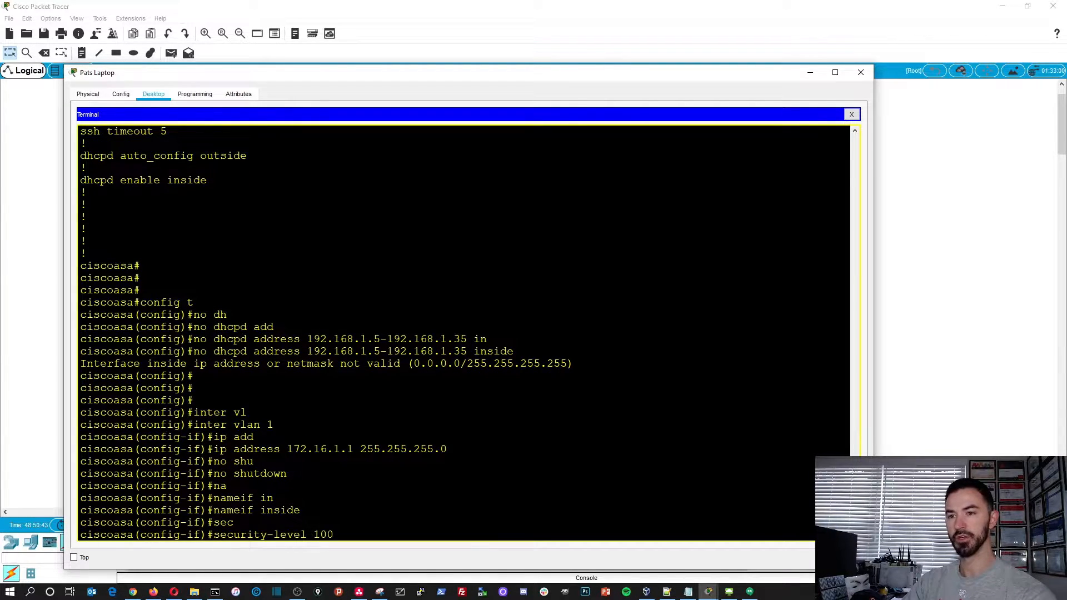
key("Return")
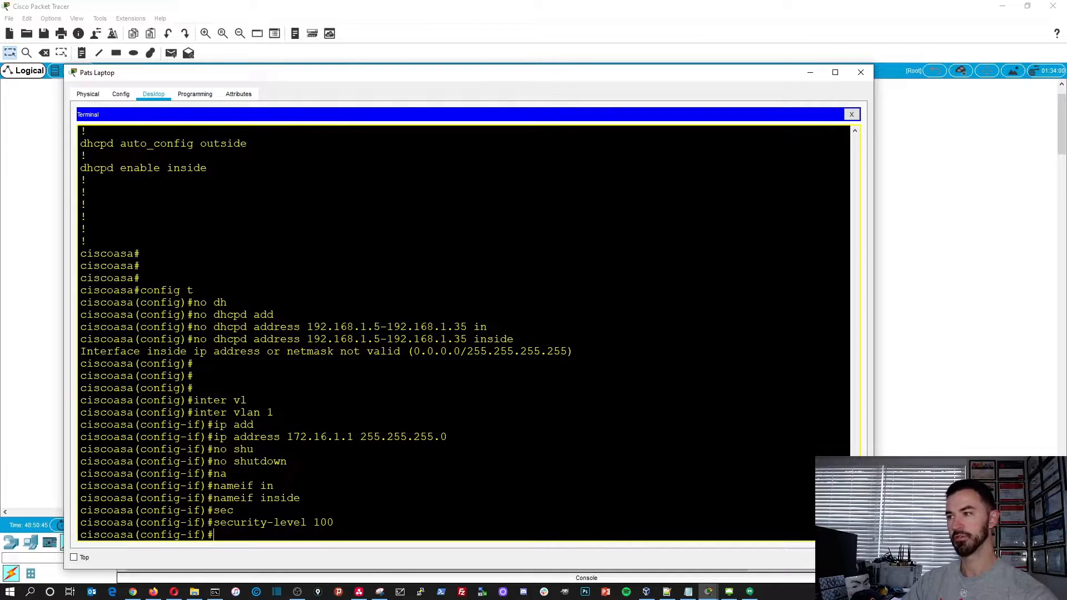
- Exit the VLAN 1 interface configuration and enter the configuration of interface ethernet 0/1
key("Return")
key("Return")
type("exit")
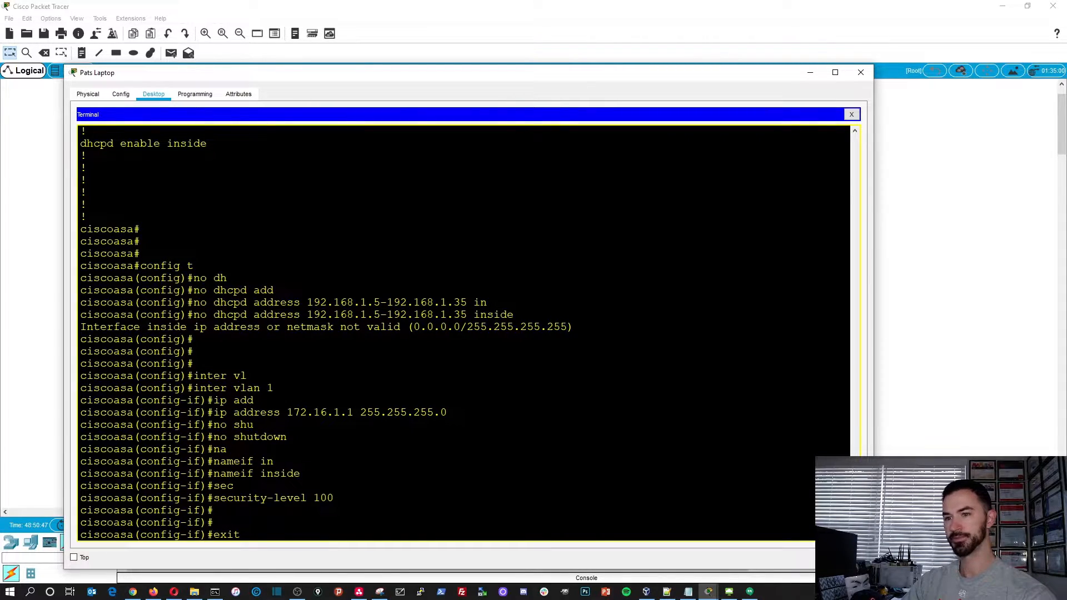
key("Return")
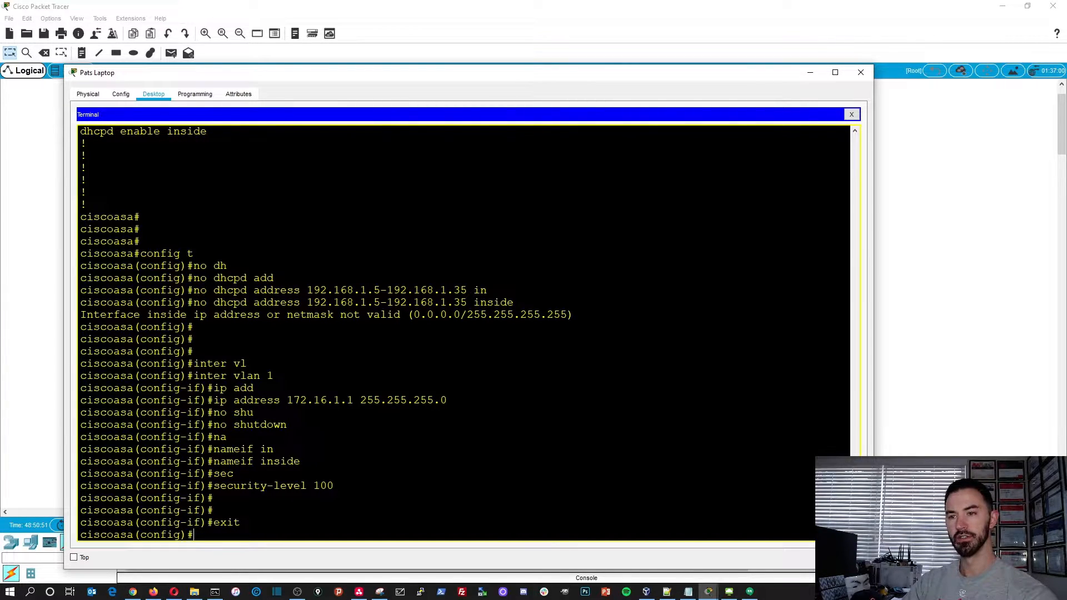
type("inter")
key("Tab")
type("eth")
key("Tab")
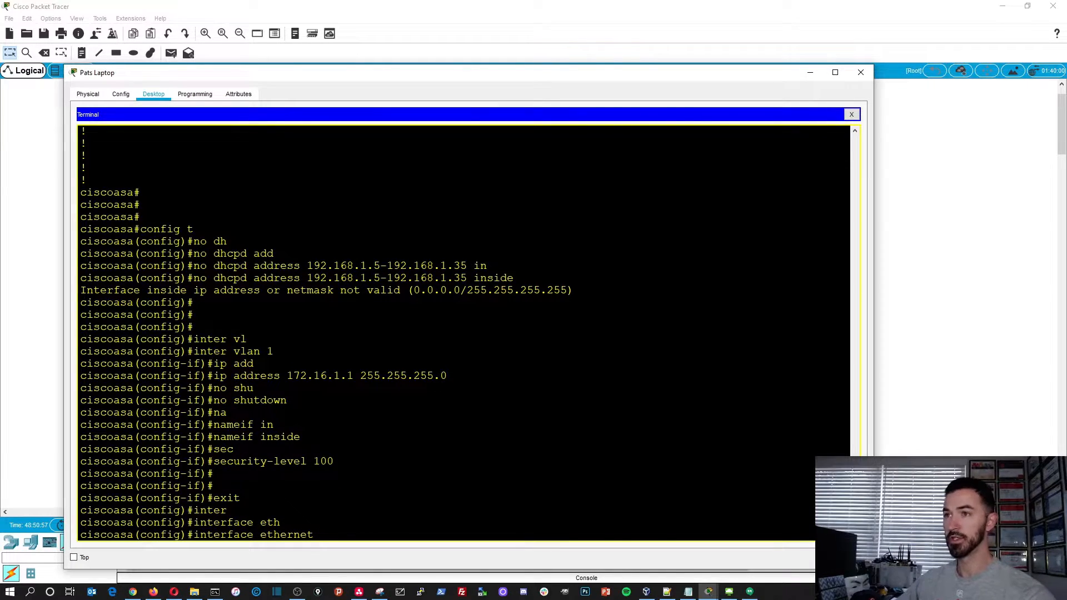
mouse_move(525, 78)
left_mouse_down()
mouse_move(707, 379)
mouse_move(680, 394)
mouse_move(590, 86)
mouse_move(512, 67)
left_mouse_up()
left_click_drag(65, 398, 212, 397)
type("0/")
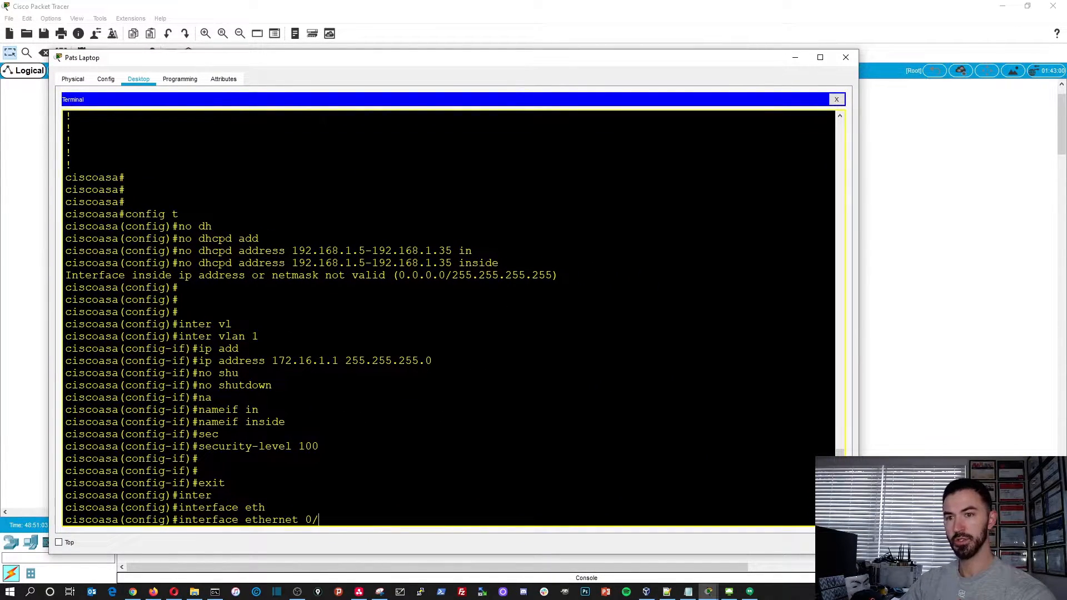
type("1")
key("Return")
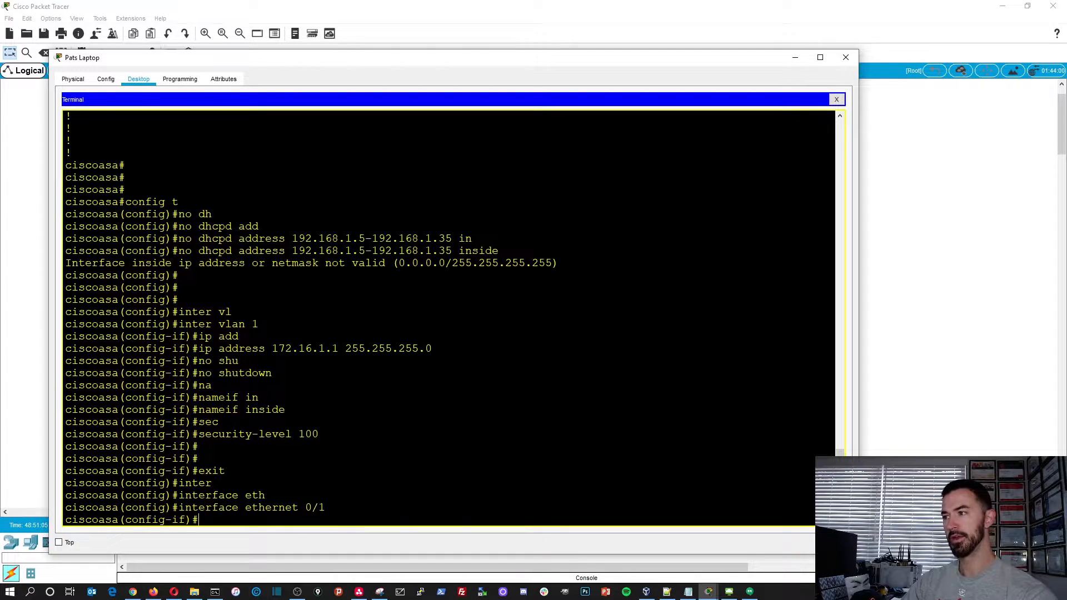
- Assign the ethernet 0/1 port to VLAN 1 with switchport access vlan 1 and exit the interface configuration
type("sw")
key("Tab")
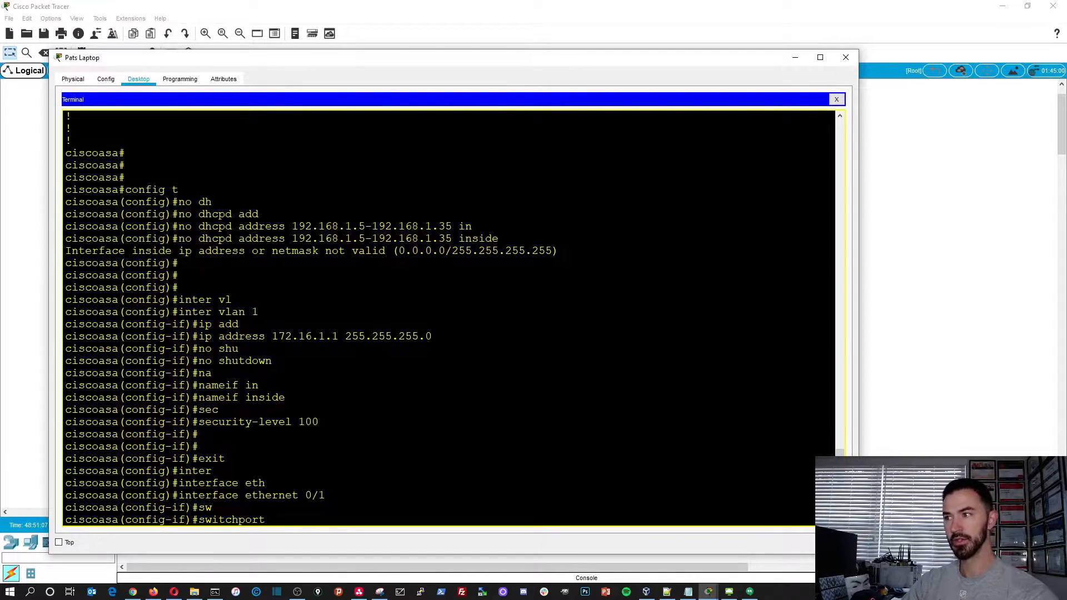
type("ac")
key("Tab")
type("vl")
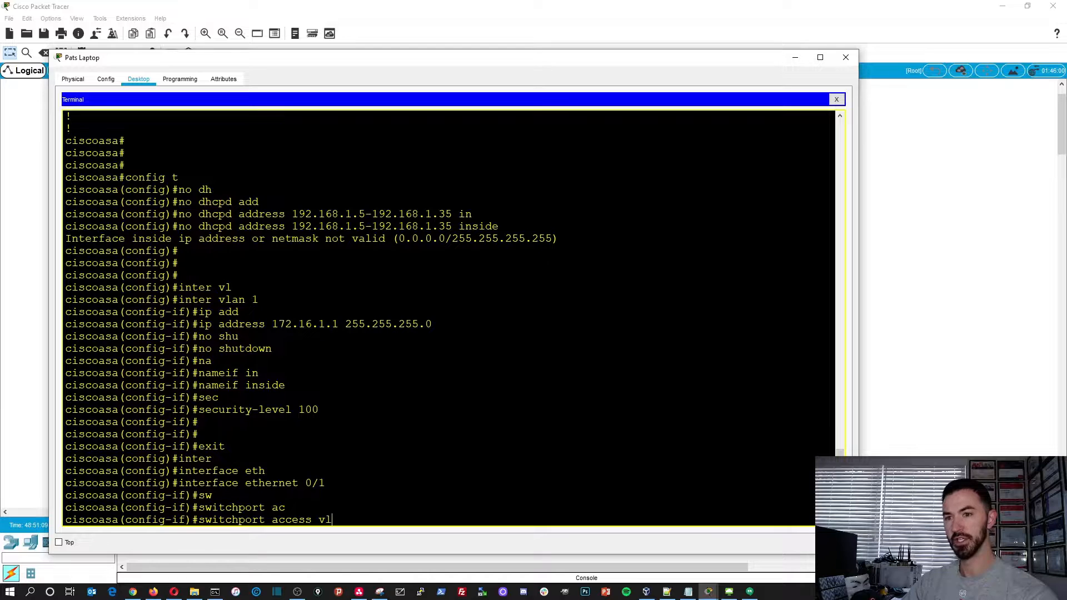
key("Tab")
type("1")
key("Return")
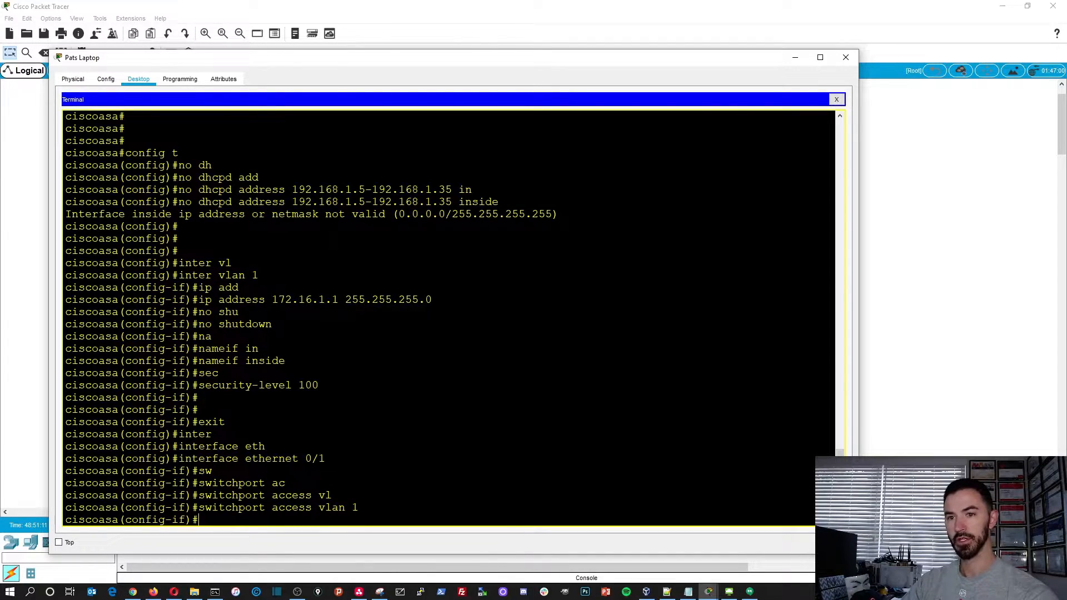
type("exit")
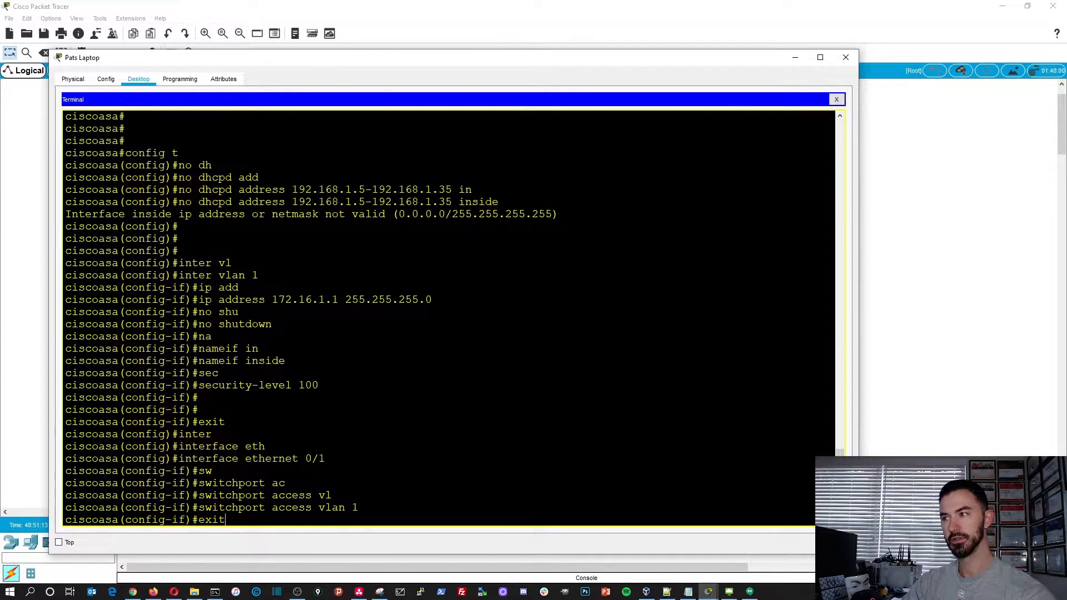
key("Return")
key("Return")
- Leave global configuration mode and display the running configuration with show run to check the VLAN 1 and Ethernet port settings
key("Return")
key("Return")
type("exit")
key("Return")
key("Return")
key("Return")
type("show run")
key("Return")
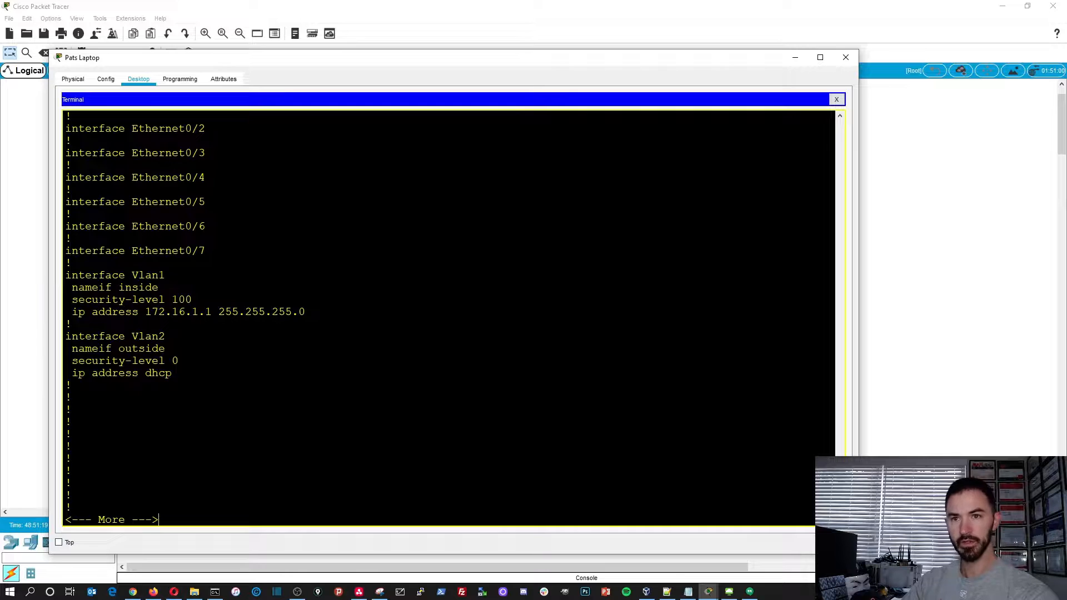
left_click_drag(307, 312, 54, 272)
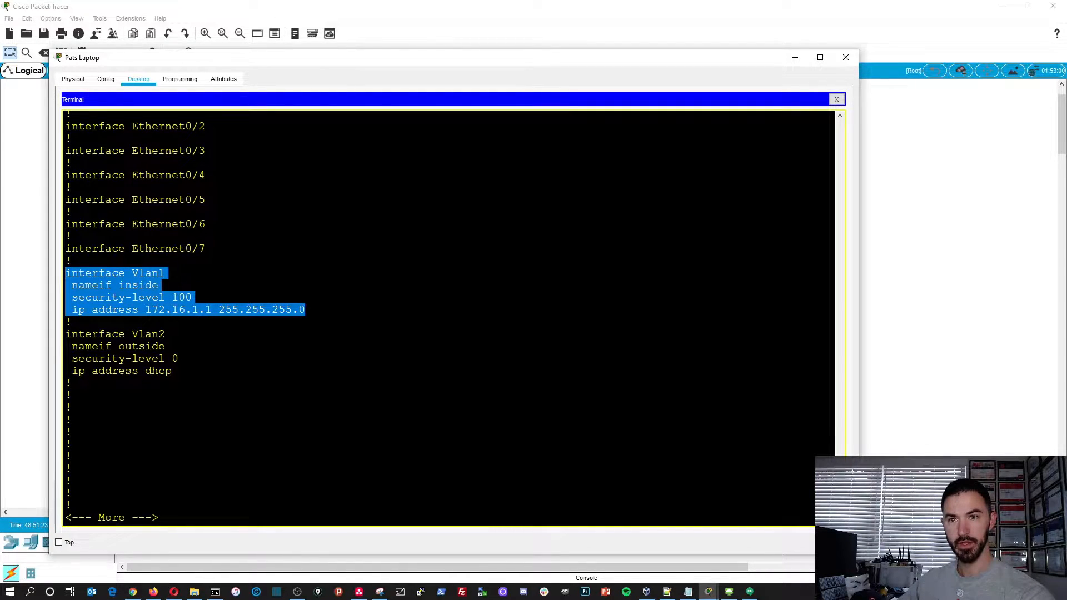
key("space")
scroll(444, 317, "up", 5)
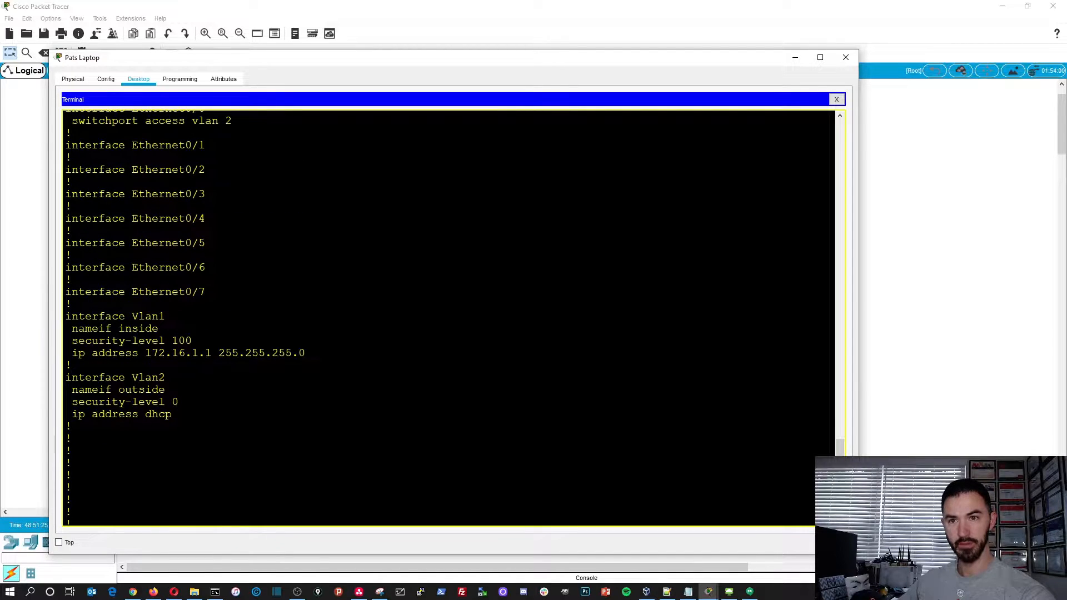
scroll(449, 316, "up", 5)
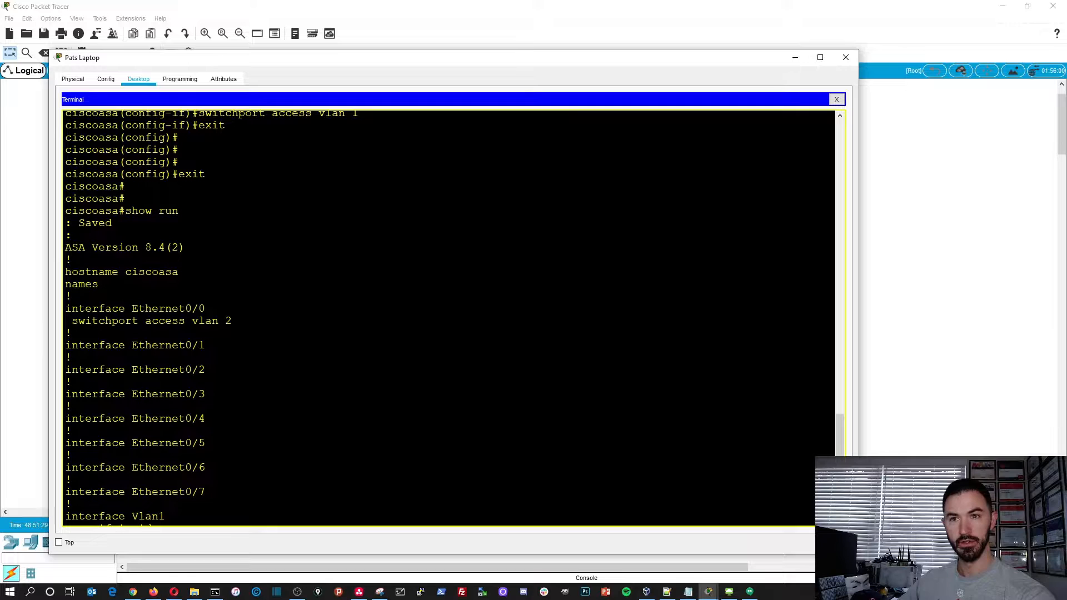
mouse_move(328, 67)
left_mouse_down()
mouse_move(572, 326)
mouse_move(568, 346)
mouse_move(365, 87)
mouse_move(333, 67)
left_mouse_up()
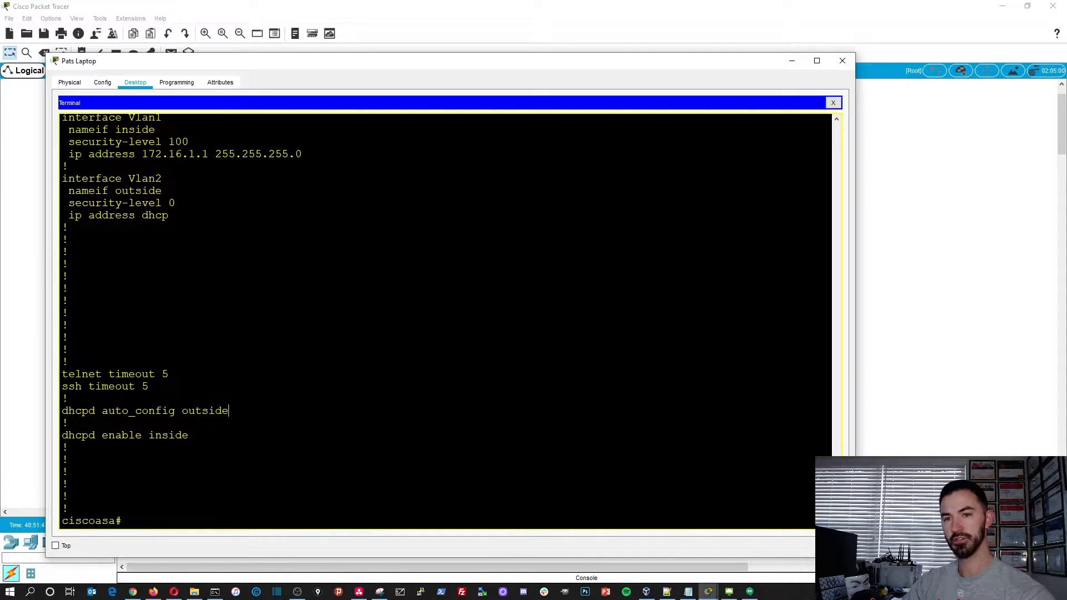
- Enter global configuration mode with config t and open the VLAN 2 interface configuration
type("config t")
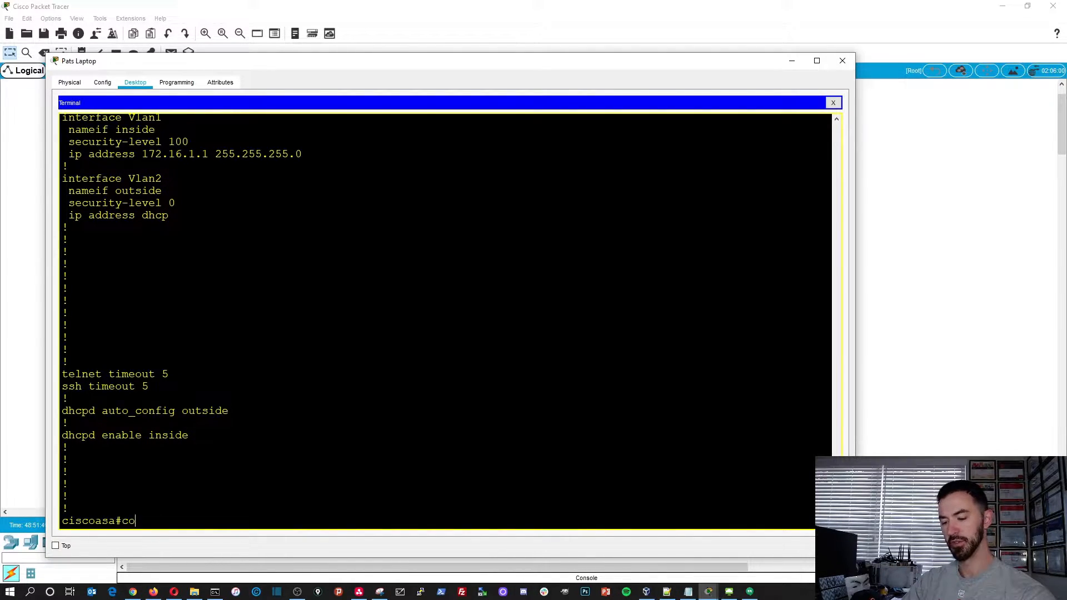
key("Return")
type("inter")
key("Tab")
type("vl;")
key("Tab")
key("BackSpace")
key("Tab")
type("2")
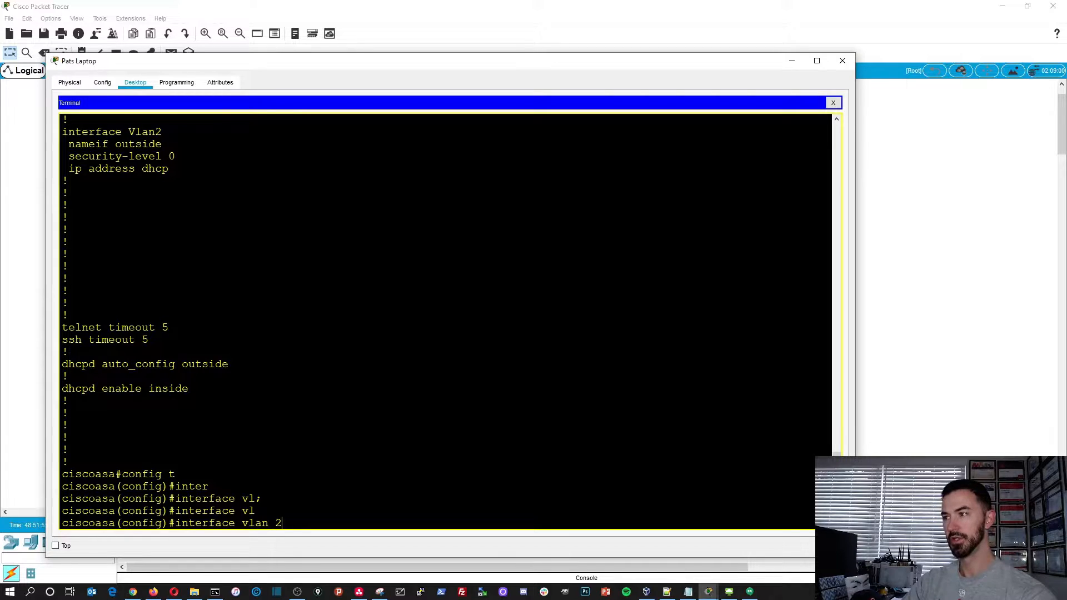
key("Return")
- Set the VLAN 2 interface's IP address to 203.1.1.2 with subnet mask 255.255.255.0
type("ip add")
key("Tab")
type("203.1.1.2")
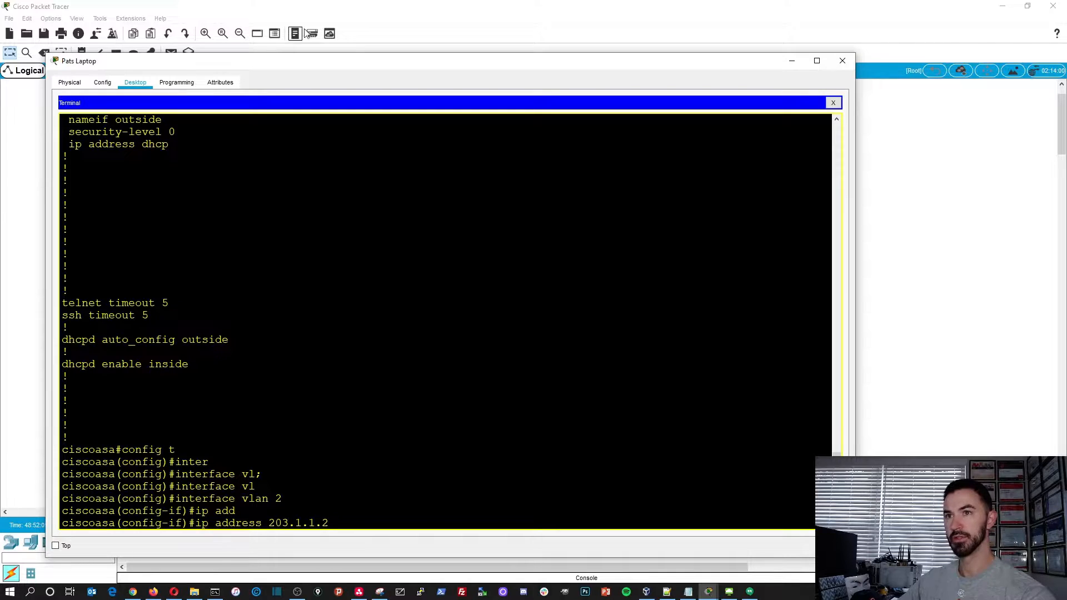
mouse_move(327, 68)
left_mouse_down()
mouse_move(341, 352)
mouse_move(327, 74)
left_mouse_up()
type("255.255.255")
type("00")
key("BackSpace")
key("BackSpace")
type(".0")
key("Return")
- Enable the VLAN 2 interface with no shutdown and name it outside with nameif outside
type("no")
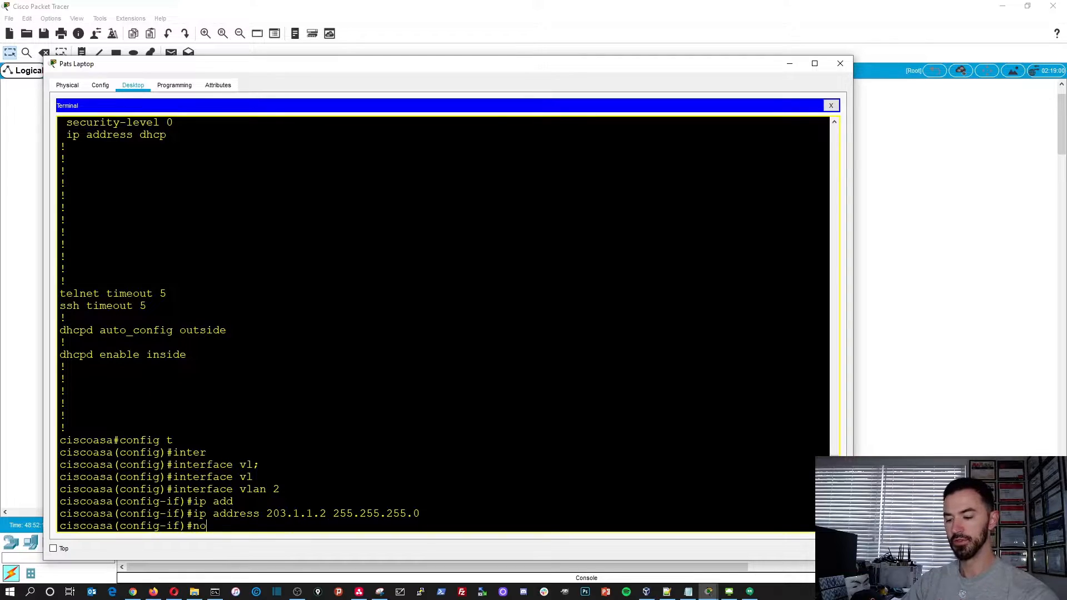
type(" shu")
key("Tab")
key("Return")
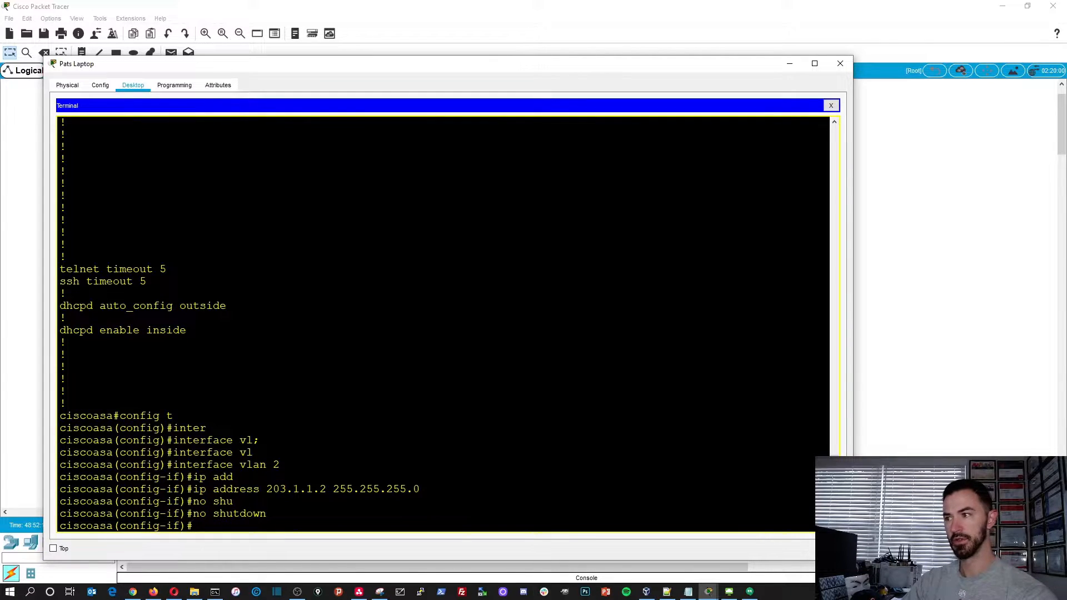
type("na")
key("Tab")
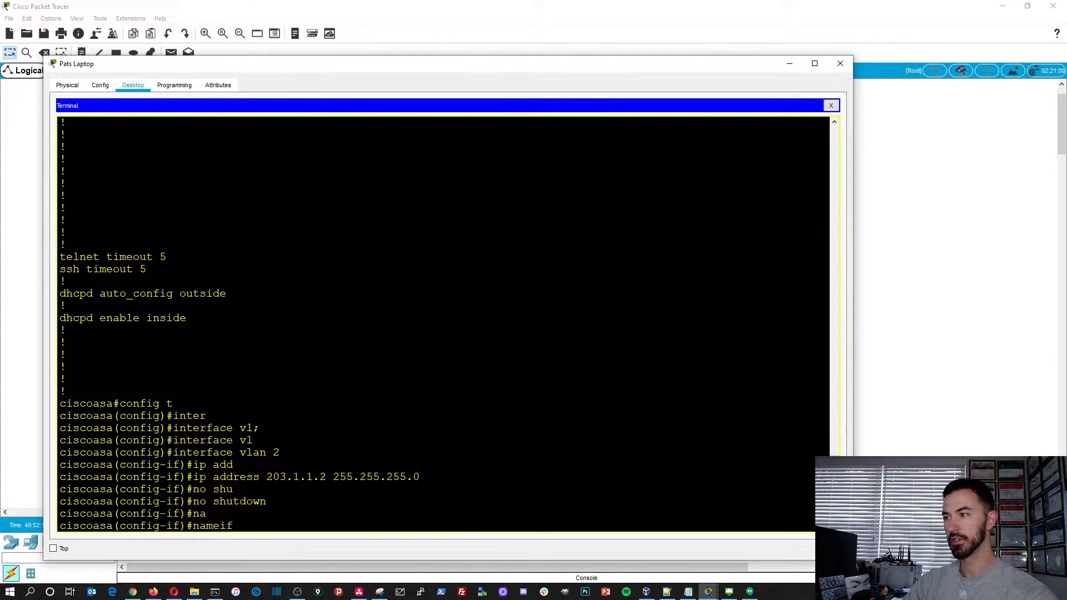
type("outside")
key("Return")
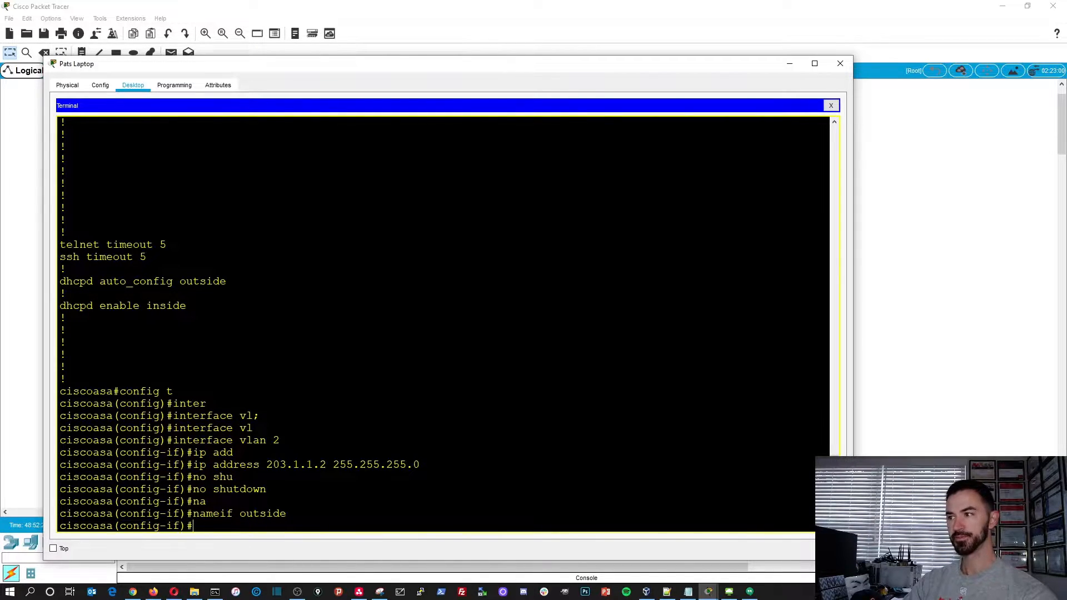
- Set the VLAN 2 interface's security level to 0 and exit its configuration
type("sec")
key("Tab")
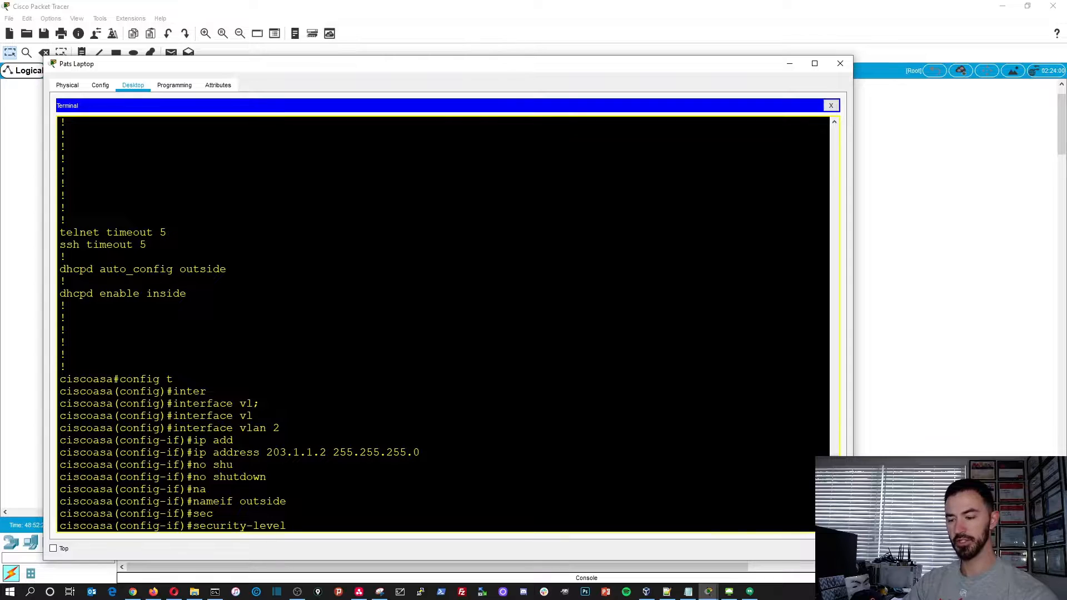
key("Return")
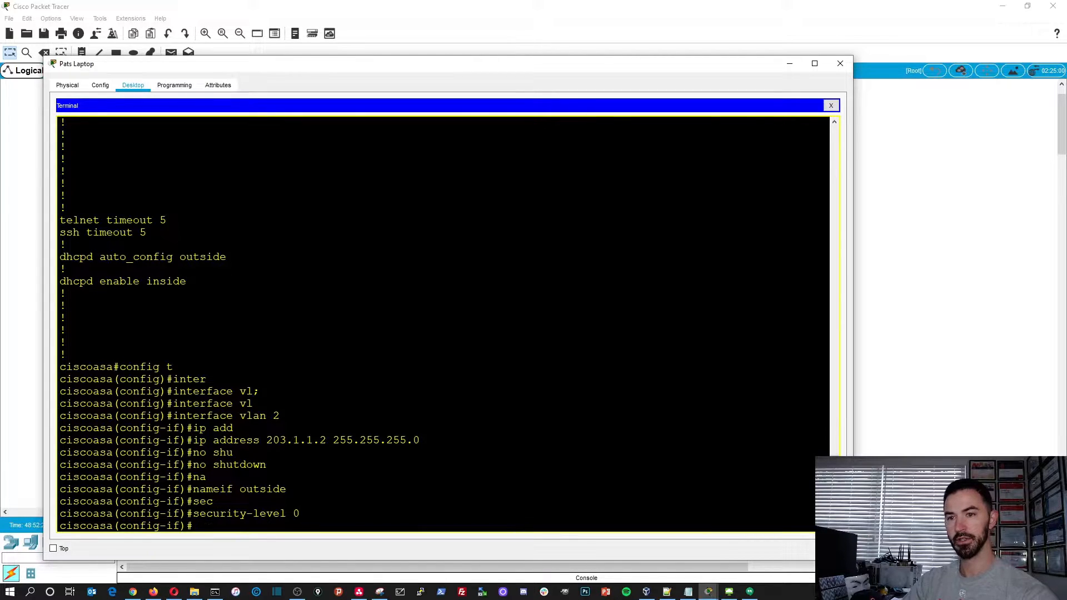
type("exit")
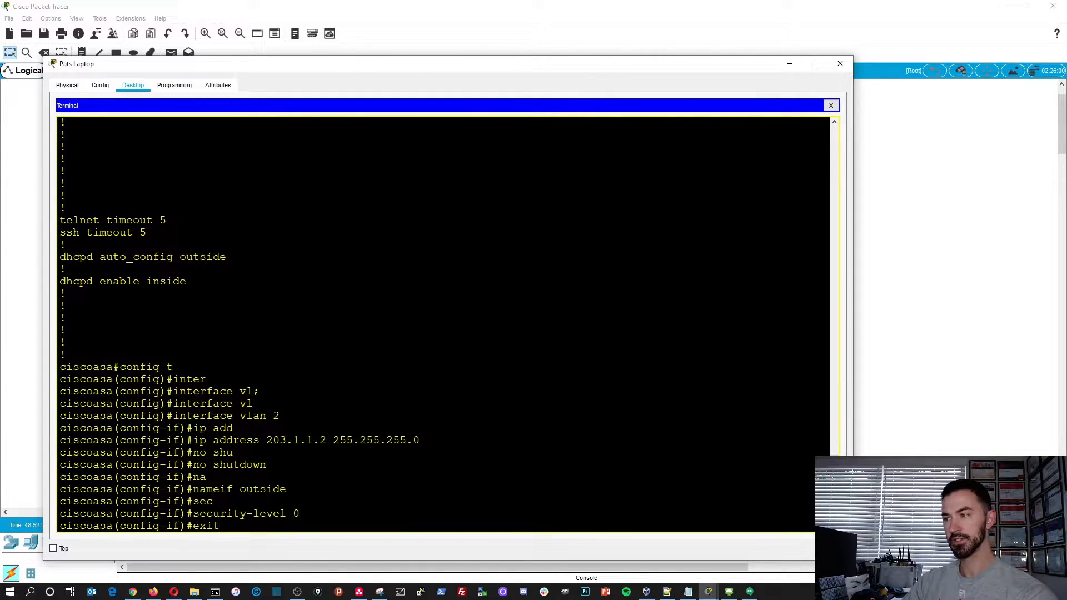
key("Return")
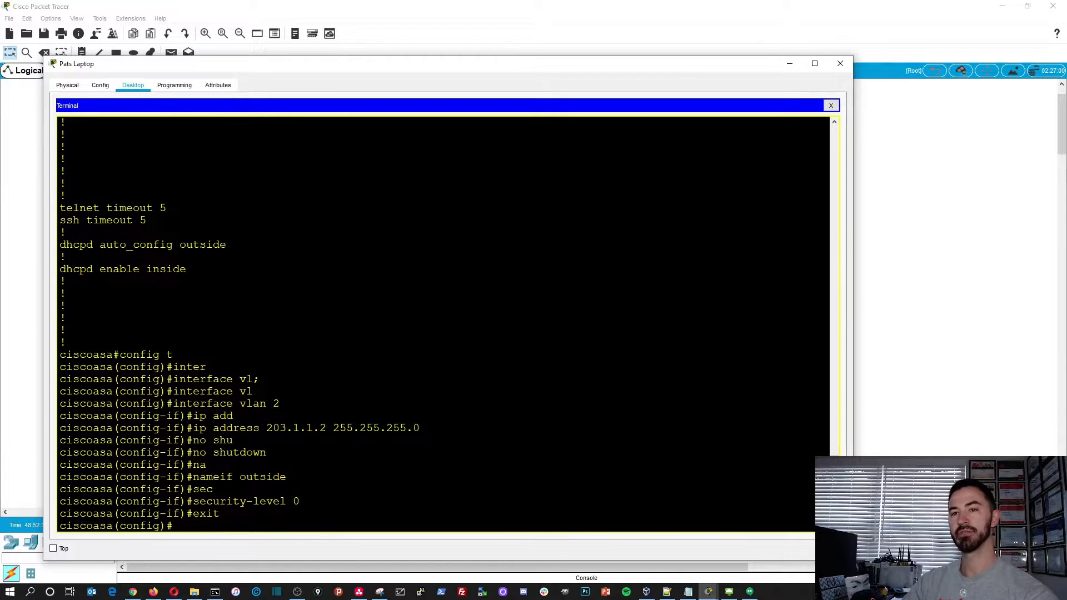
- Enter the configuration of interface ethernet 0/0
type("inte")
key("Tab")
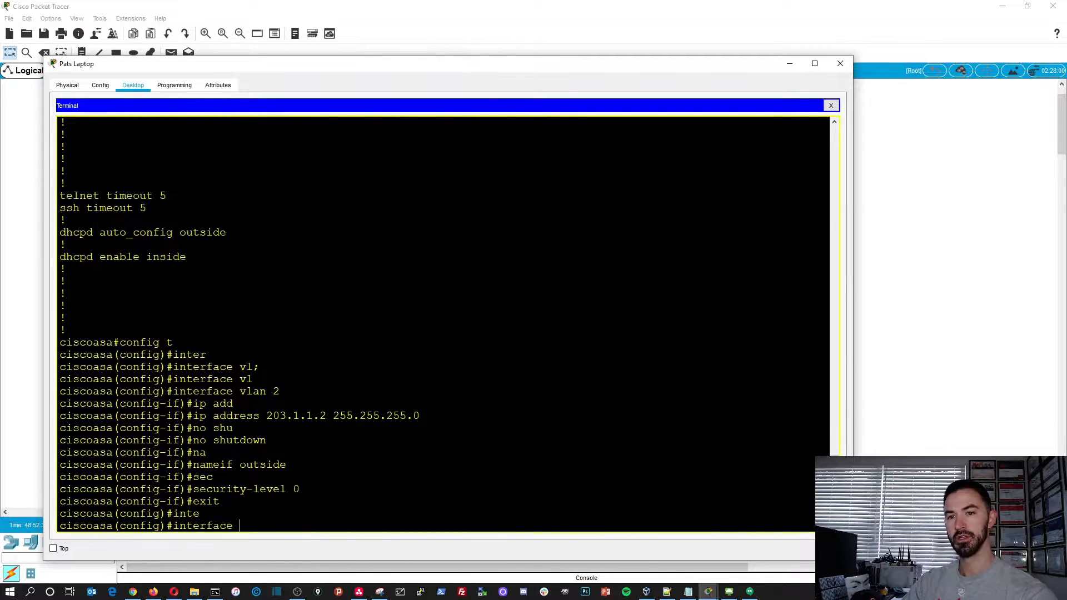
type("eth")
key("Tab")
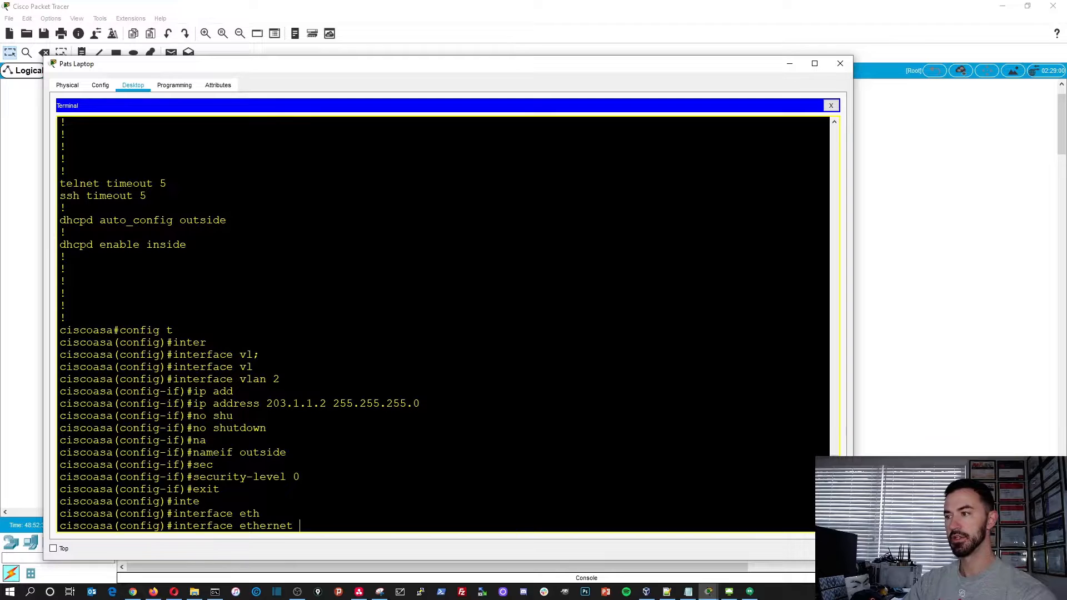
type("0/0")
key("Return")
- Assign the ethernet 0/0 port to VLAN 2 with switchport access vlan 2 and end configuration mode
type("sw")
key("Tab")
type("ac")
key("Tab")
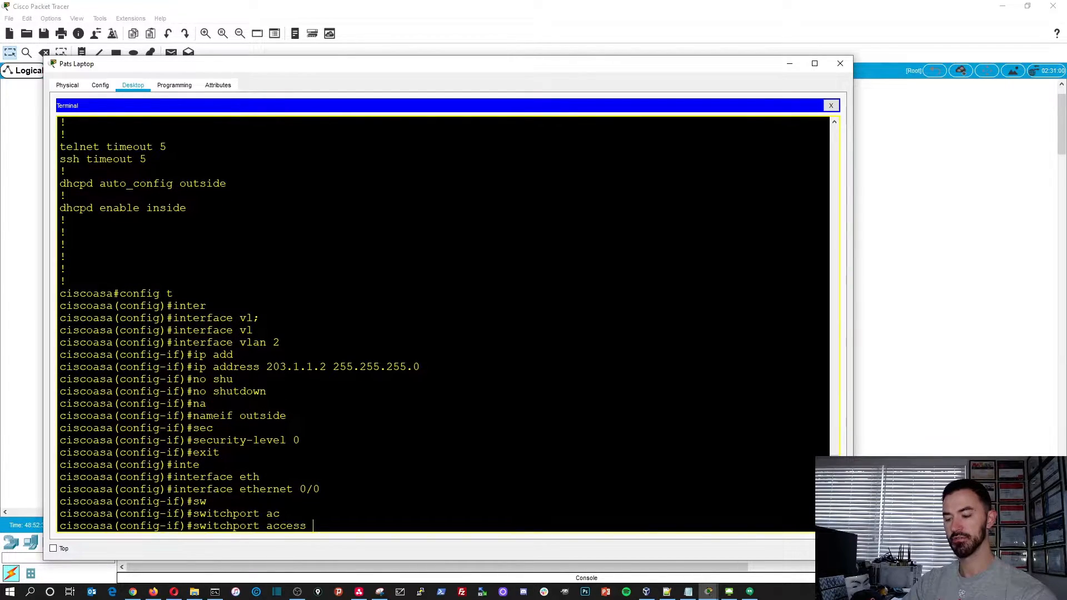
type("vl")
key("Tab")
type("2")
key("Return")
key("Return")
key("Return")
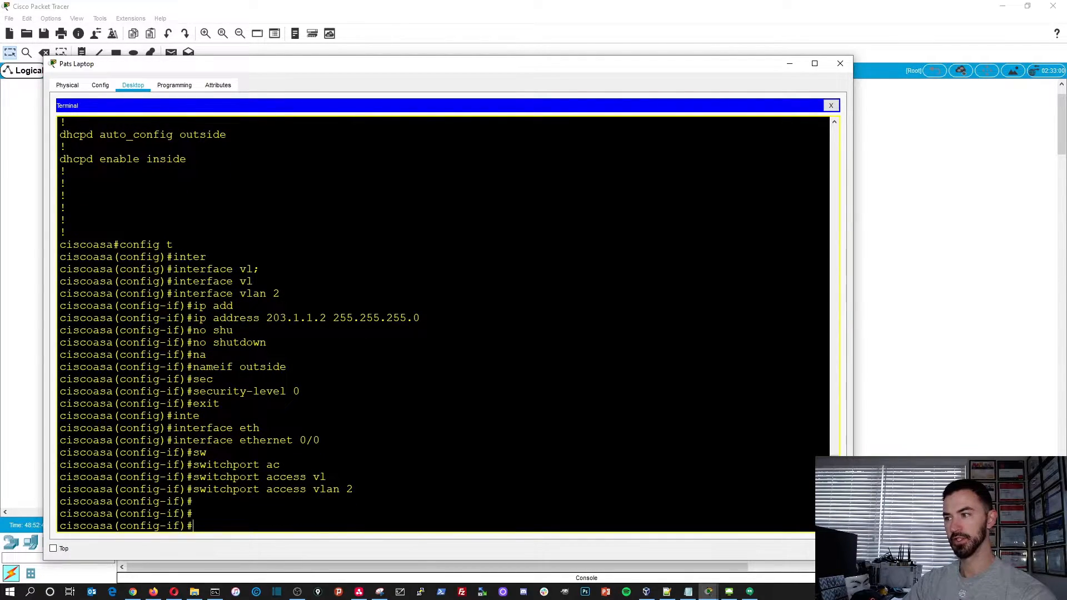
type("end")
key("Return")
key("Return")
key("Return")
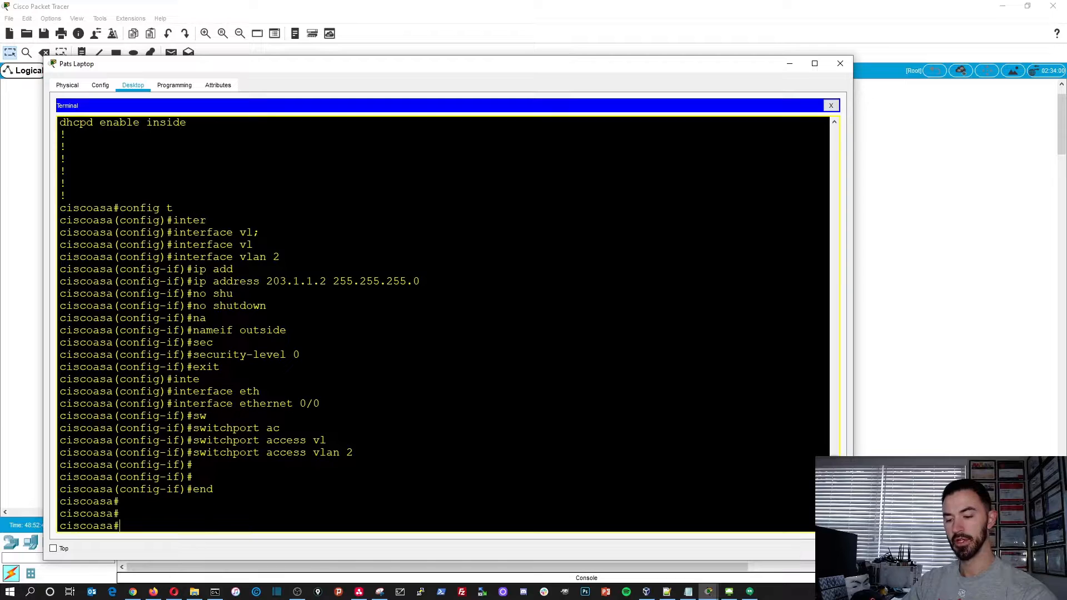
- Save the configuration with copy running-config startup-config, accepting the default source filename
type("copyt")
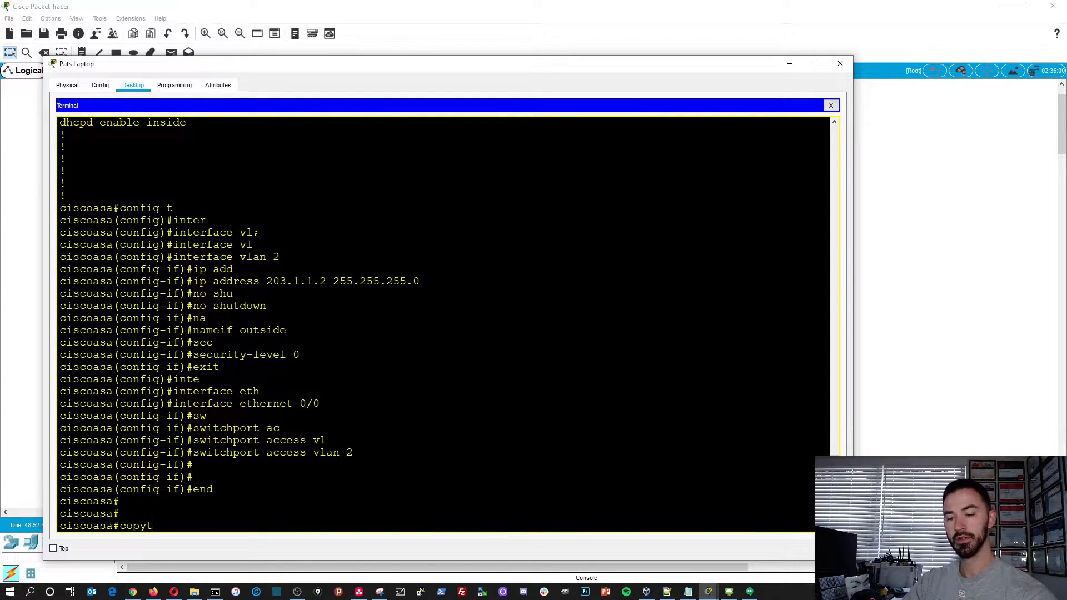
type(" run")
key("Tab")
type("st")
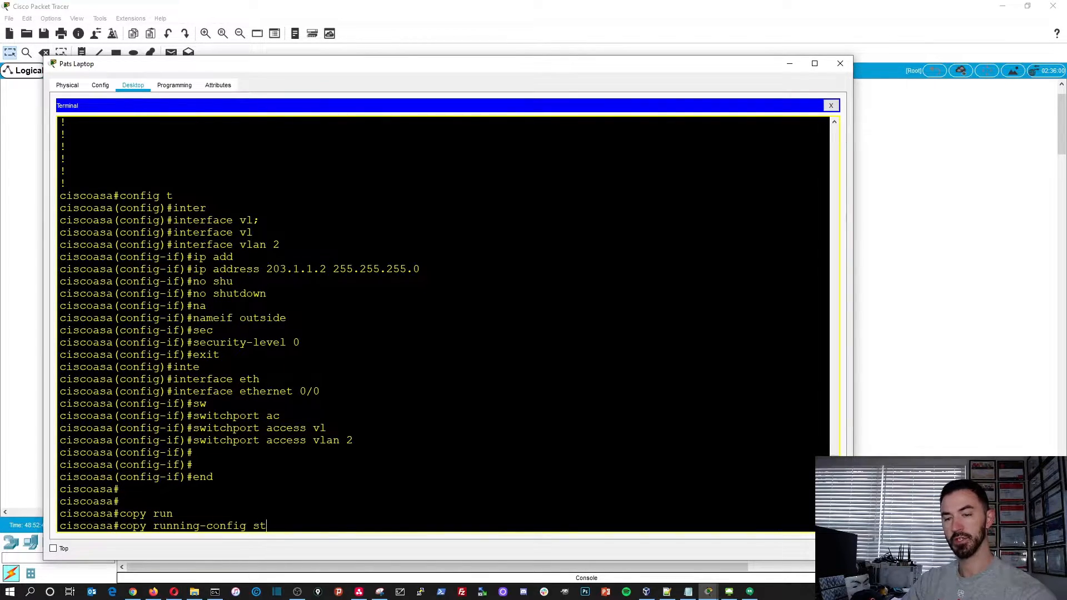
key("Tab")
key("Return")
key("Return")
key("Return")
key("Return")
key("Return")
- Display the running configuration with show run and page to the Vlan1 and Vlan2 interface settings
type("show ")
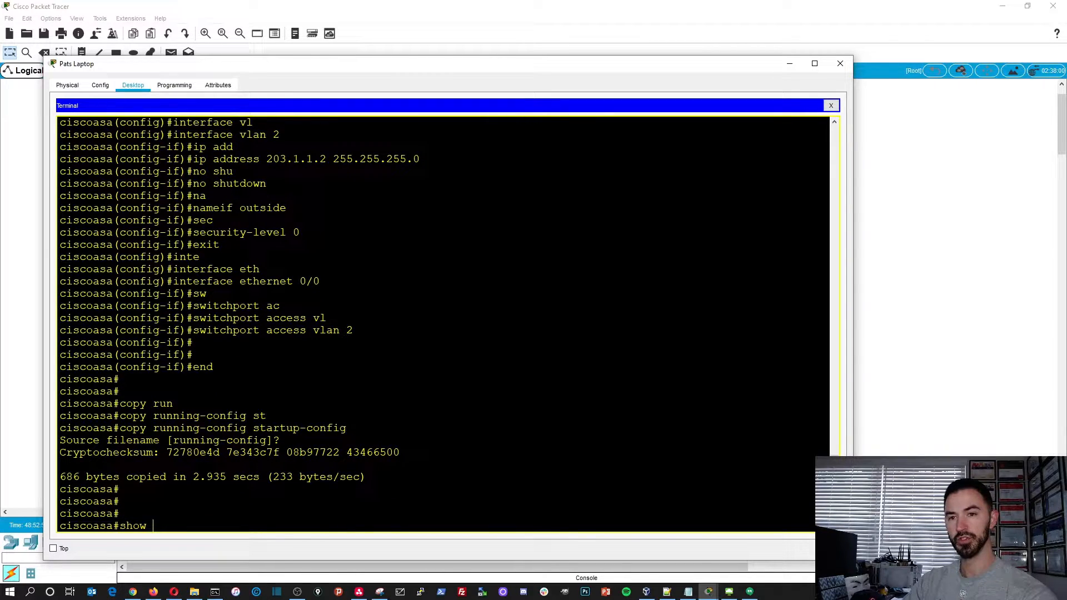
type("run")
key("Return")
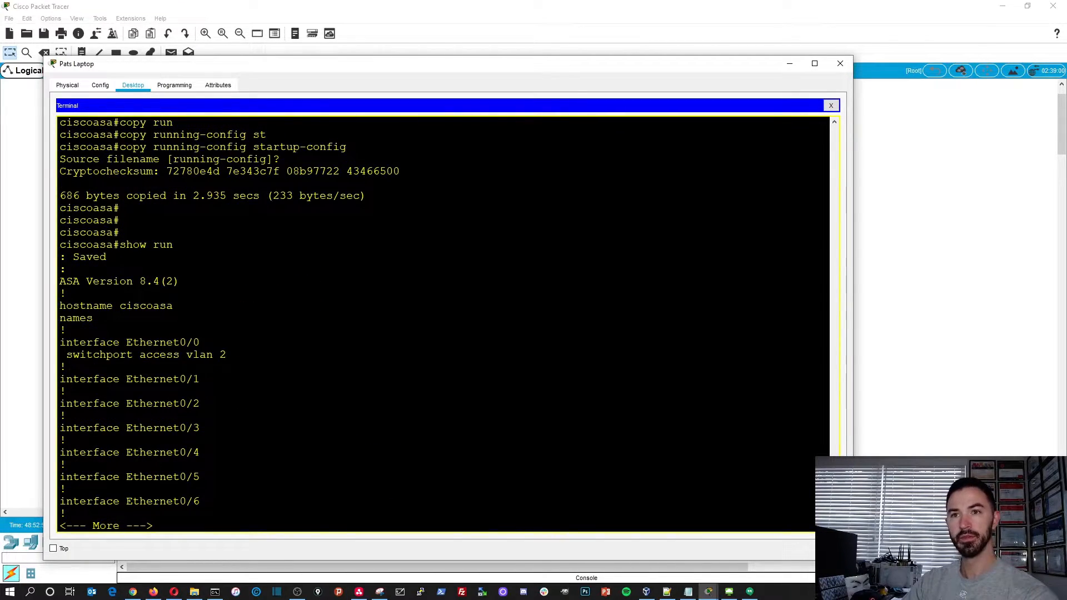
key("space")
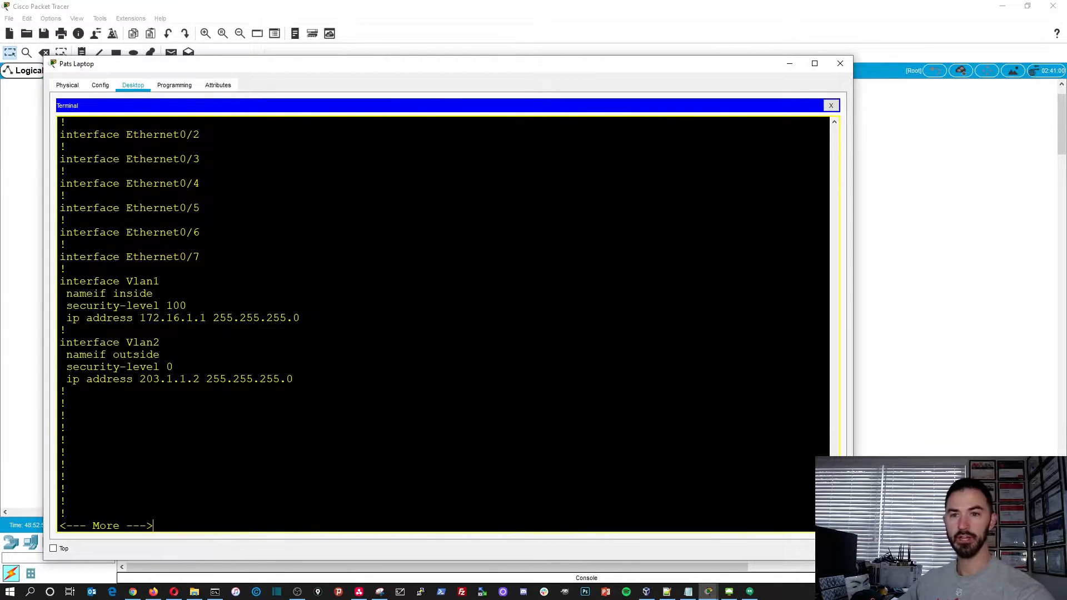
- Copy the "interface Ethernet0/1" line from the running configuration output
scroll(449, 321, "up", 5)
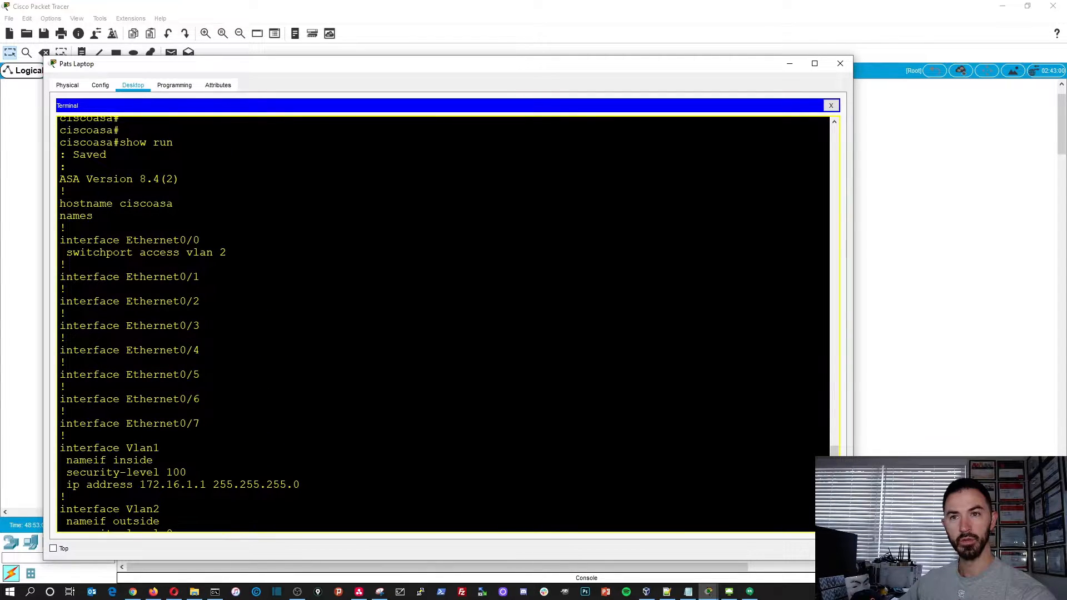
left_click_drag(200, 277, 79, 277)
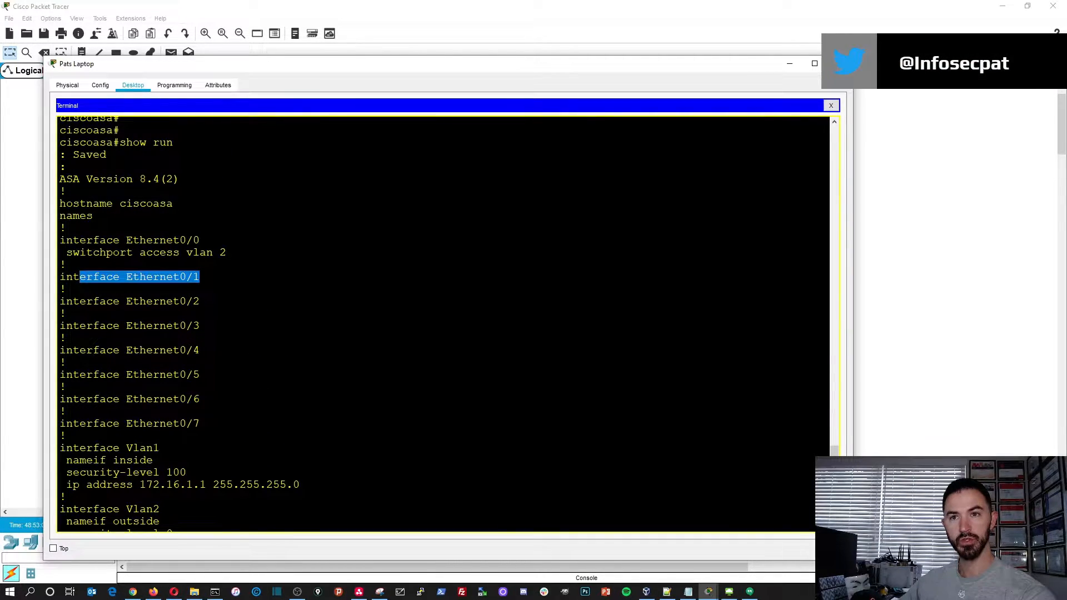
scroll(448, 320, "down", 2)
scroll(449, 321, "down", 3)
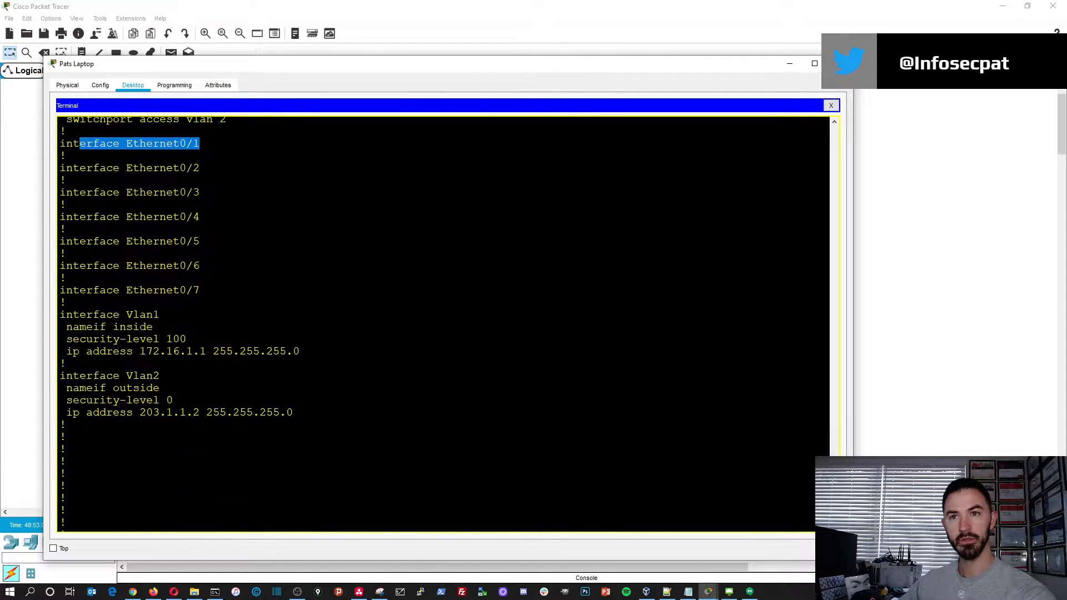
scroll(449, 321, "up", 2)
left_click_drag(201, 174, 61, 175)
right_click(89, 176)
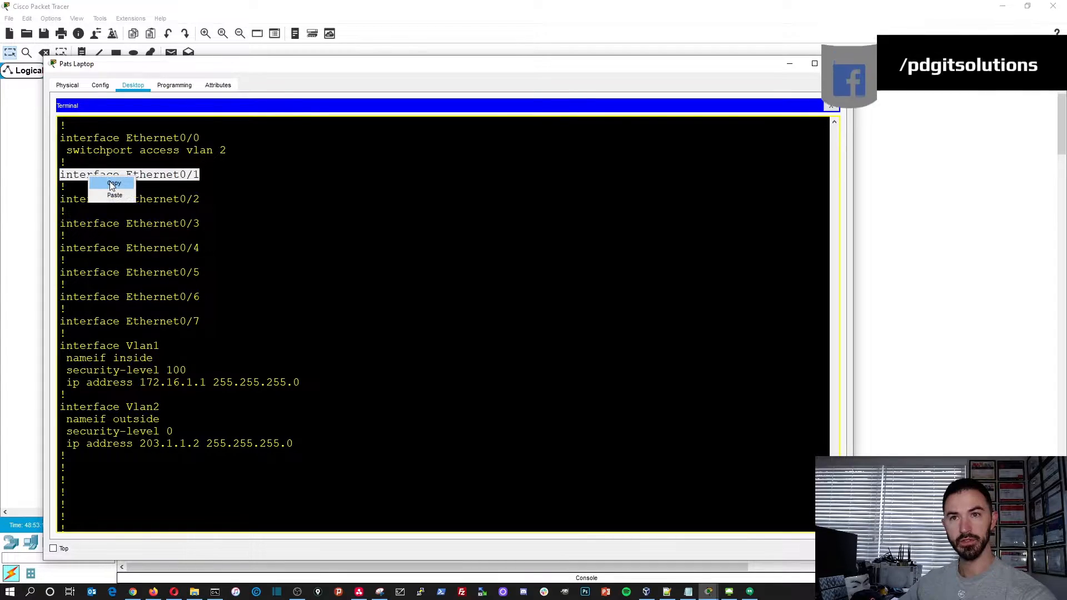
left_click(115, 184)
- Page past the remaining output, enter global configuration mode and open interface Ethernet0/1 using the copied line
scroll(115, 185, "down", 1)
scroll(445, 323, "down", 1)
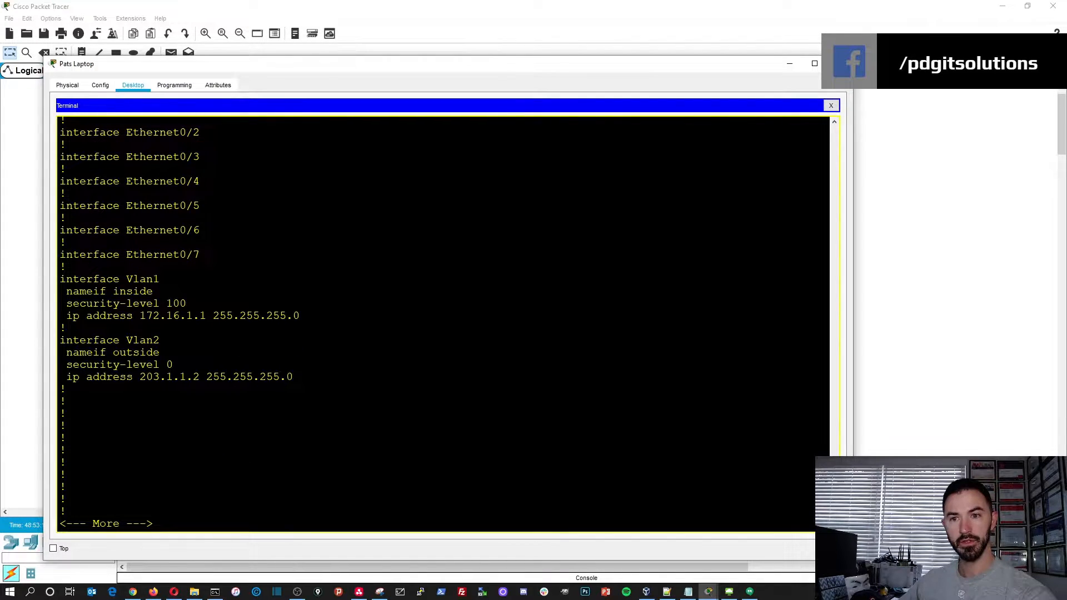
key("space")
type("config t")
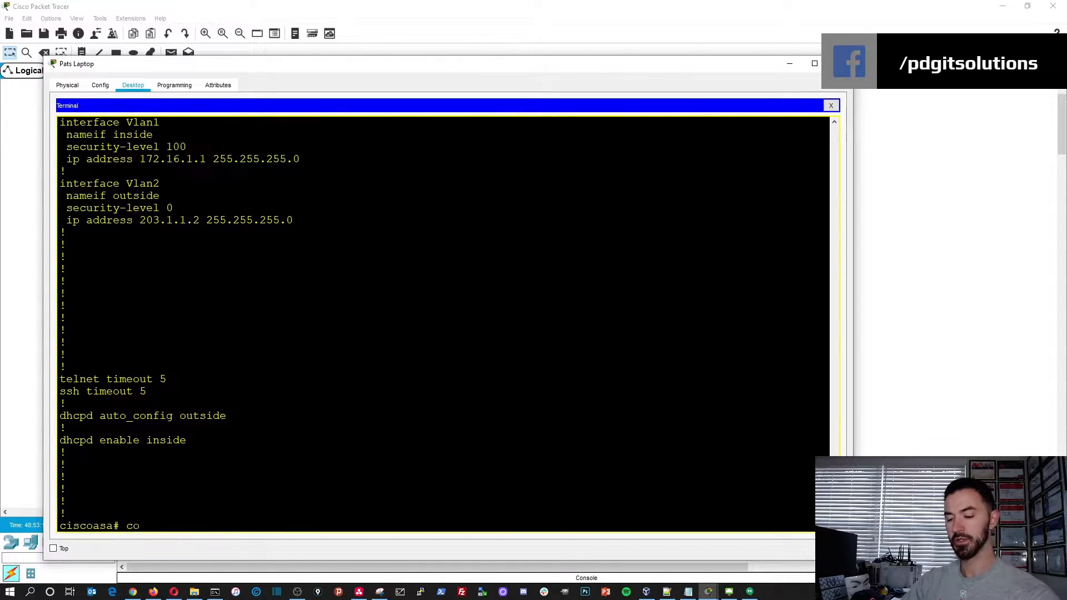
key("Return")
right_click(326, 436)
left_click(339, 456)
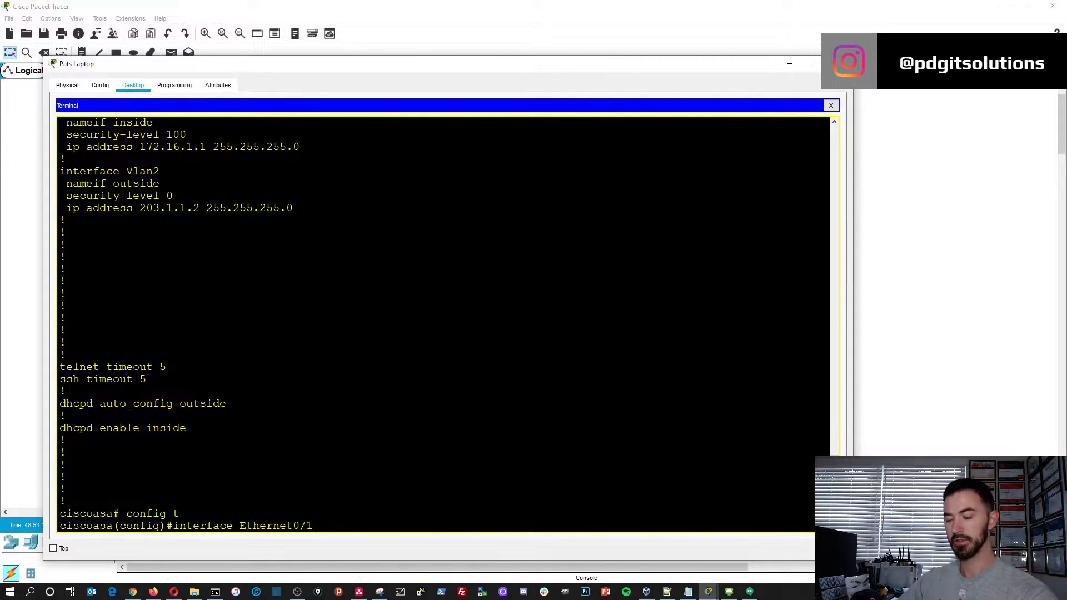
key("Return")
- Assign the Ethernet0/1 port to VLAN 1 with switchport access vlan 1 and end configuration mode
type("sw")
key("Tab")
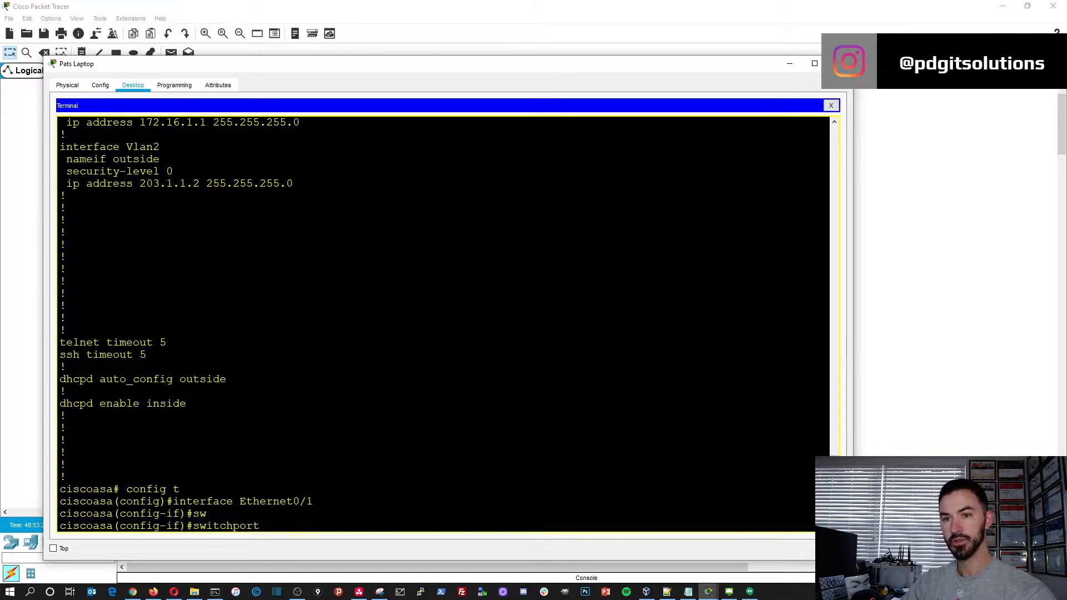
type("ac")
key("Tab")
type("vl")
key("Tab")
type("1")
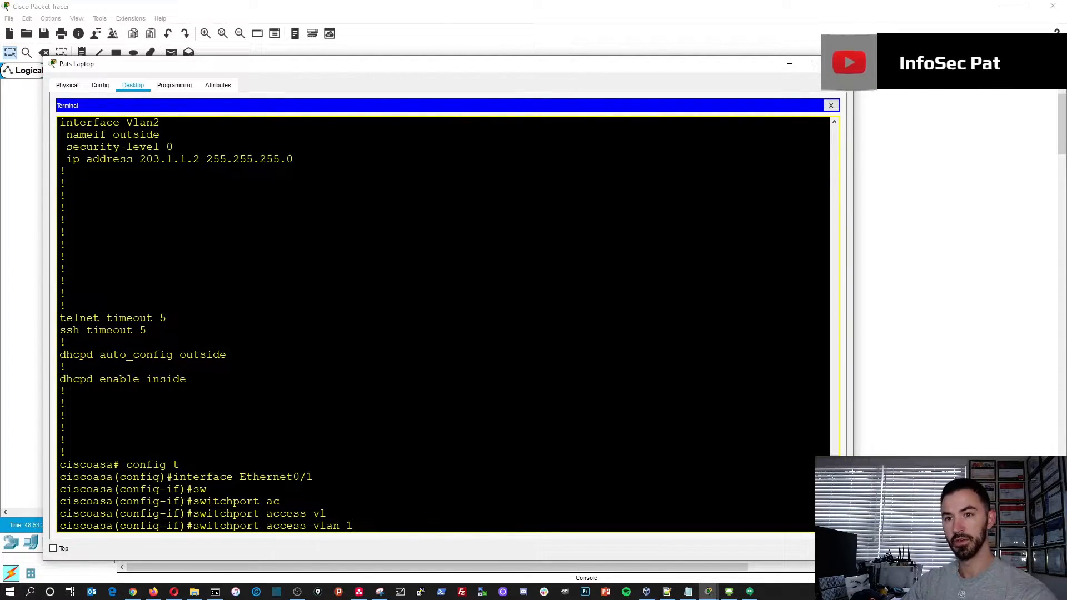
key("Return")
key("Return")
- Display the running configuration again with show run and review the Ethernet0/0 and Ethernet0/1 entries
key("Return")
type("end")
key("Return")
key("Up")
key("Up")
key("Return")
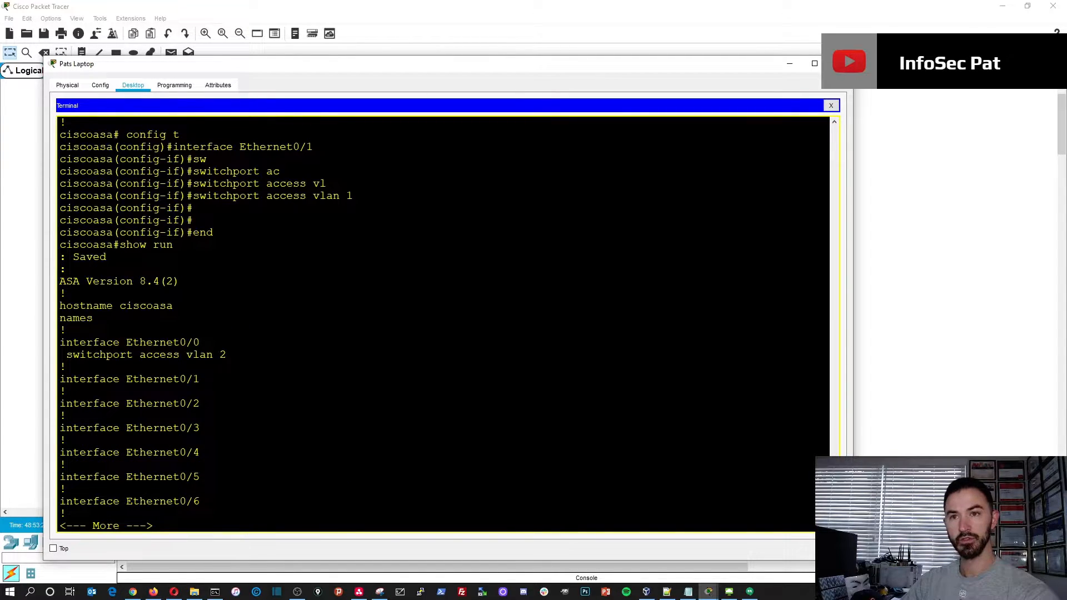
key("space")
key("space")
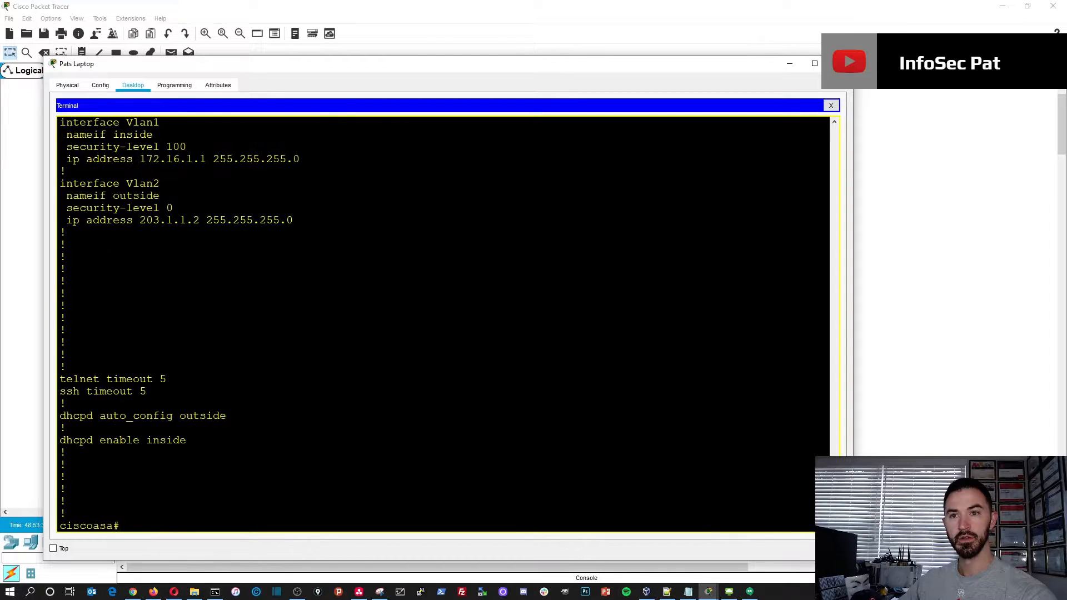
scroll(445, 322, "up", 11)
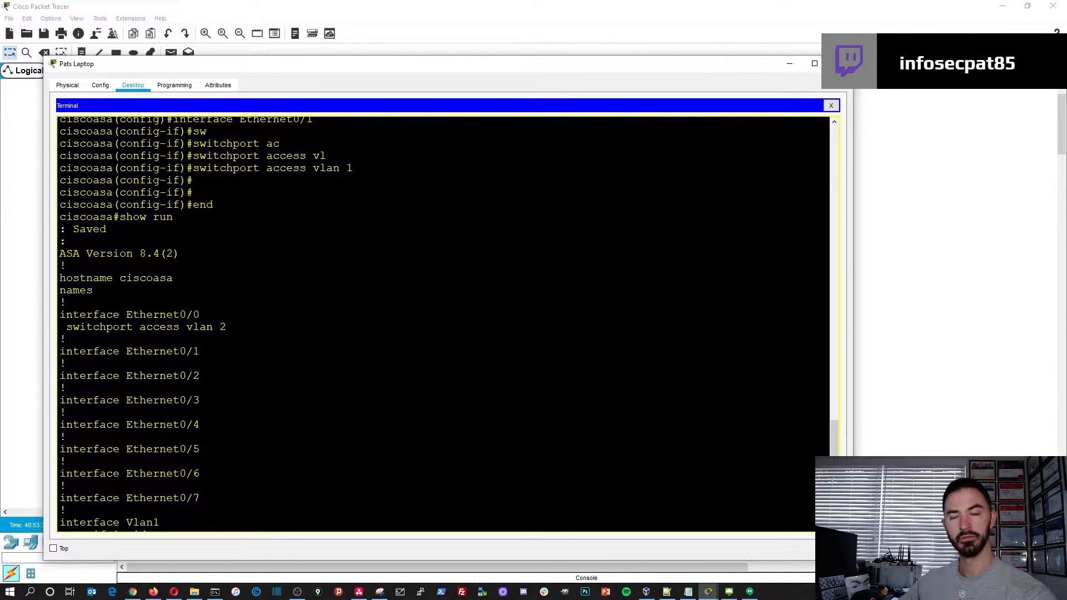
scroll(445, 322, "down", 11)
type("sh int")
key("BackSpace")
key("BackSpace")
key("BackSpace")
key("BackSpace")
key("BackSpace")
key("BackSpace")
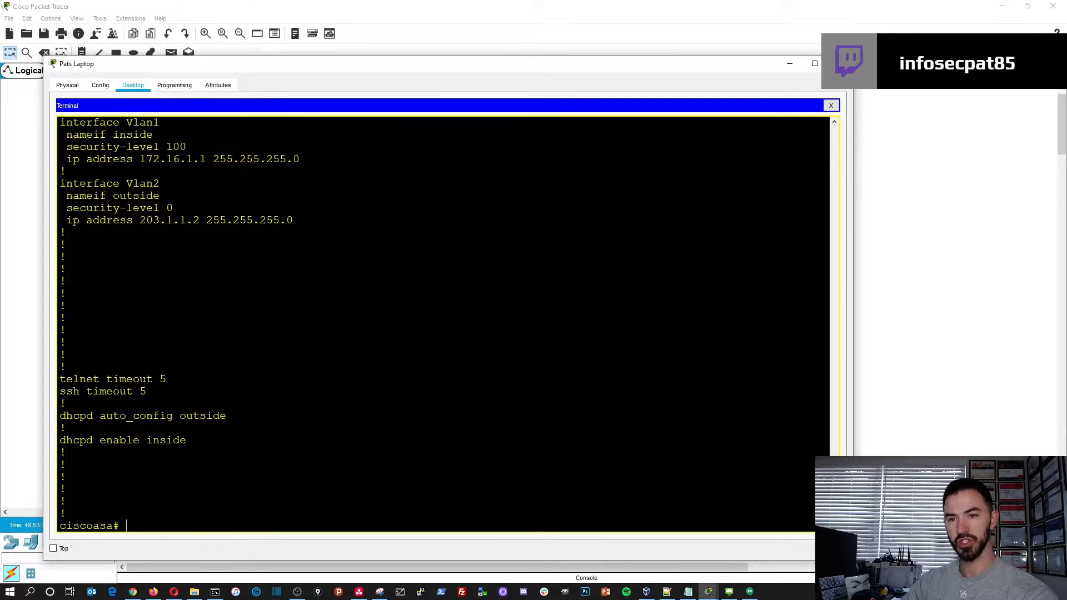
- Set the firewall's hostname to ASA1 in global configuration mode and return to the privileged prompt
type("config t")
key("Return")
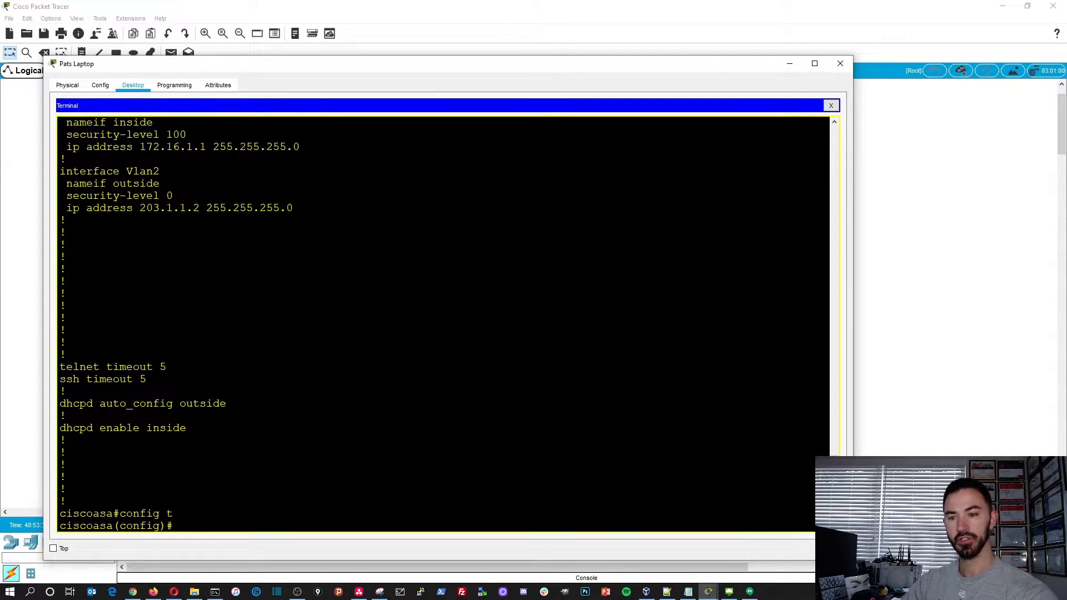
type("ASA1")
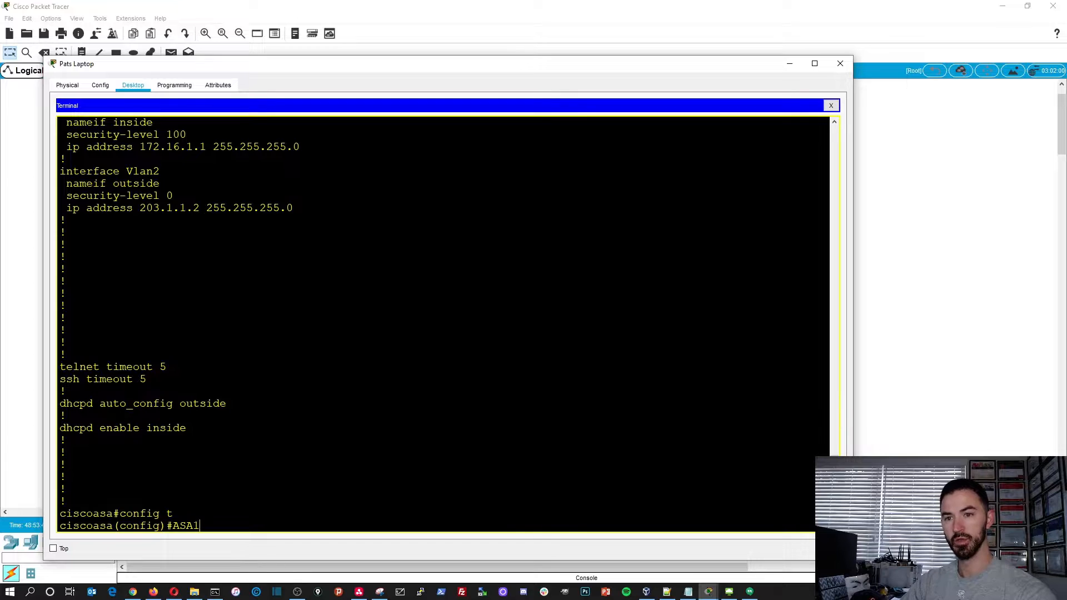
key("BackSpace")
key("BackSpace")
key("BackSpace")
key("BackSpace")
type("host")
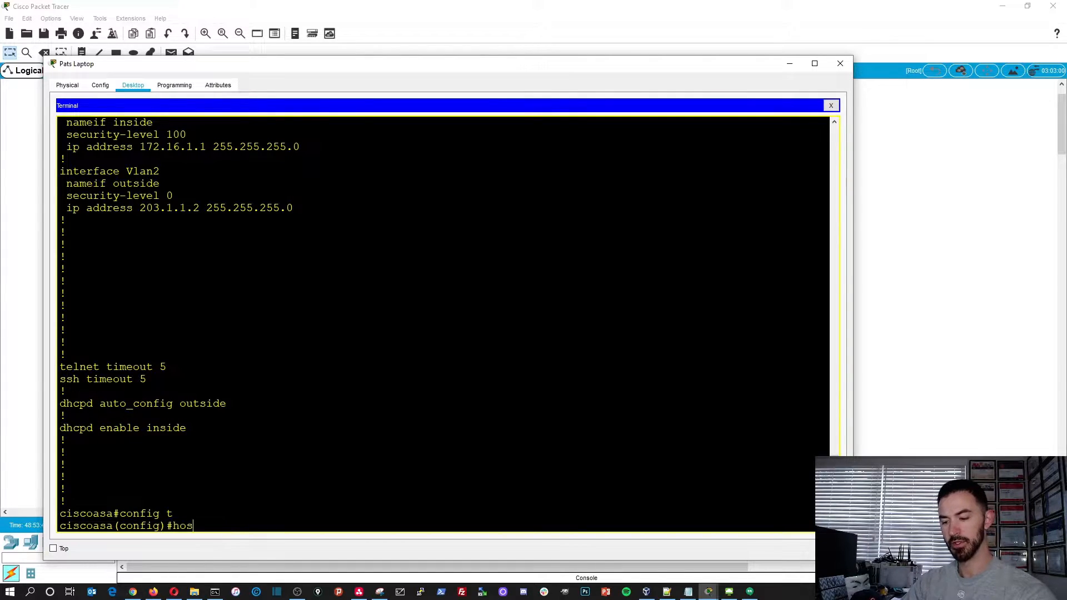
key("Tab")
type("ASA")
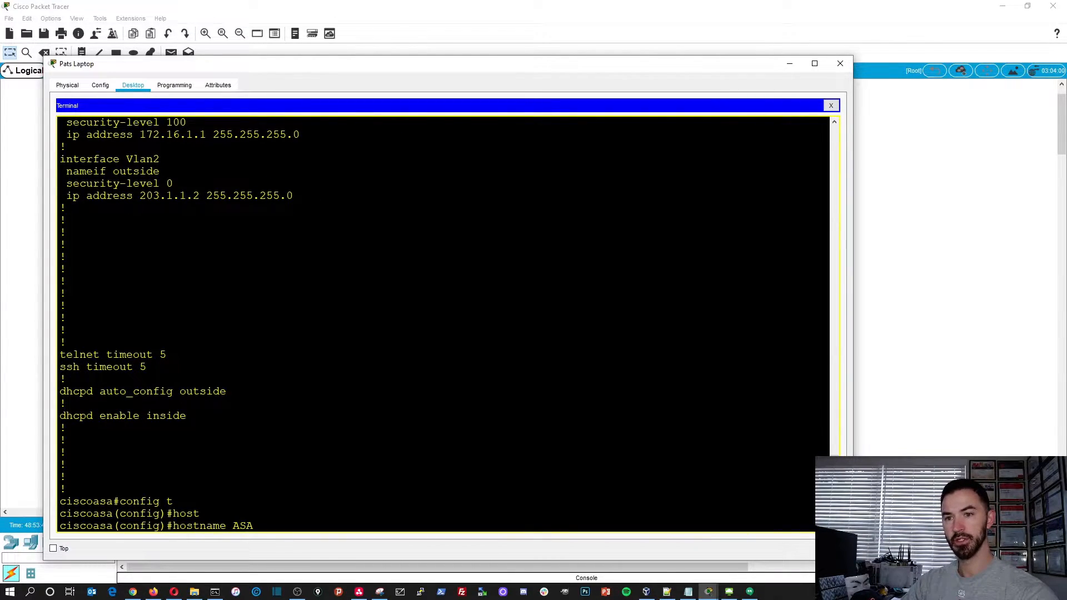
type("1")
key("Return")
key("Return")
key("Return")
key("Return")
key("Return")
key("Return")
type("end")
key("Return")
key("Return")
key("Return")
- Save the ASA1 configuration with copy running-config startup-config, accepting the default source filename
type("cop")
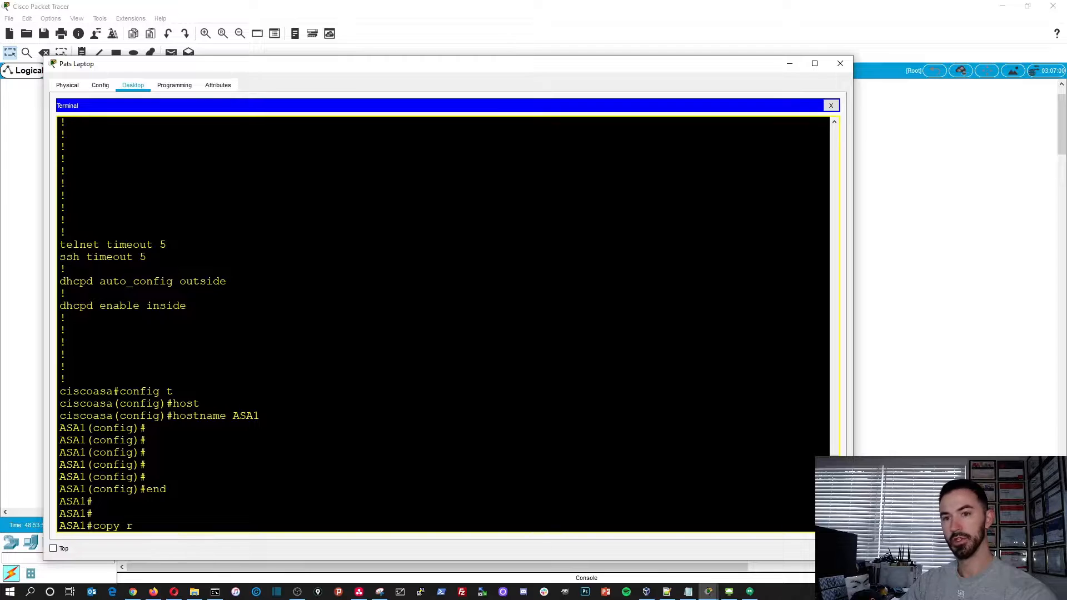
type("y r")
key("Tab")
type("s")
key("Tab")
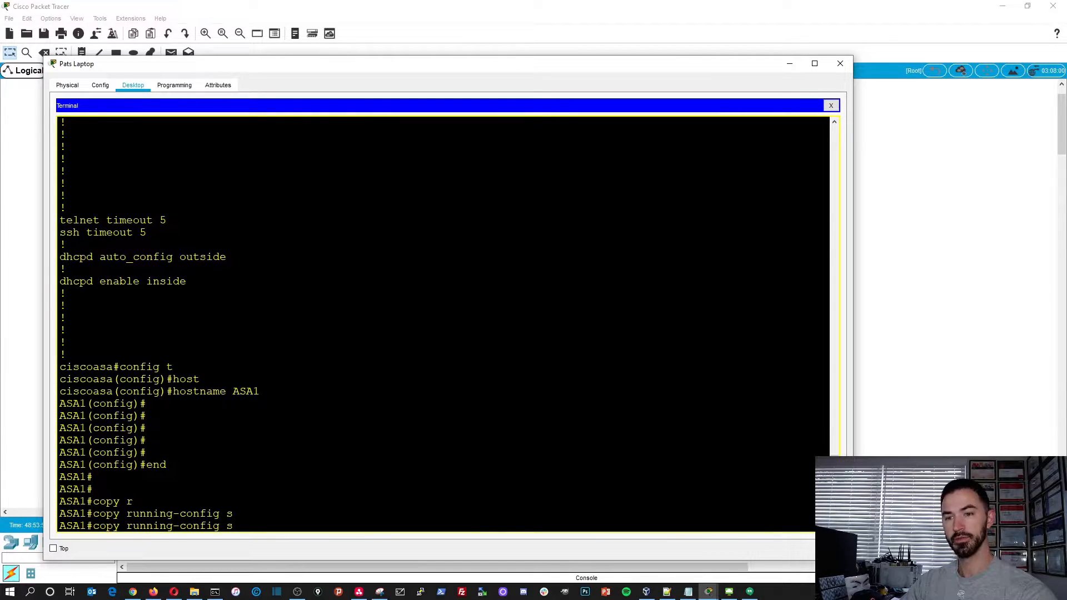
type("t")
key("Tab")
key("Return")
key("Return")
key("Return")
key("Return")
key("Return")
key("Return")
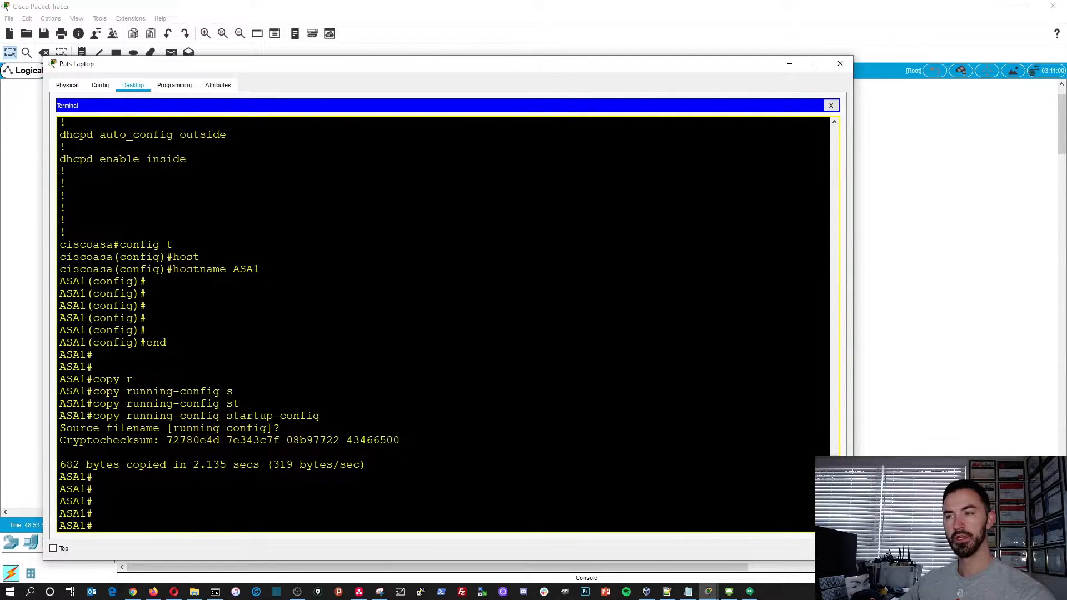
- Close the laptop's window and open the ISP Router's command line in an enlarged window
left_click(834, 66)
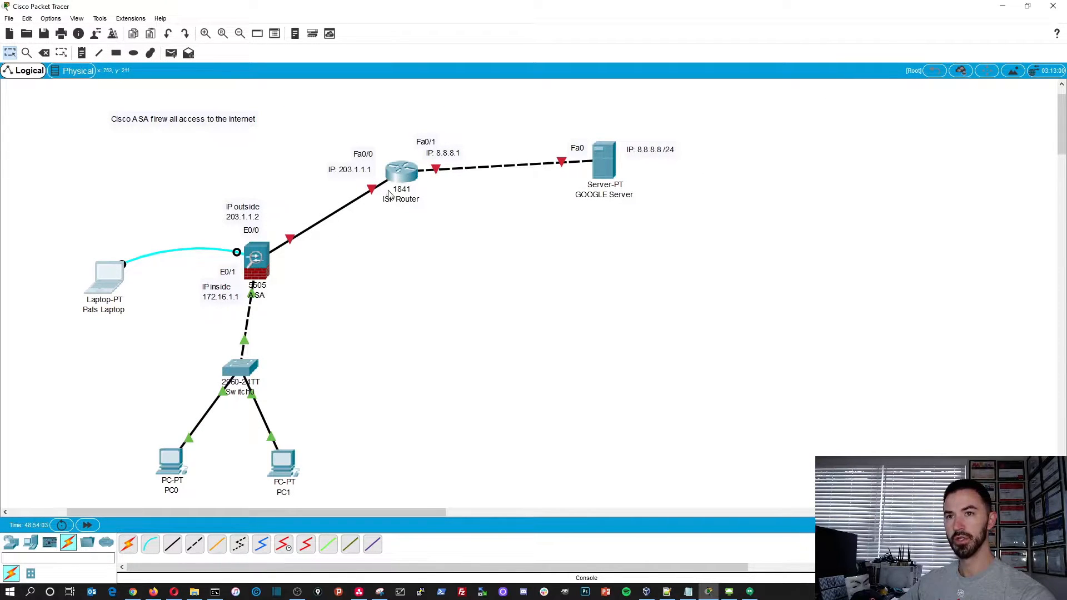
left_click(406, 178)
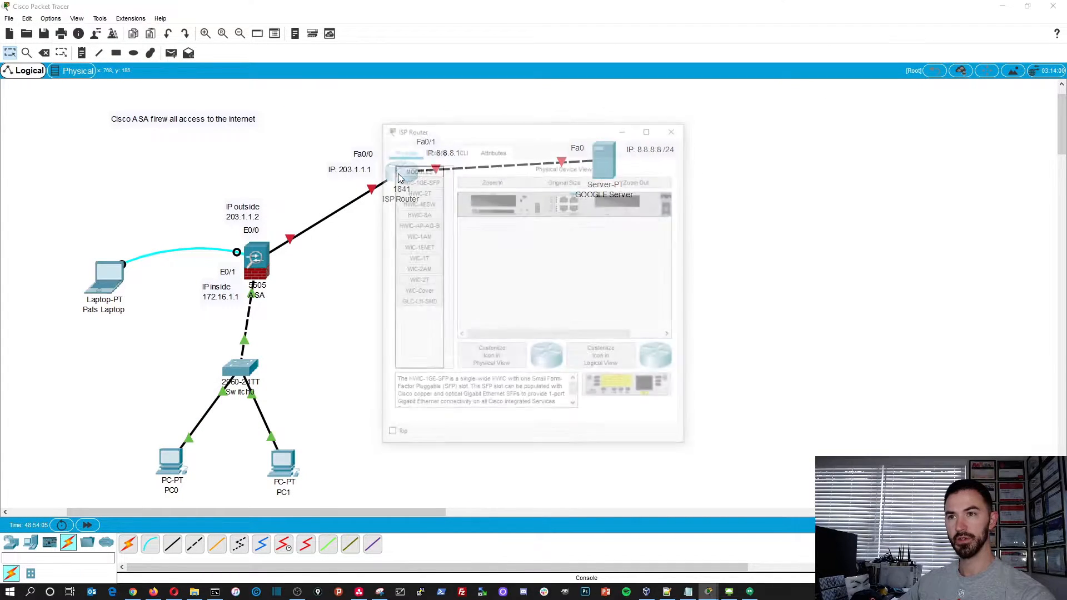
left_click_drag(452, 132, 161, 99)
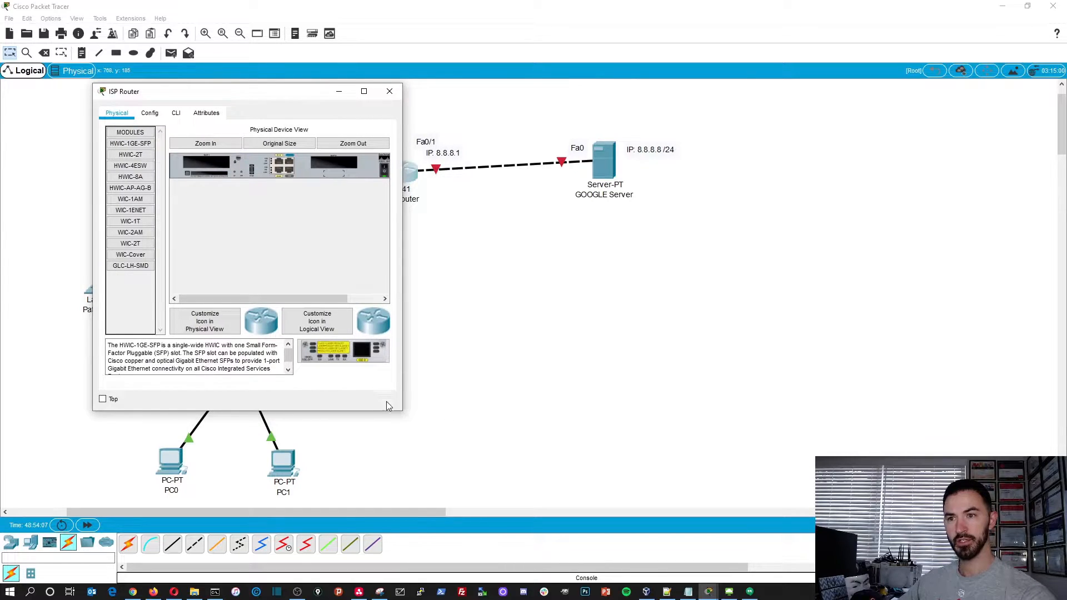
left_click_drag(402, 411, 788, 574)
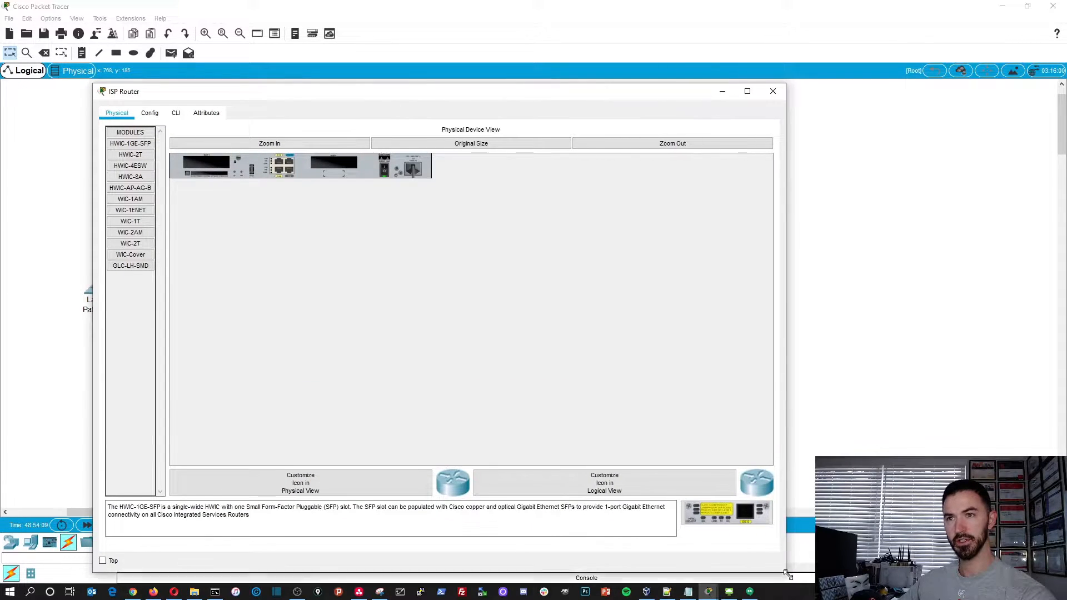
left_click_drag(398, 89, 353, 52)
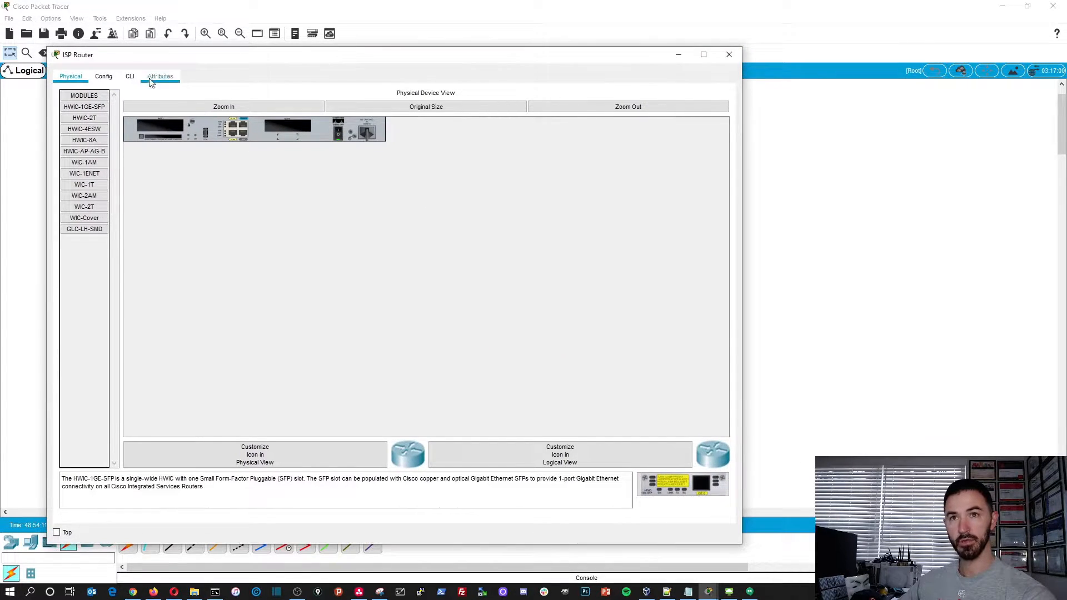
left_click(129, 76)
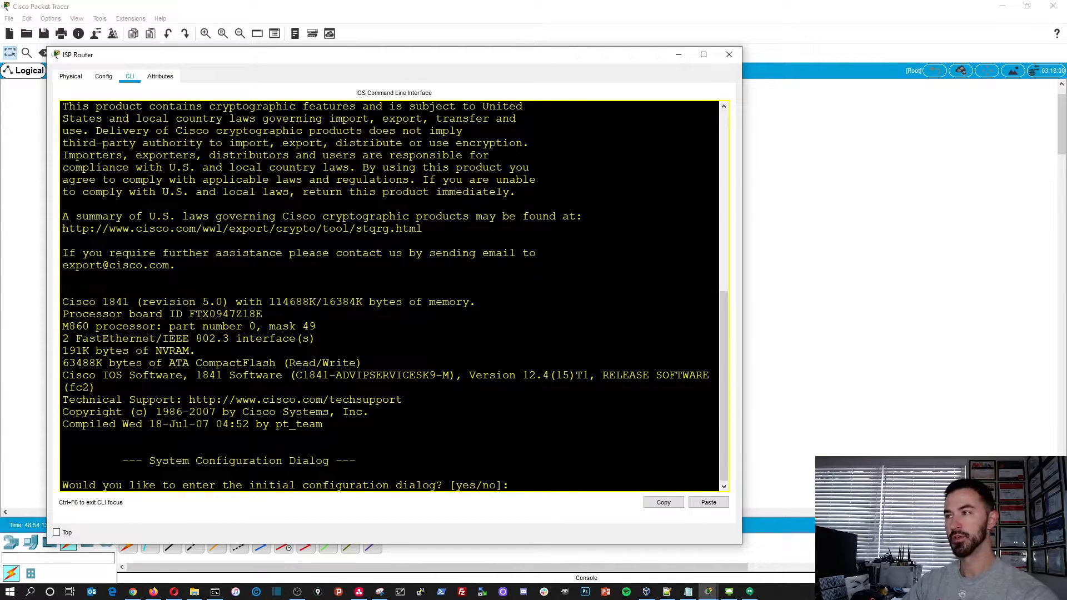
- Decline the router's initial configuration dialog with no and bring up the Router prompt
type("no")
key("Return")
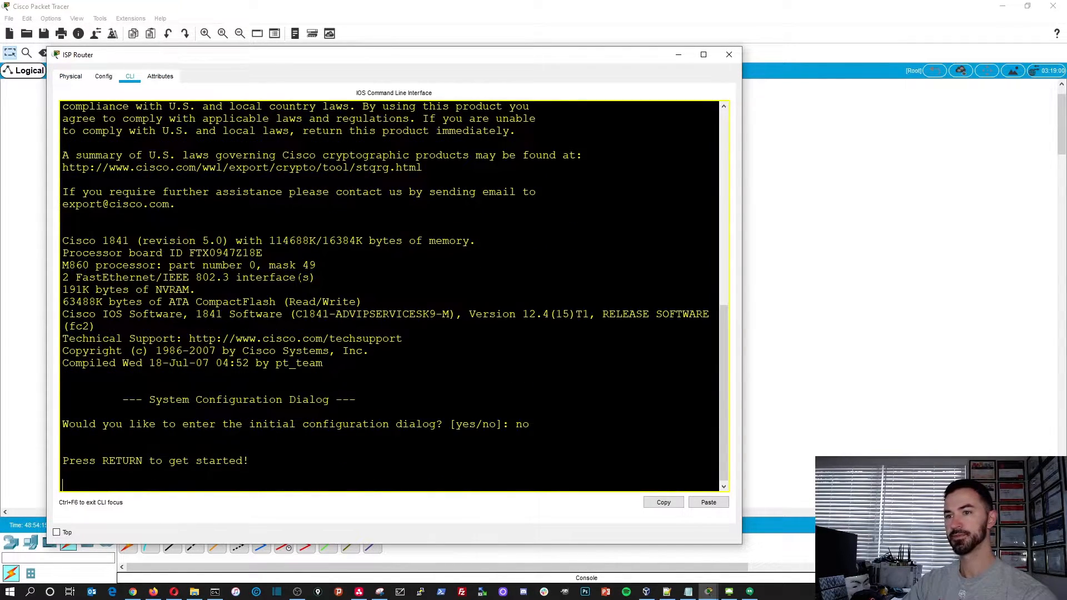
key("Return")
key("Return")
key("Return")
key("Return")
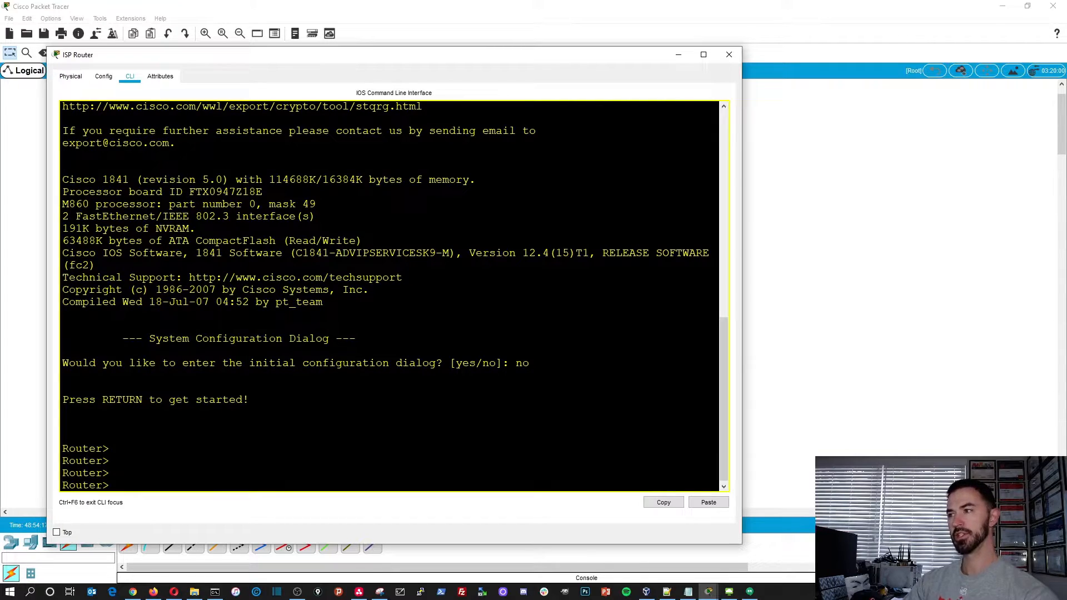
- Enter privileged mode with en, and enter global configuration mode on the router with config t
type("en")
key("Return")
key("Return")
key("Return")
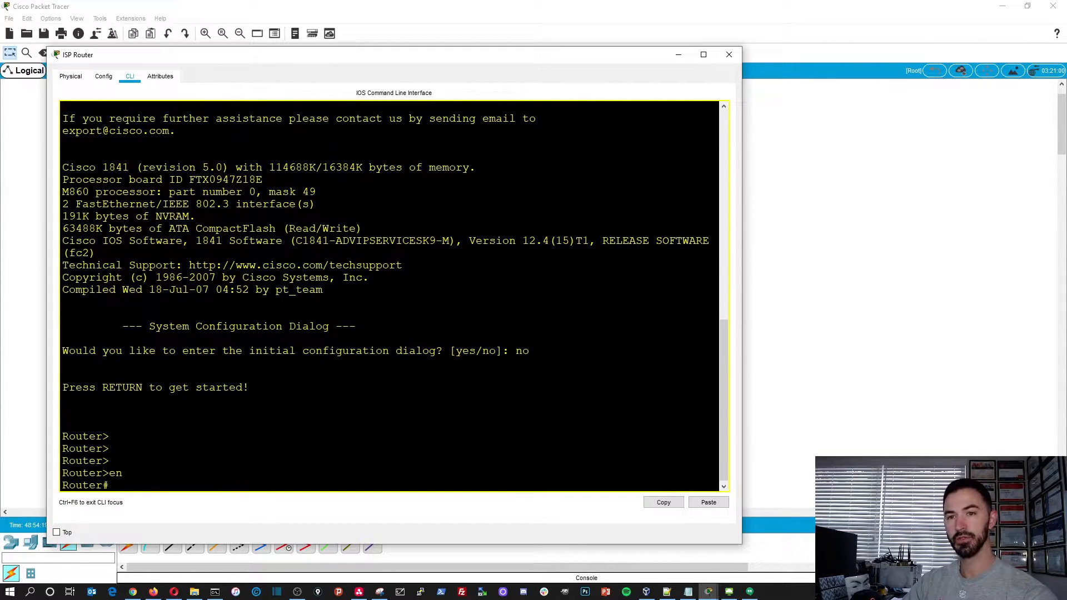
type("config t")
key("Return")
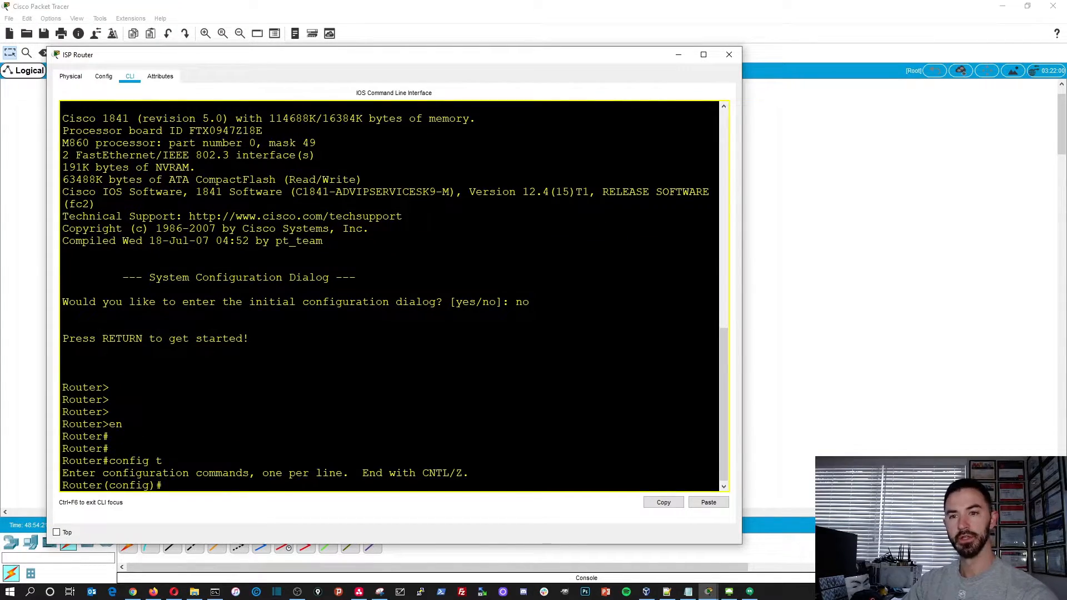
- Set the router's hostname to ISP
type("hos")
key("Tab")
type("ISOP")
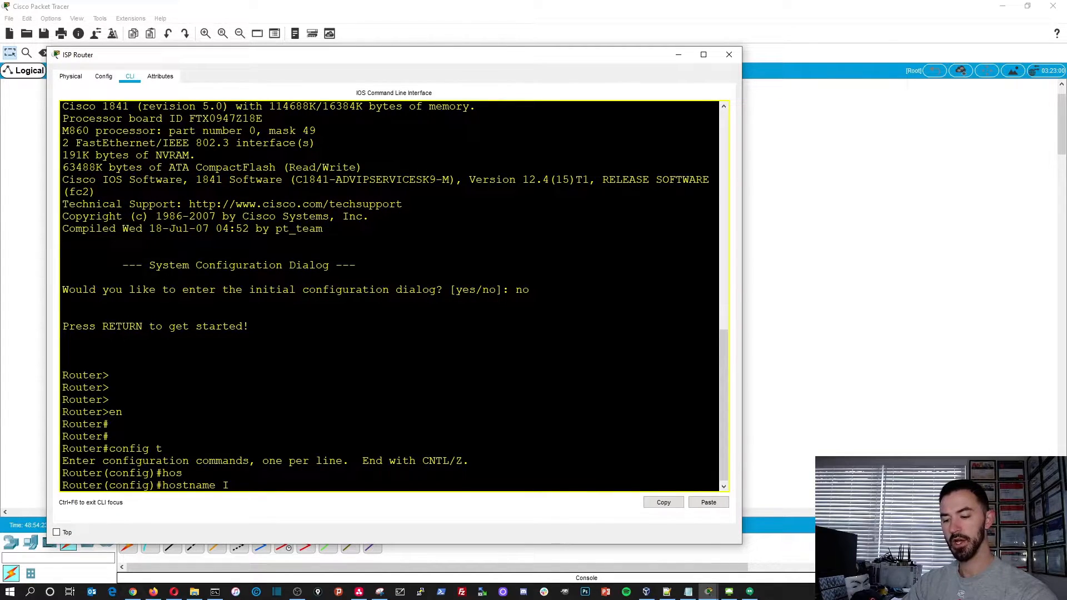
key("BackSpace")
key("BackSpace")
type("P")
key("Return")
key("Return")
key("Return")
key("Return")
key("Return")
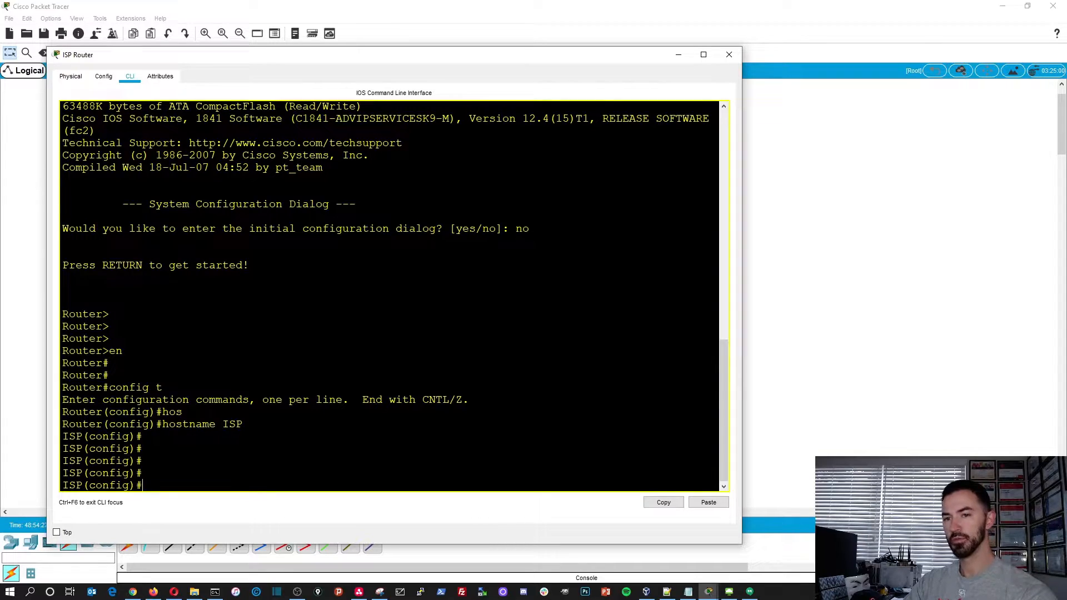
- List the ISP router's interfaces and their IP status with do show ip inter br
type("do show ip itner b")
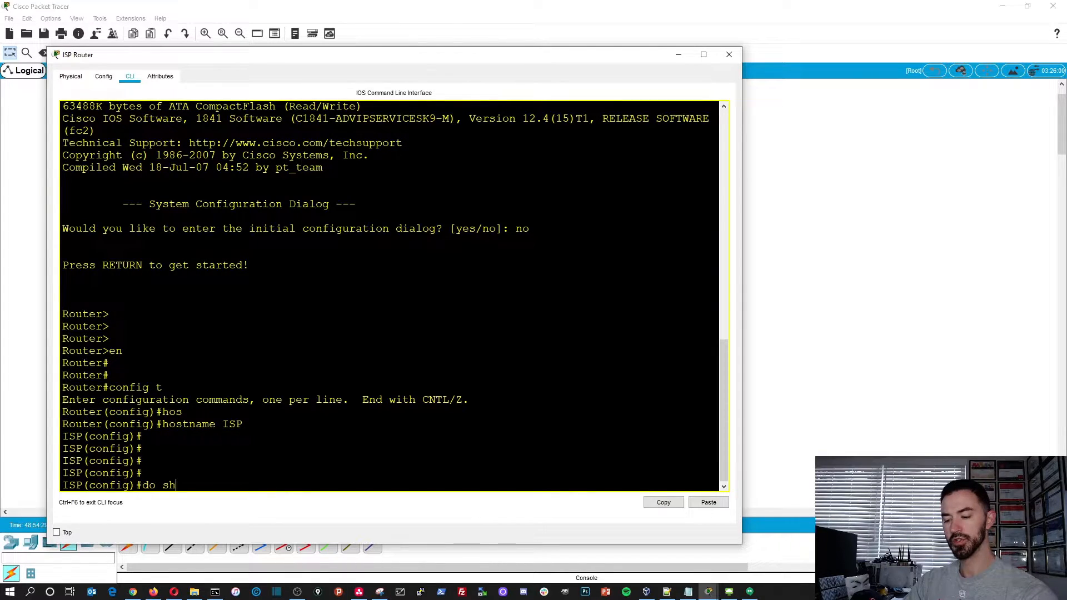
key("BackSpace")
key("BackSpace")
key("BackSpace")
key("BackSpace")
key("BackSpace")
key("BackSpace")
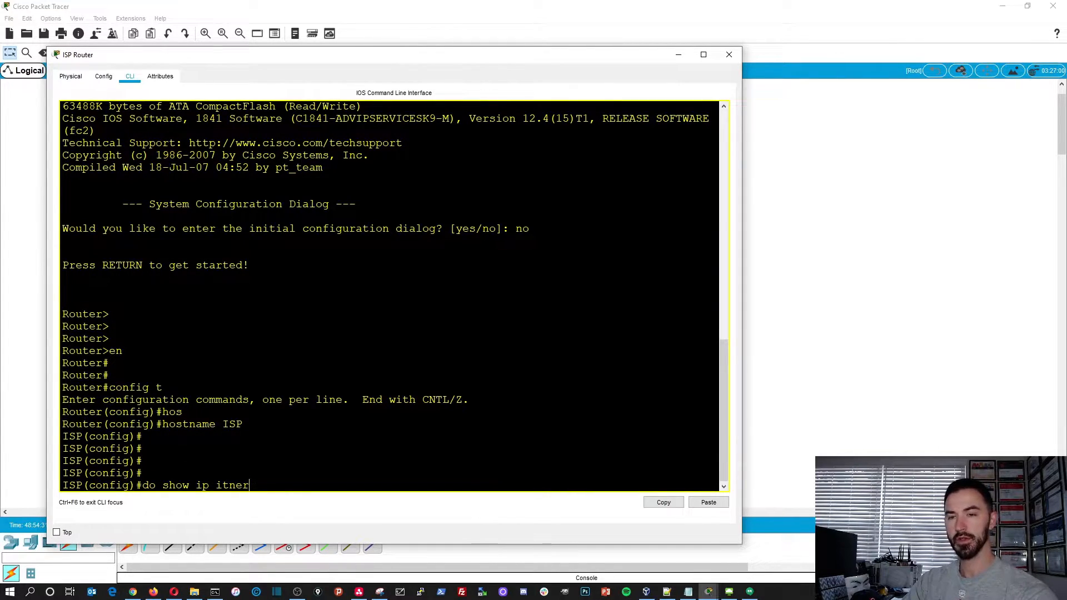
type("nter br")
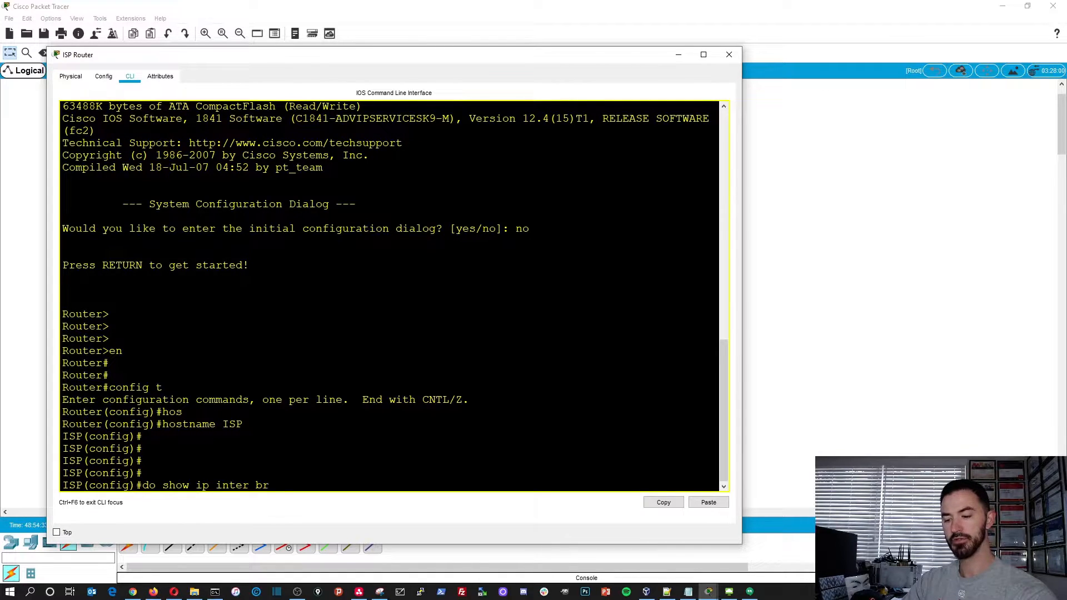
key("Return")
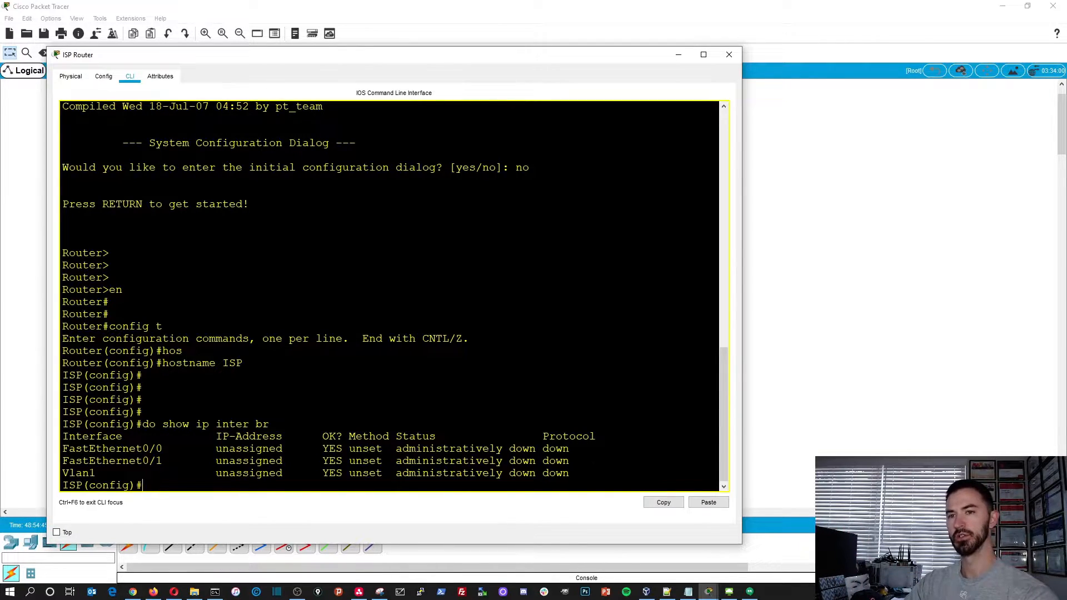
- Enter interface configuration mode for fastEthernet 0/0 on the ISP router
left_click_drag(433, 55, 517, 326)
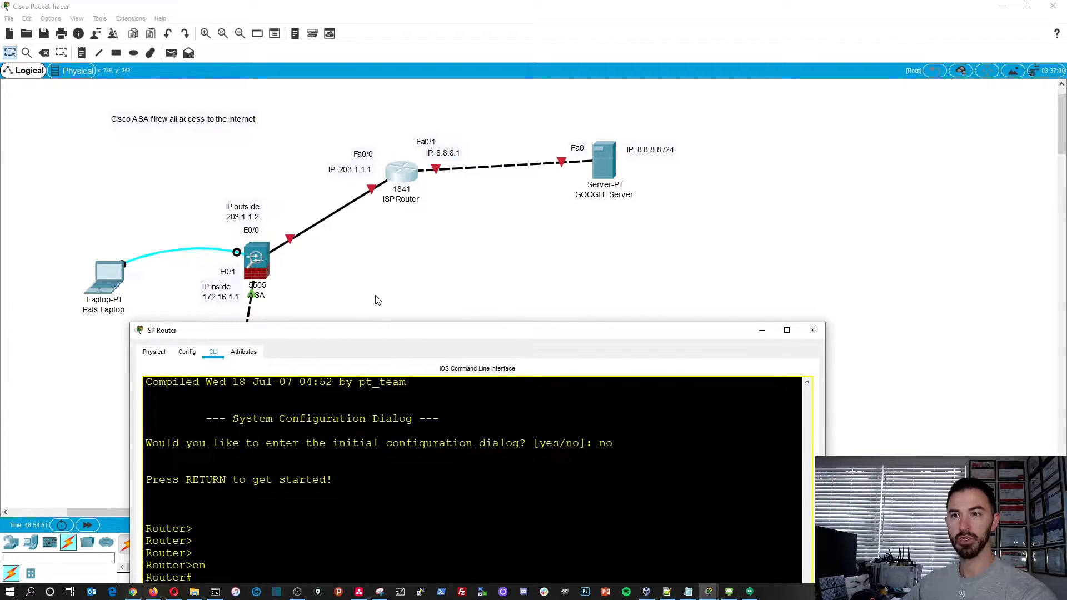
left_click_drag(476, 335, 451, 58)
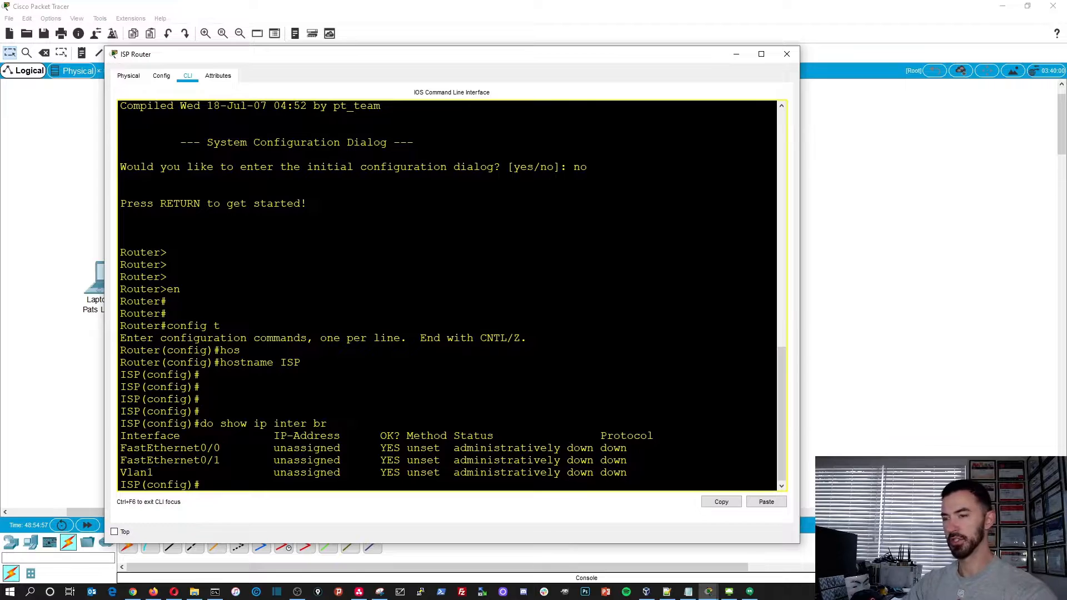
type("inter")
key("Tab")
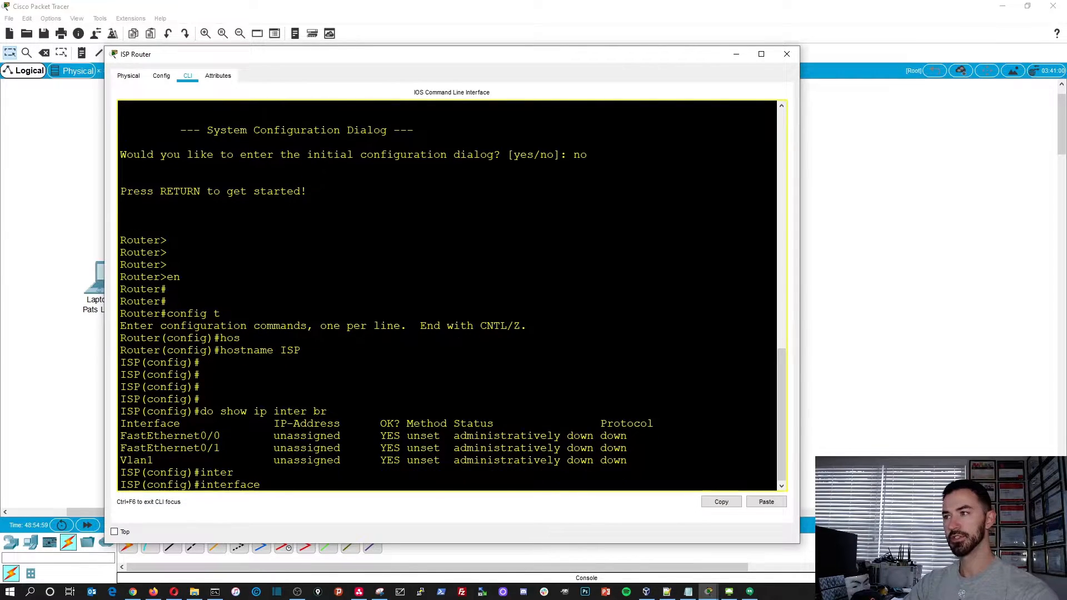
type("fas")
key("Tab")
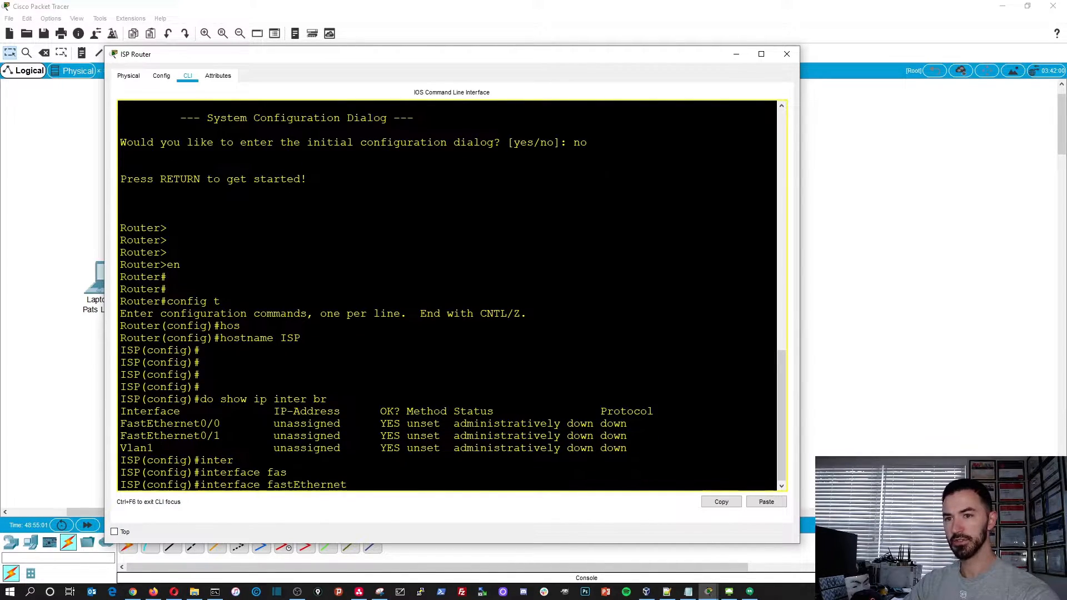
type("0/")
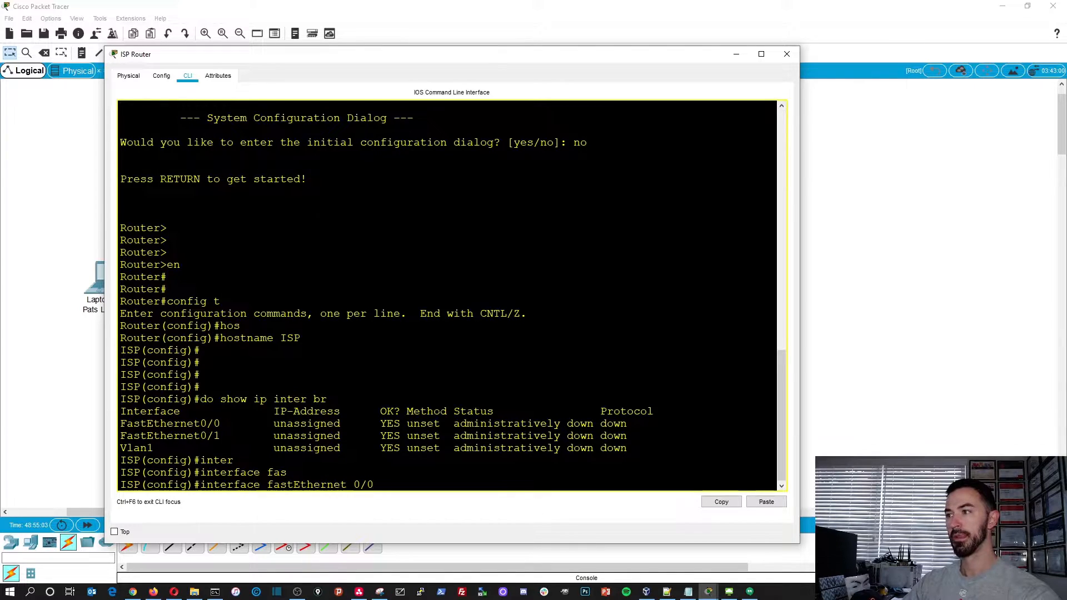
type("0")
key("Return")
- Assign IP address 203.1.1.1 with subnet mask 255.255.255.0 to the router's fastEthernet 0/0 interface
type("ip add")
key("Tab")
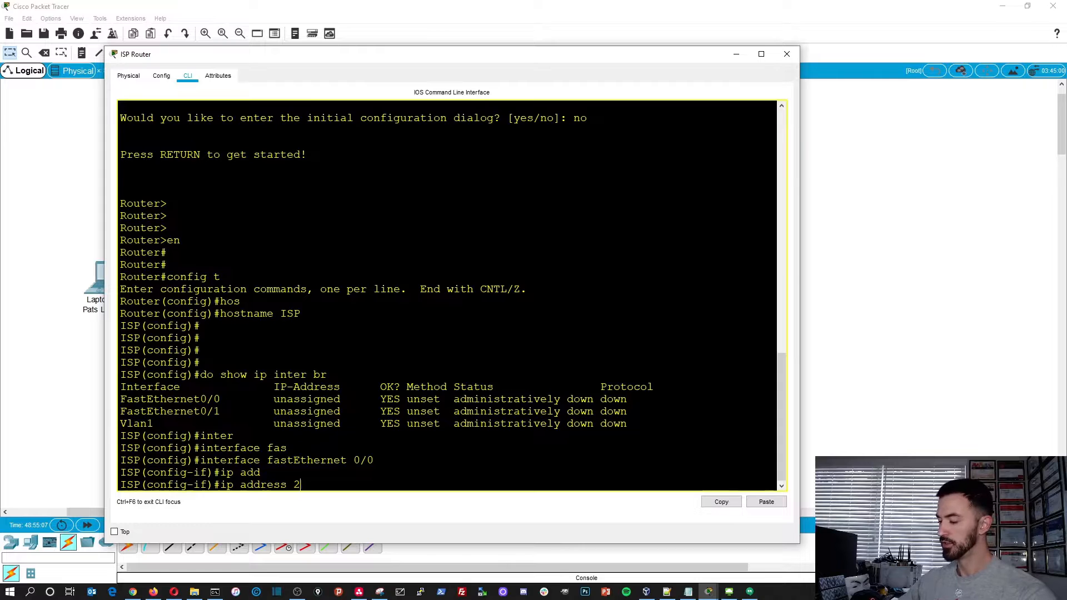
type("203.1.1.1 255")
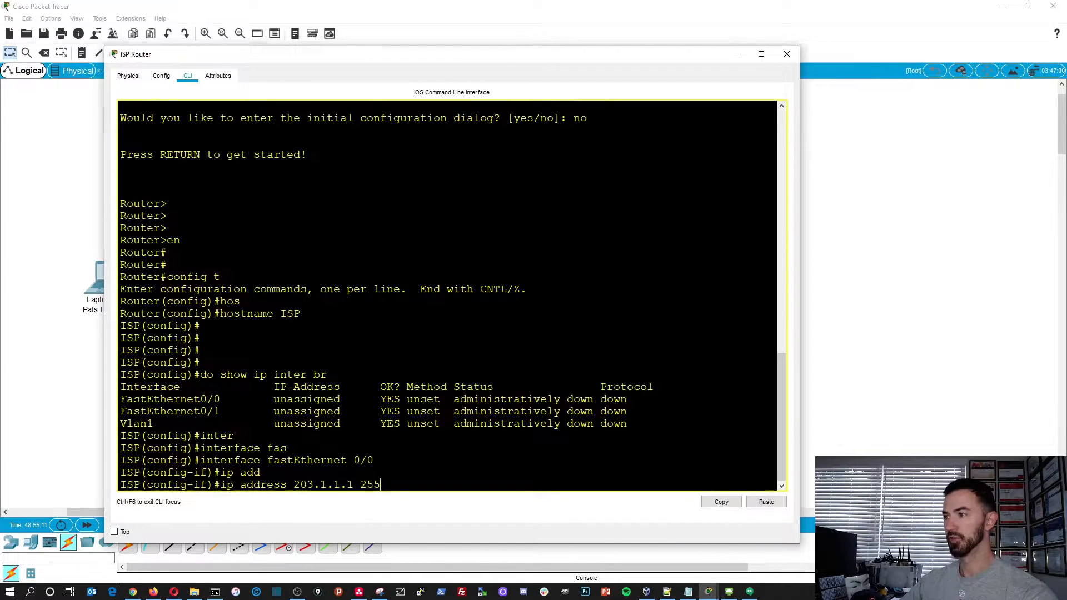
type(".255.255.0")
key("Return")
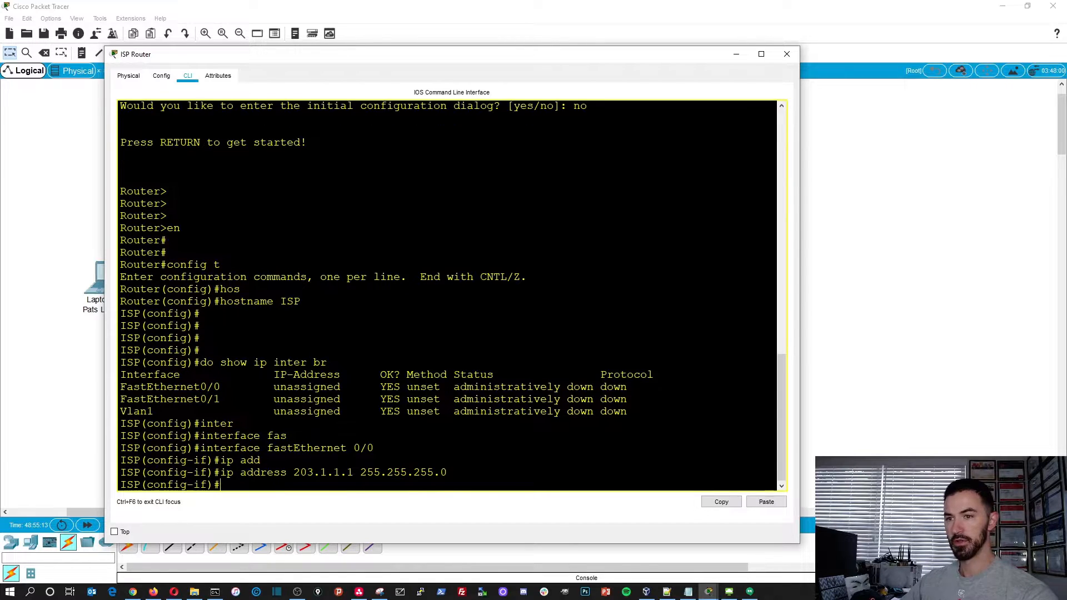
- Enable fastEthernet 0/0 with no shutdown and exit to global configuration mode
type("no shu")
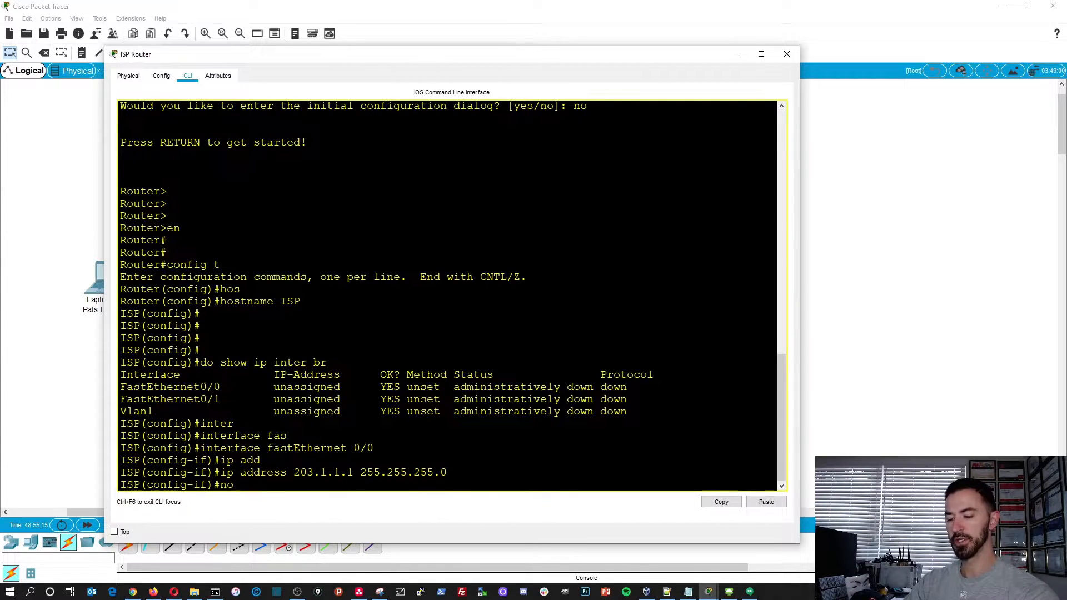
key("Tab")
key("Return")
key("Return")
key("Return")
key("Return")
type("e")
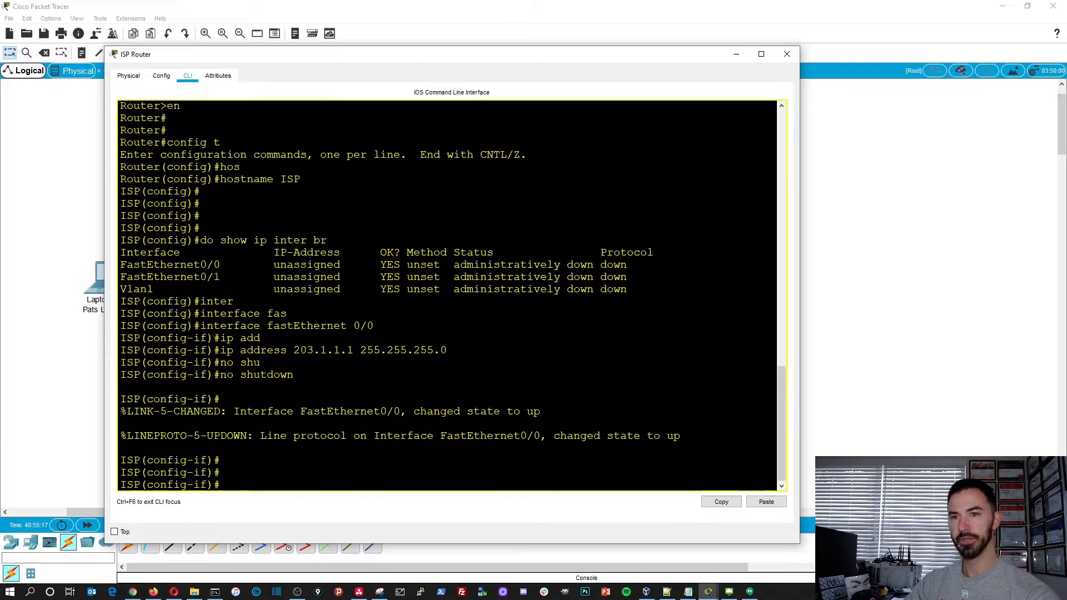
type("xit")
key("Return")
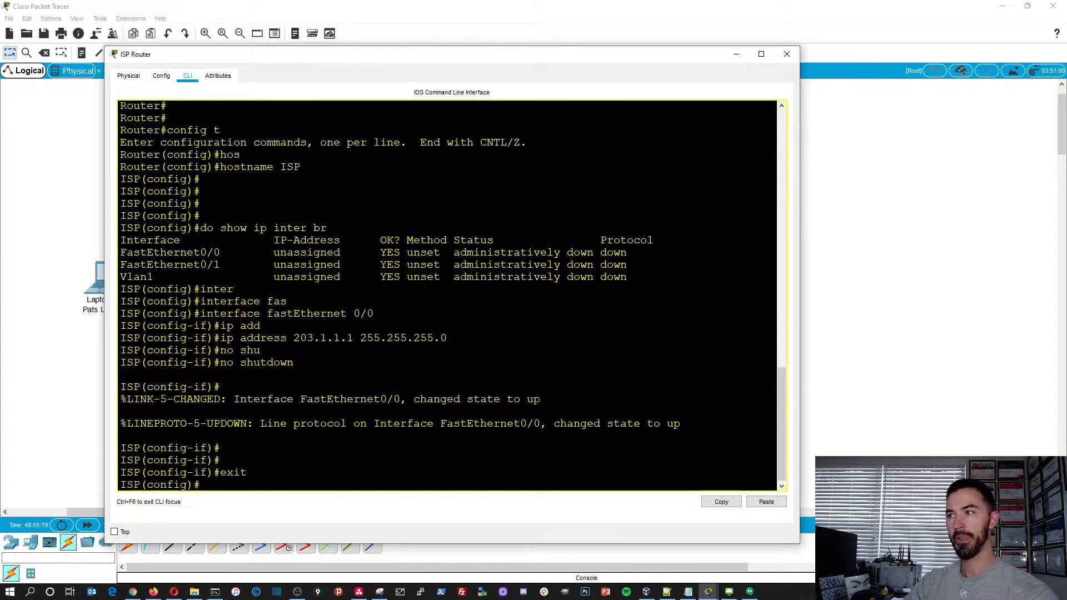
key("Return")
key("Return")
- Enter interface configuration mode for fastEthernet 0/1 on the ISP router
type("inter")
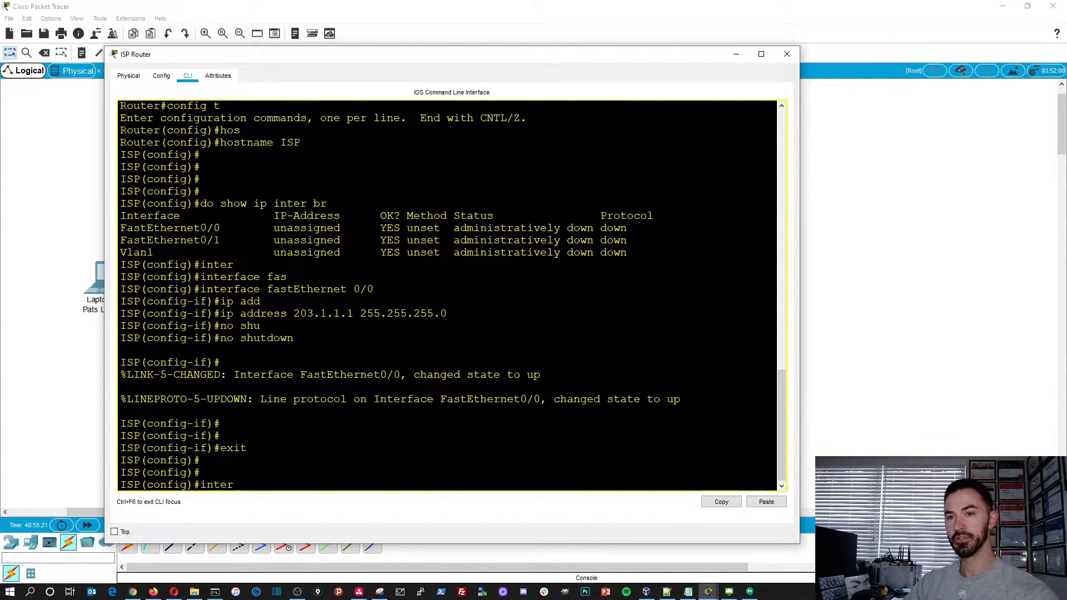
key("Tab")
type("e")
key("BackSpace")
type("fas")
key("Tab")
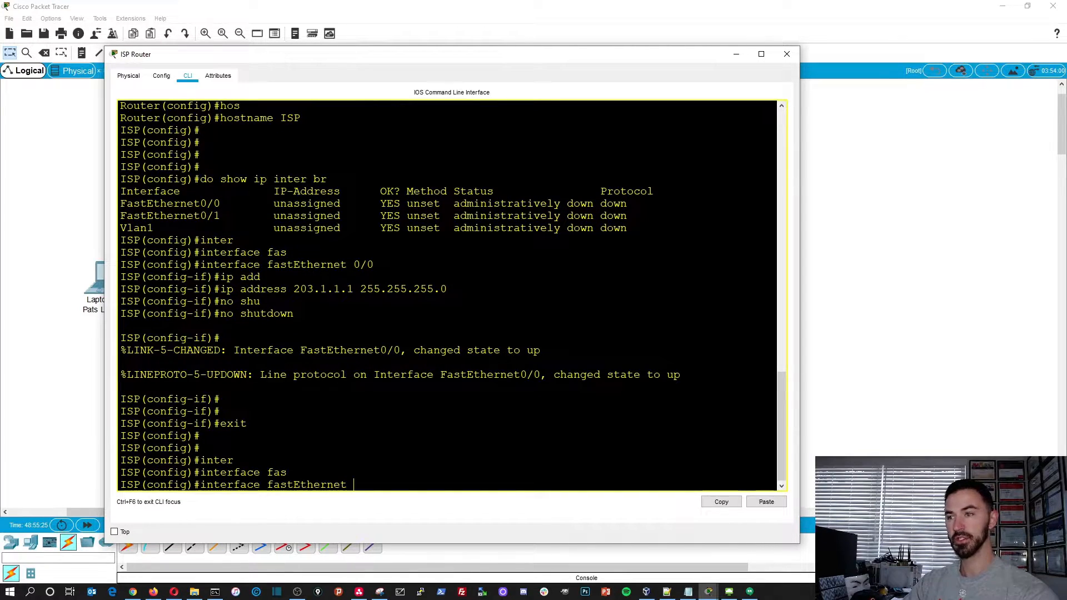
type("0/1")
key("Return")
- Assign IP address 8.8.8.1 with subnet mask 255.255.255.0 to the router's fastEthernet 0/1 interface
type("ip add")
key("Tab")
type("8.8.8.1")
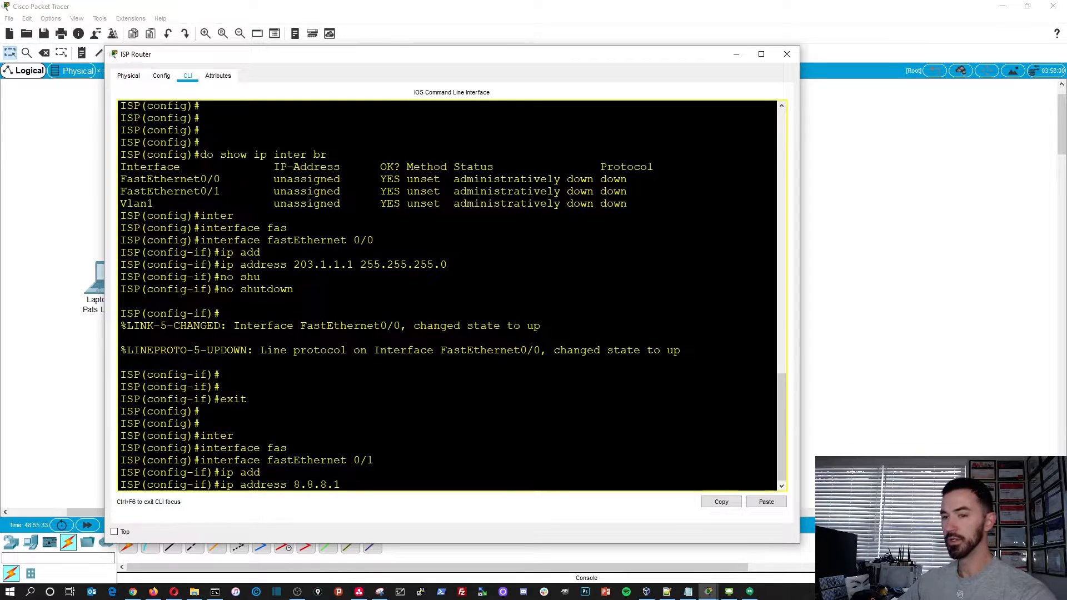
type(" 255.255.255.0")
key("Return")
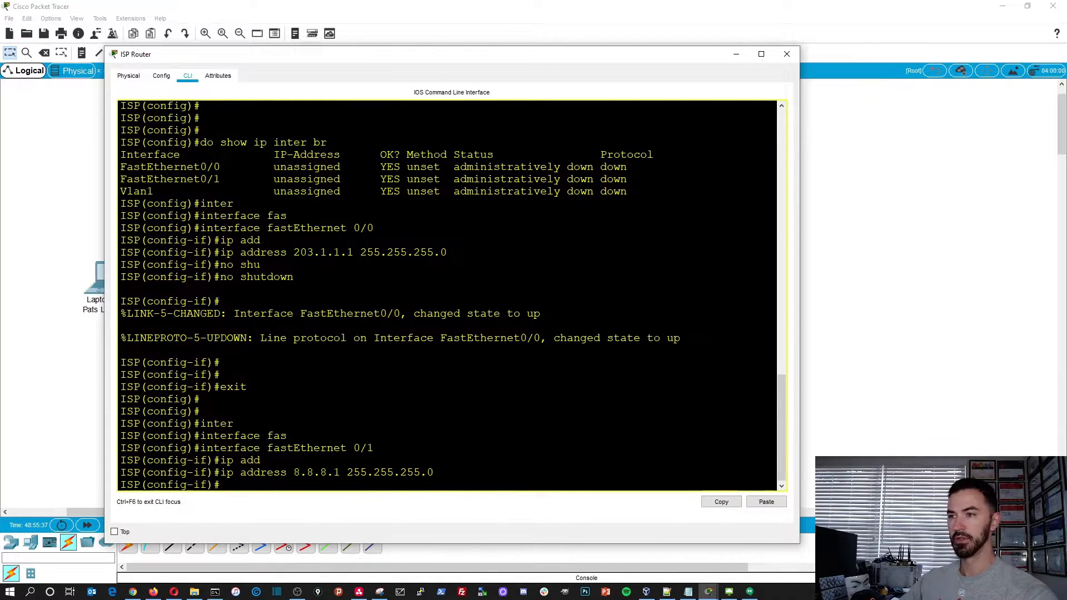
- Enable the fastEthernet 0/1 interface with no shutdown
type("no shu")
key("Tab")
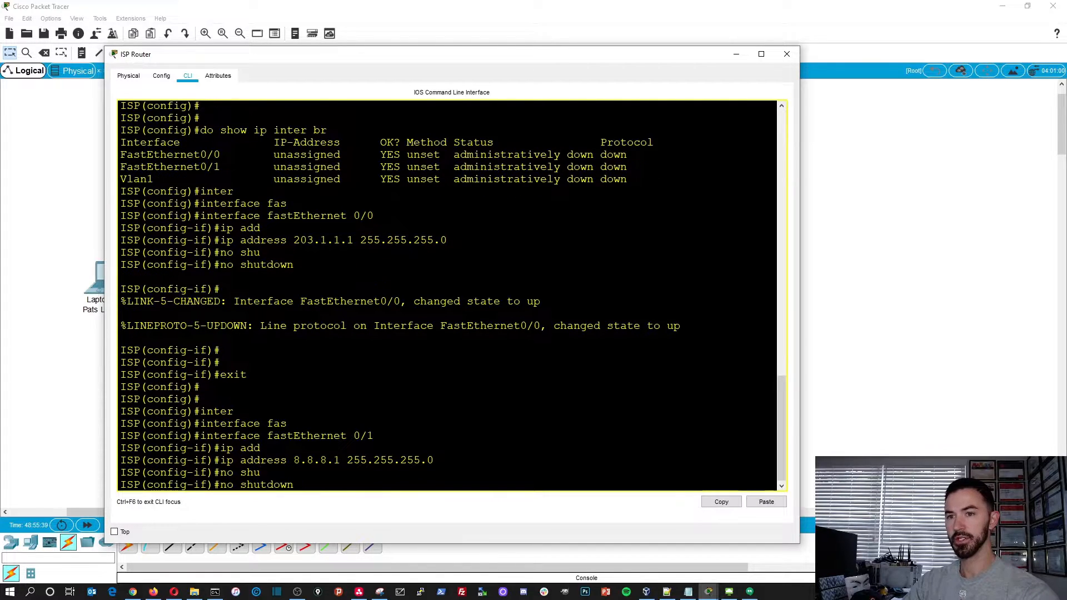
key("Return")
key("Return")
key("Return")
key("Return")
key("Return")
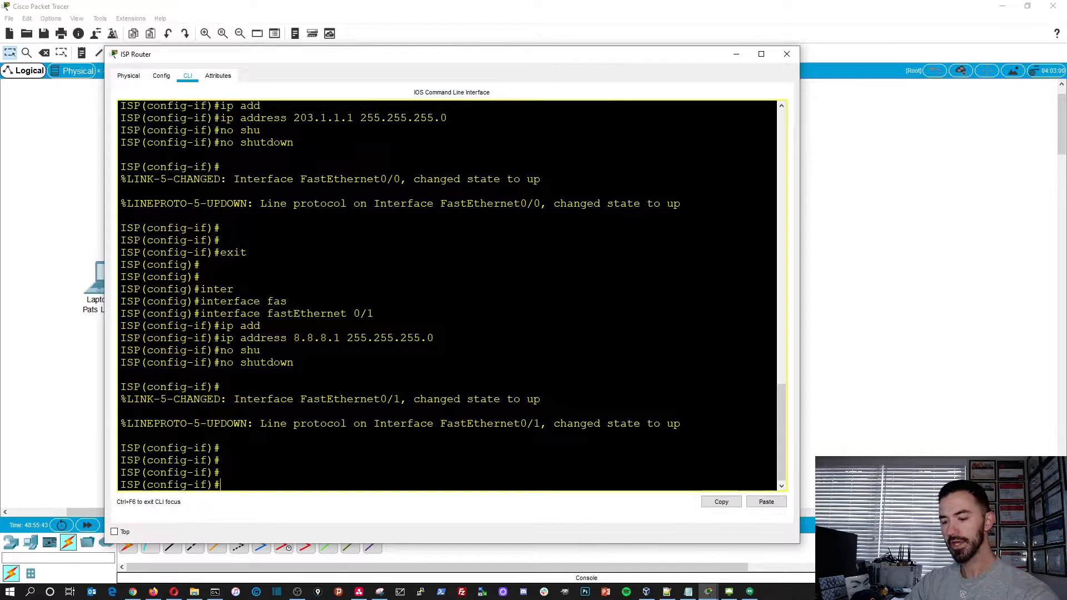
- Save the router's configuration with do wr and close the ISP Router window
type("do wr")
key("Return")
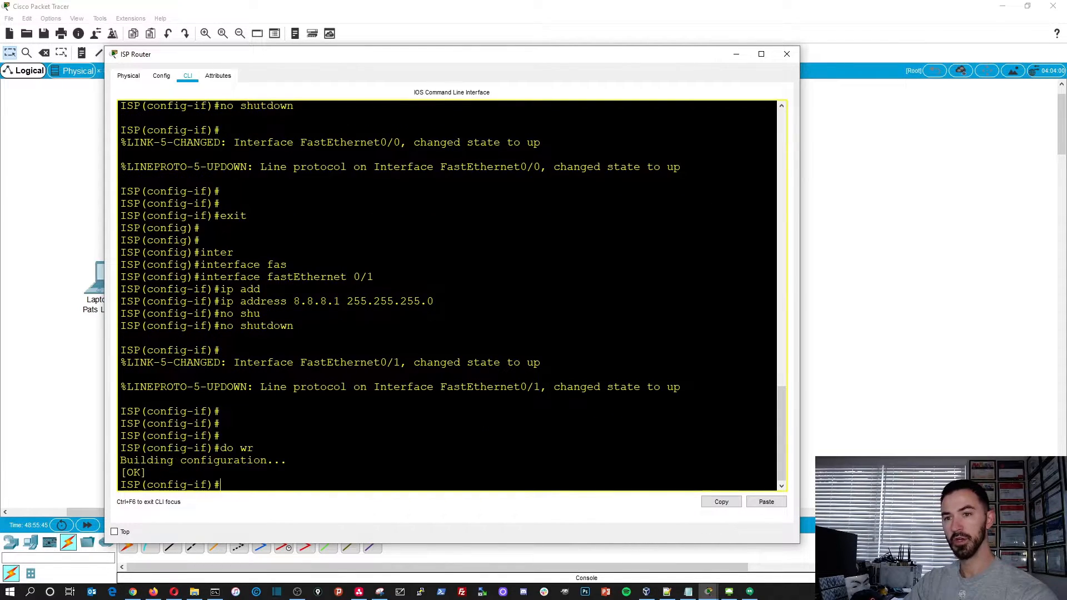
key("Return")
key("Return")
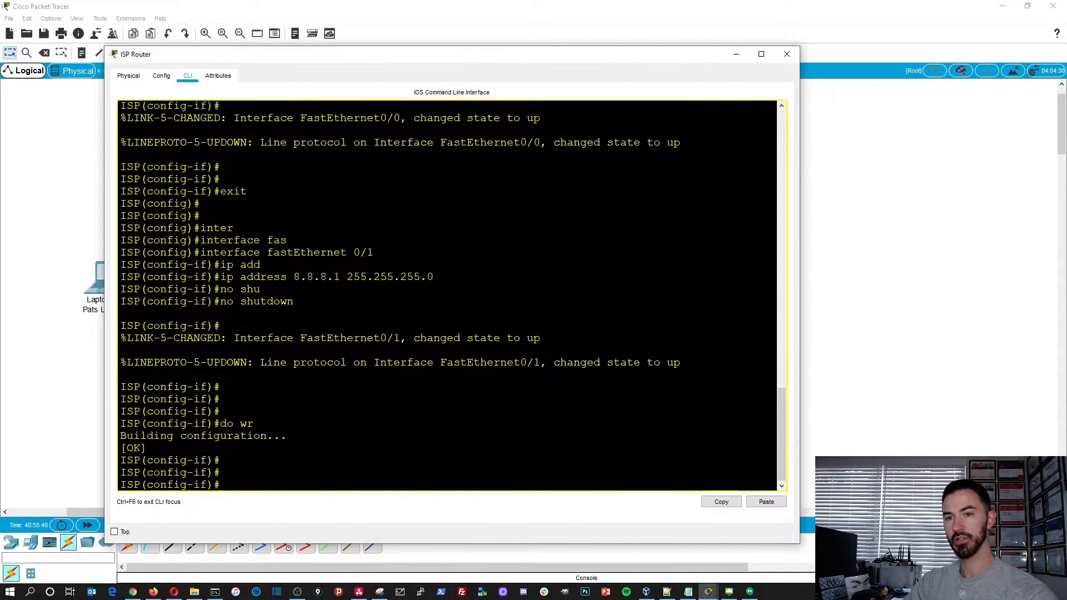
left_click(787, 55)
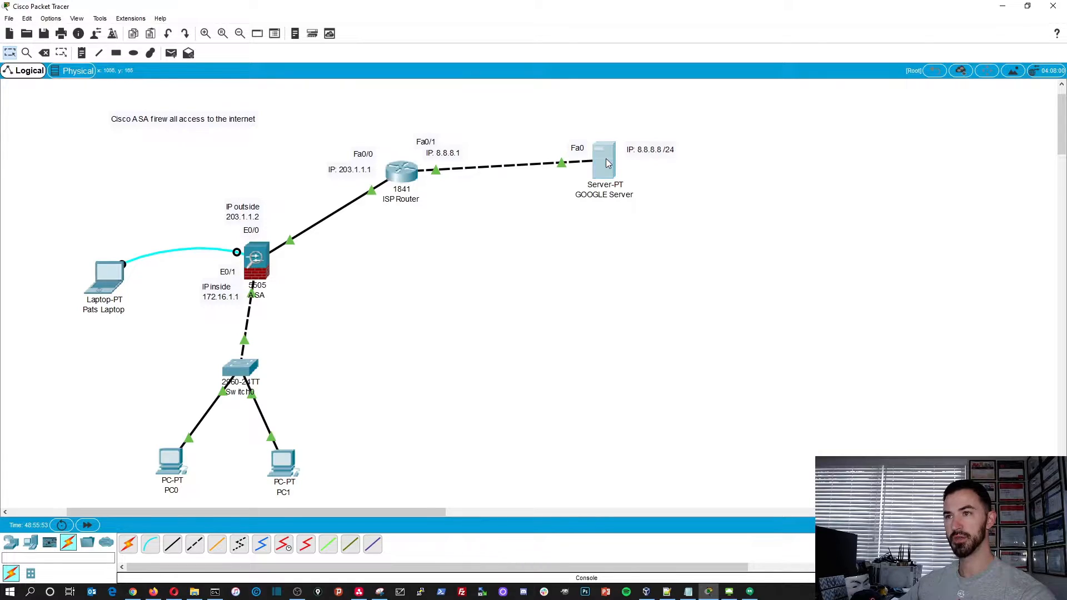
- Open the GOOGLE Server's command prompt and ping the ISP router's near interface at 8.8.8.1
left_click(607, 163)
left_click_drag(529, 91, 737, 26)
left_click(743, 115)
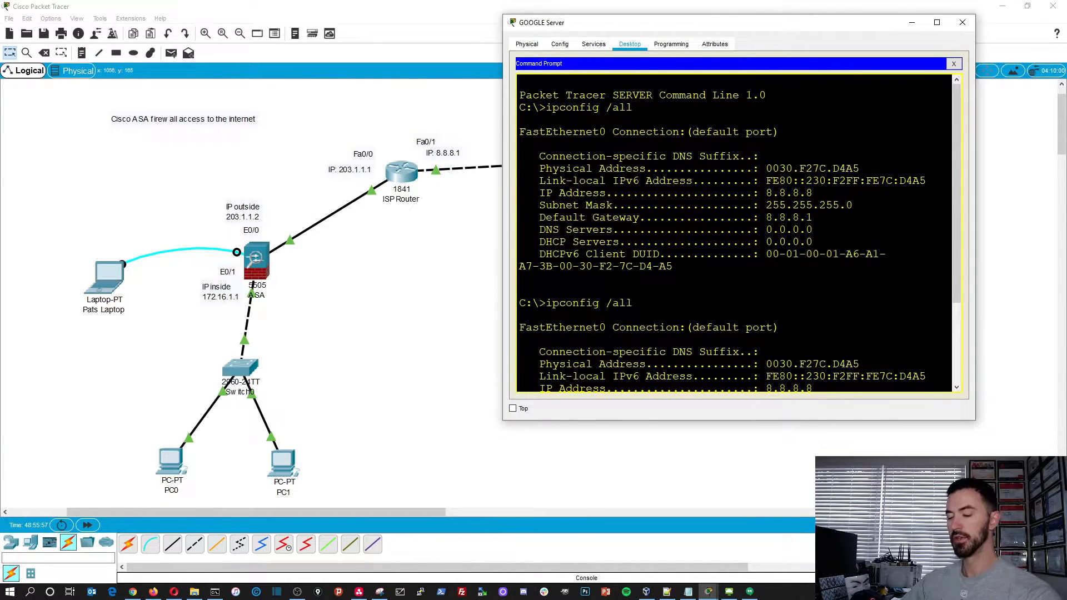
key("Return")
key("Return")
key("Return")
key("Return")
key("Return")
type("pin")
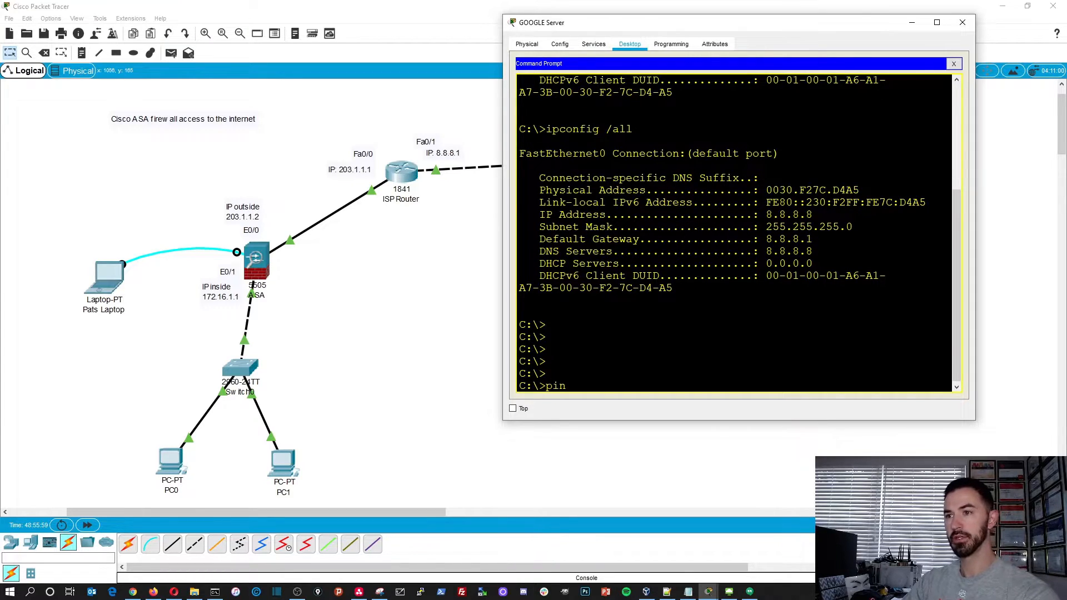
type("g 8.8.8.0")
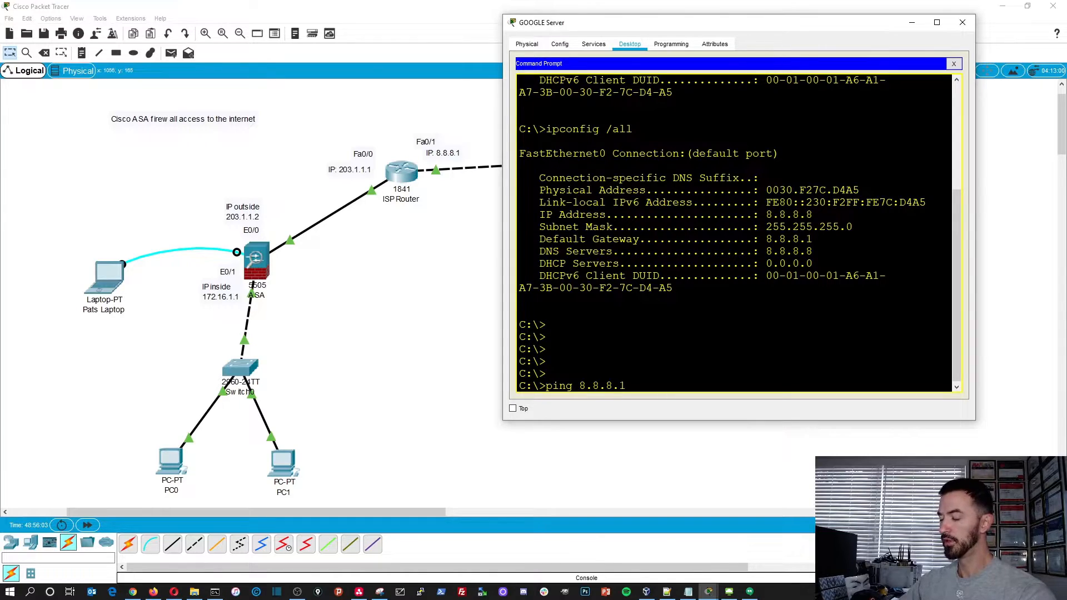
key("Return")
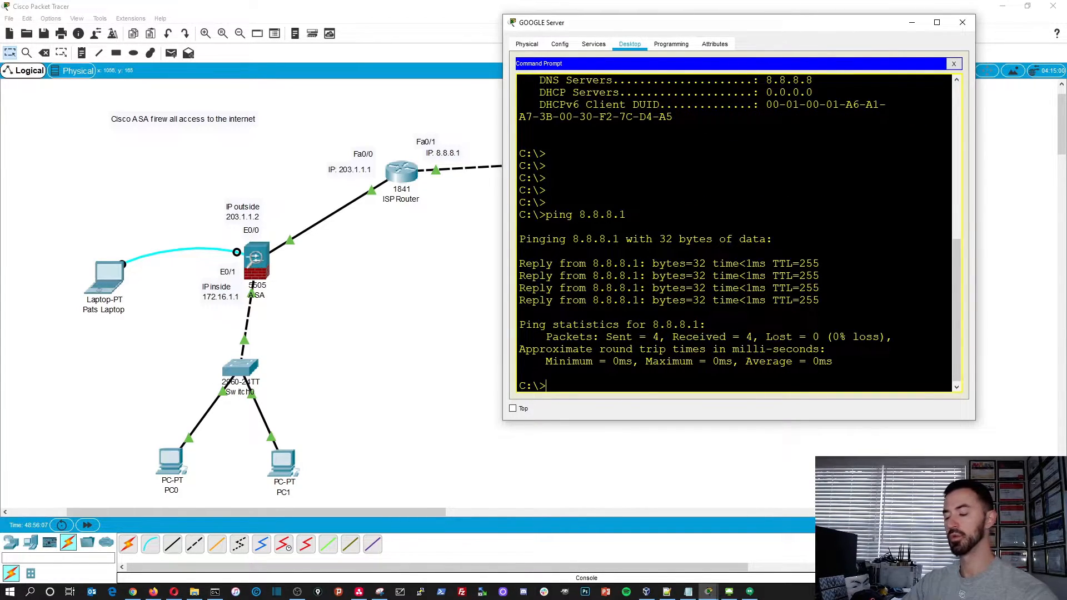
- Ping the router's far interface at 203.1.1.1 from the GOOGLE Server and close the server's window
key("Up")
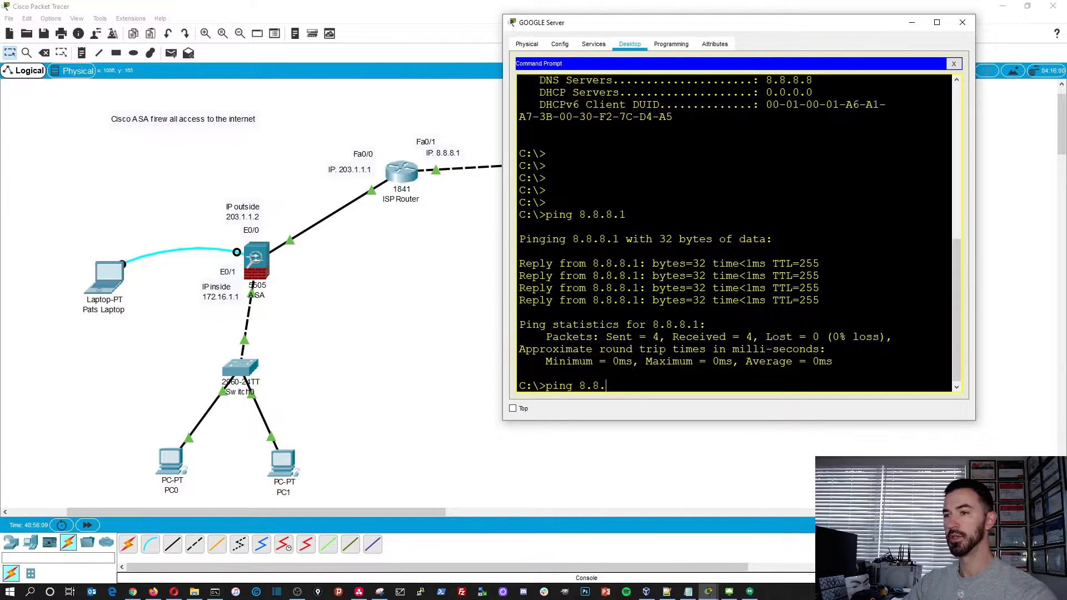
type("203.1.1.1")
key("Return")
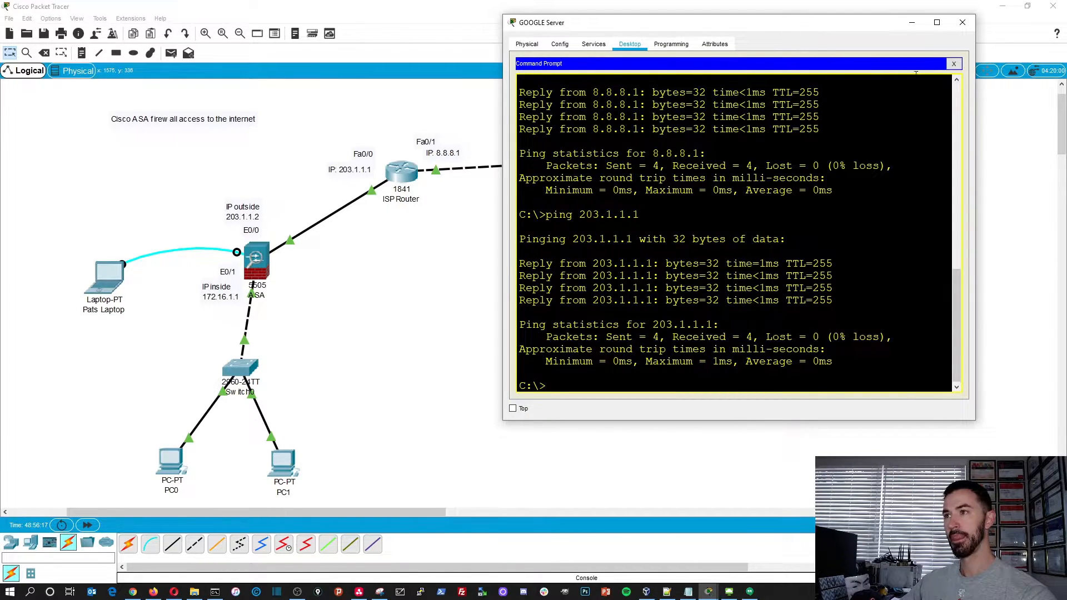
left_click(963, 23)
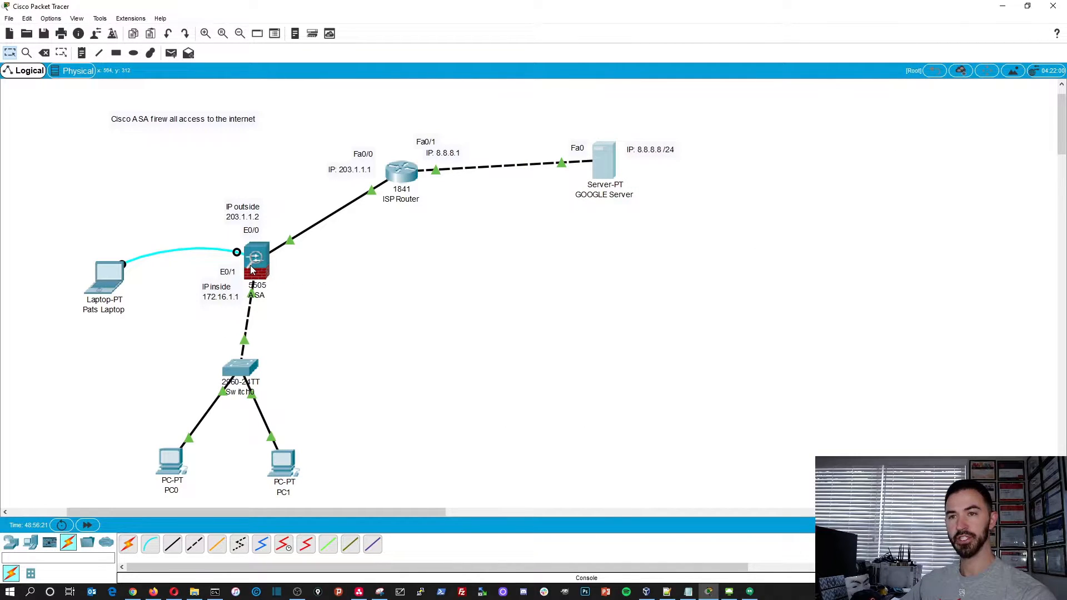
- Open PC0's IP configuration and switch its IPv4 addressing to DHCP
left_click(251, 271)
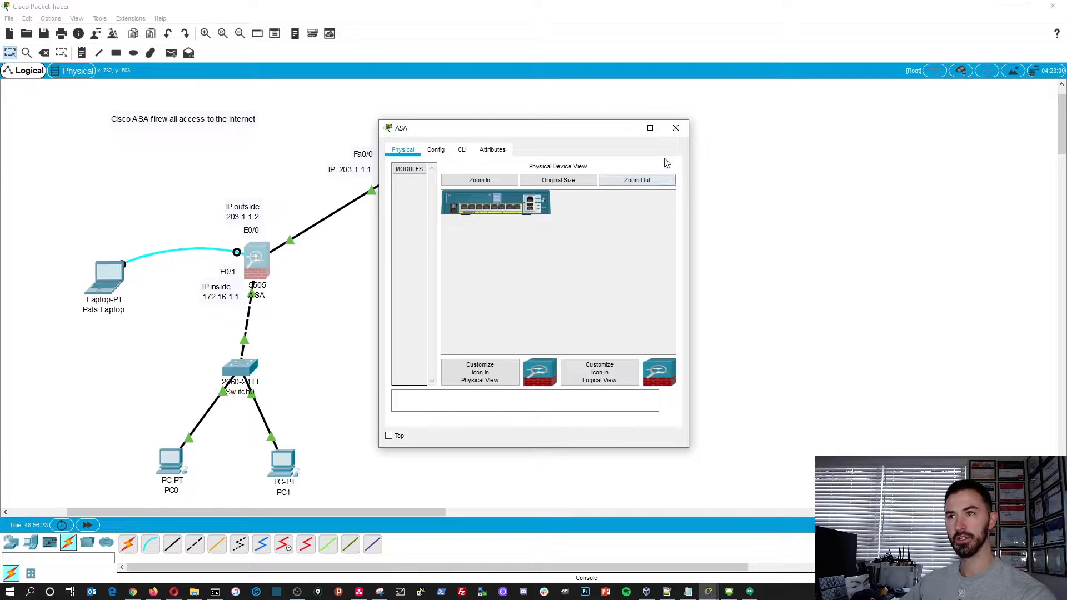
left_click(676, 128)
left_click(172, 461)
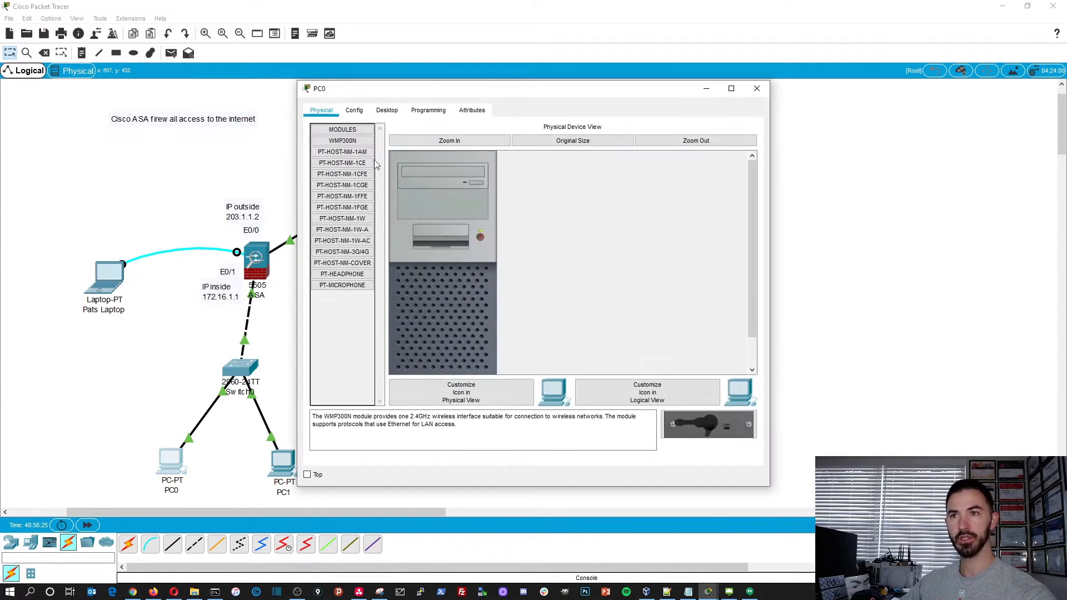
left_click(387, 110)
left_click(372, 157)
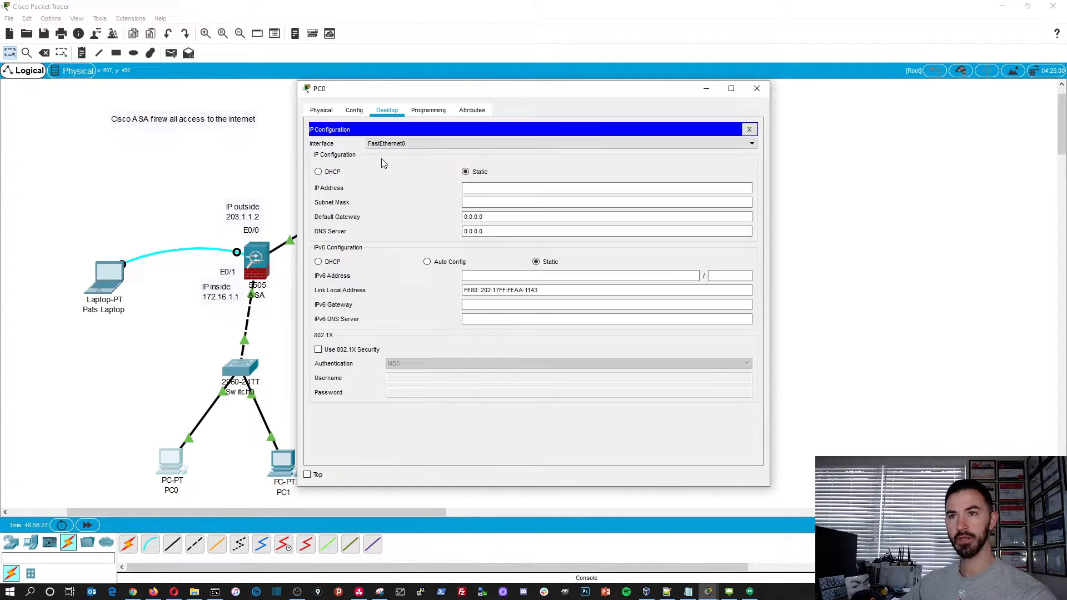
left_click(333, 173)
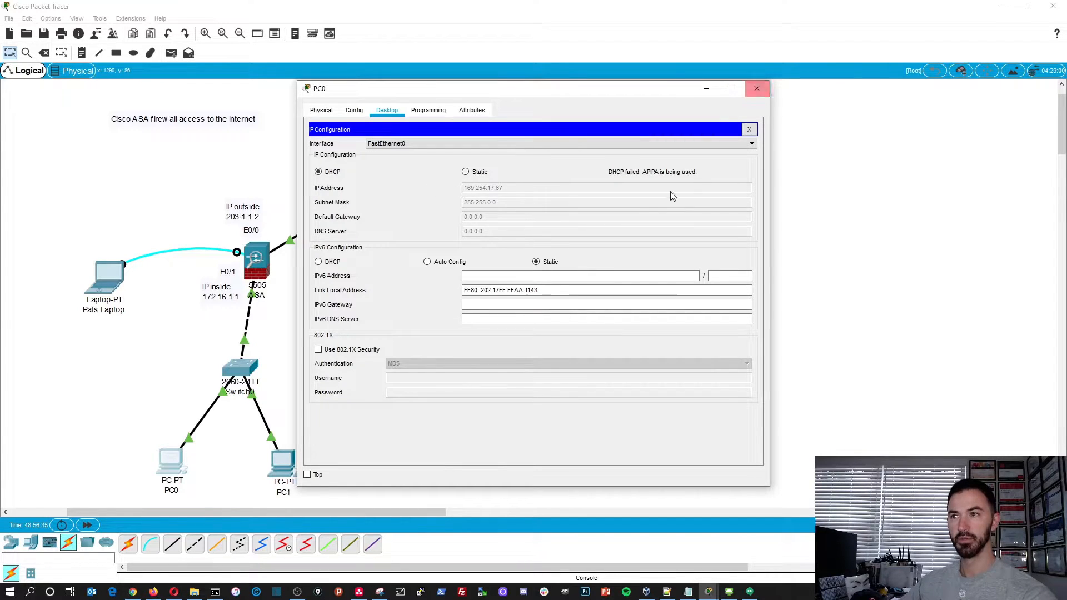
- Close PC0's window, switch PC1's IPv4 addressing to DHCP in its IP configuration, and close PC1's window
left_click(758, 88)
left_click(288, 470)
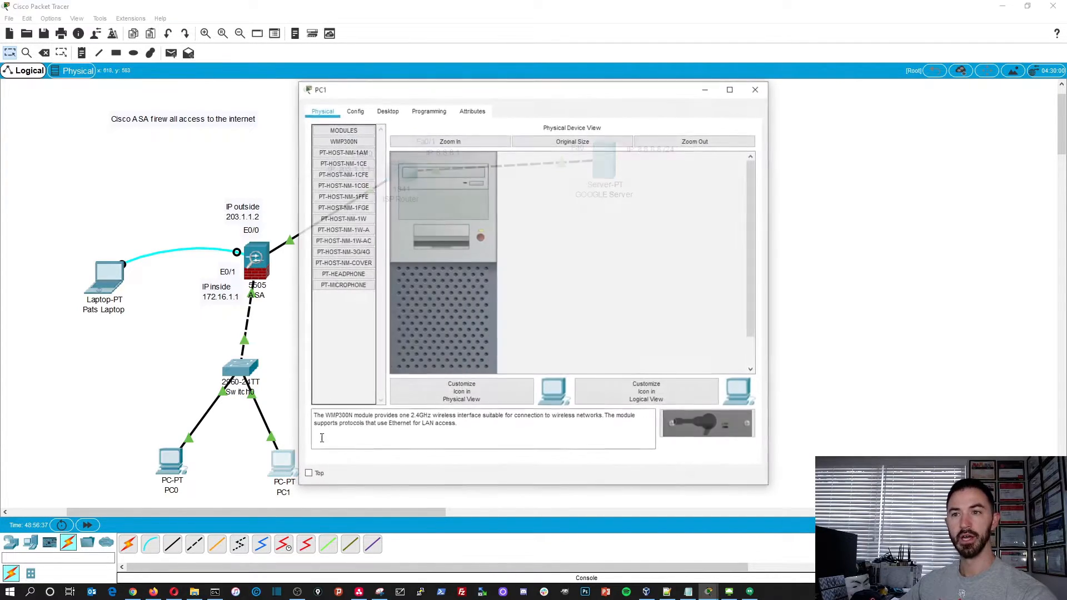
left_click(387, 110)
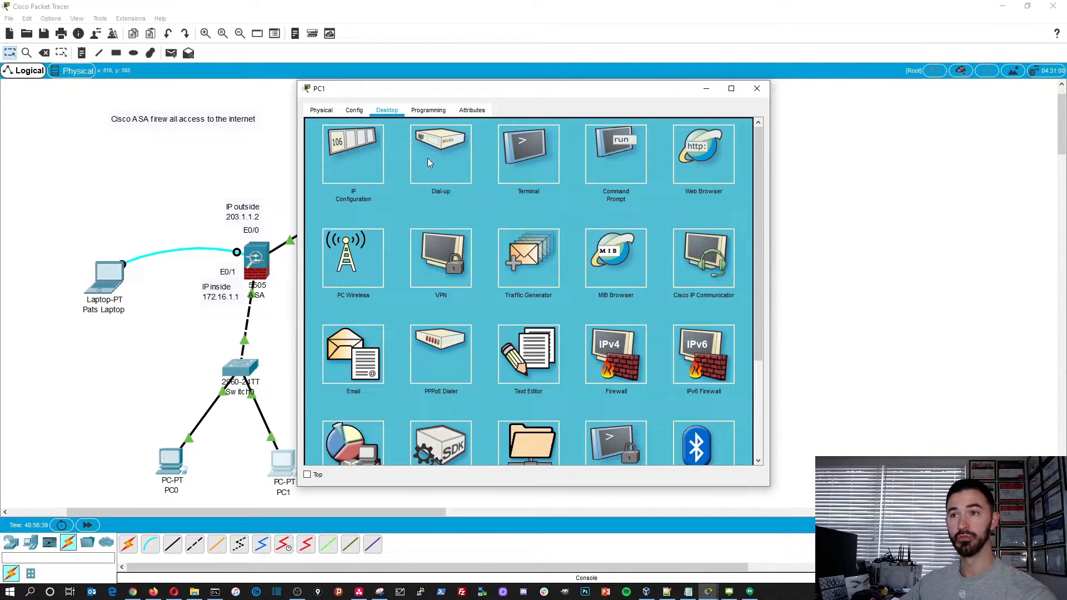
left_click(356, 157)
left_click(332, 173)
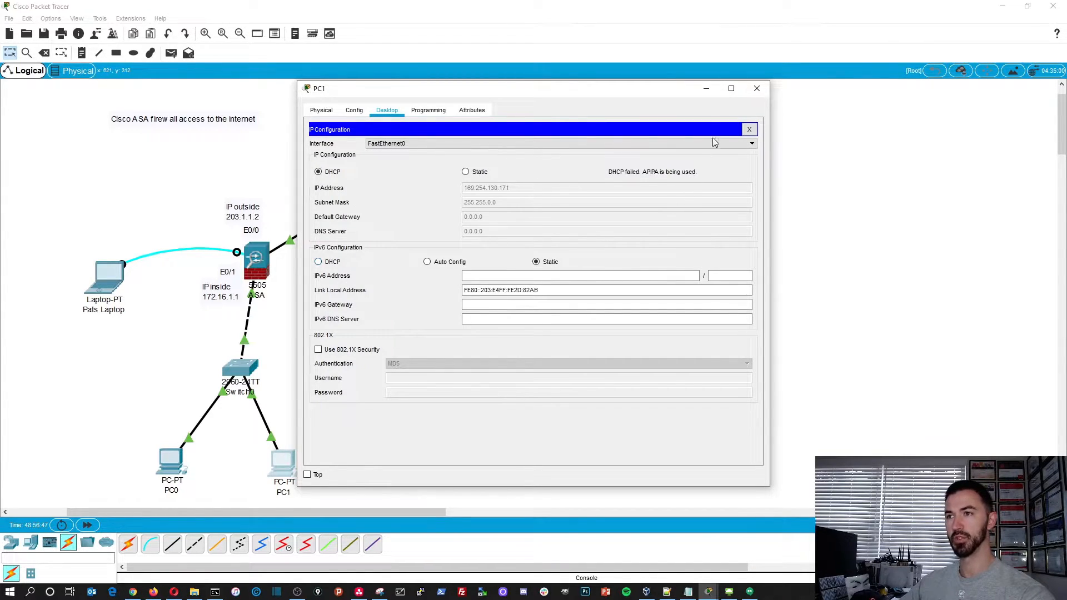
left_click(757, 88)
- Open the ASA's command line and enlarge and reposition its window to show more of the console
left_click(262, 262)
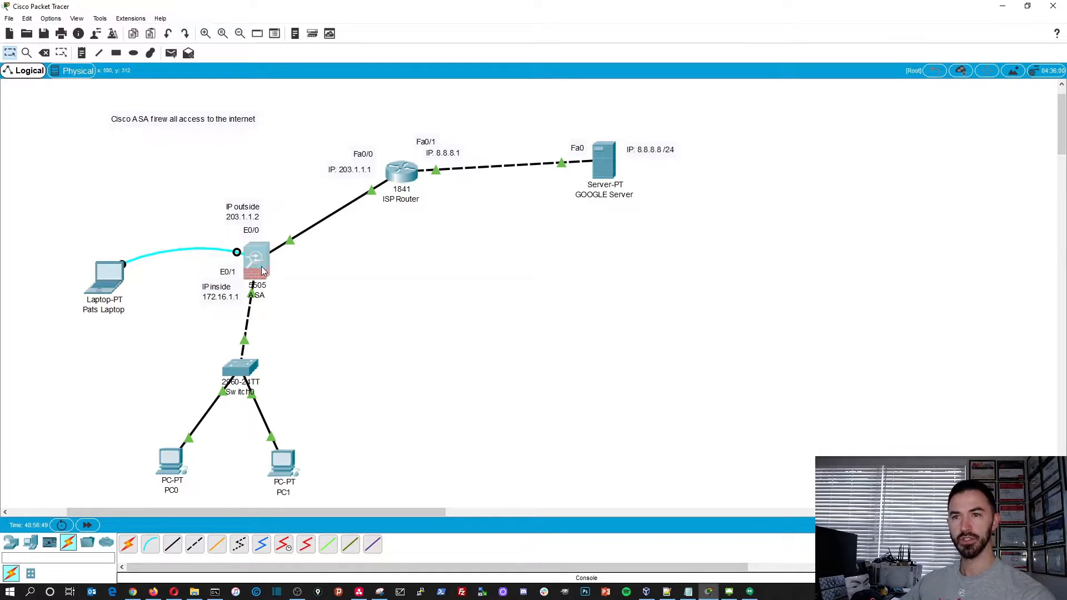
left_click_drag(472, 131, 206, 78)
left_click(271, 117)
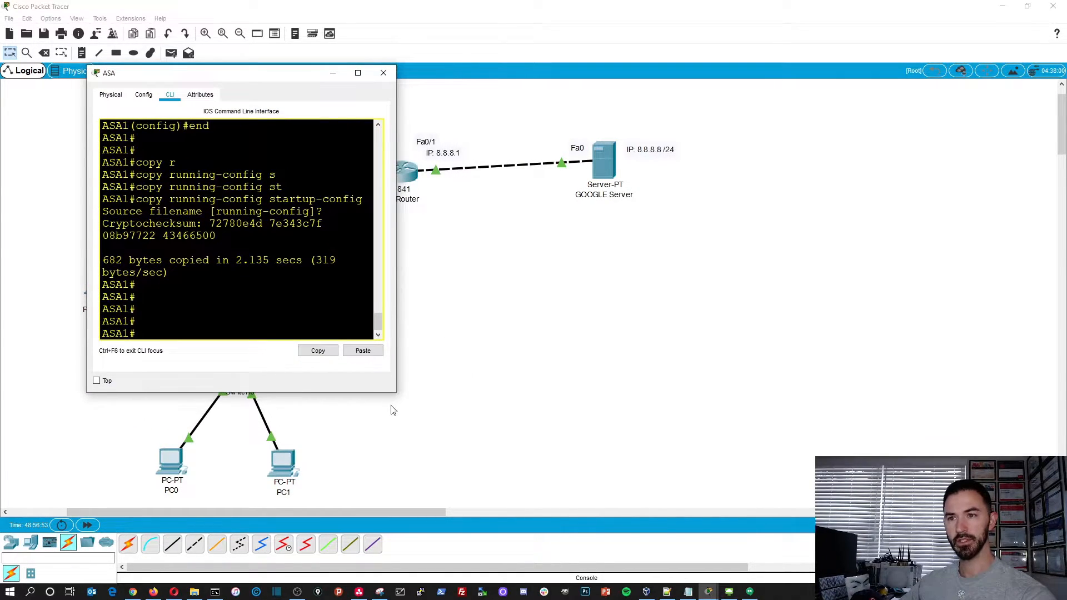
left_click_drag(393, 392, 822, 561)
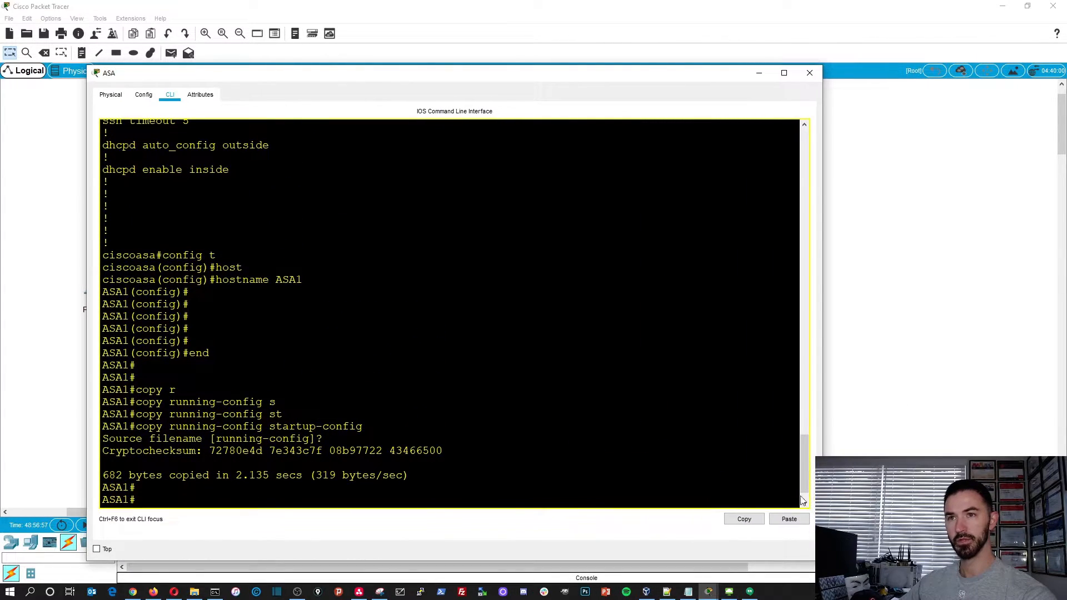
left_click_drag(467, 74, 432, 28)
key("Return")
key("Return")
key("Return")
key("Return")
key("Return")
key("Return")
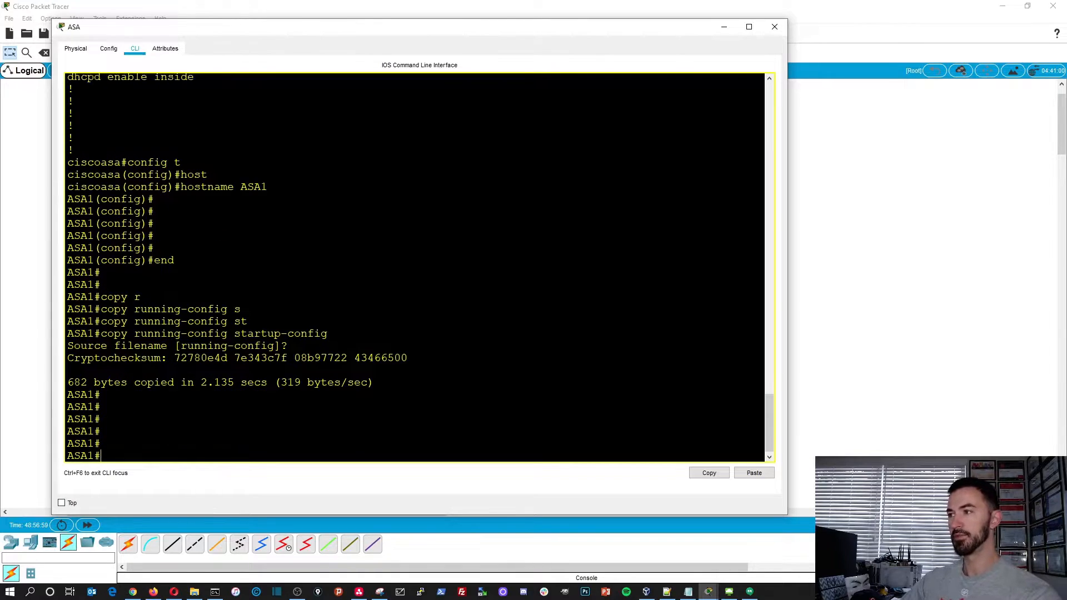
- Enter global configuration mode on the ASA with configure terminal
type("conf")
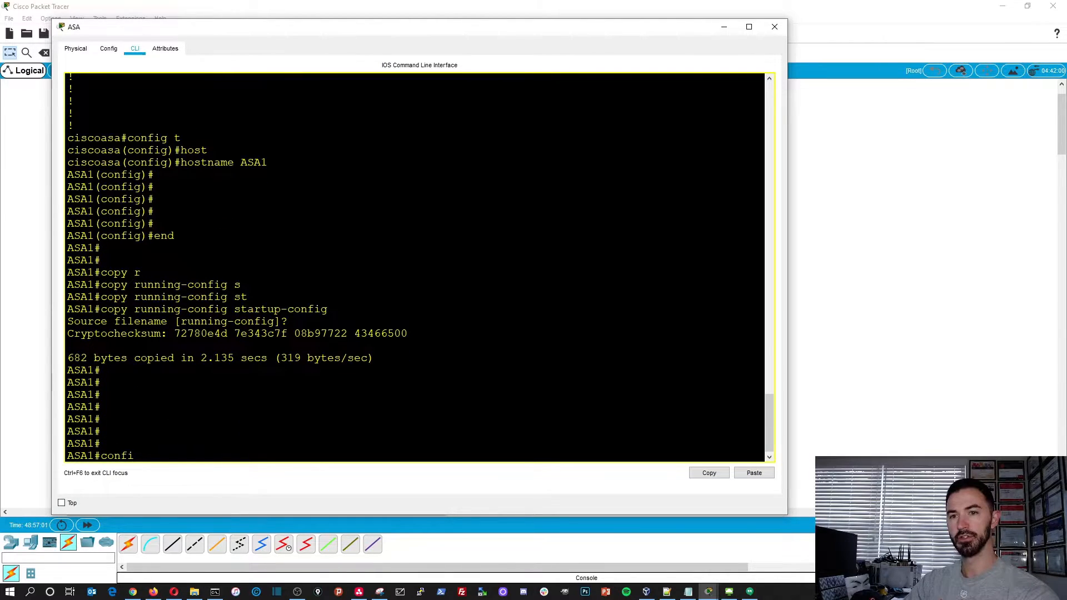
type("i")
key("Tab")
type("ter")
key("Tab")
key("Return")
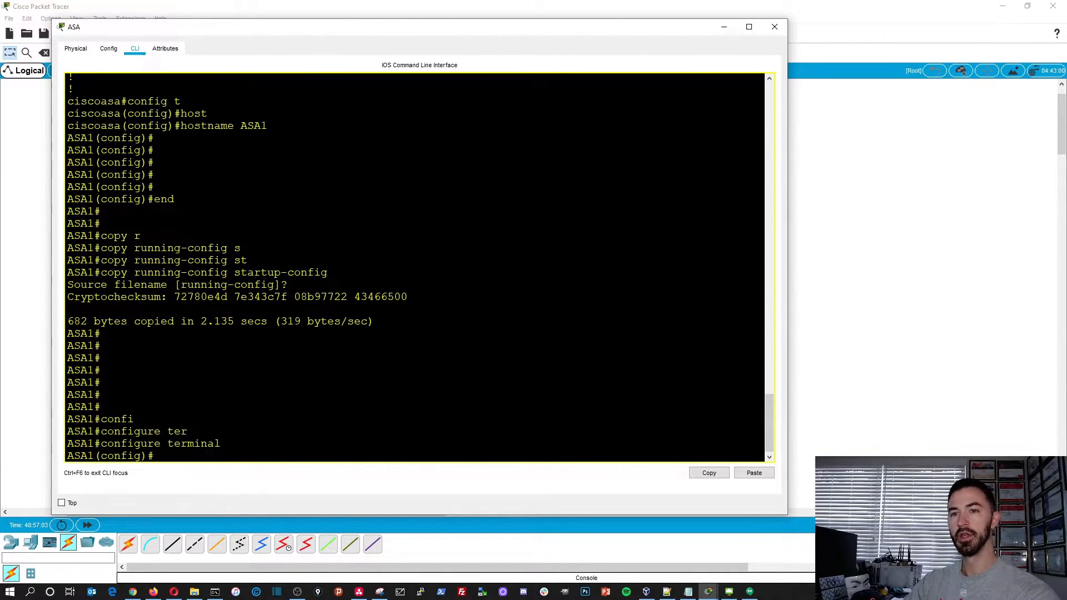
- Define the ASA's DHCP address pool as 172.16.1.5-172.16.1.10 on the inside interface
type("dhc")
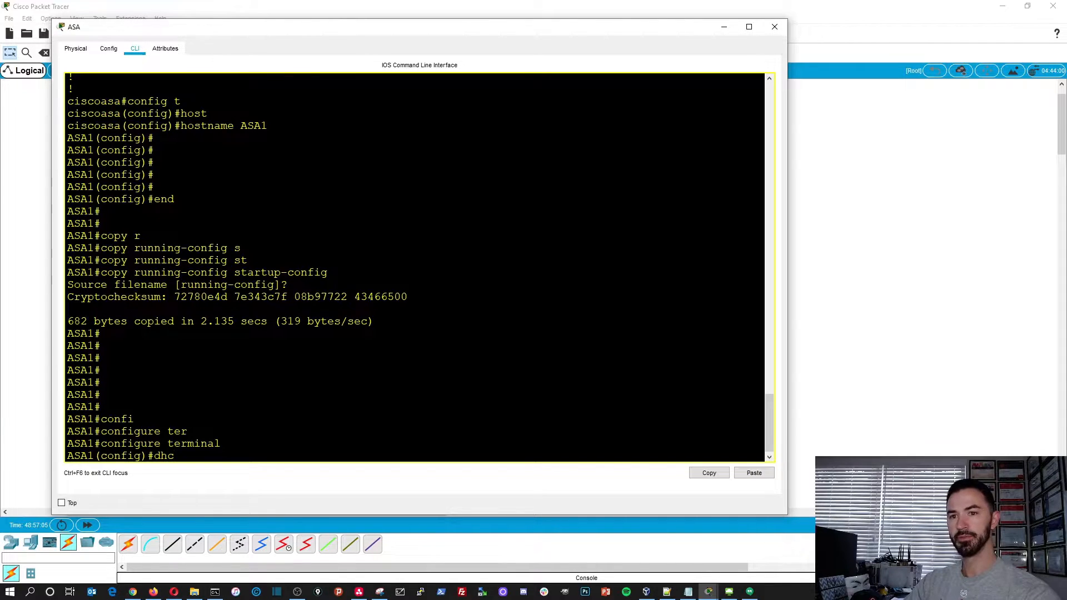
type("p add")
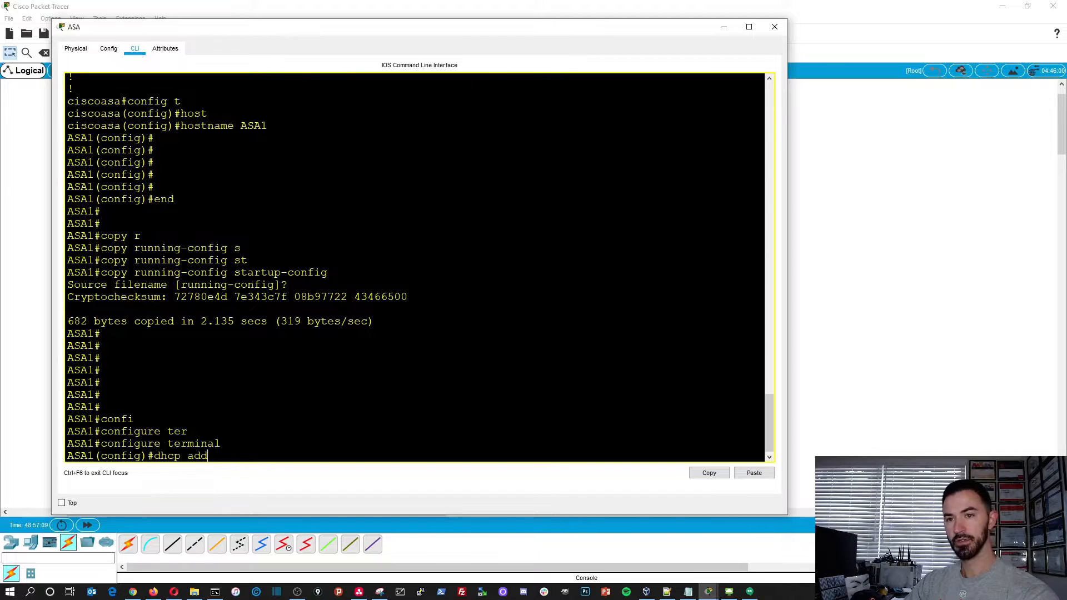
key("BackSpace")
key("BackSpace")
type("ress")
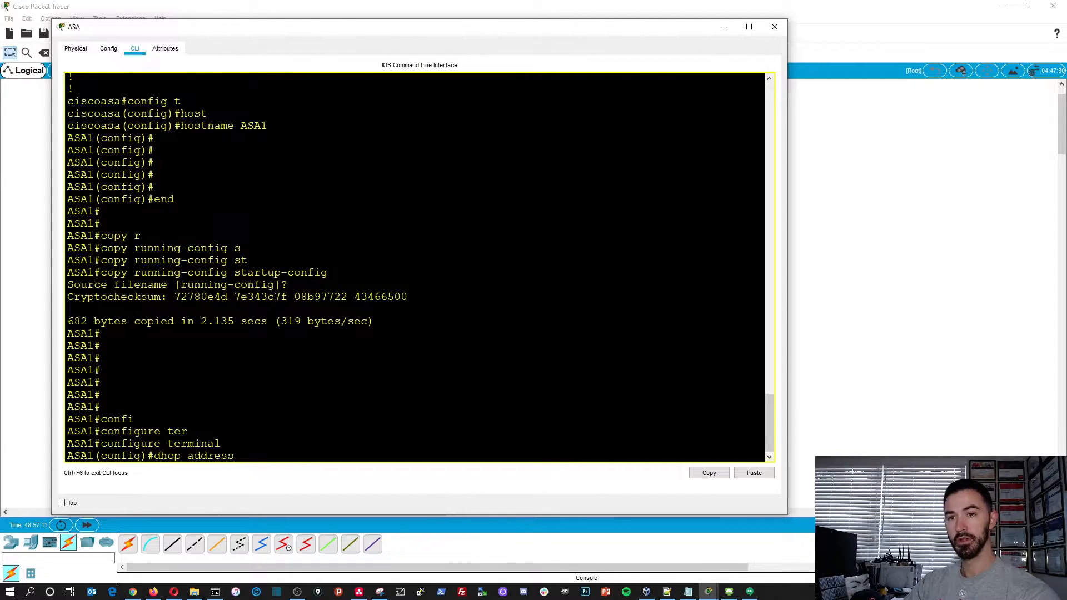
key("Tab")
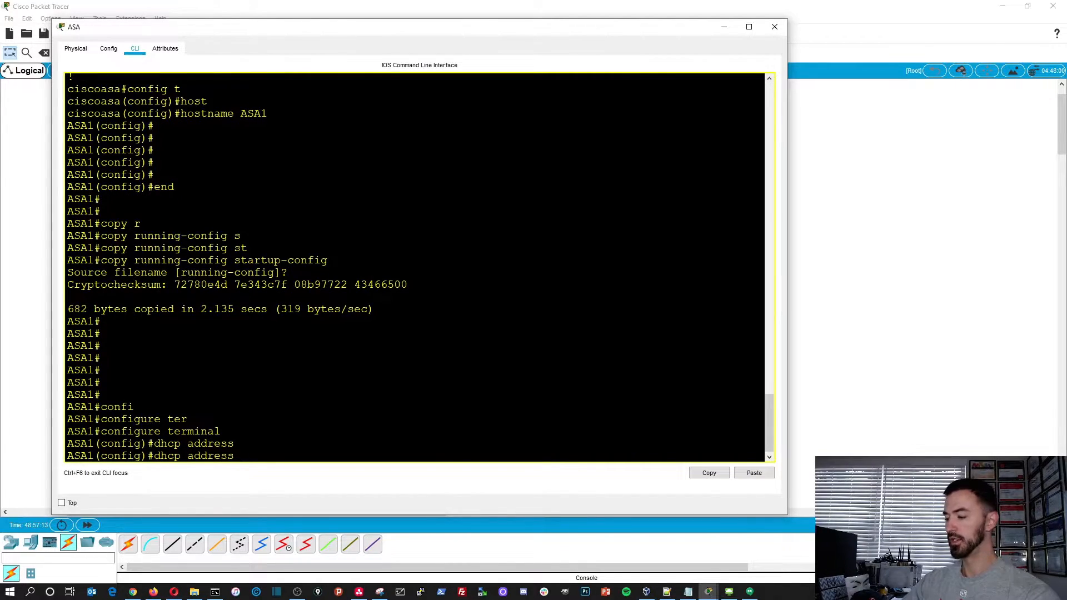
type("172.16.1.5")
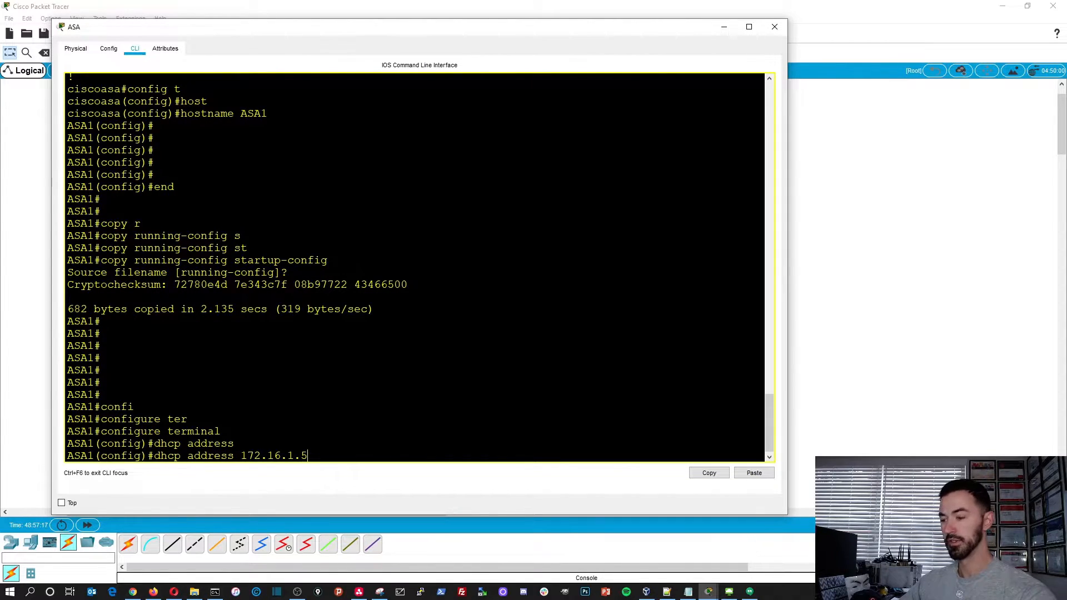
type("-172.16")
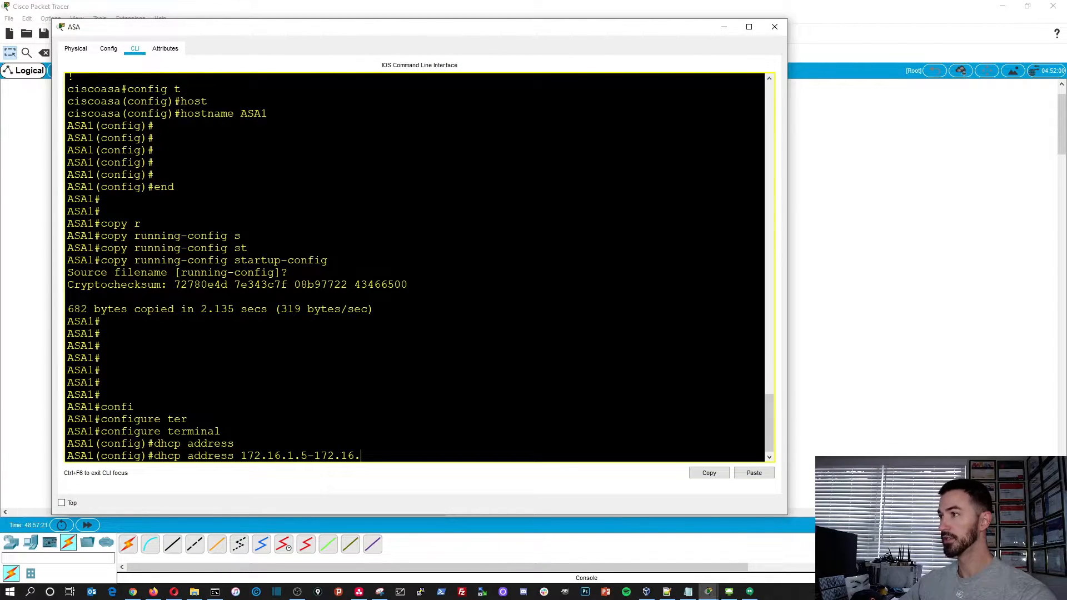
type(".1.10 i")
key("Tab")
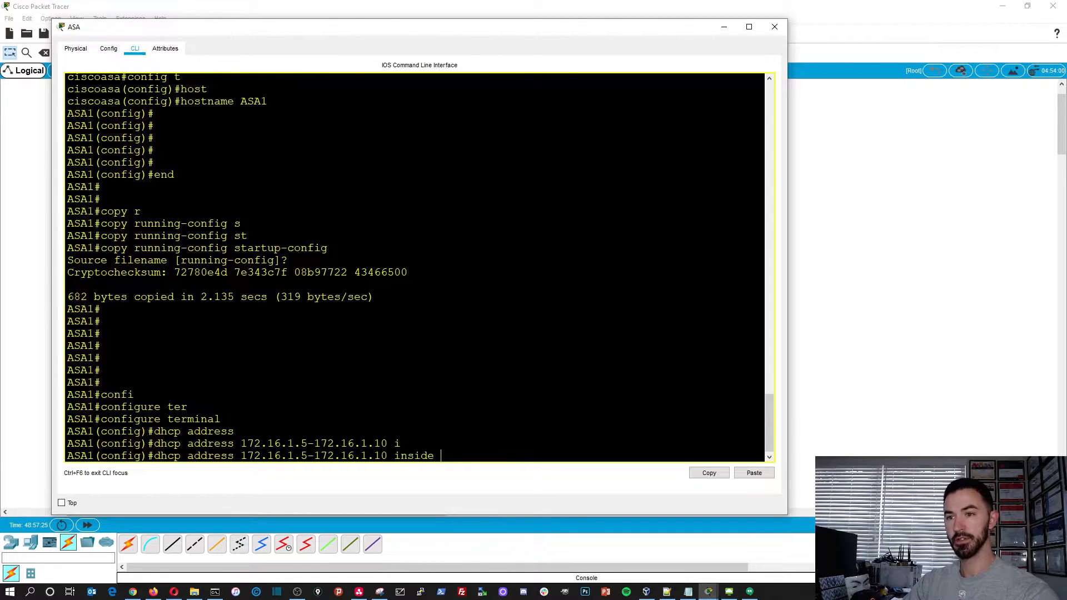
key("Return")
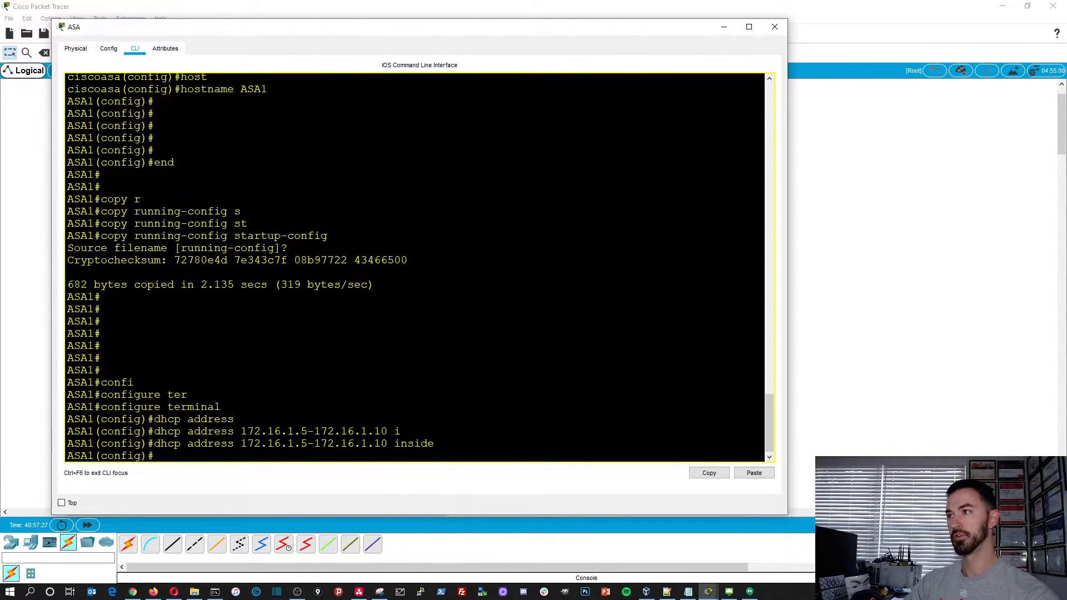
- Set 8.8.8.8 as the DNS server the ASA hands out by DHCP on the inside interface
type("dhc")
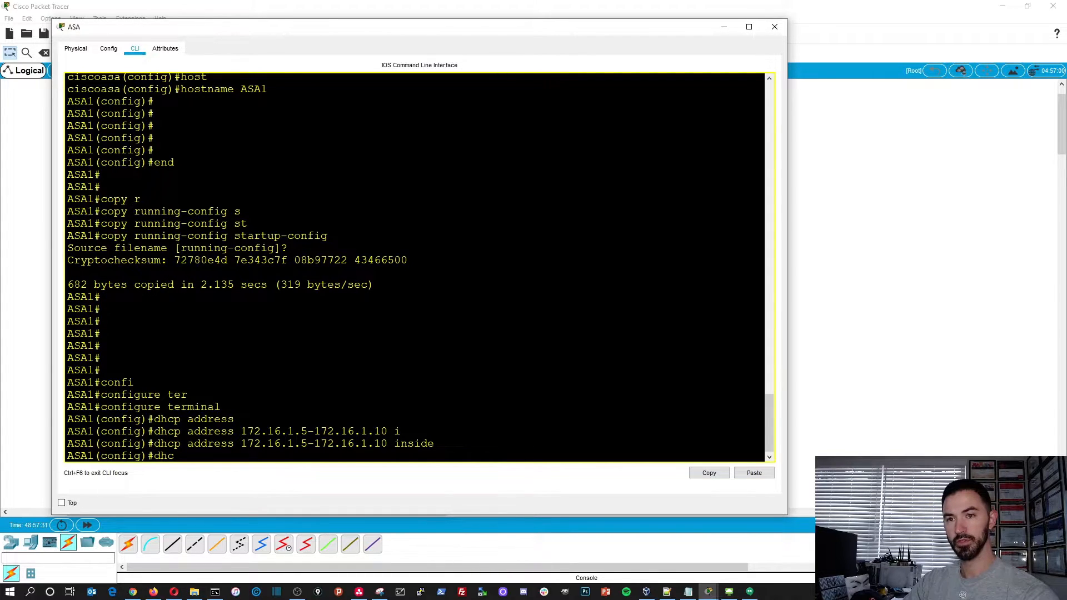
type("p dn")
key("Tab")
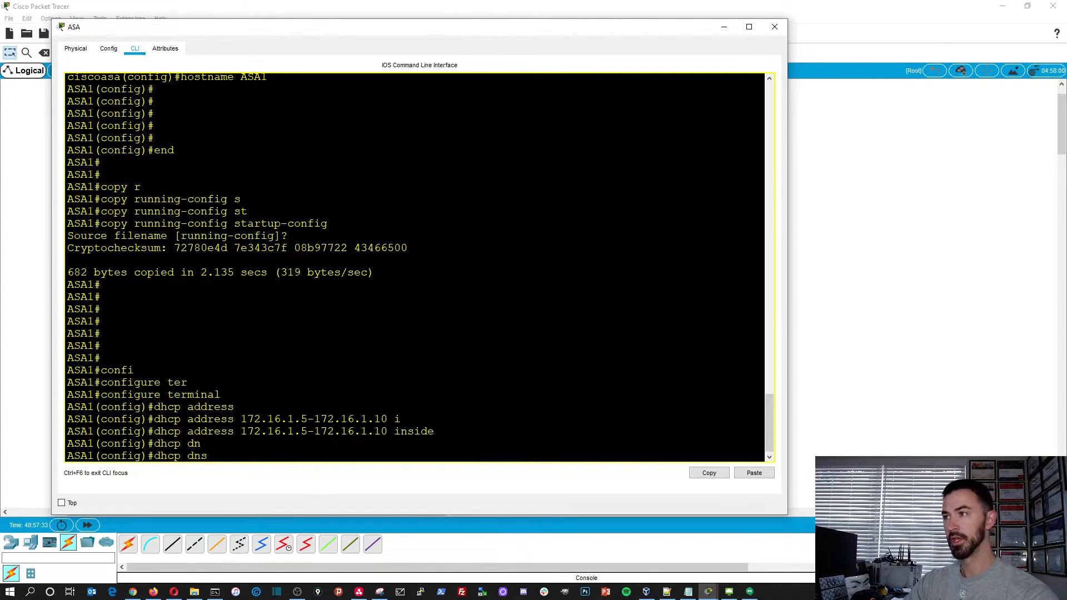
type("8.8.")
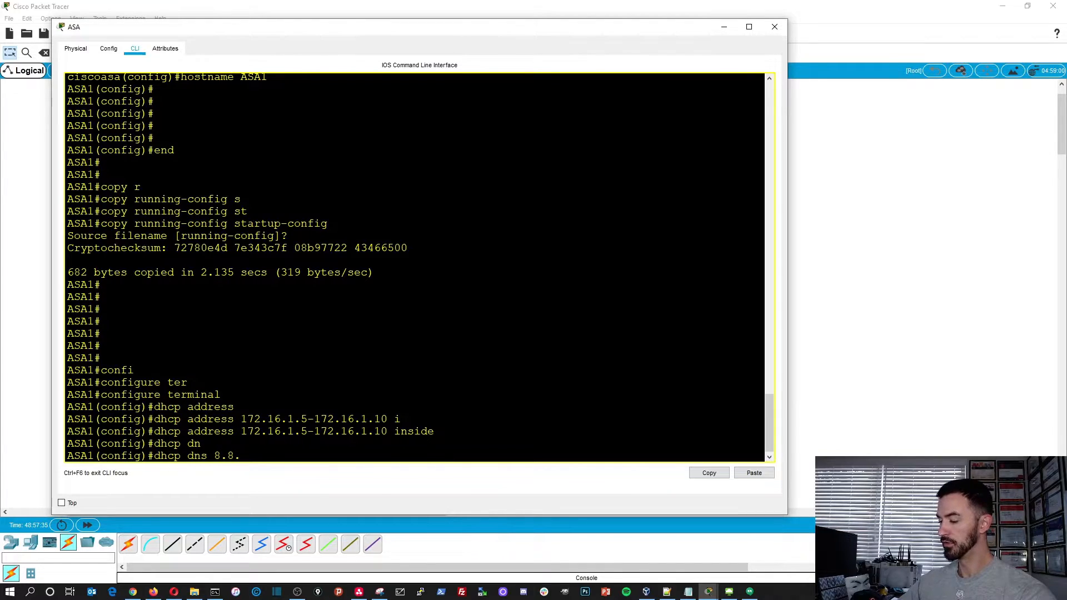
type("8.8 i")
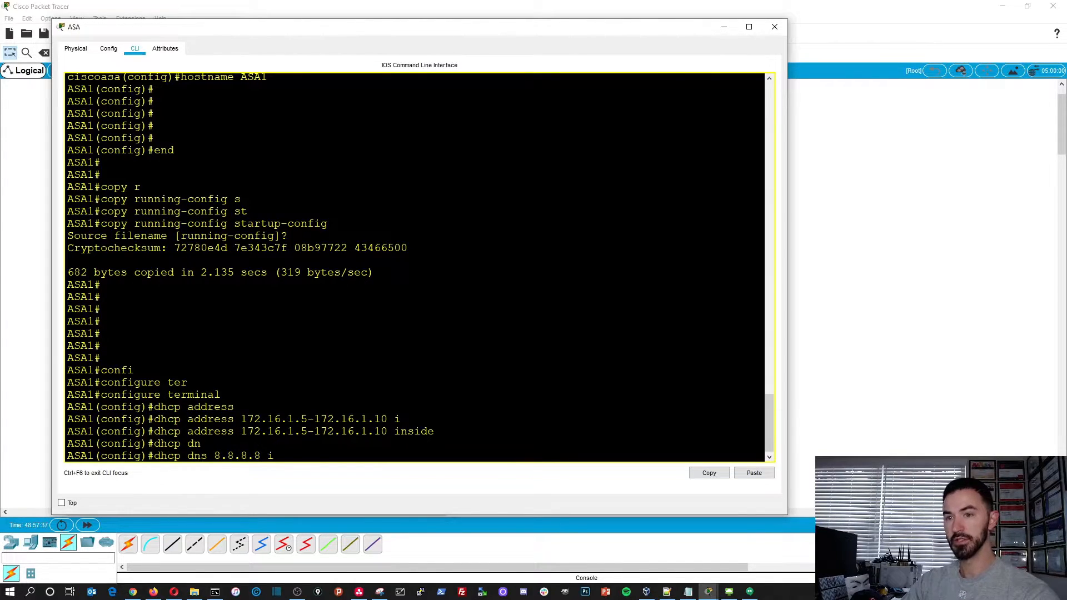
type("n")
key("Tab")
type("in")
key("Tab")
key("Return")
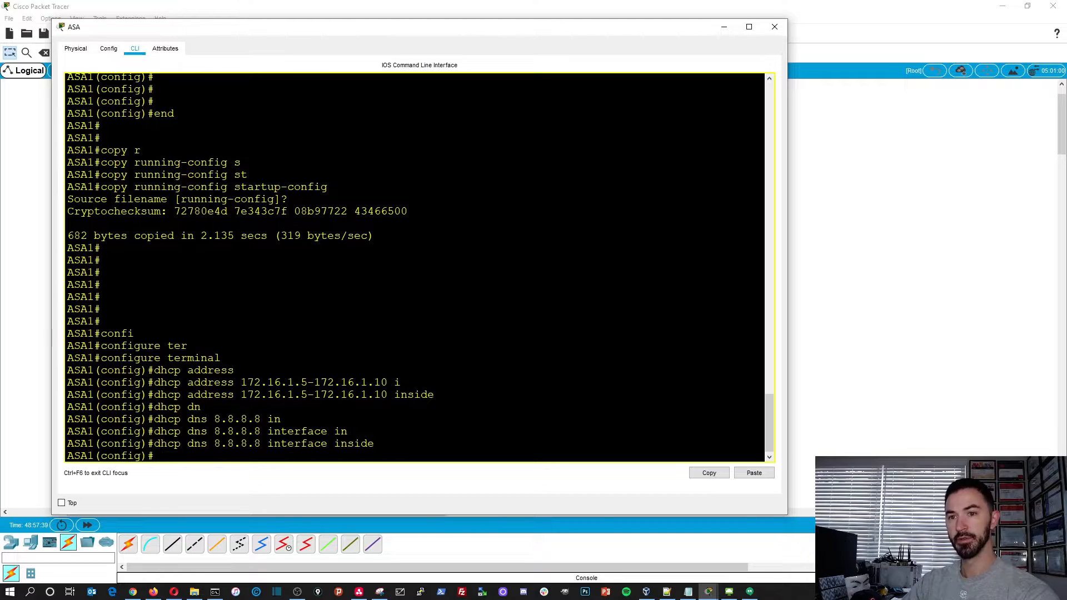
- Leave configuration mode with end and copy the ASA's running-config to startup-config
type("end")
key("Return")
key("Return")
key("Return")
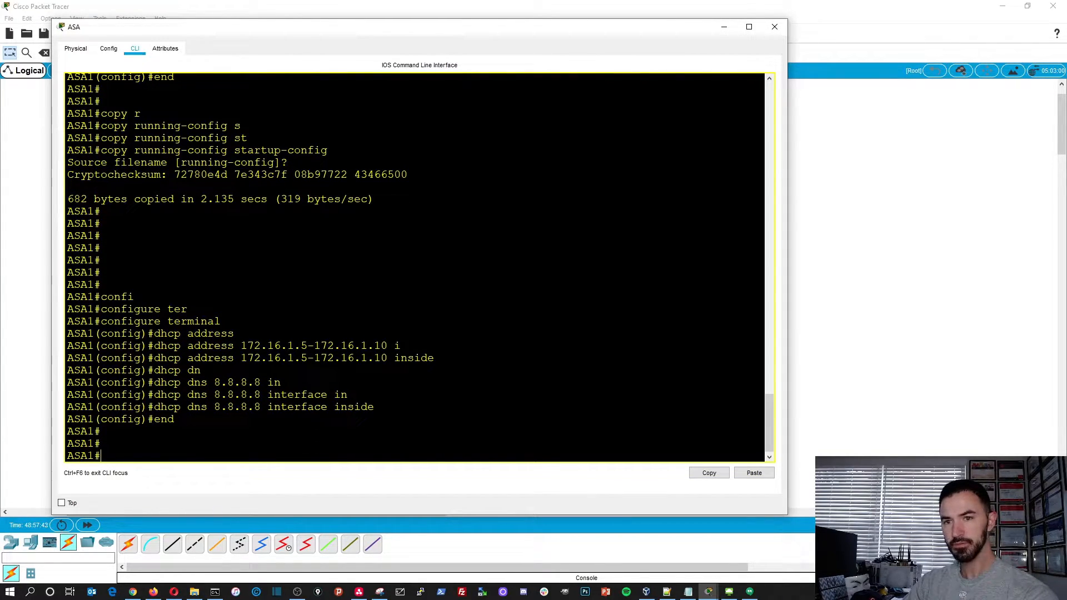
type("co")
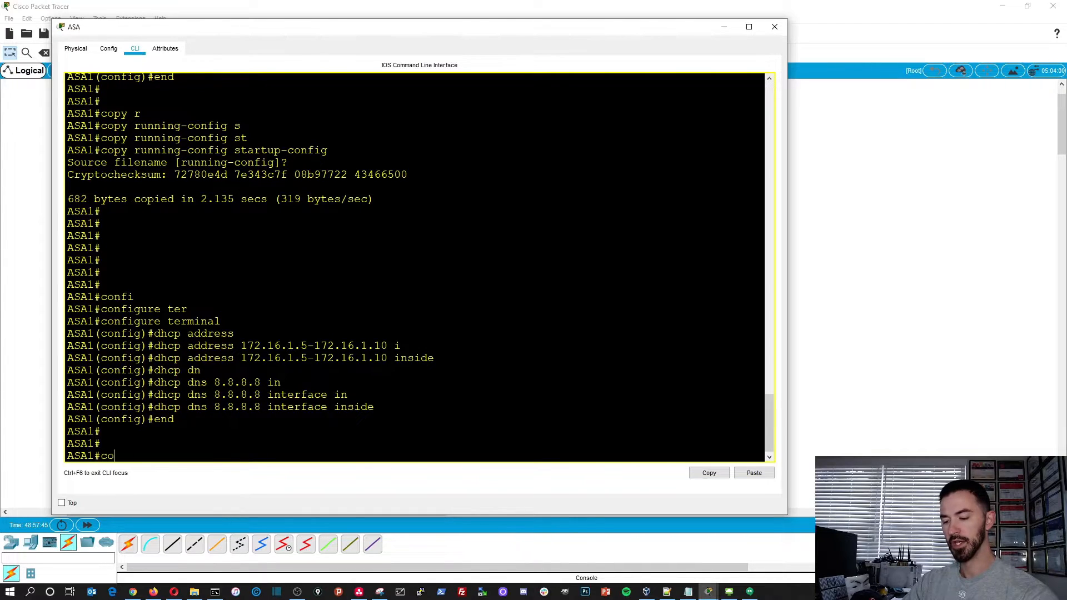
type("py run")
key("Tab")
type("st")
key("Tab")
key("Return")
key("Return")
key("Return")
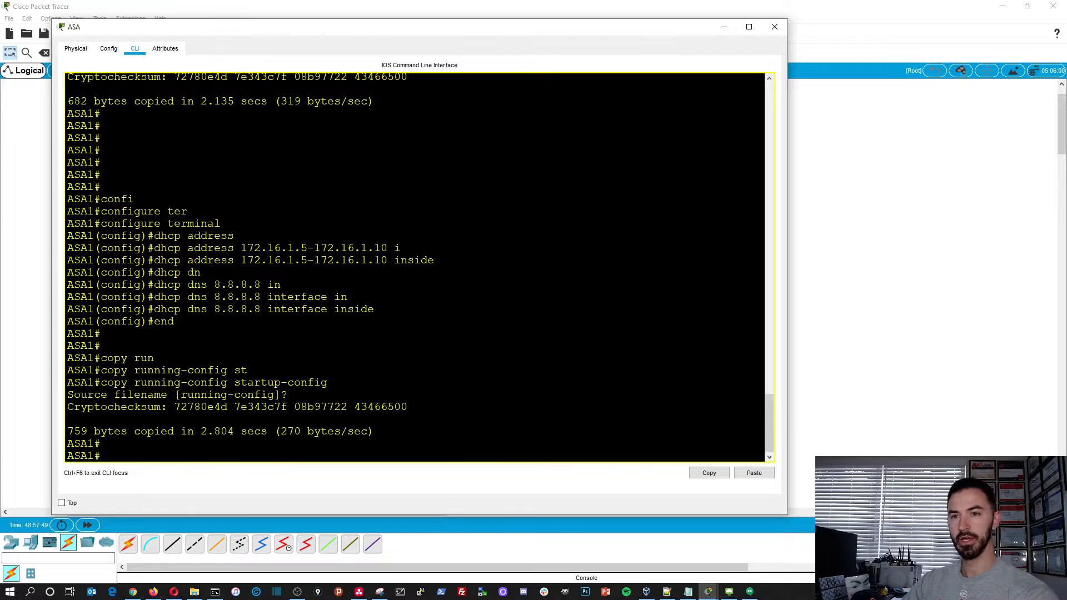
- Minimize the ASA window, renew PC0's address by switching its IPv4 configuration to Static and back to DHCP, and close PC0's window
left_click(724, 27)
left_click(170, 459)
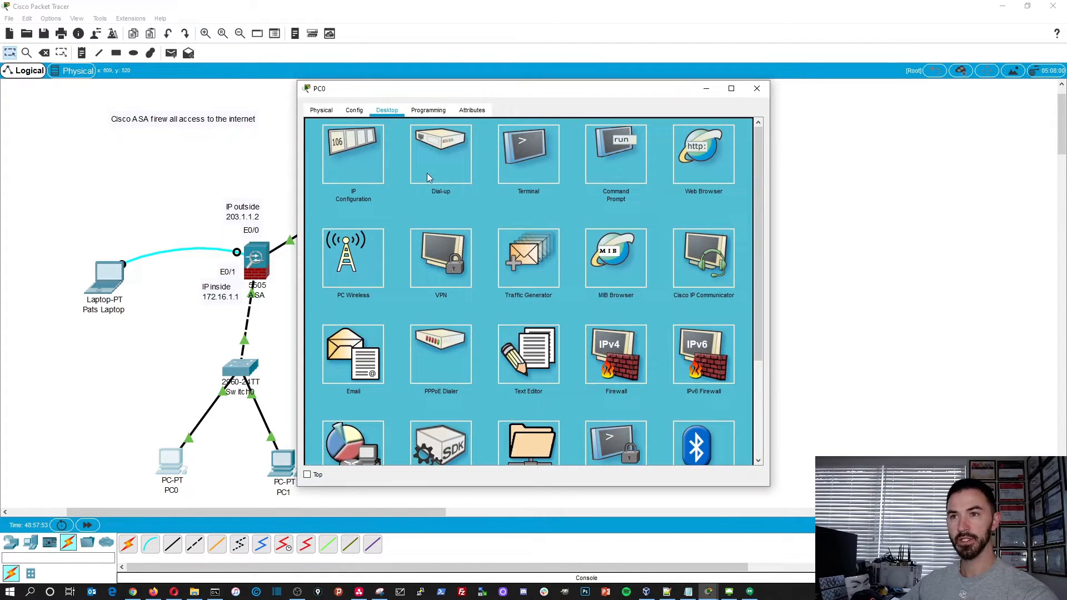
left_click(365, 167)
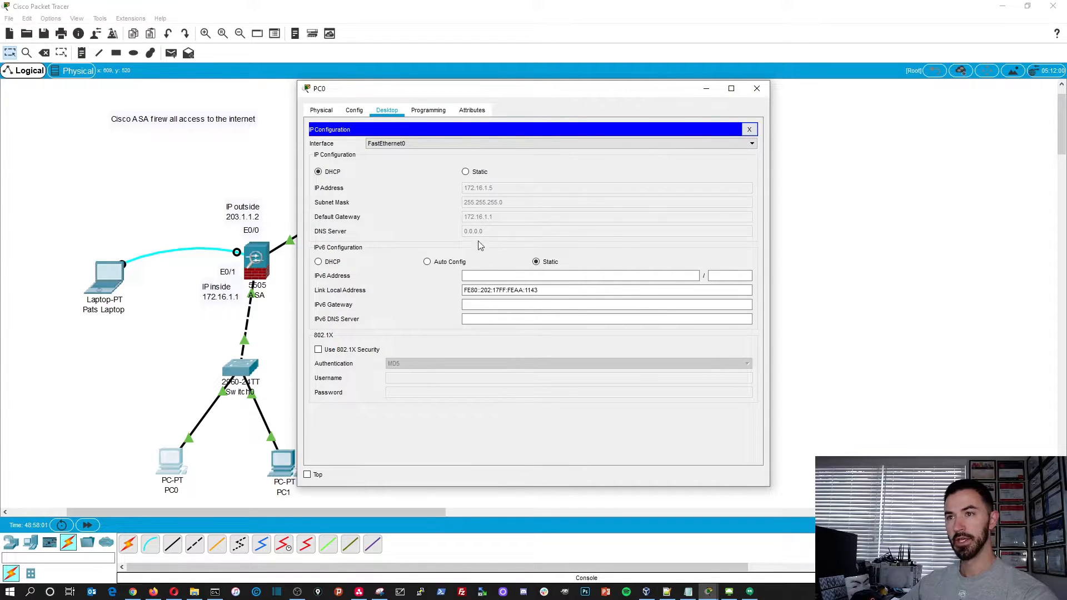
left_click(466, 172)
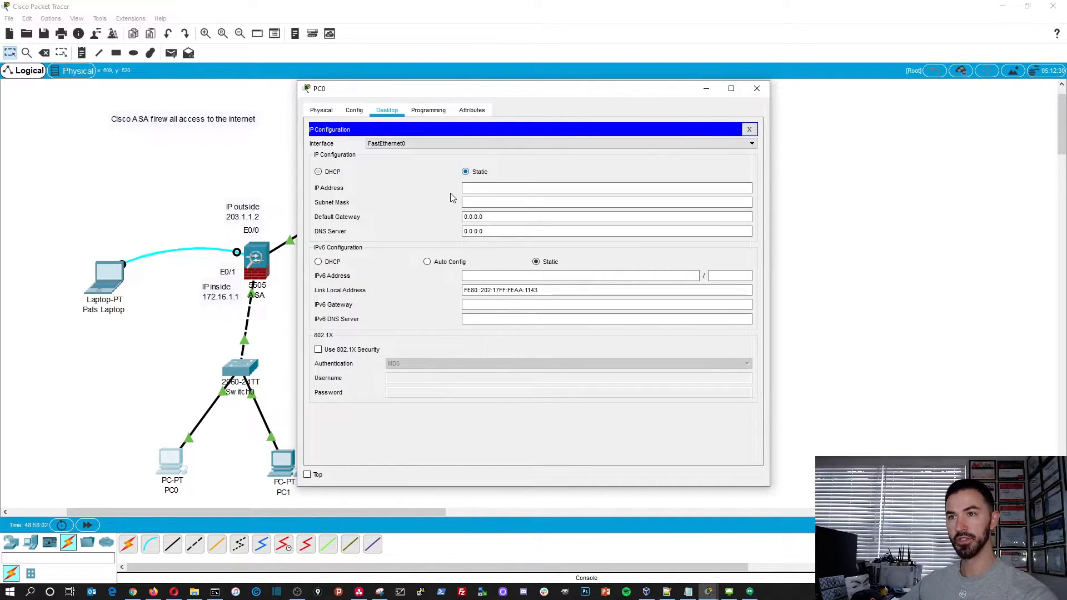
left_click(318, 172)
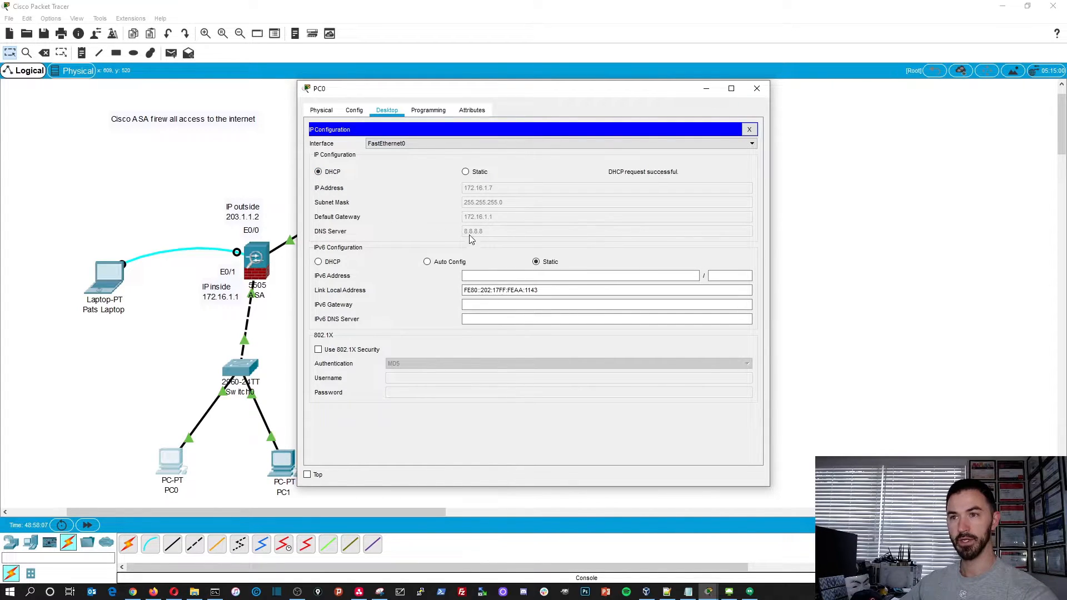
left_click(750, 130)
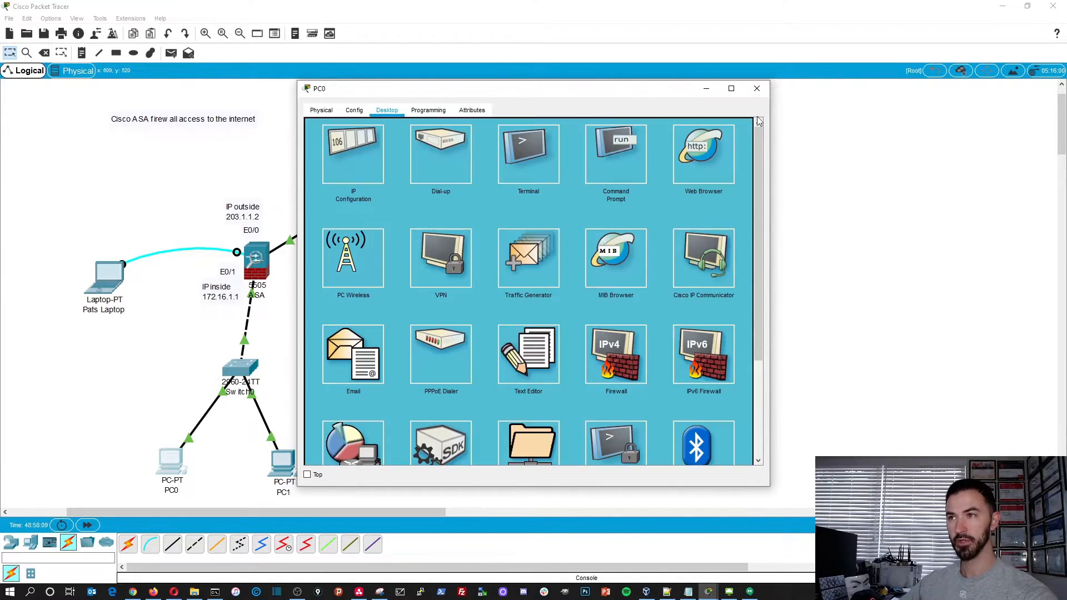
left_click(757, 89)
- Check the DHCP-assigned address, gateway and DNS server in PC1's IP configuration and close its window
left_click(284, 465)
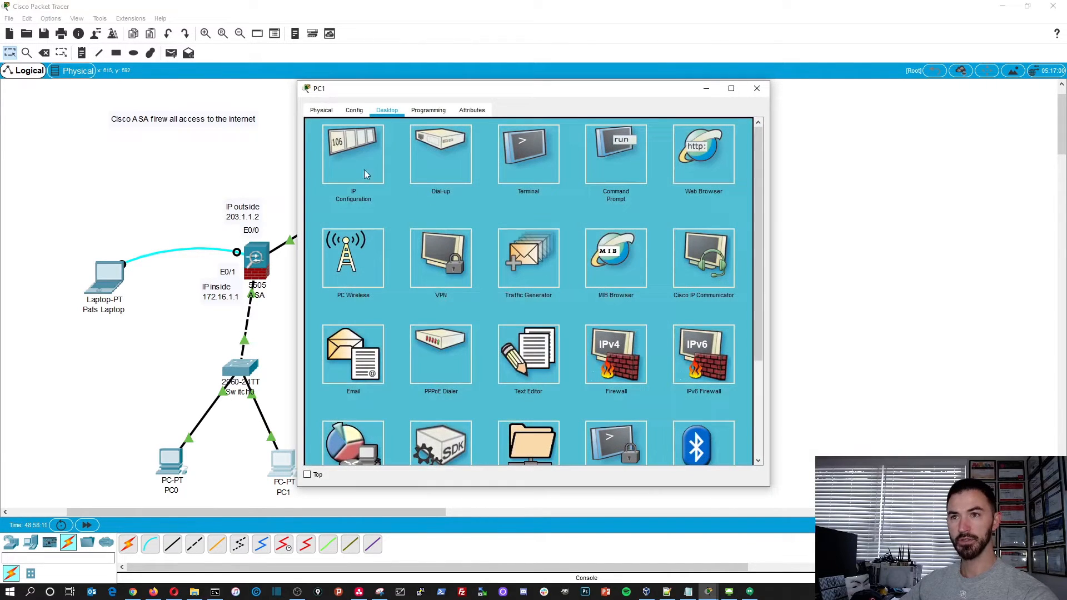
left_click(356, 165)
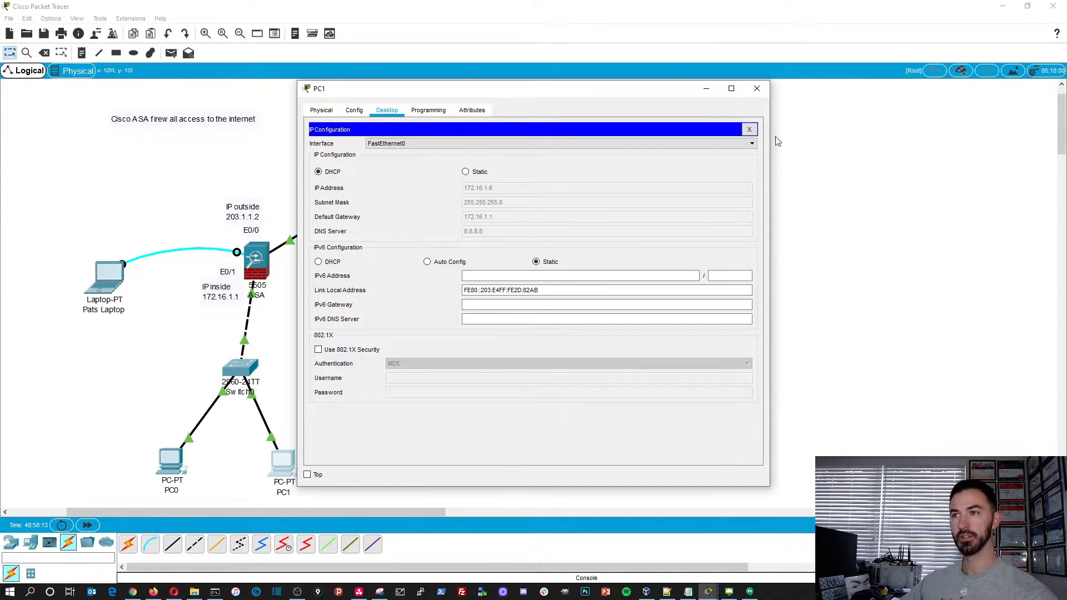
left_click(750, 129)
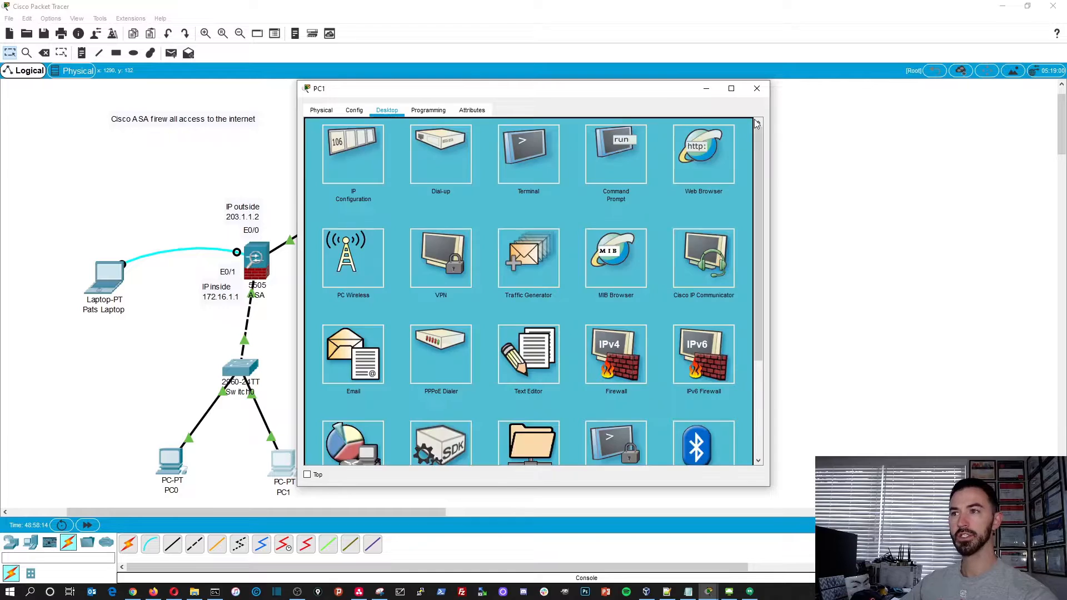
left_click(757, 88)
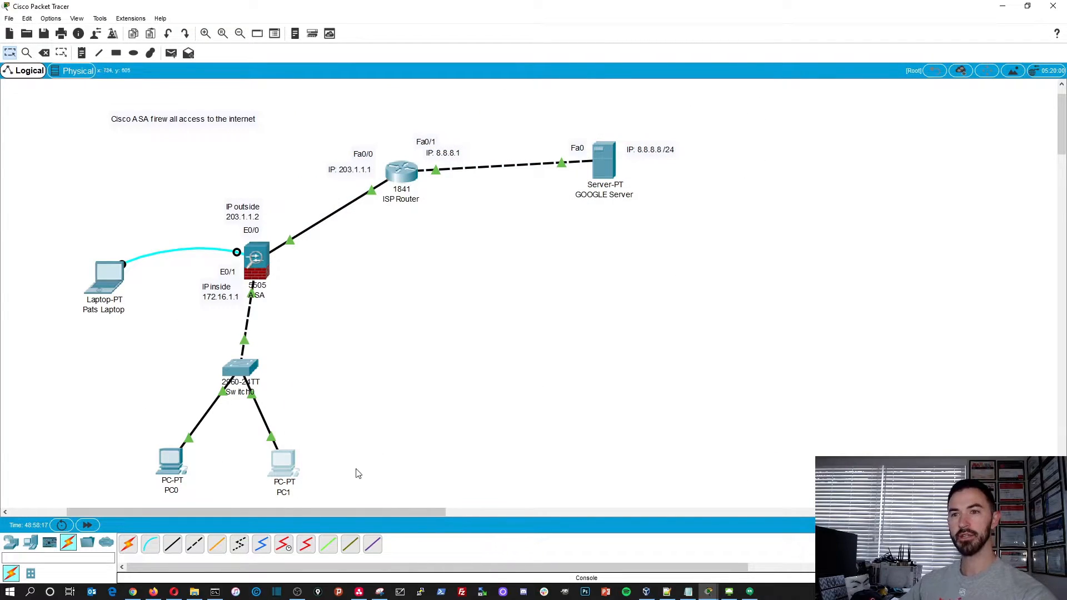
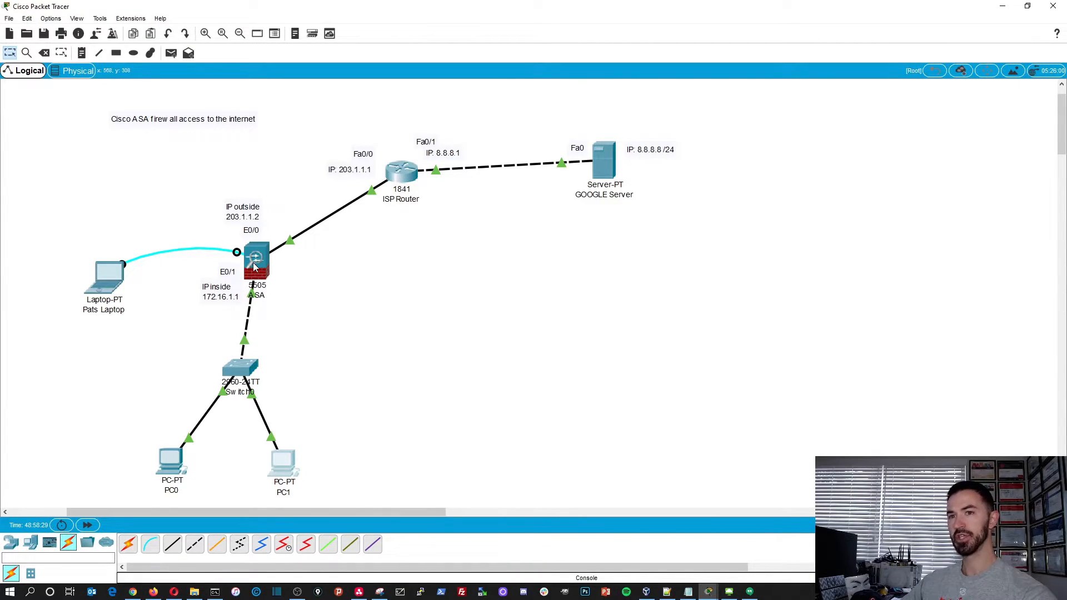
- Open the ASA firewall's command line and enter global configuration mode with configure terminal
left_click(255, 267)
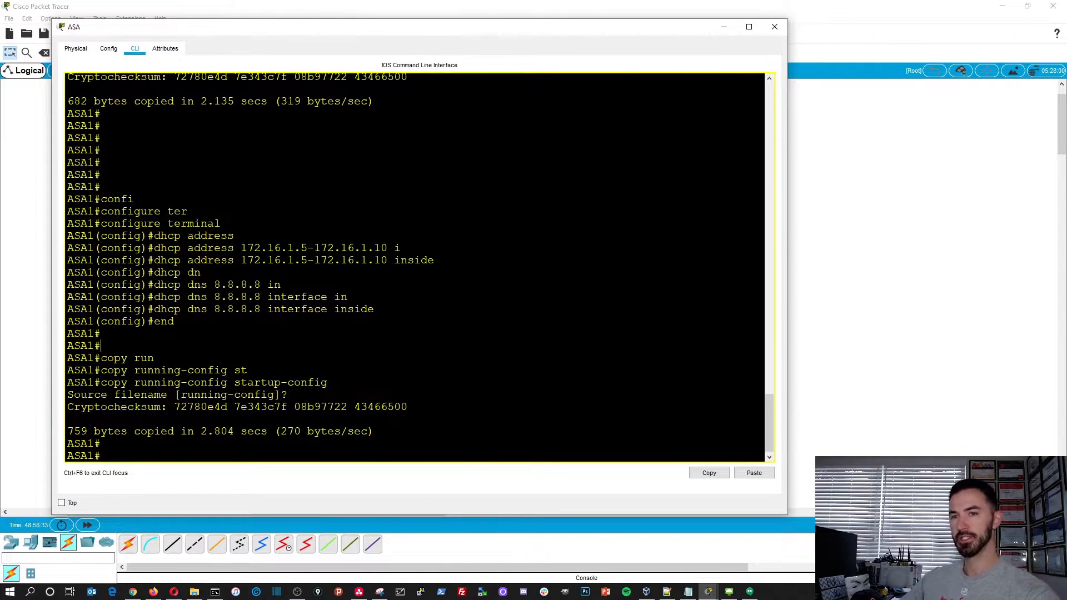
key("Return")
key("Return")
type("config")
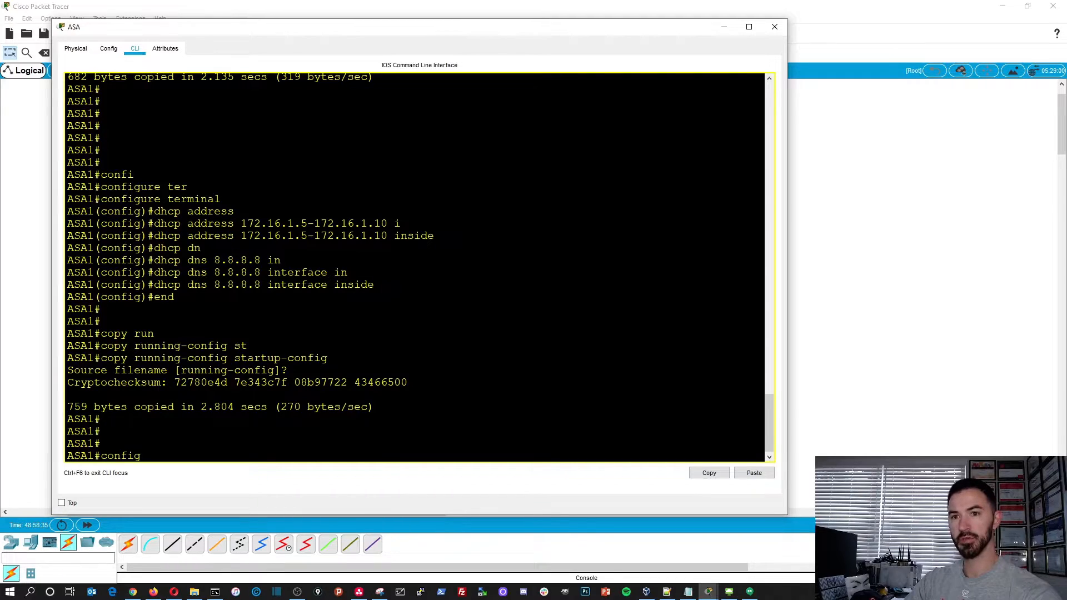
type(" ter")
key("Tab")
key("Return")
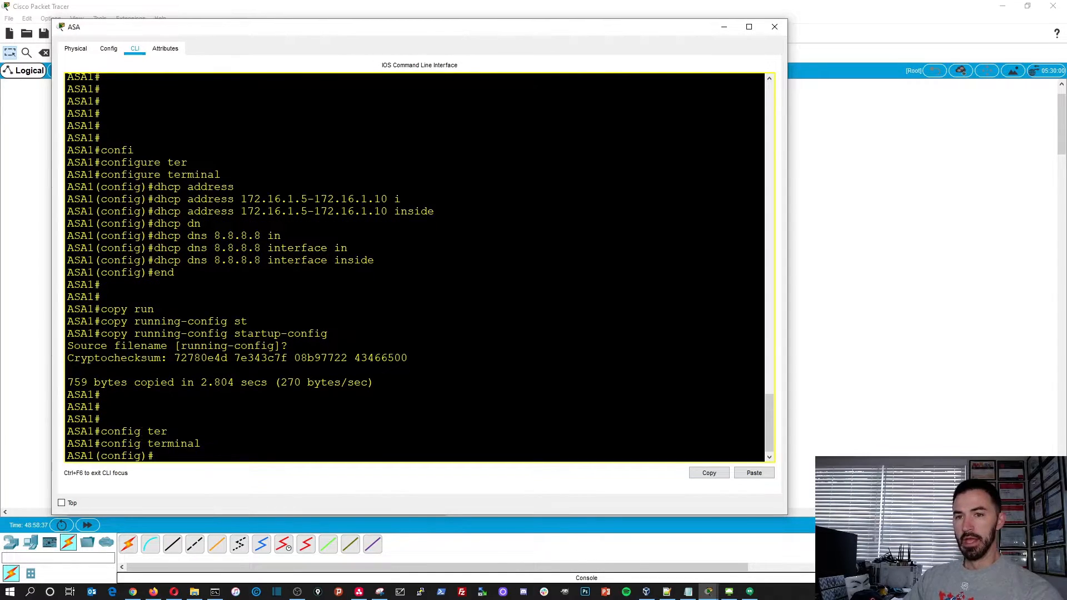
- Add a default route on the ASA's outside interface, 0.0.0.0 0.0.0.0 through gateway 203.1.1.1, and leave configuration mode with end
type("rou")
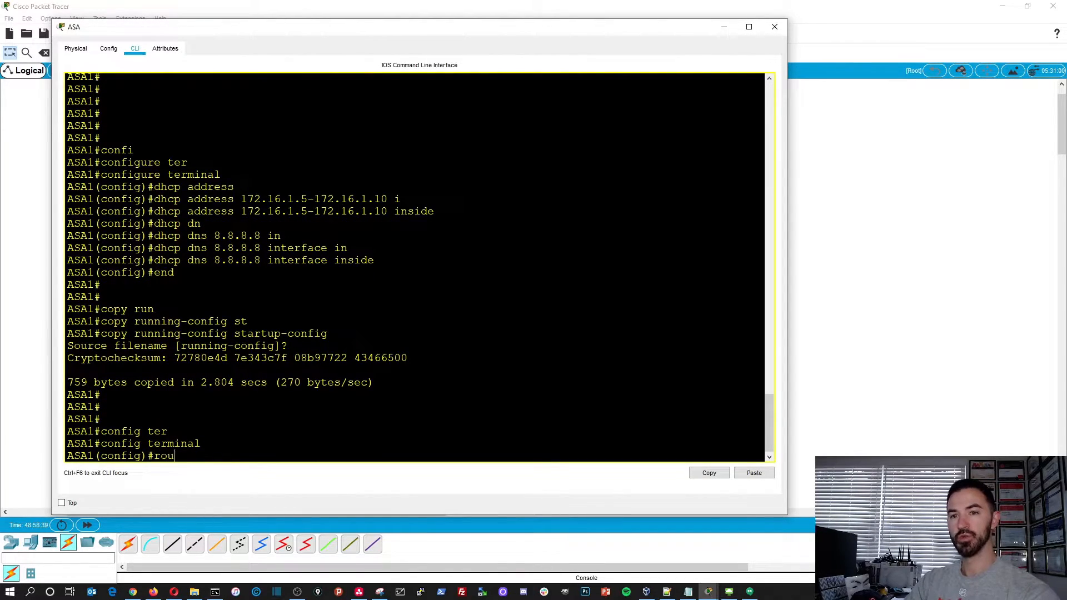
key("Tab")
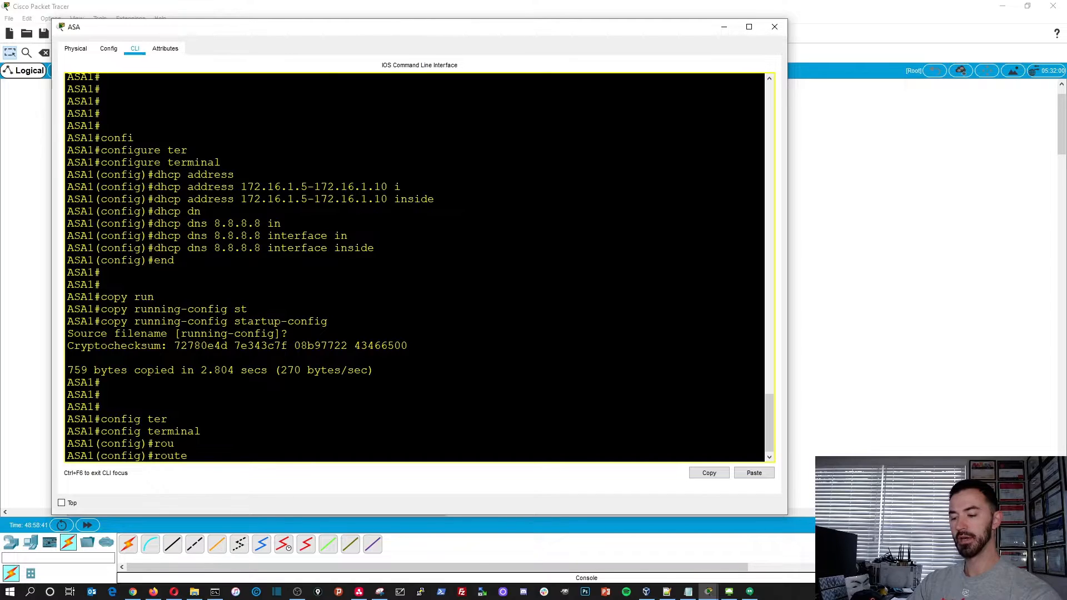
type("?")
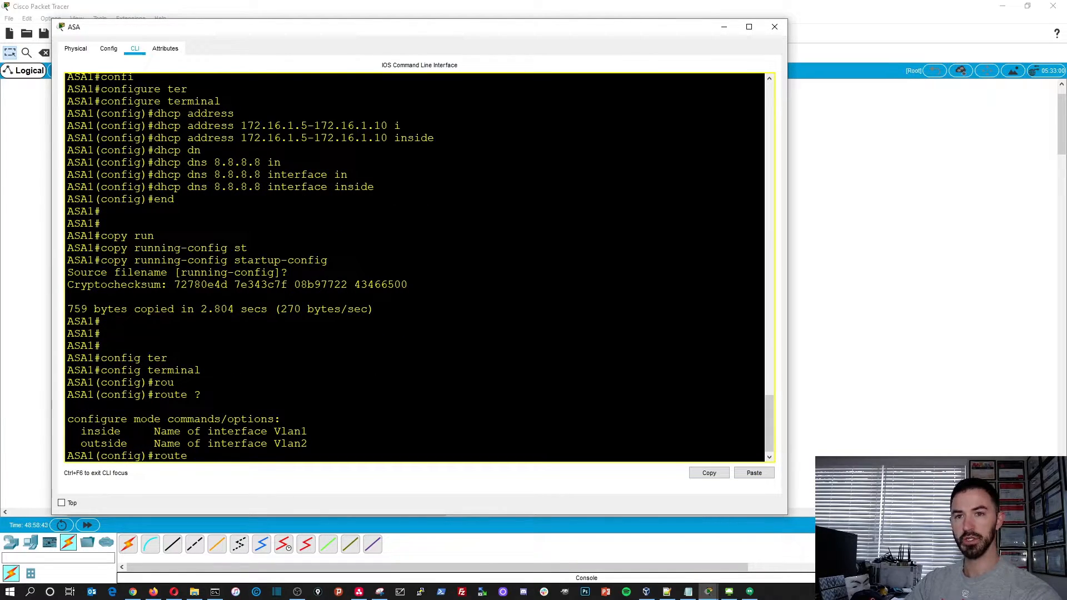
type("ou")
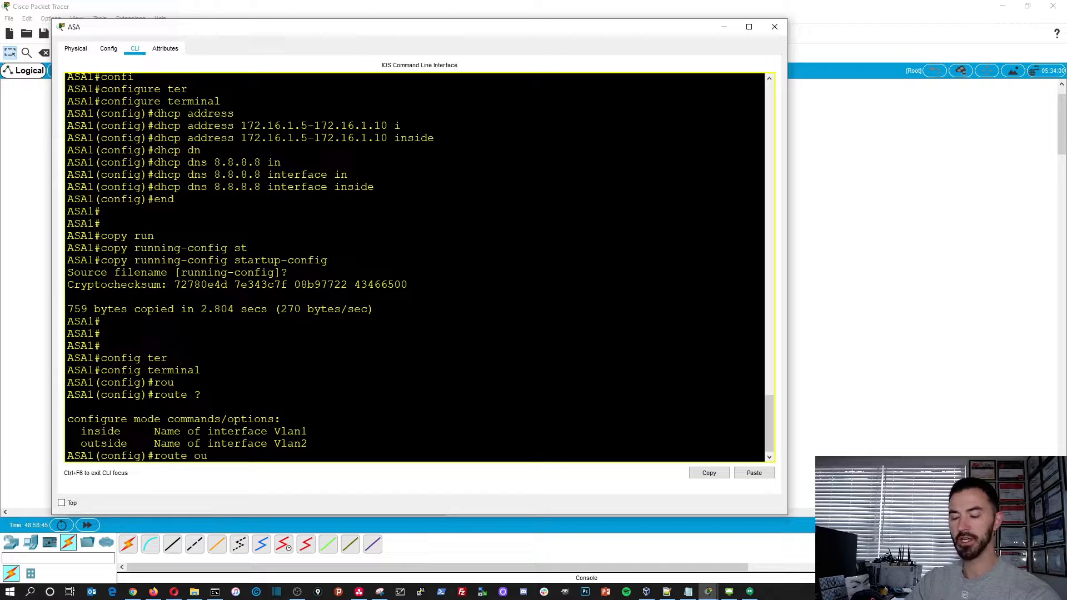
key("Tab")
type("0.0.0.0")
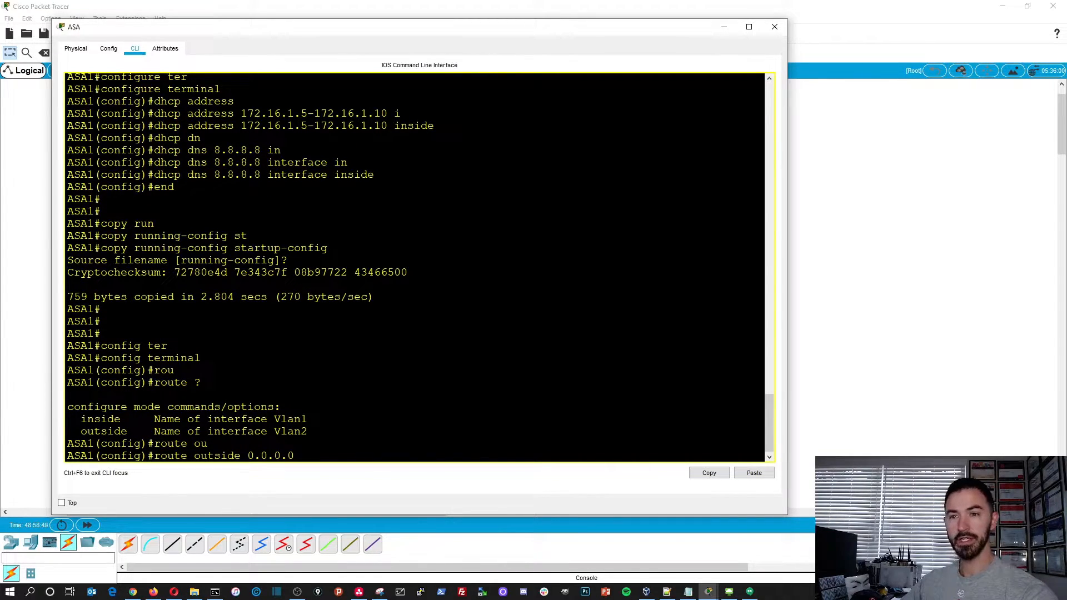
type(" 0.0.0.")
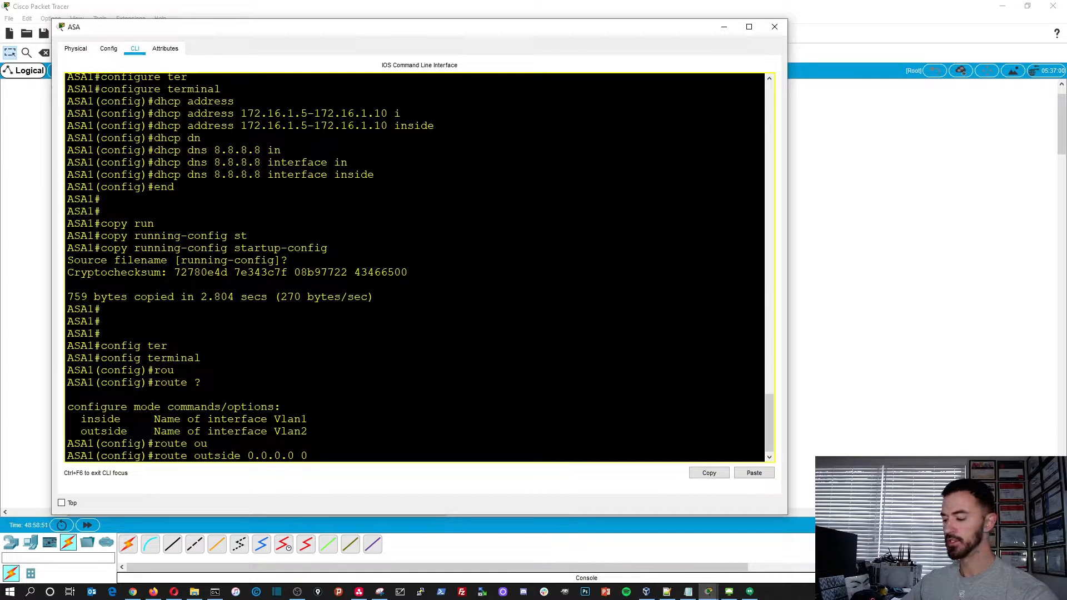
type("0 ?")
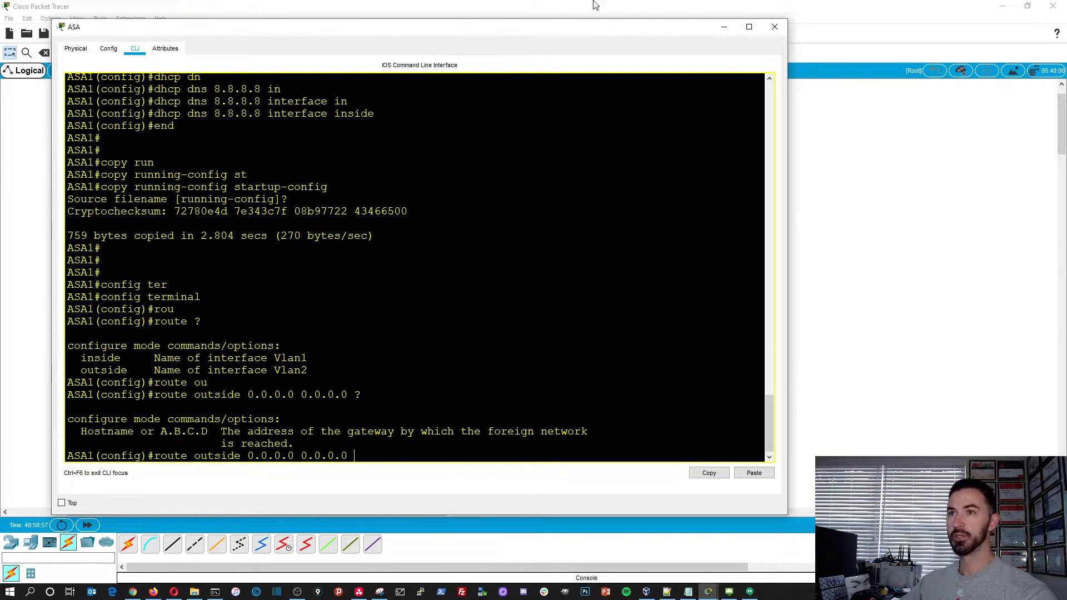
left_click_drag(556, 30, 682, 317)
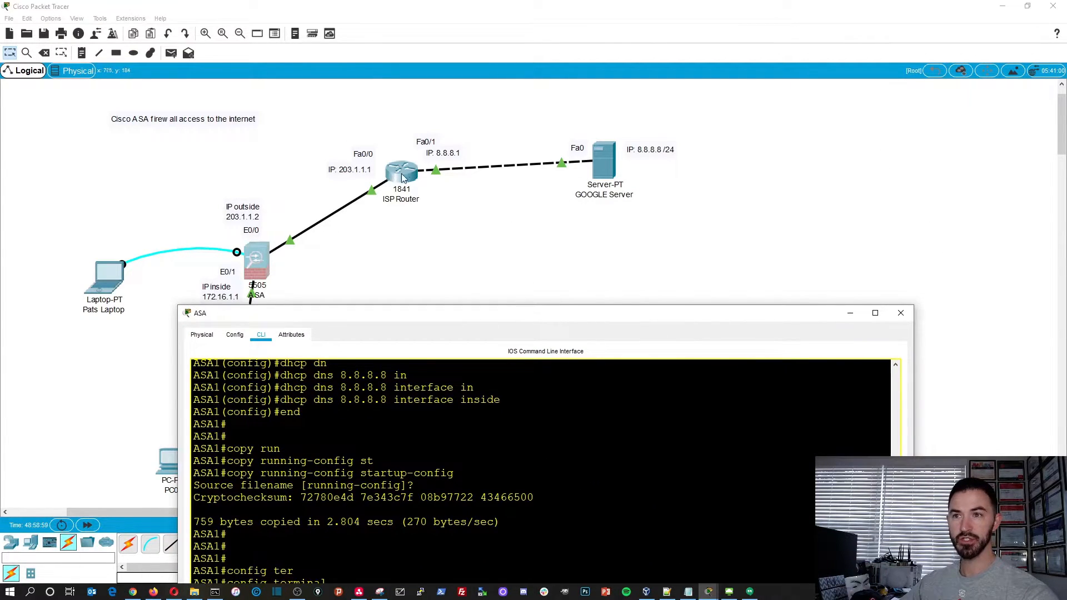
left_click_drag(422, 314, 318, 67)
type("203.1.1.1")
key("Return")
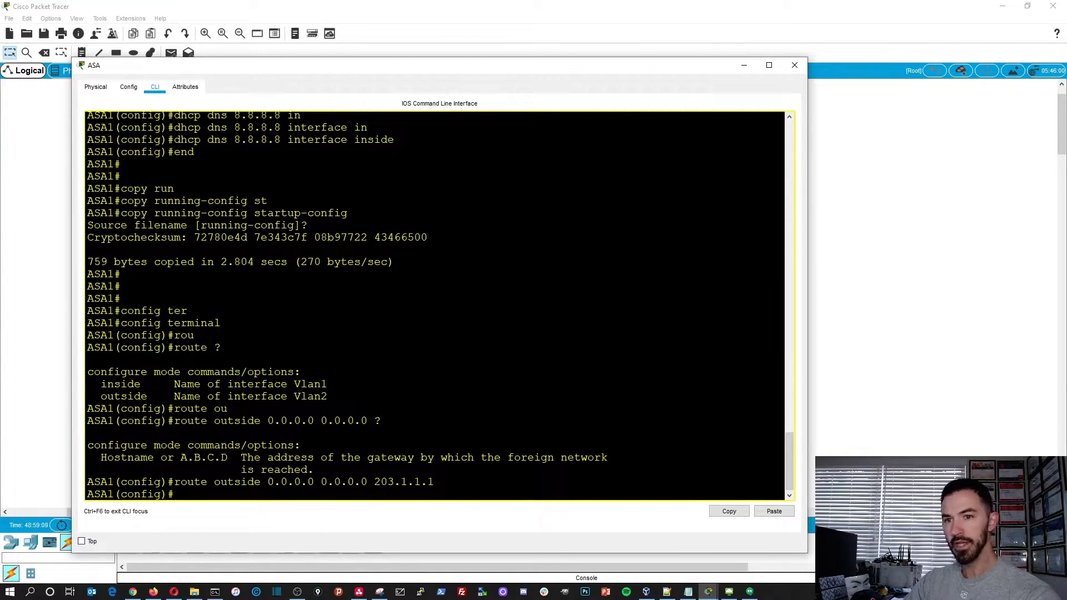
type("end")
key("Return")
key("Return")
key("Return")
- Display the ASA's routing table with show route and check the static default route entry
type("show")
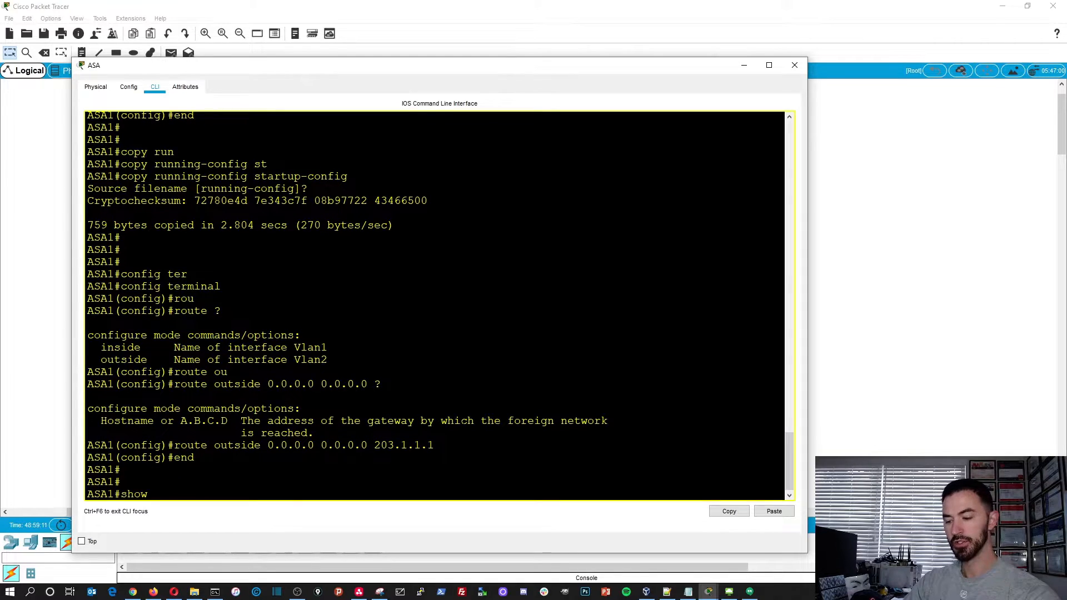
type(" ip rou")
key("Tab")
key("BackSpace")
key("BackSpace")
key("BackSpace")
key("BackSpace")
key("BackSpace")
key("BackSpace")
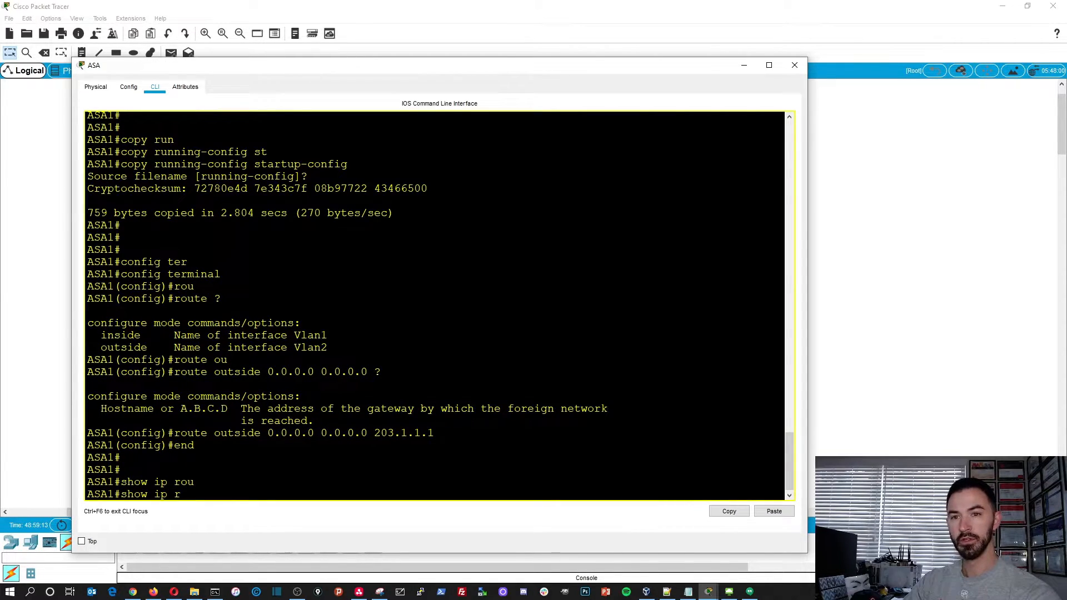
type("rou")
key("Tab")
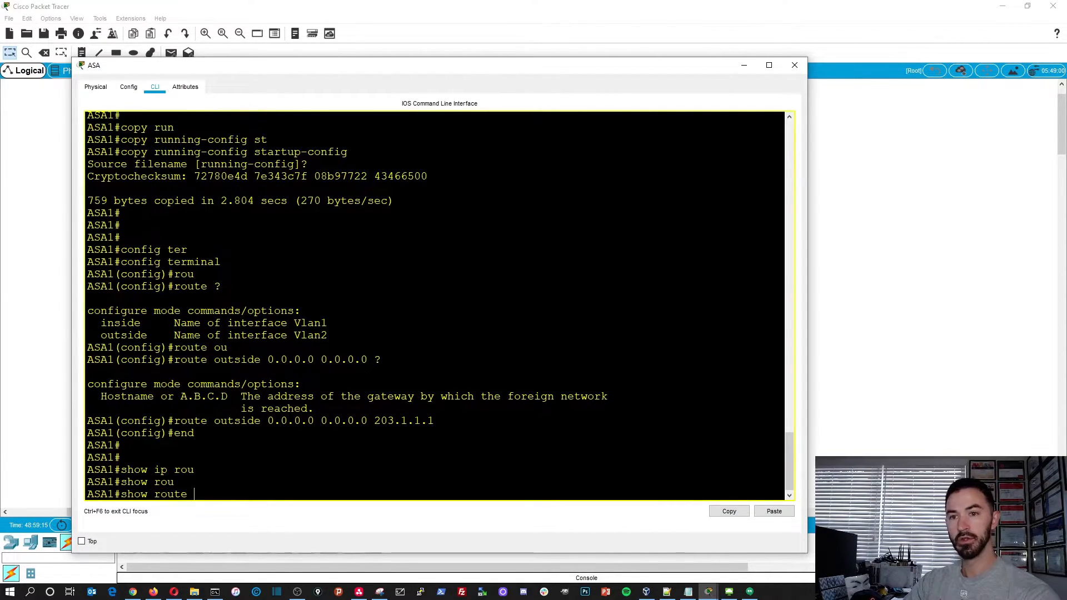
key("Return")
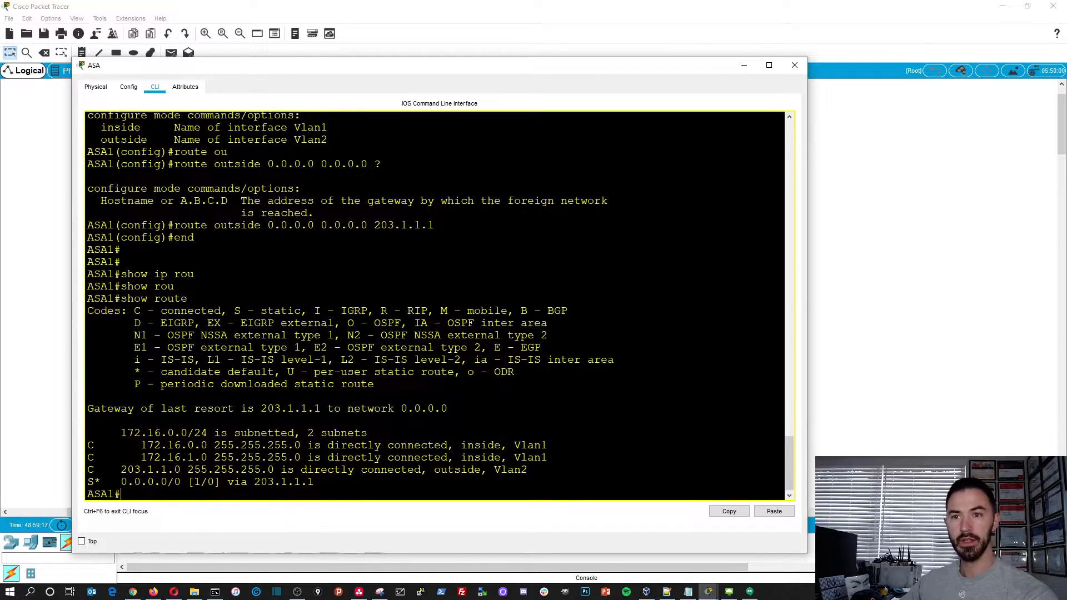
left_click_drag(113, 482, 315, 482)
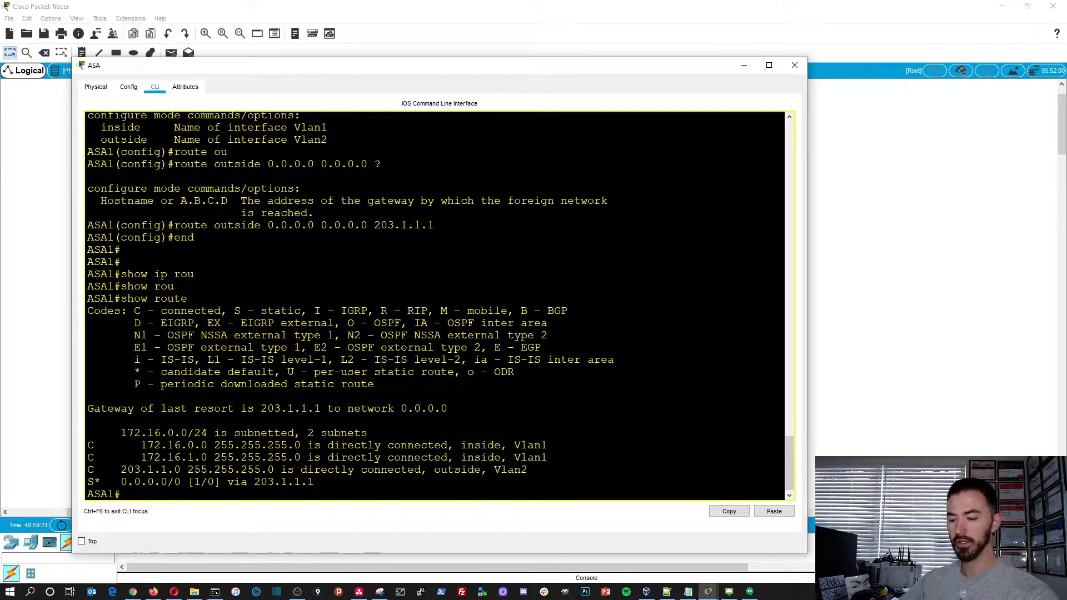
- Copy the ASA's running-config to startup-config and close the ASA window
type("copy ru")
key("Tab")
type("st")
key("Tab")
key("Return")
key("Return")
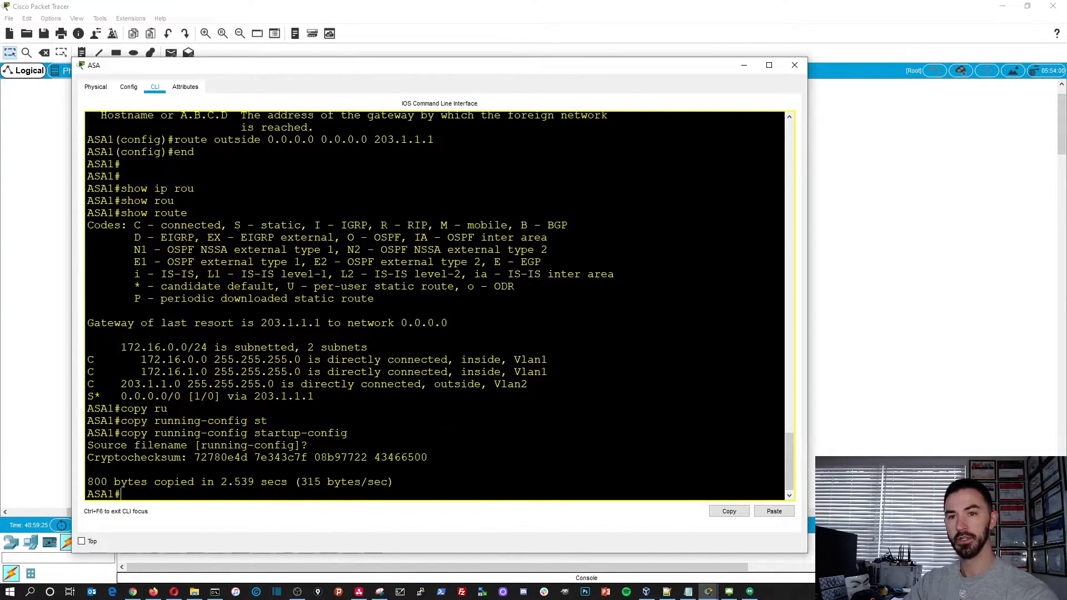
key("Return")
key("Return")
key("Return")
key("Return")
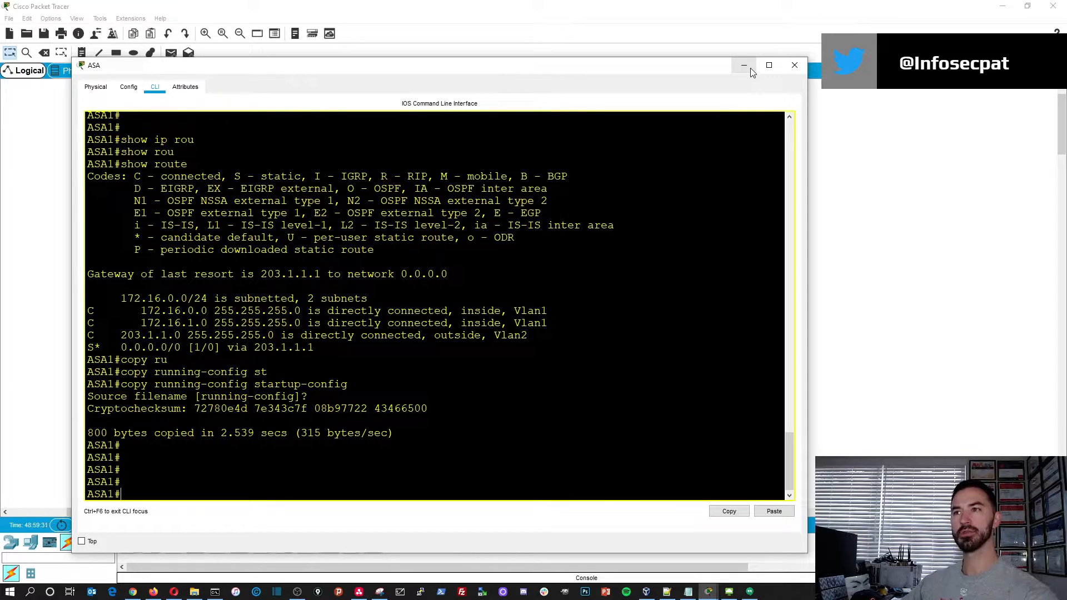
left_click(793, 64)
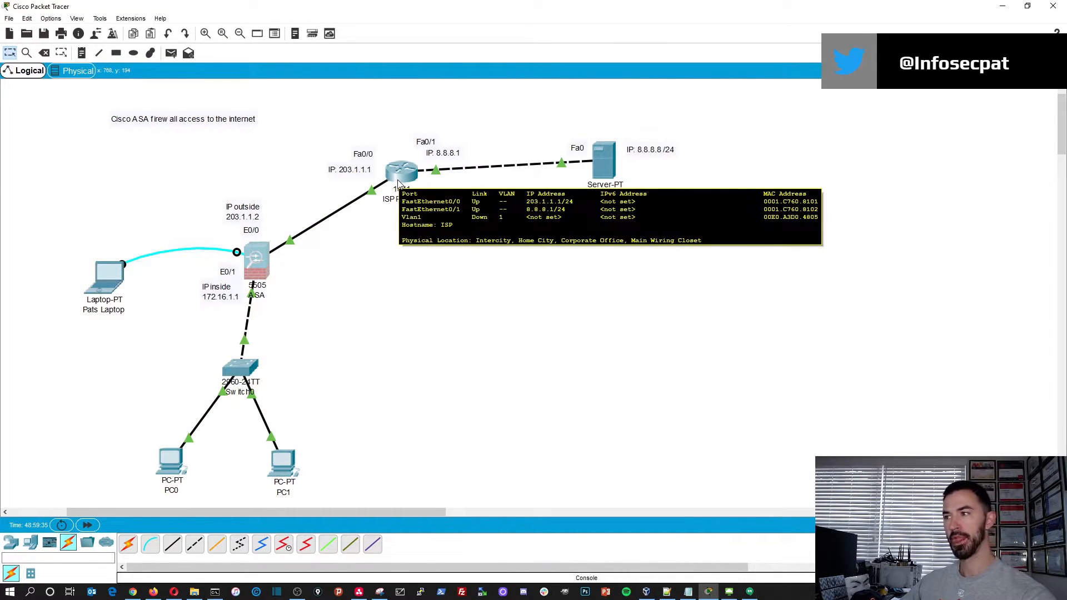
- Open the ISP Router's command line, enlarge its window and exit interface configuration back to global configuration mode
left_click(398, 183)
left_click_drag(464, 125, 145, 67)
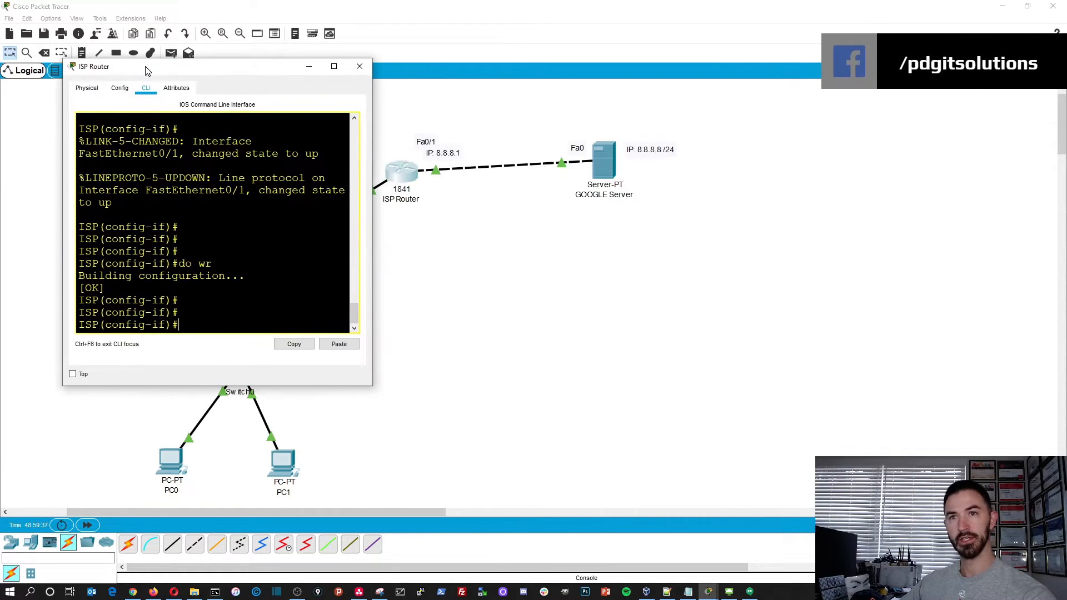
left_click_drag(371, 386, 811, 575)
key("Return")
key("Return")
key("Return")
key("Return")
key("Return")
key("Return")
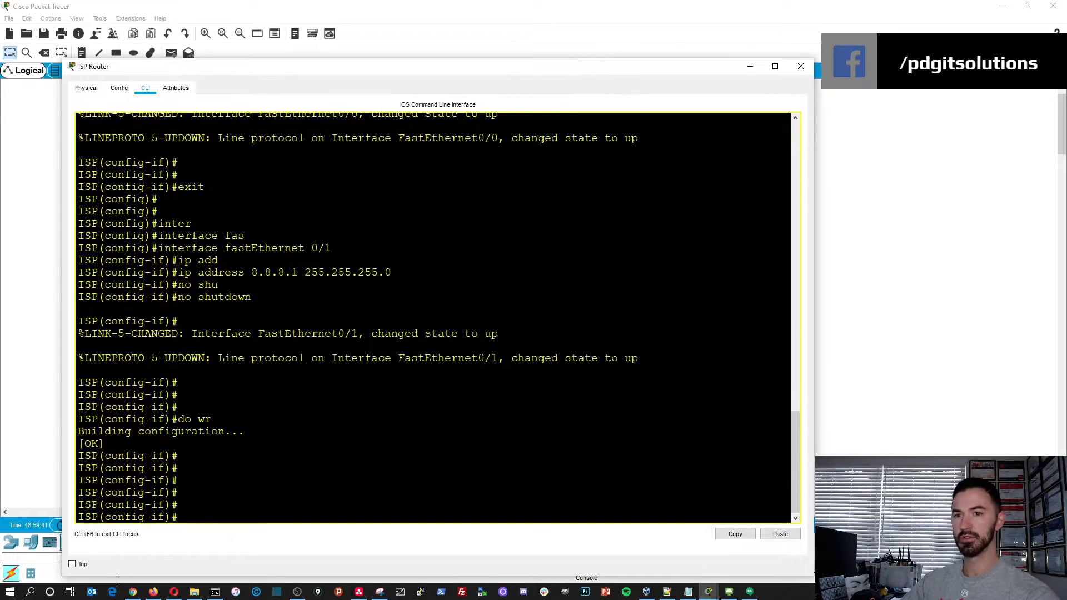
type("exit")
key("Return")
key("Return")
key("Return")
key("Return")
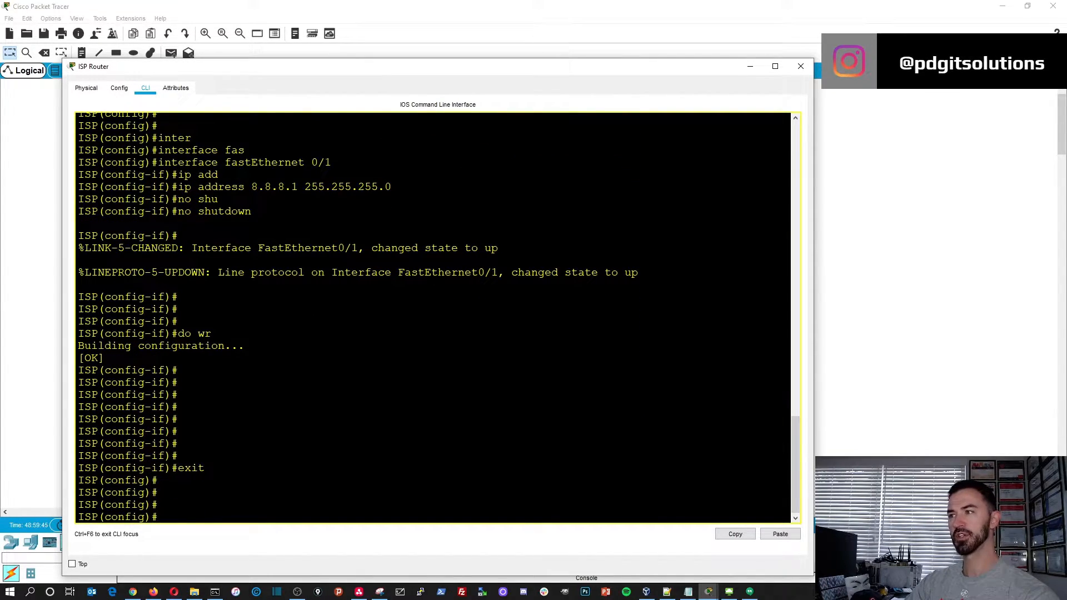
- Start OSPF routing on the ISP router with process ID 1, checking the allowed process IDs in the command help
type("rou")
key("Tab")
type("o")
key("Tab")
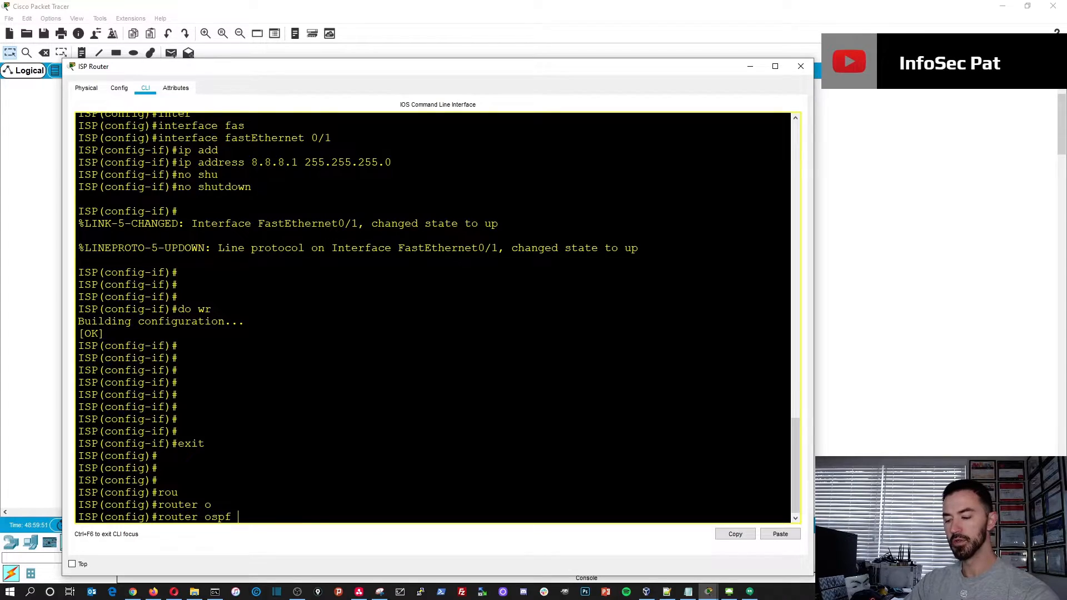
type("?")
type("1")
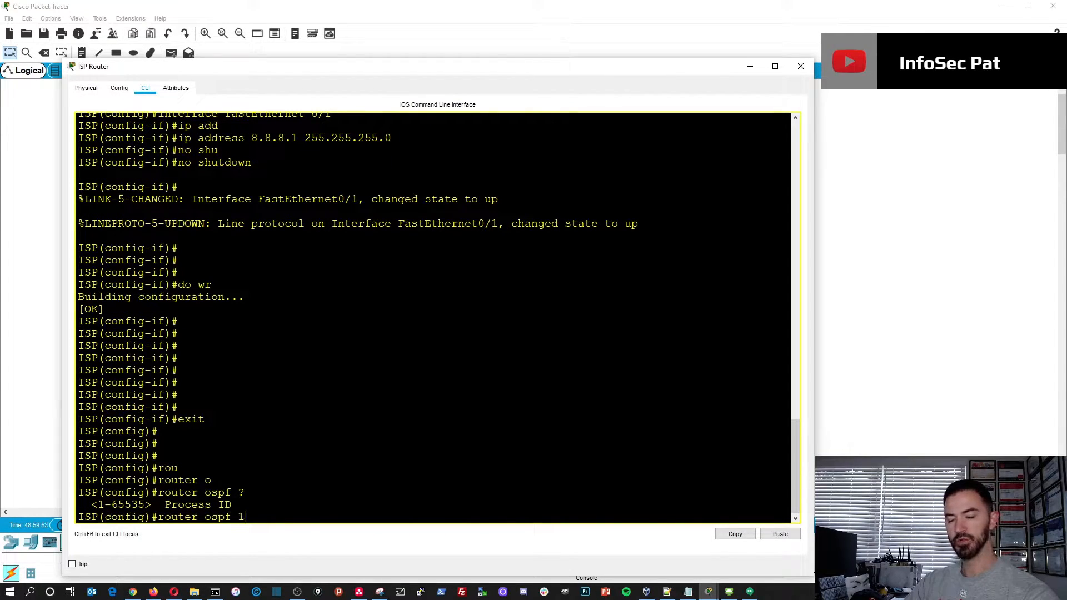
key("Return")
- Advertise network 203.1.1.0 with wildcard mask 0.0.0.255 in OSPF area 0 on the ISP router
type("net")
key("Tab")
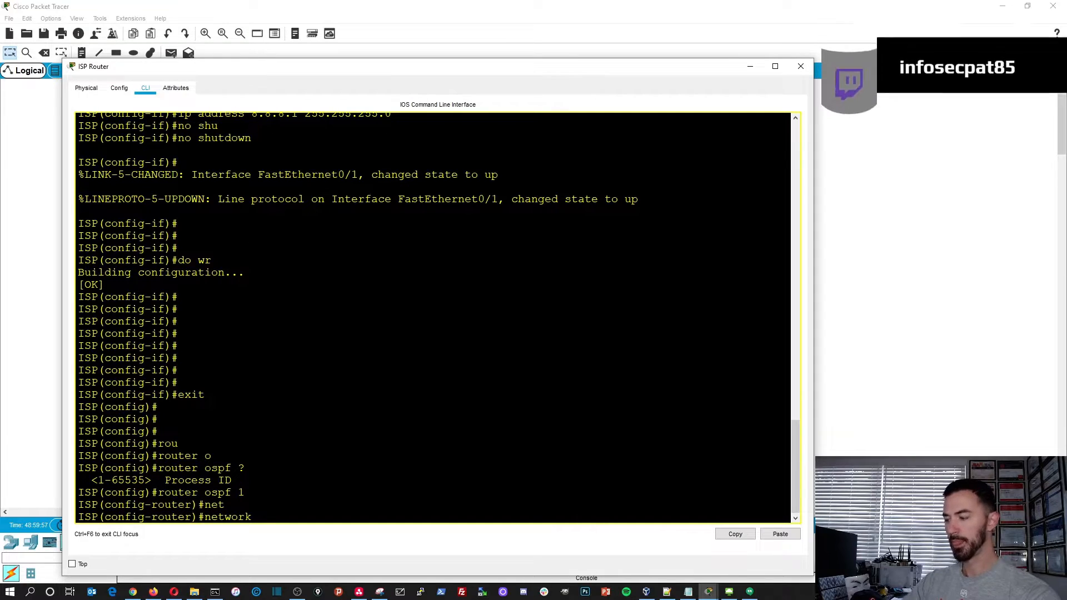
type("203.1.1.0")
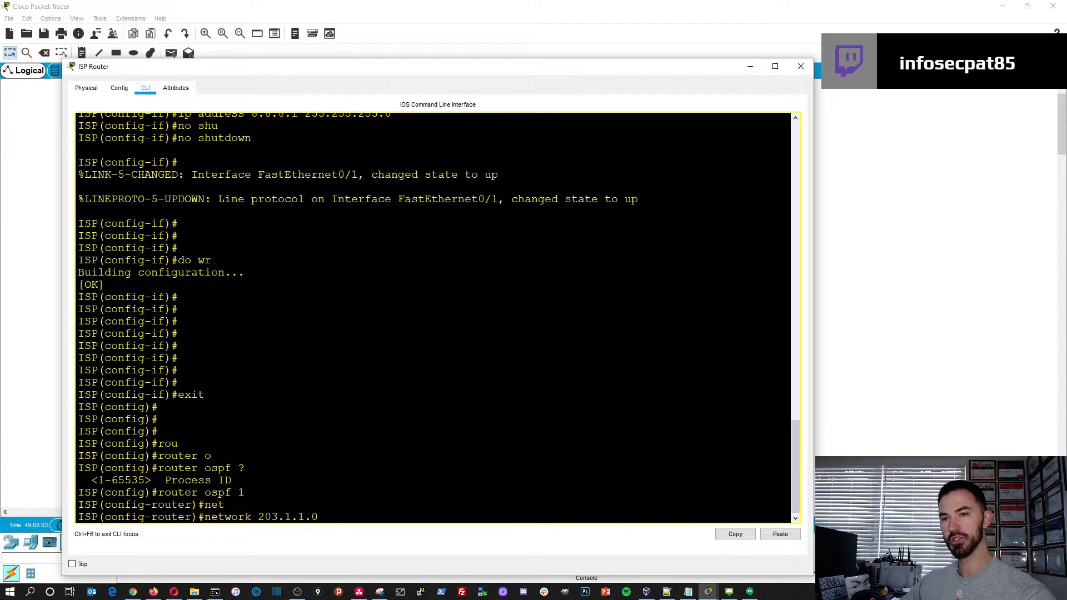
type(" ?")
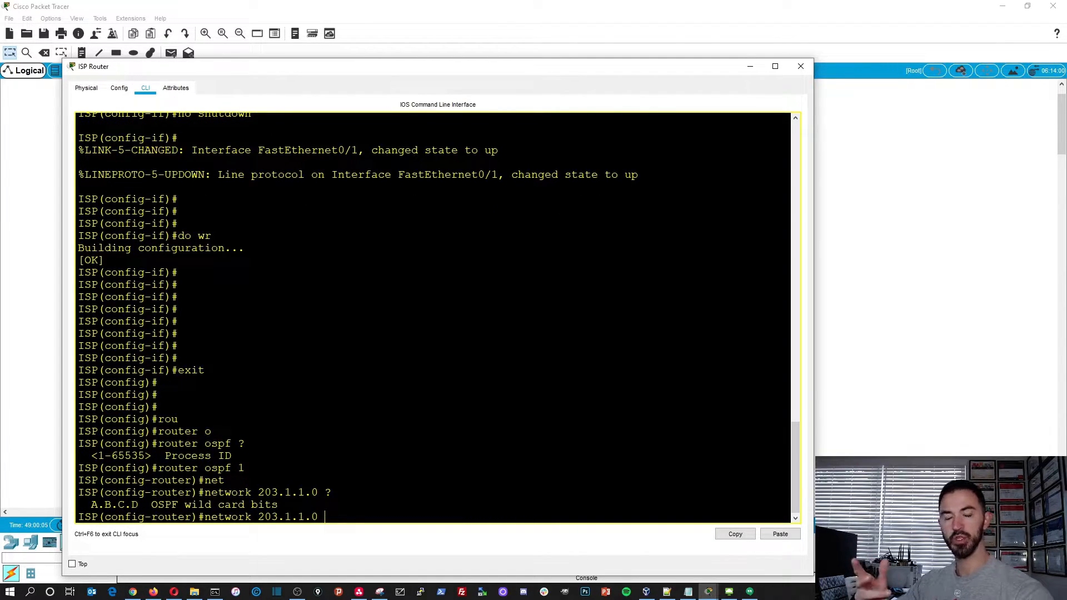
type("0.")
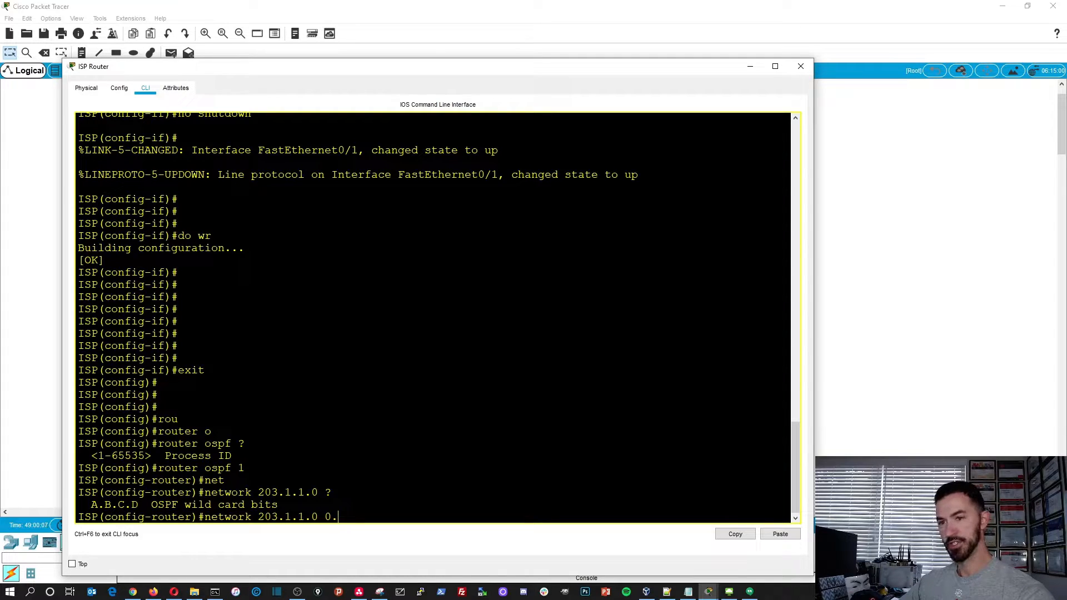
type("0.0.255 are")
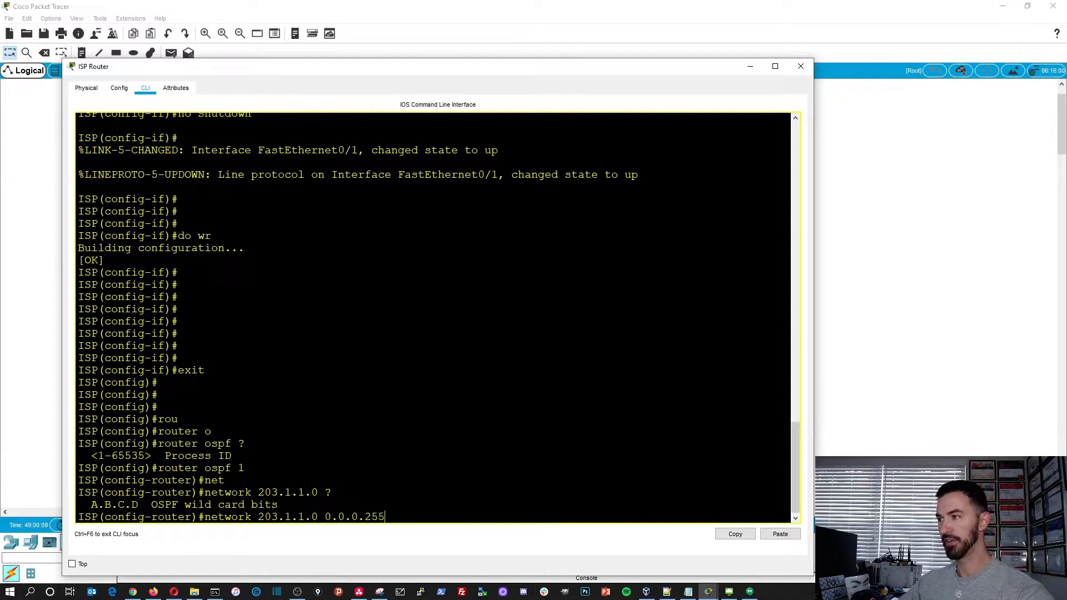
key("Tab")
type("0")
key("Return")
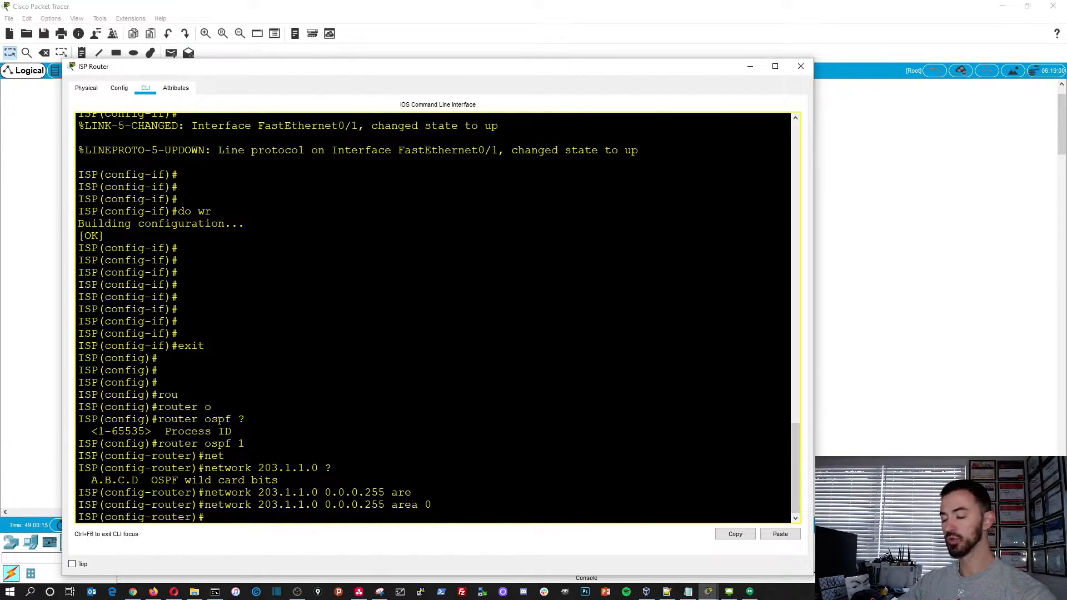
- Advertise network 8.8.8.0 with wildcard mask 0.0.0.255 in OSPF area 0 on the ISP router
type("net")
key("Tab")
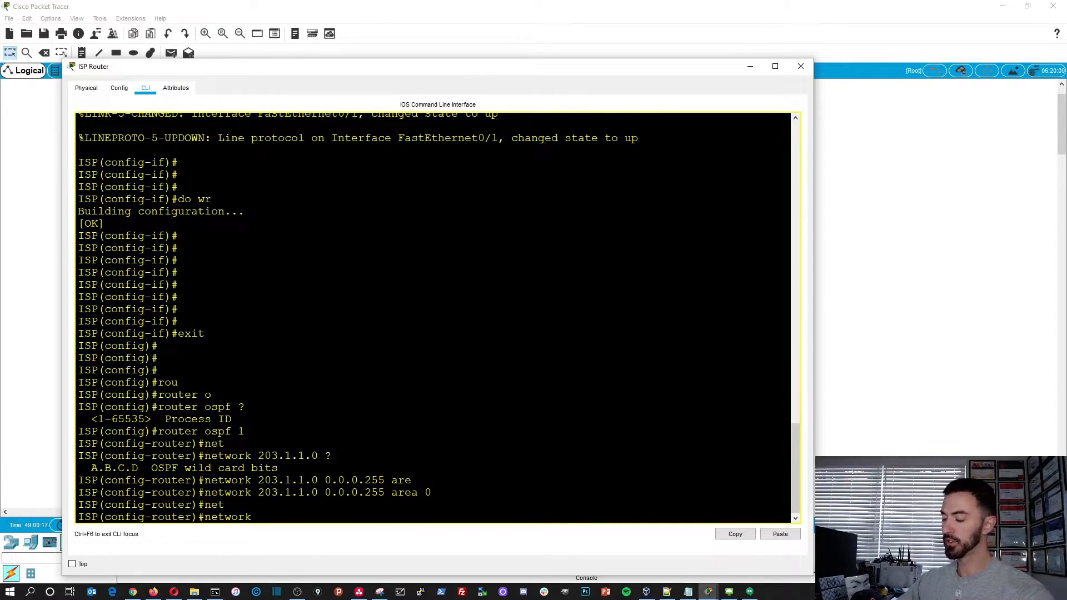
type("8.8.8")
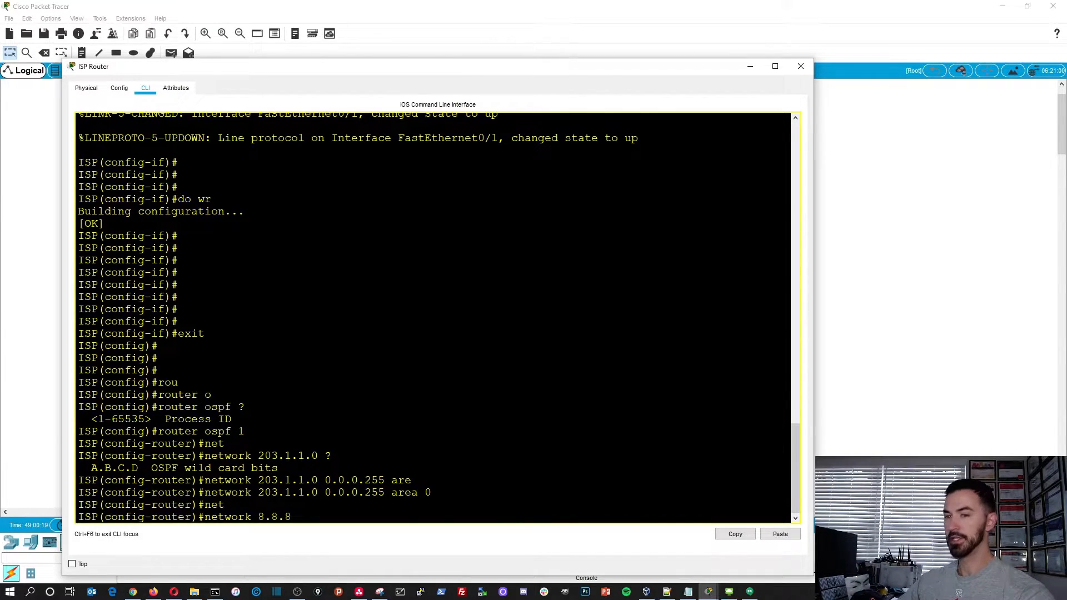
type(".0 0.0.")
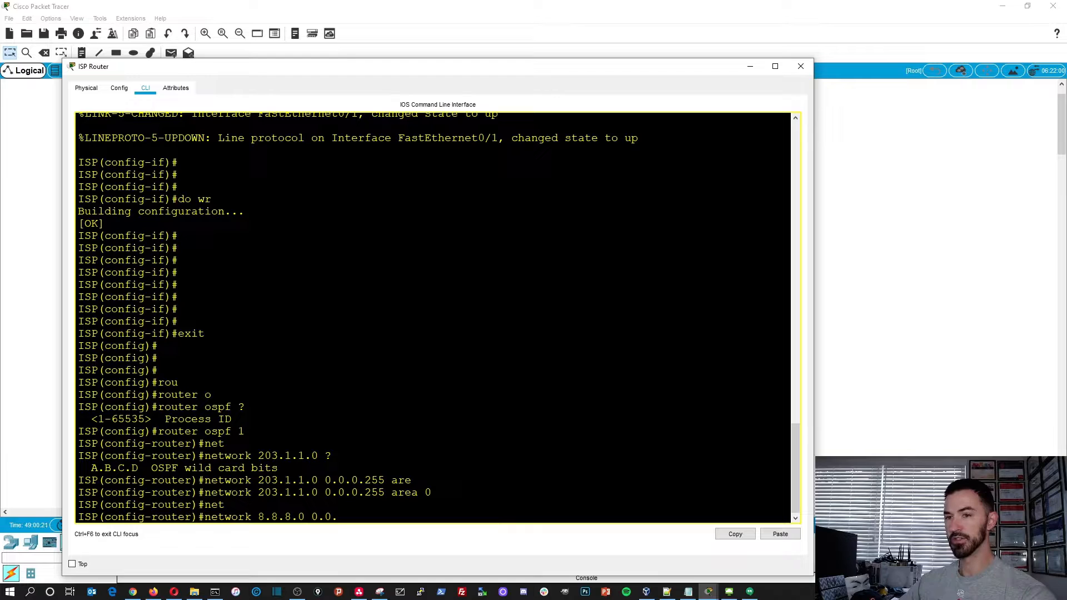
type("0.255 are")
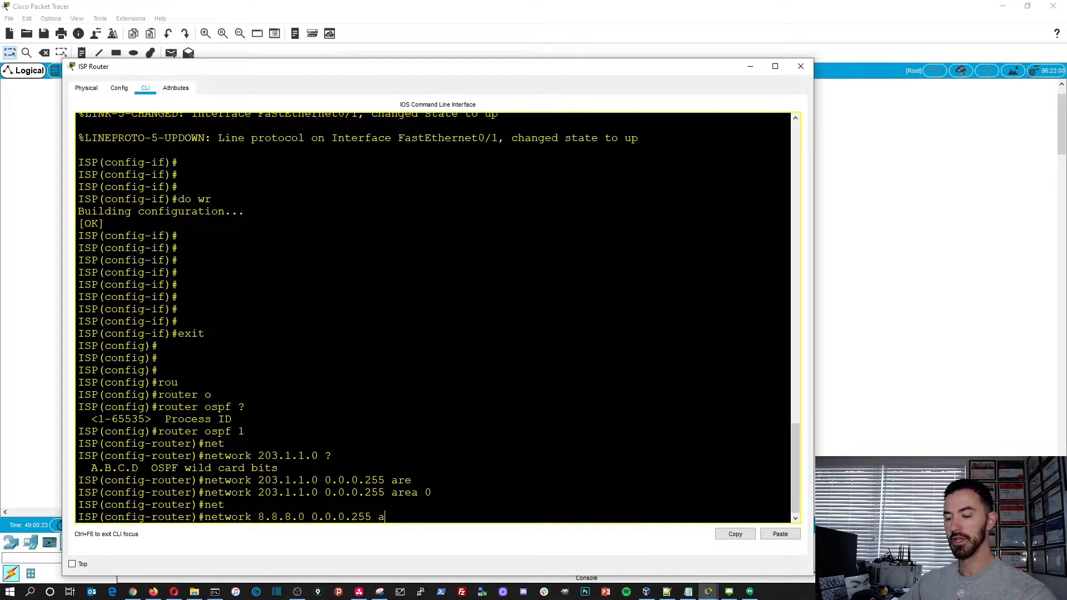
key("Tab")
type("0")
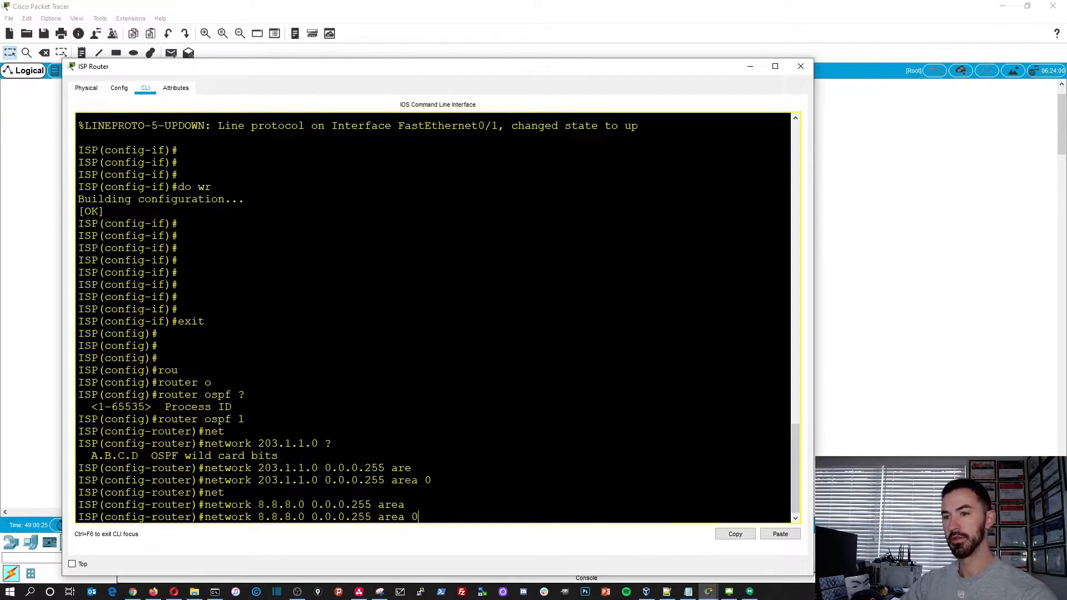
key("Return")
type("\\")
key("BackSpace")
key("Return")
key("Return")
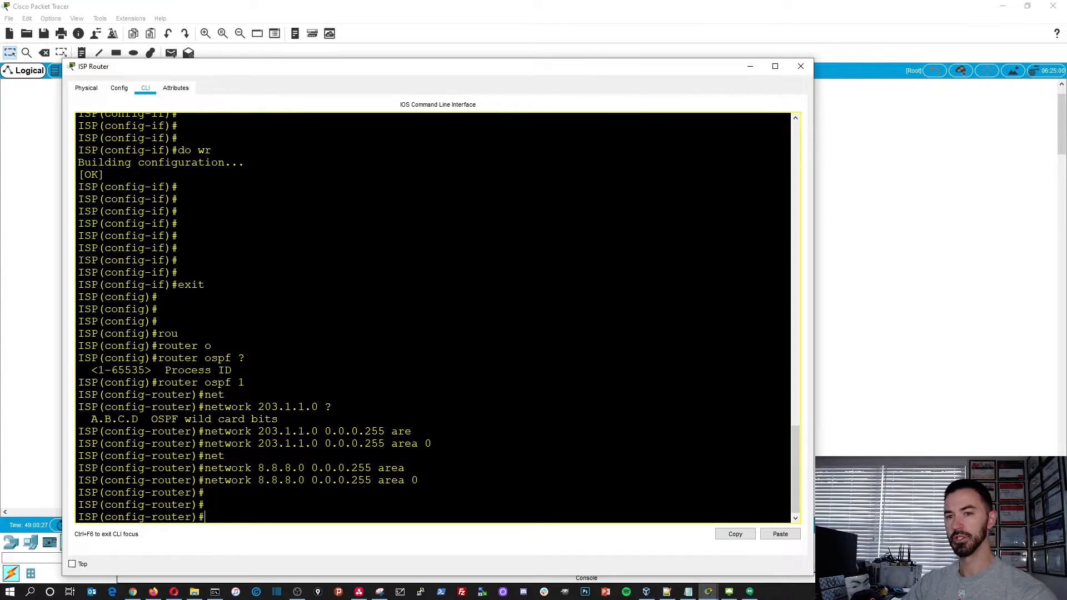
- Leave configuration mode on the ISP router and save its configuration
type("end")
key("Return")
key("Return")
key("Return")
key("Return")
type("wr")
key("Return")
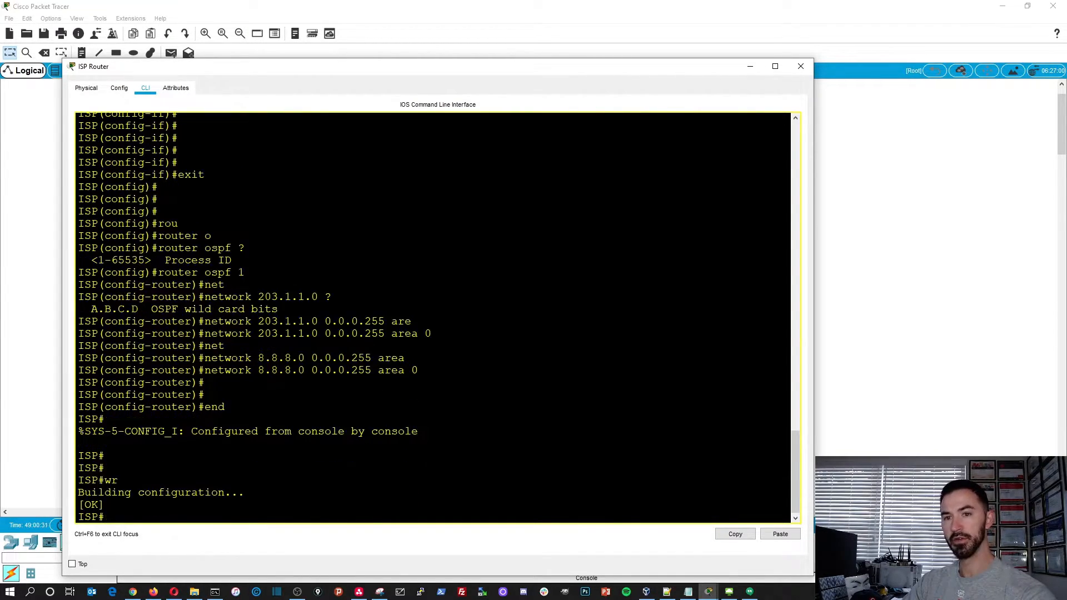
key("Return")
key("Return")
- Display the ISP router's OSPF process details with show ip ospf
type("show os")
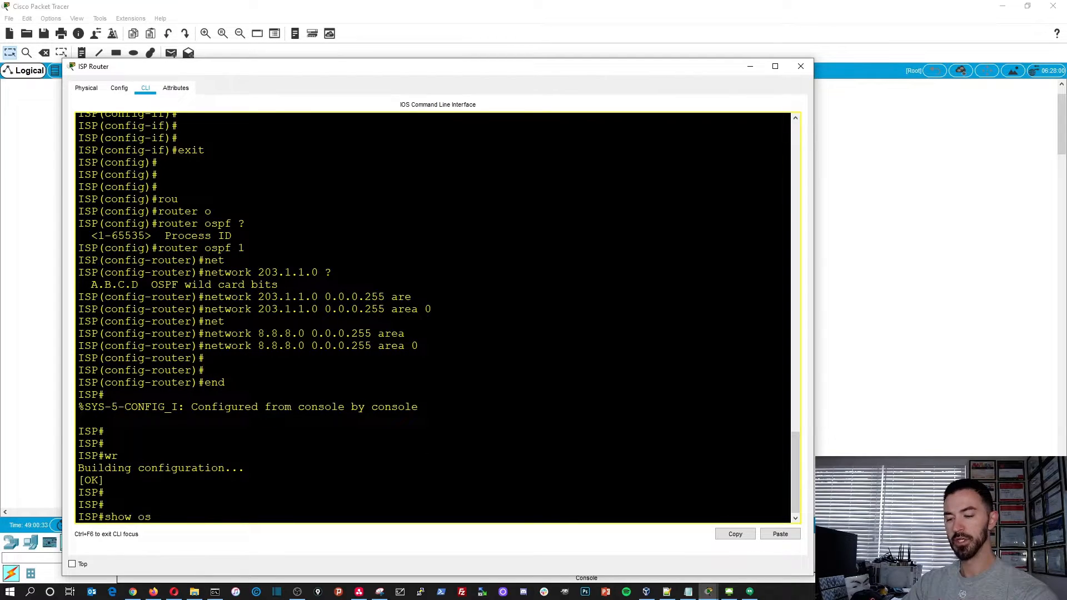
key("Tab")
type("p")
key("Tab")
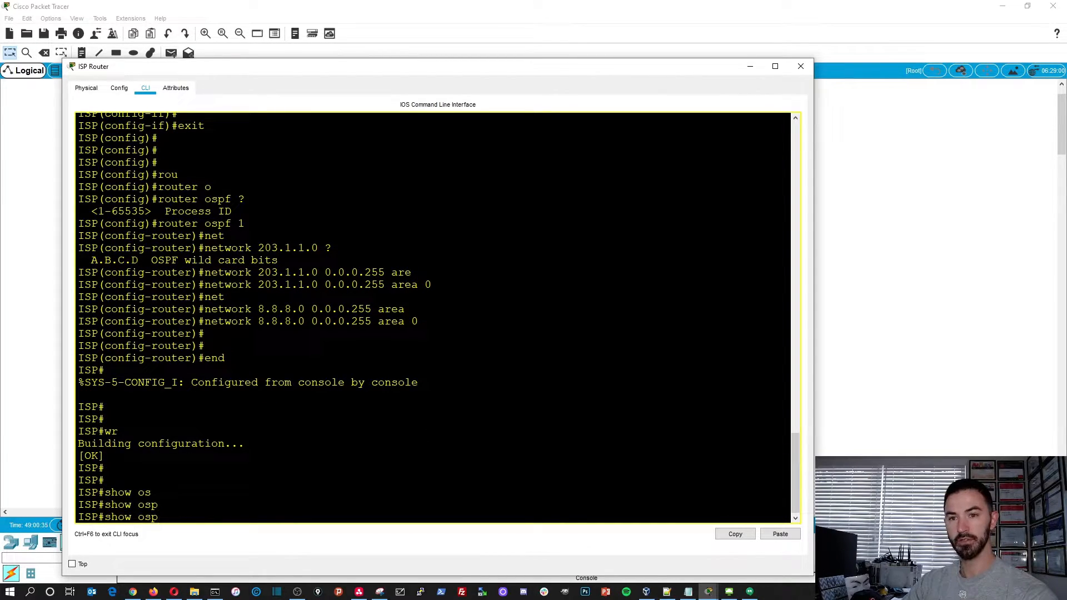
key("Tab")
key("BackSpace")
key("BackSpace")
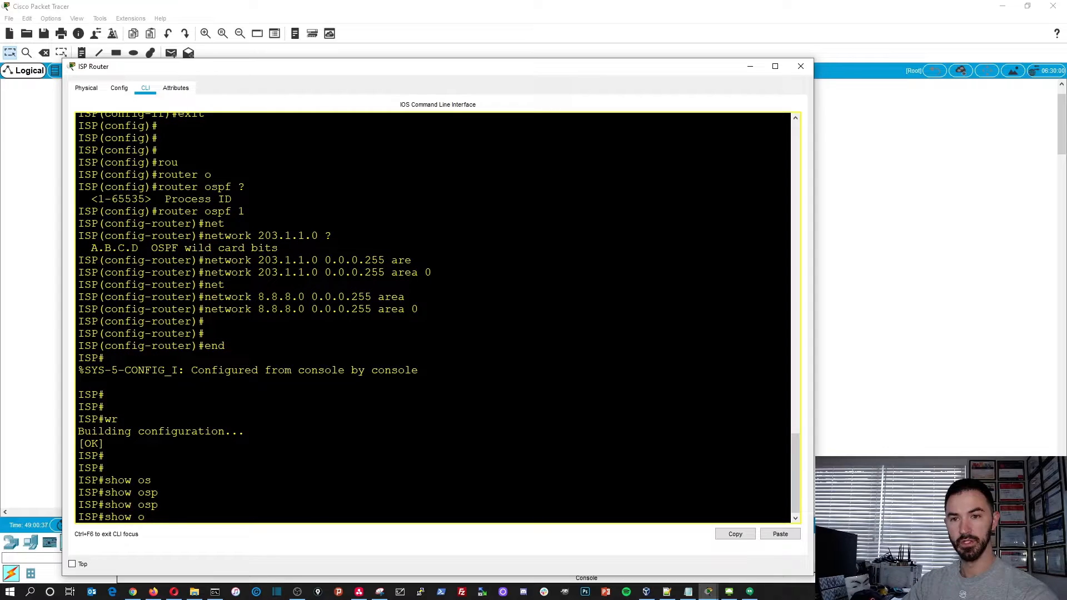
key("BackSpace")
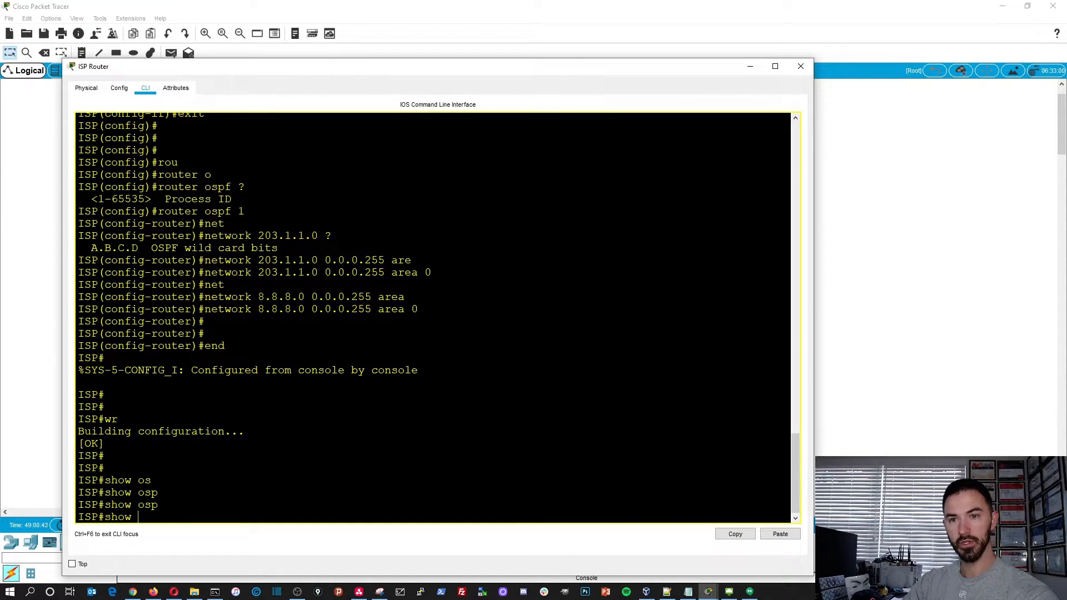
type("ip so")
key("Tab")
key("BackSpace")
key("BackSpace")
type("os")
key("Tab")
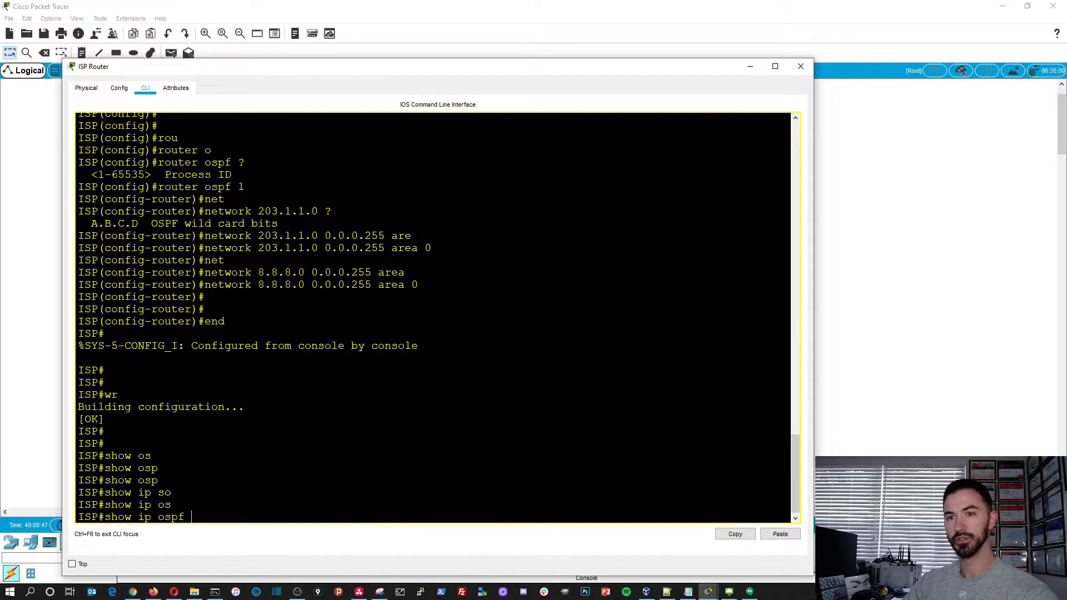
key("Return")
key("space")
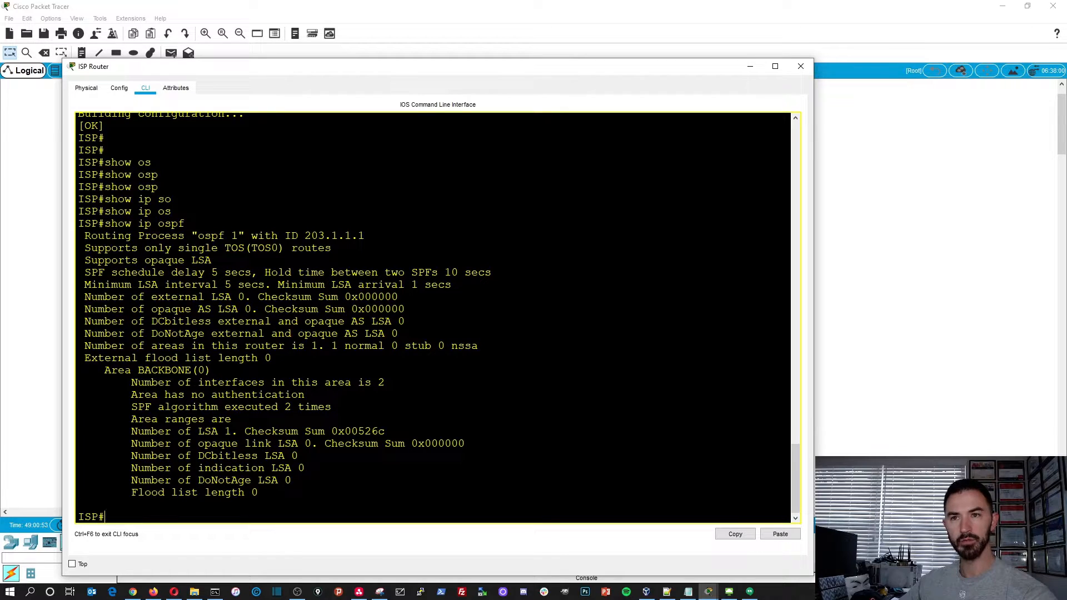
- Display the ISP router's routing protocol settings with show ip protocols and examine the networks being routed
type("show pro")
key("Tab")
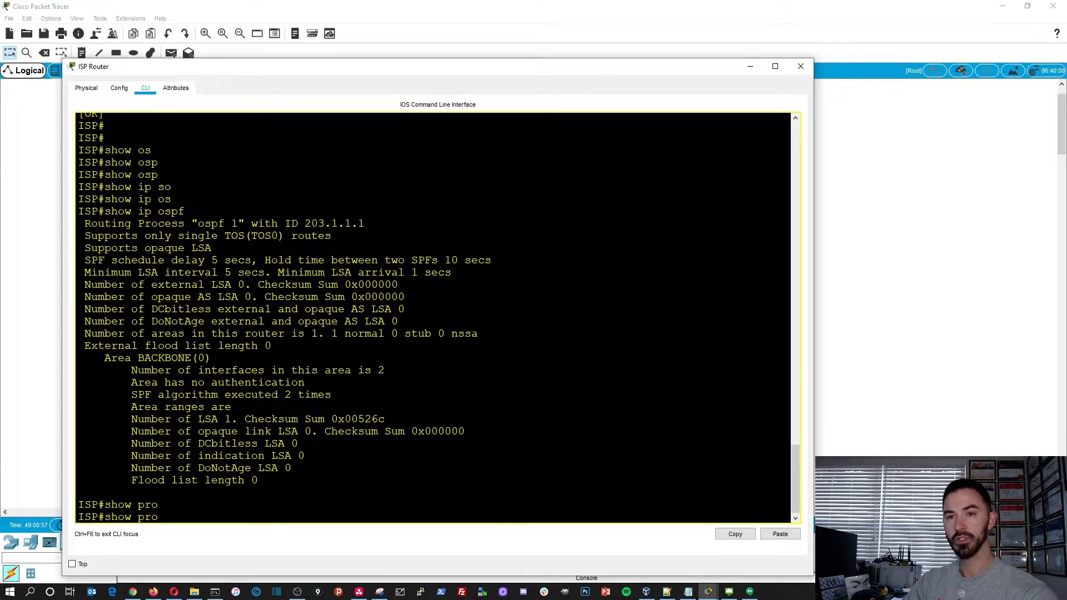
key("BackSpace")
key("BackSpace")
key("BackSpace")
type("ip pro")
key("Tab")
key("Return")
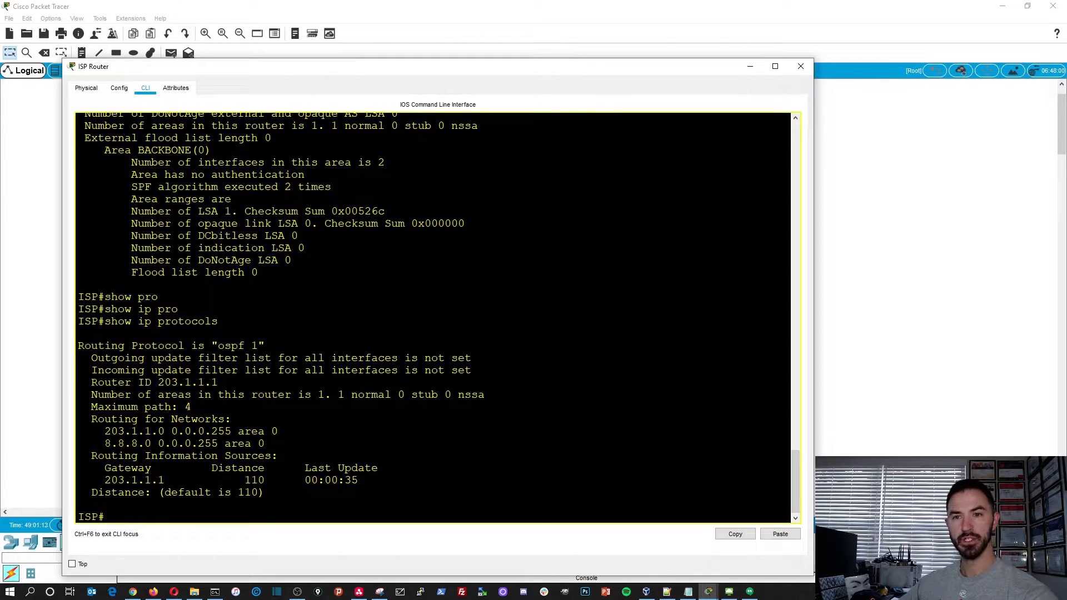
left_click_drag(276, 456, 99, 431)
left_click(218, 456)
left_click(266, 493)
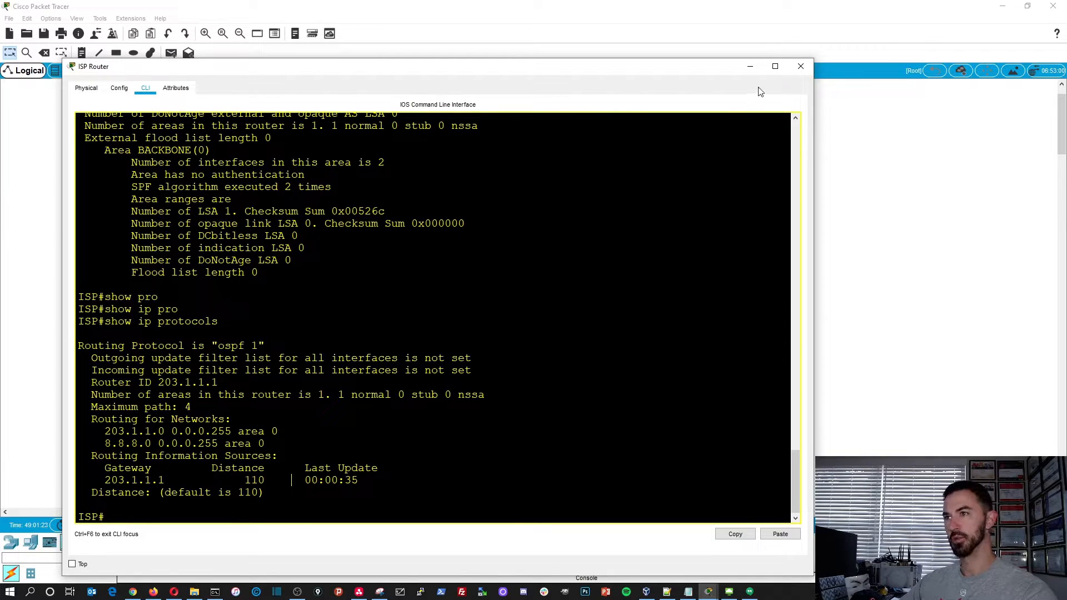
- Close the ISP Router window, open the ASA's command line and enlarge and reposition its window
left_click(801, 66)
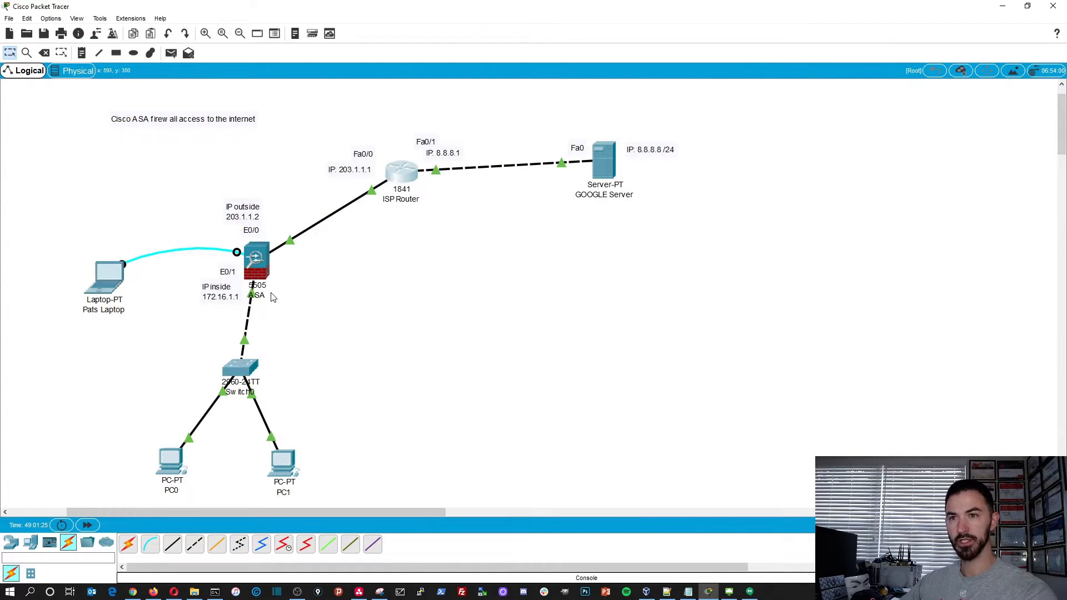
left_click(262, 262)
left_click_drag(457, 130, 162, 86)
left_click_drag(392, 406, 814, 576)
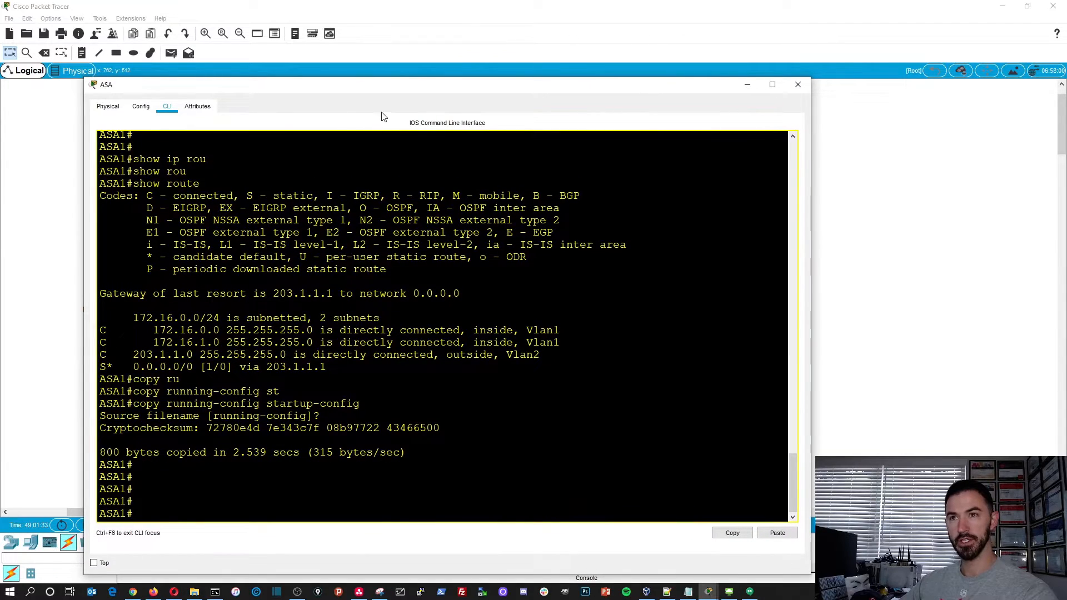
left_click_drag(329, 87, 316, 61)
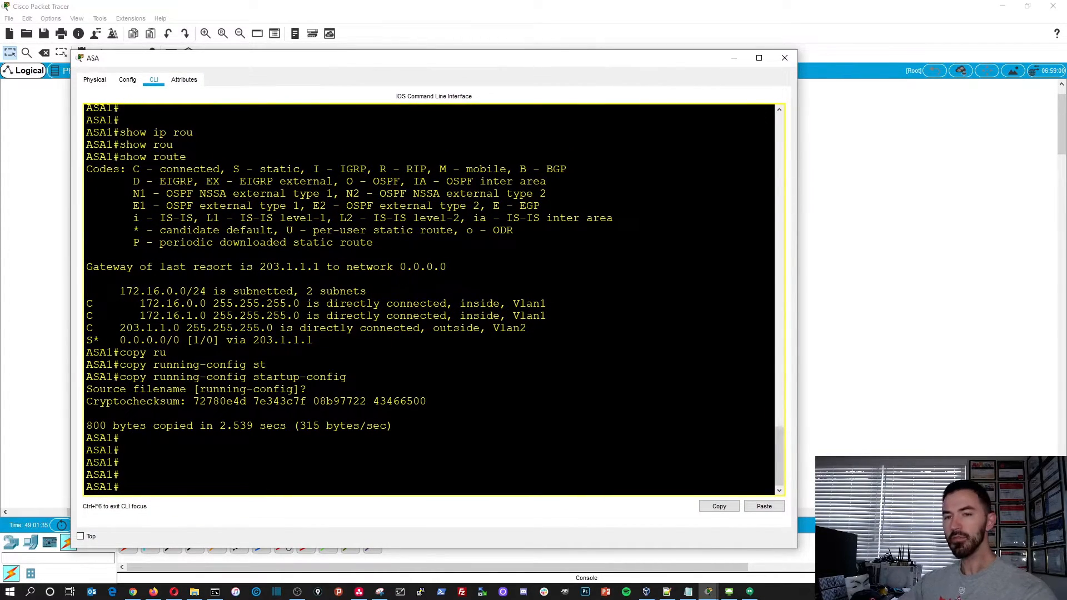
- Enter global configuration mode on the ASA and create a network object named LAN, checking the naming help
type("config t")
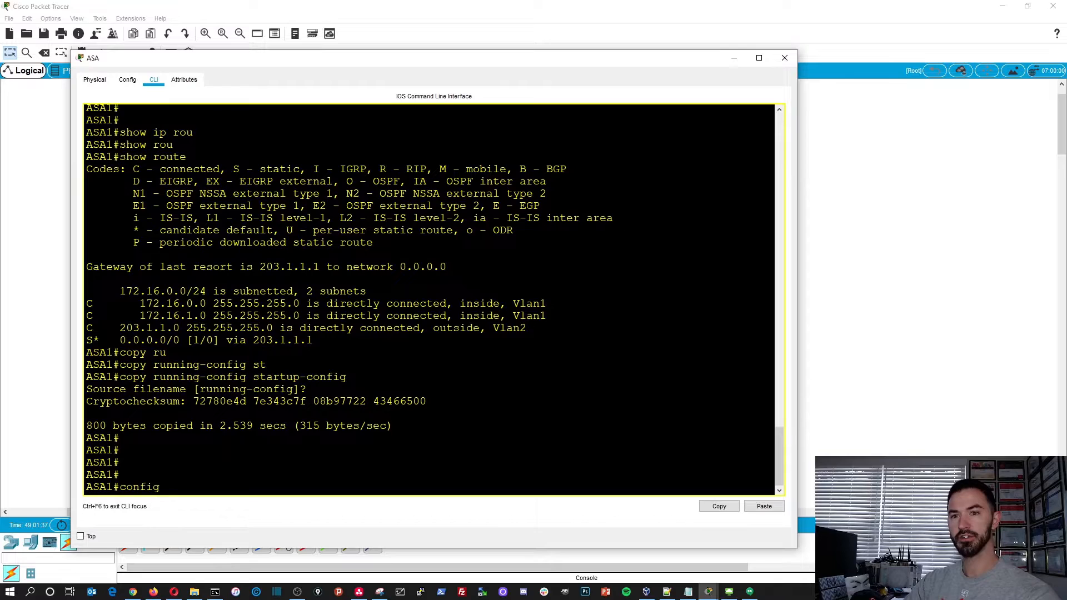
key("Return")
type("obj")
key("Tab")
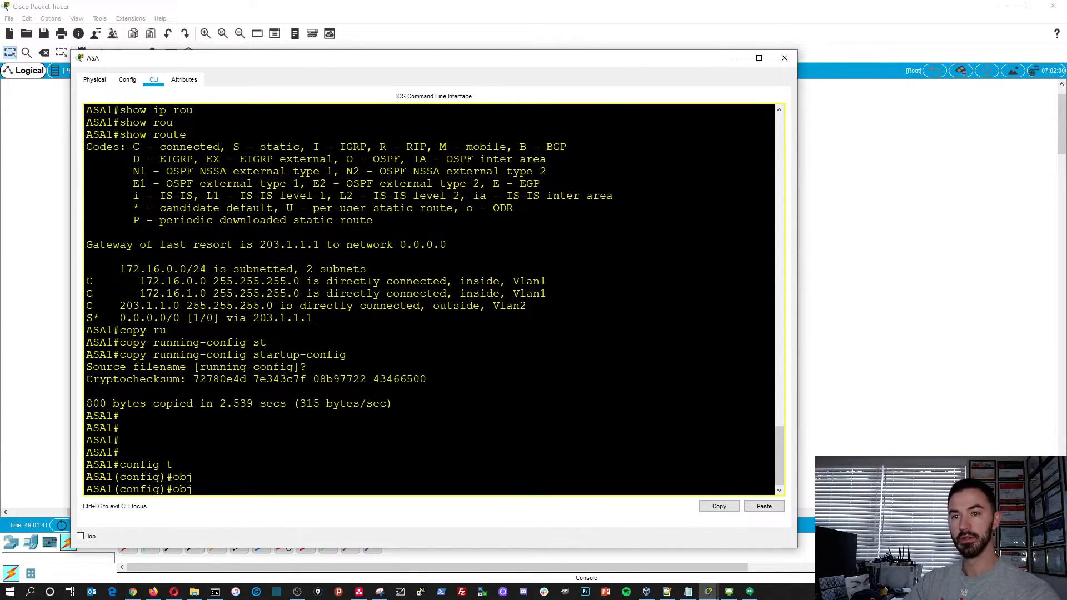
type("ect")
key("Tab")
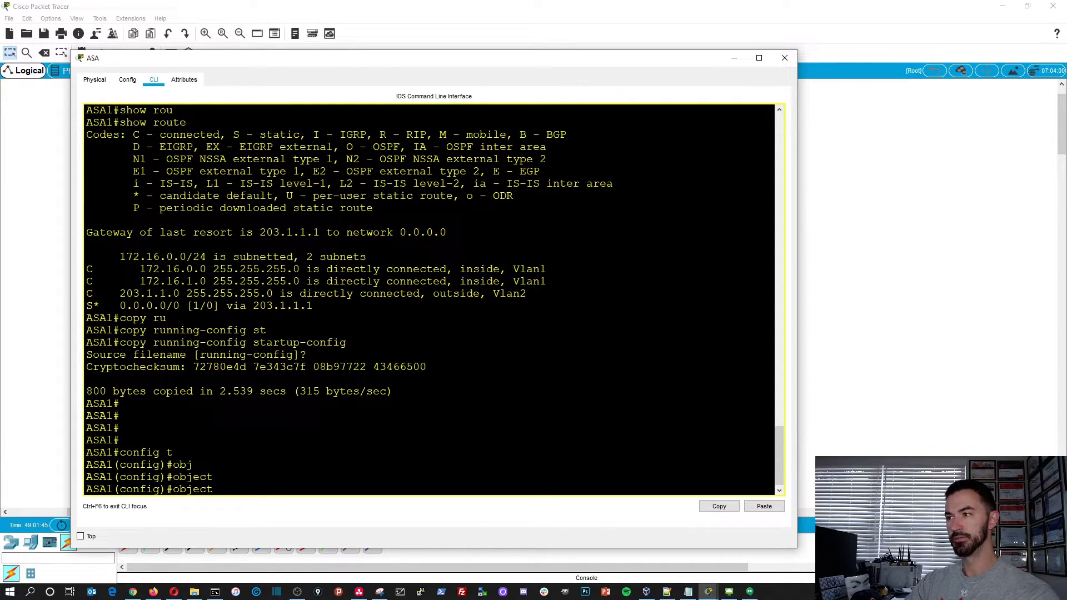
type("net")
key("Tab")
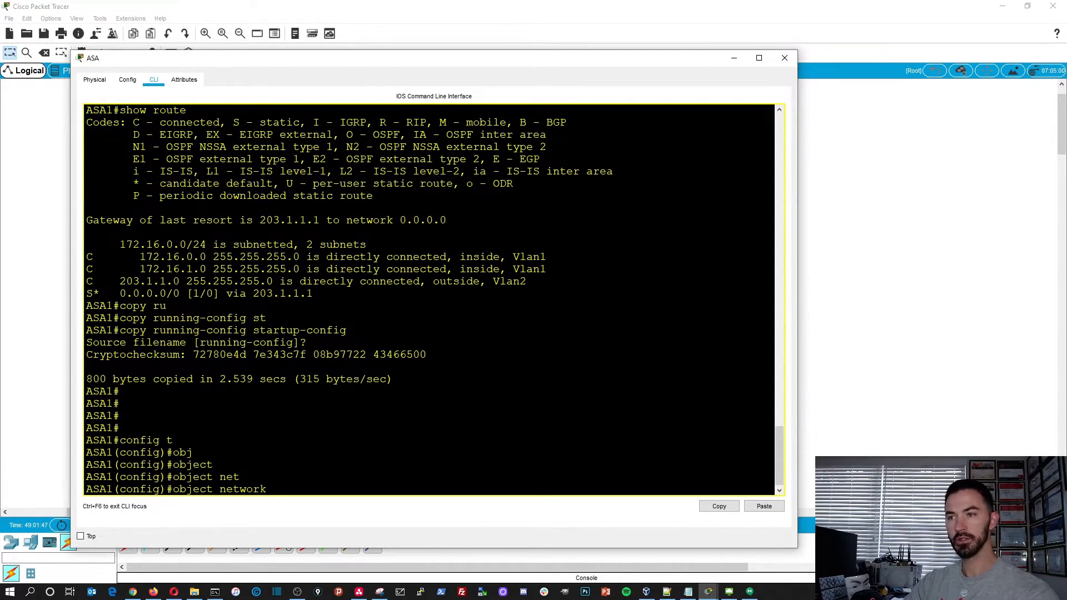
type("?")
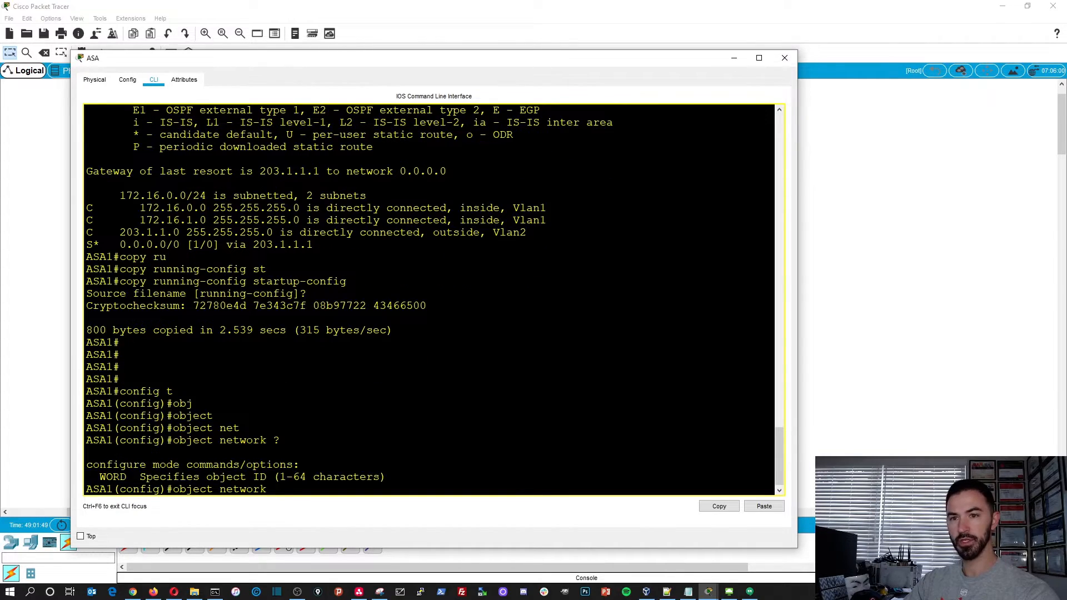
type("LAN")
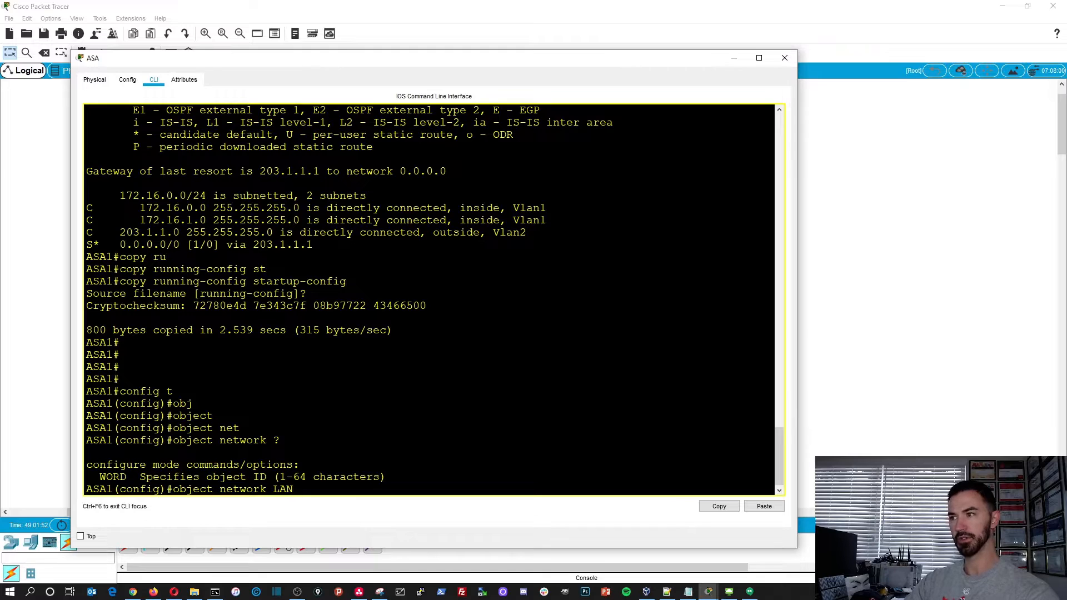
key("Return")
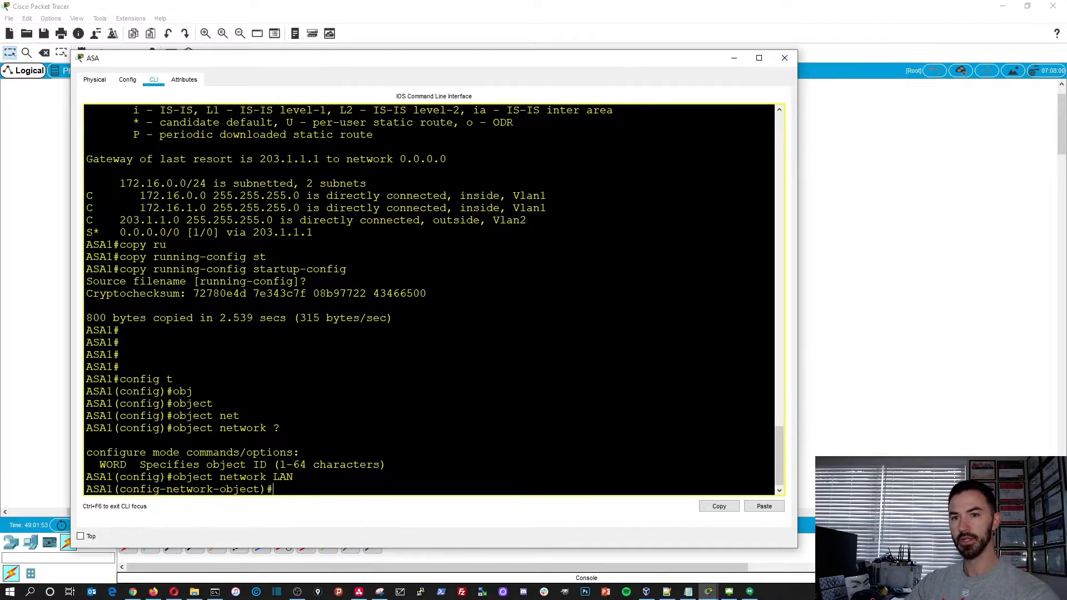
- Set the LAN object's subnet to 172.16.1.0 with mask 255.255.255.0, consulting the command help for the options
type("?")
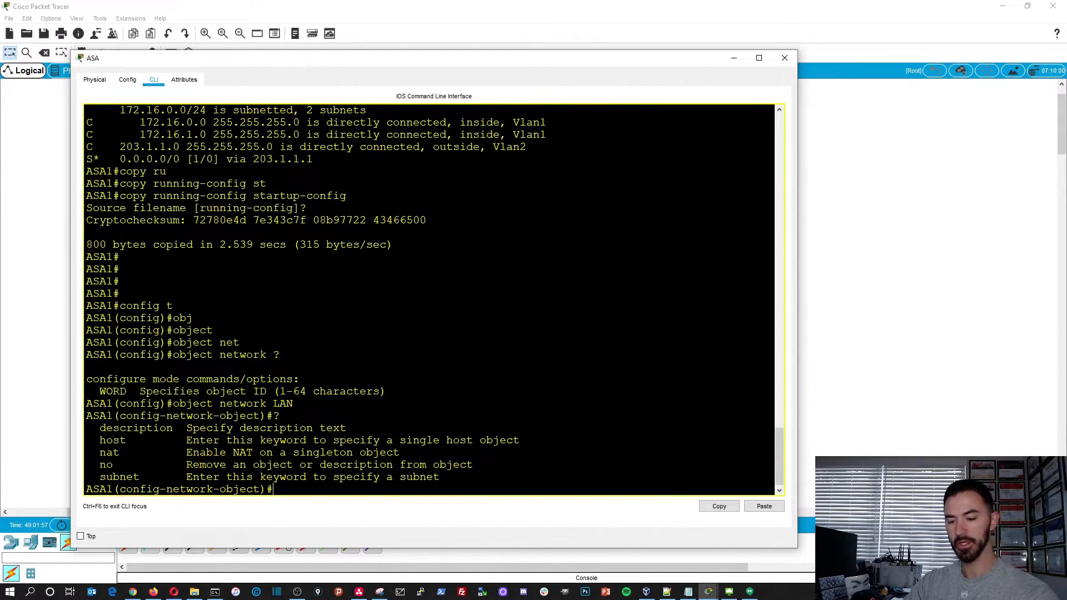
type("su")
key("Tab")
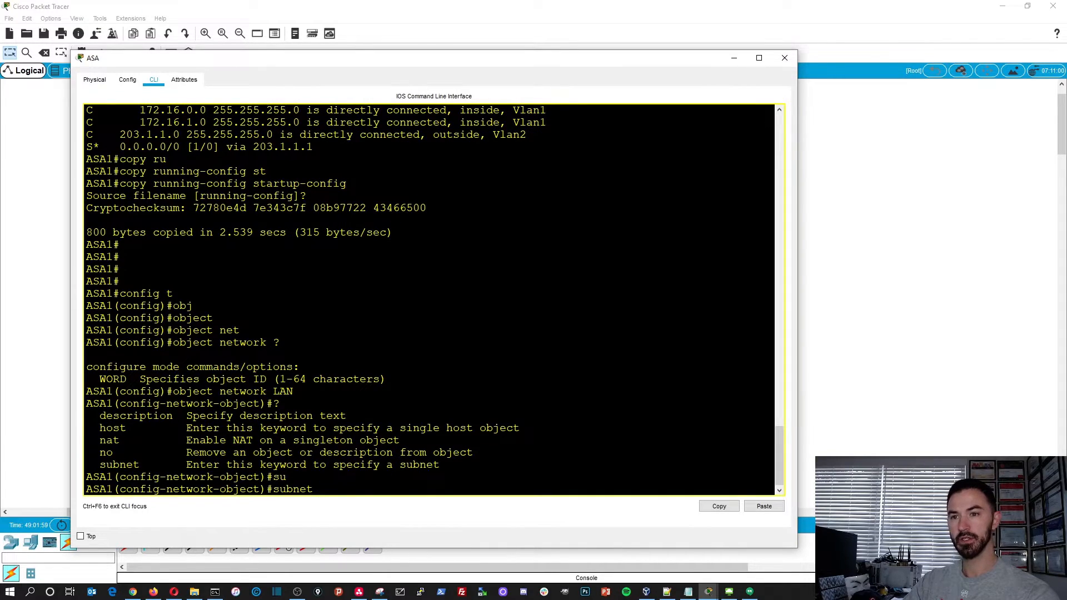
type("?")
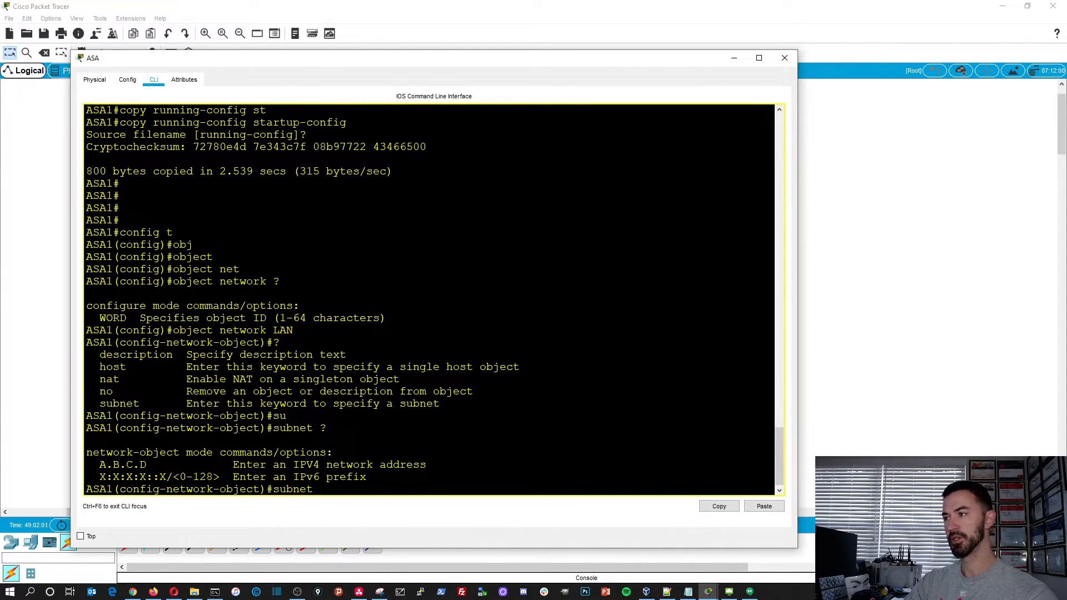
type("172")
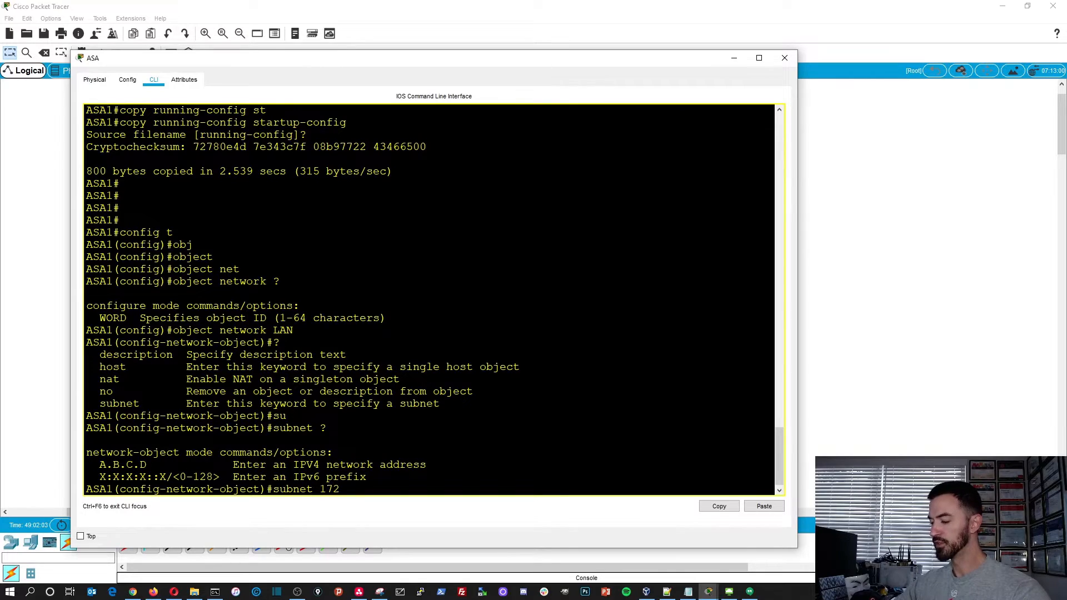
type(".16.1.0 255.")
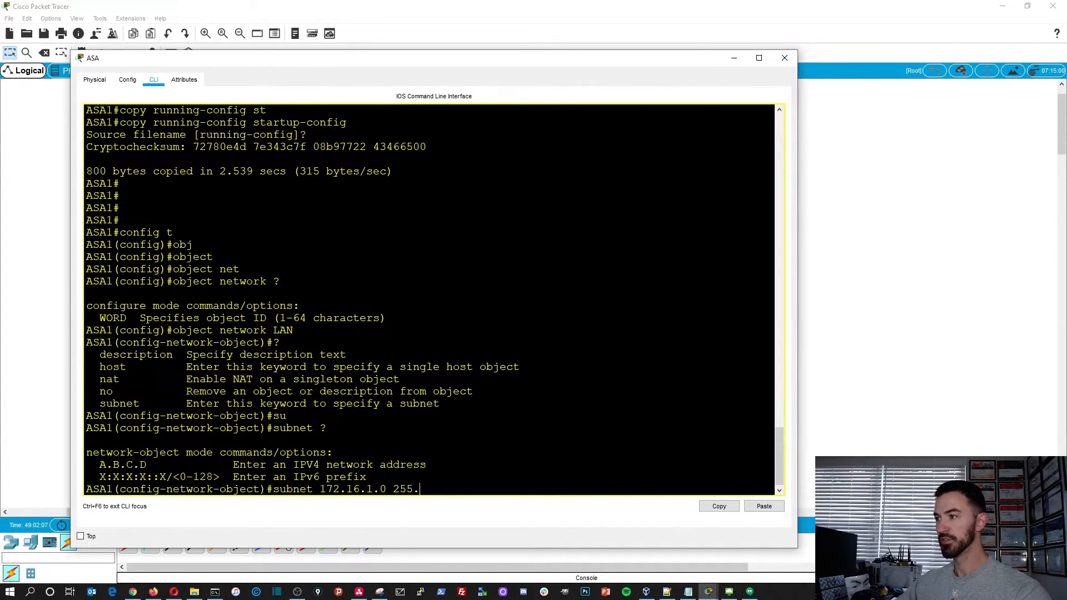
type("255.255.0")
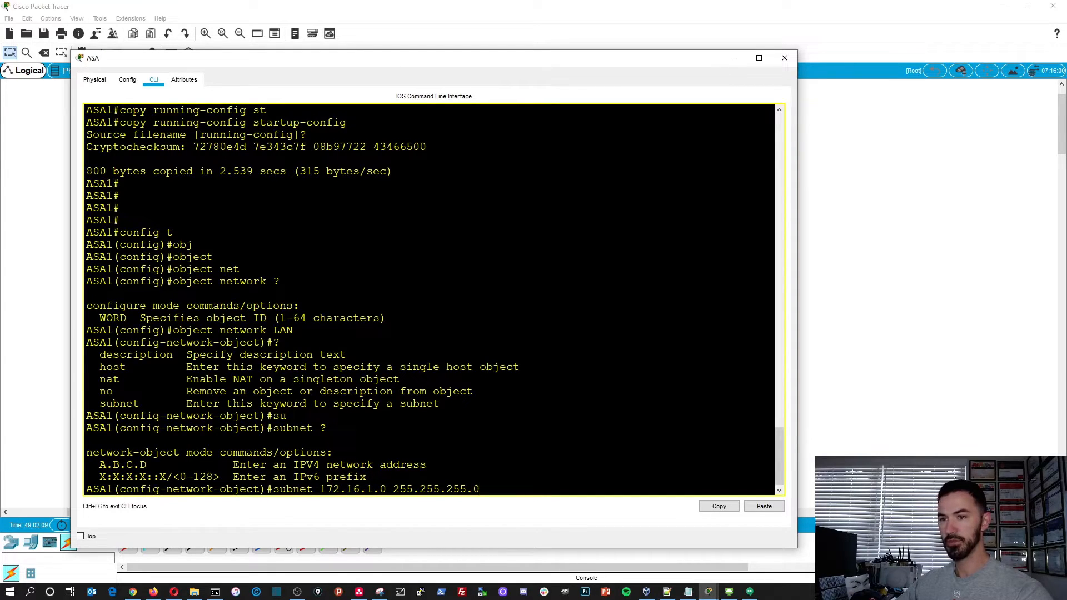
key("Return")
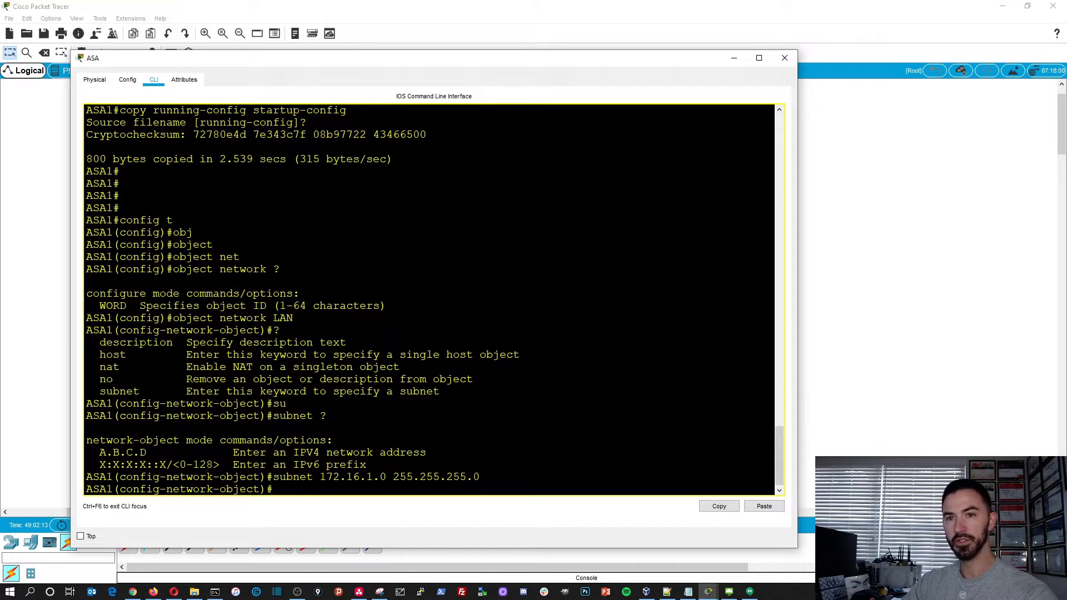
- Check the LAN object's NAT options and begin its nat rule with the interface pair inside,outside
type("?")
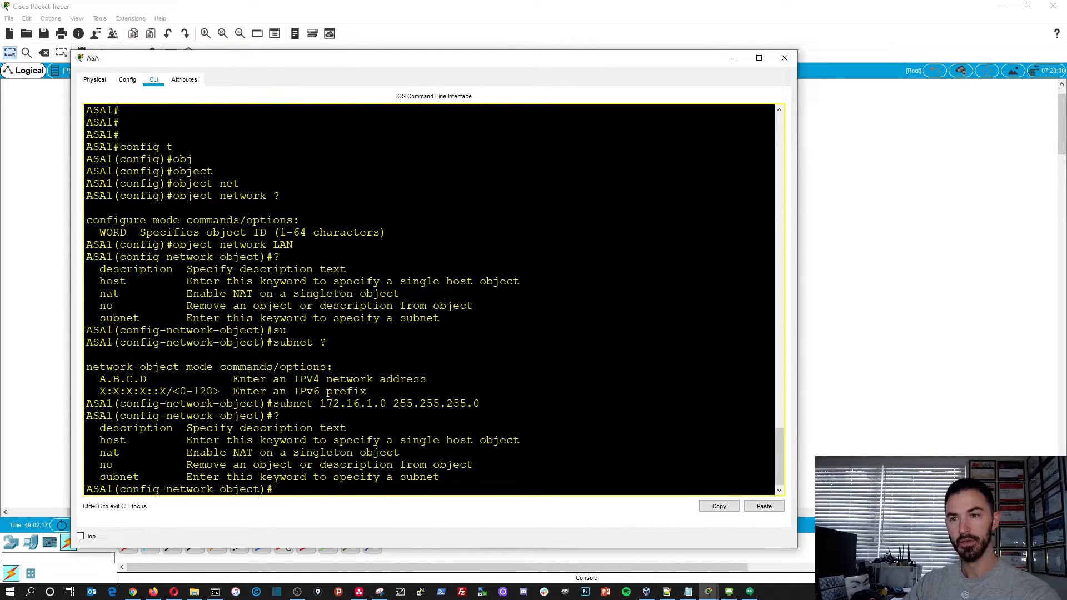
type("nat ?")
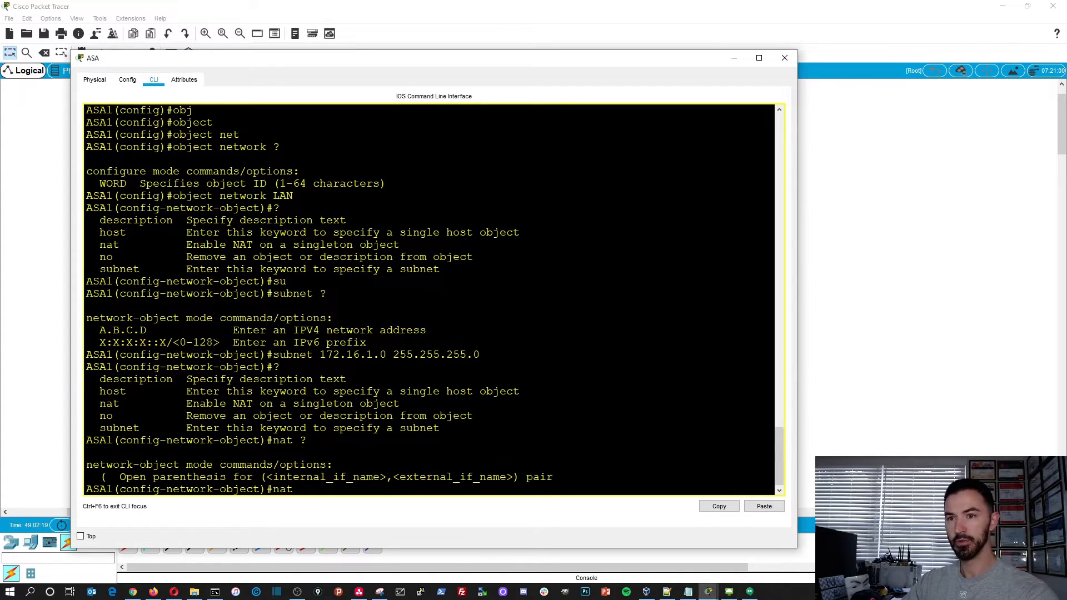
type("(")
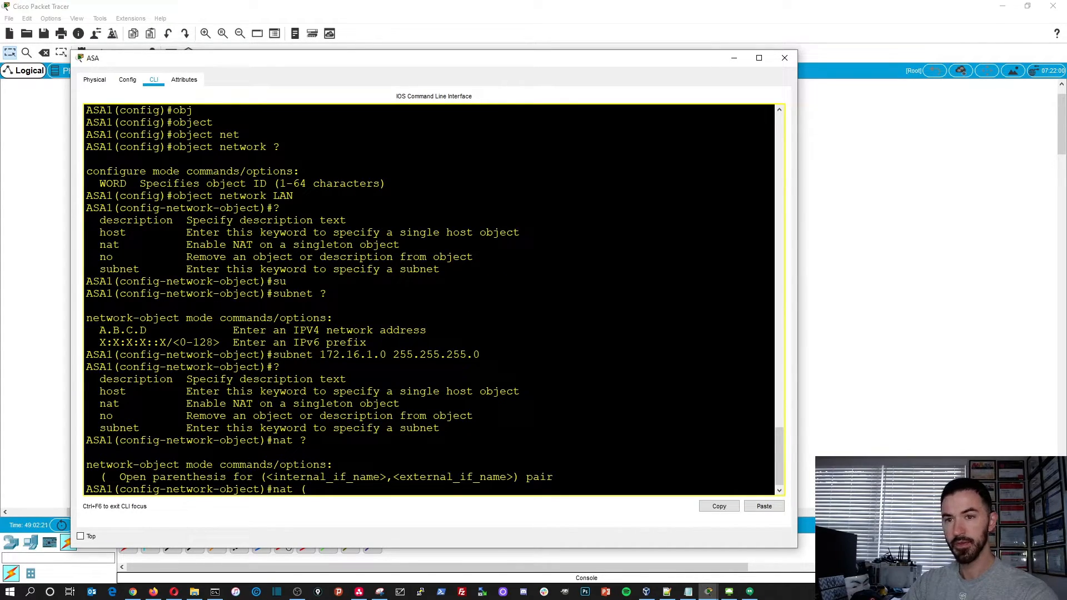
type("in")
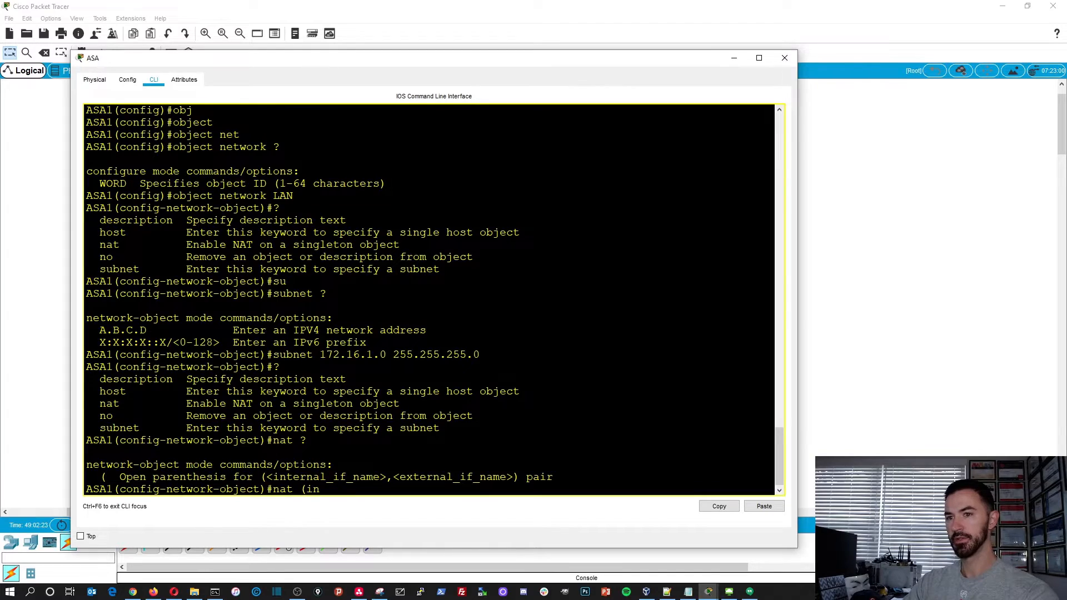
key("Tab")
type(",")
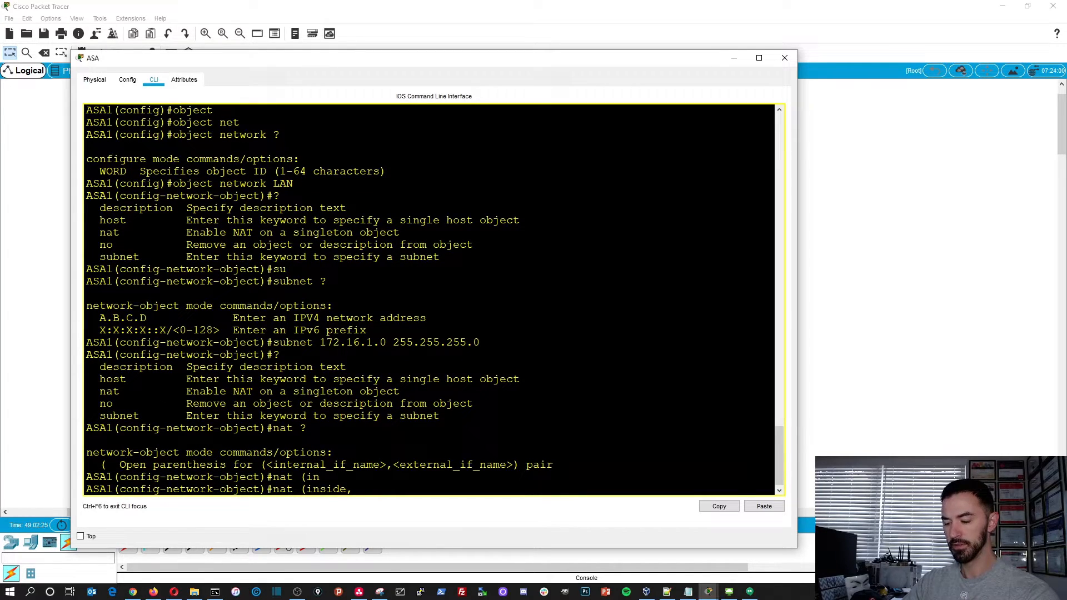
type("ou")
key("Tab")
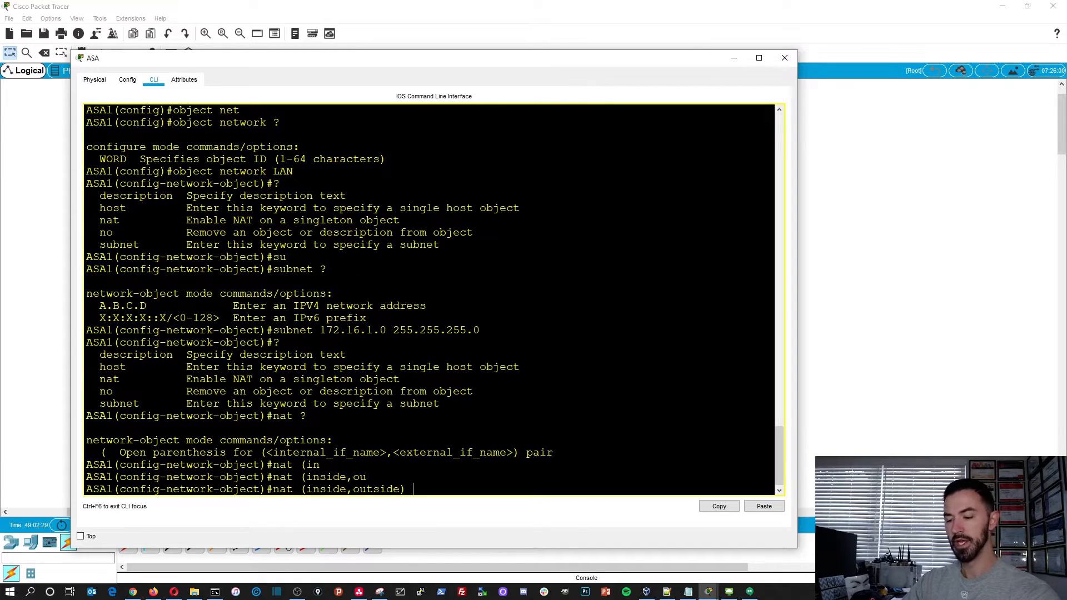
- Complete the LAN object's NAT rule as dynamic interface, checking the option help, and exit to privileged mode
type(") dy")
key("Tab")
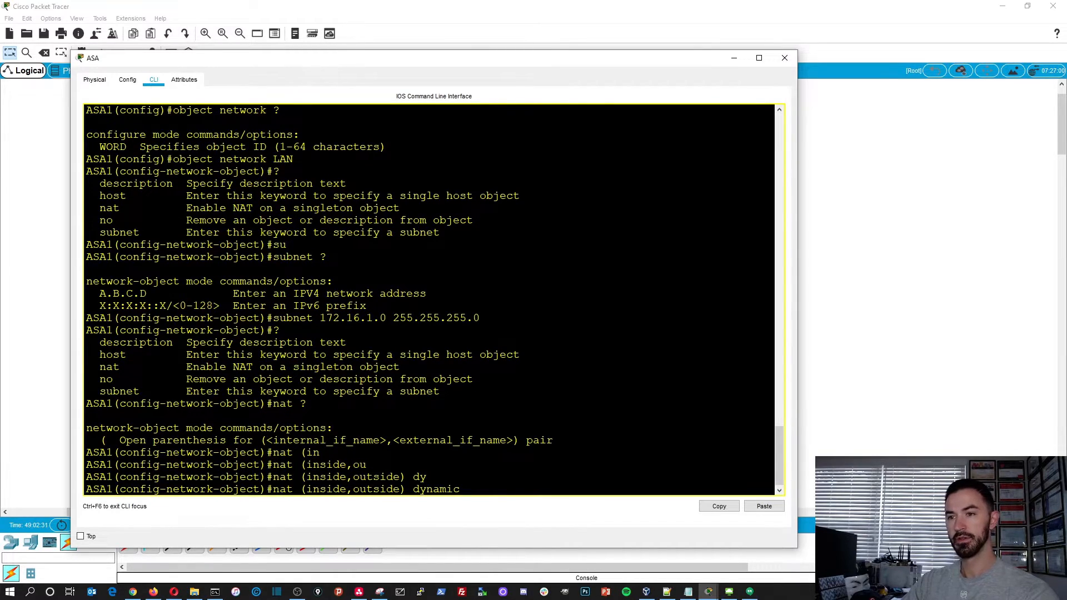
type("?")
type("in")
key("Tab")
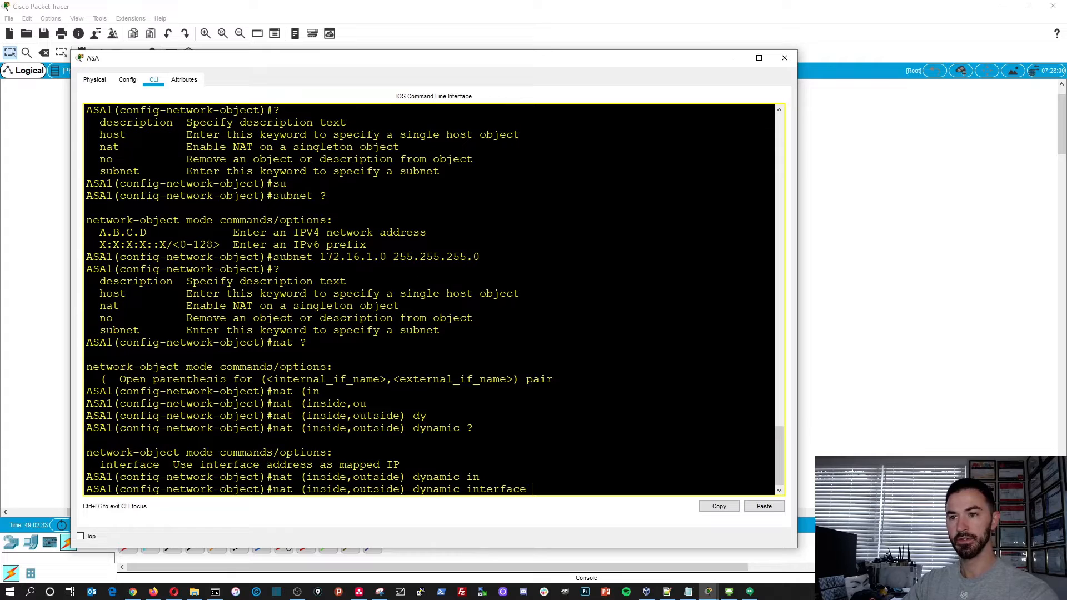
key("Return")
type("exit")
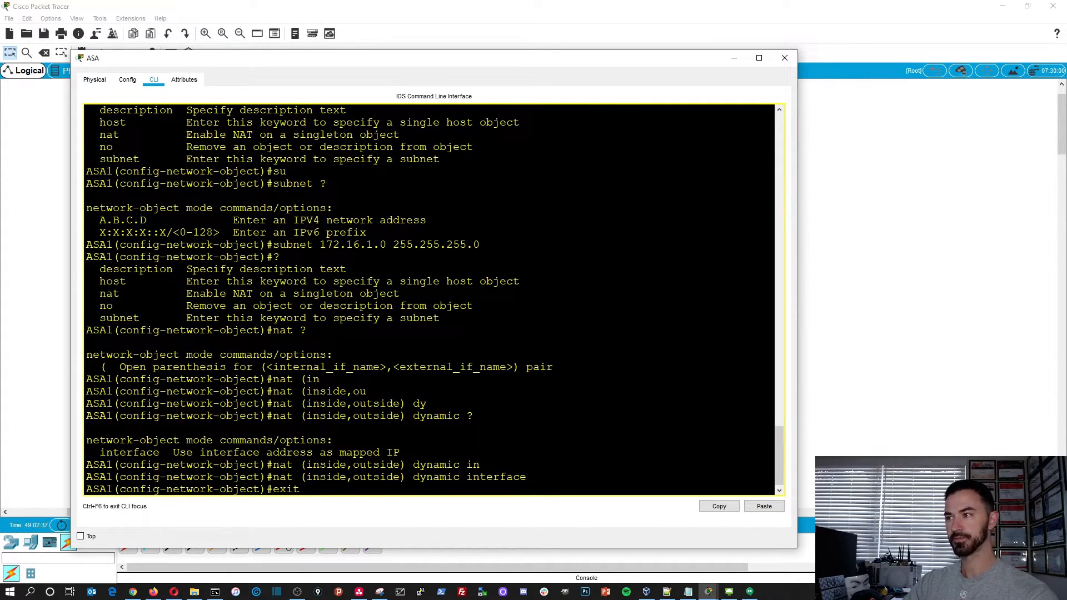
key("Return")
key("Return")
key("Return")
key("Return")
key("Return")
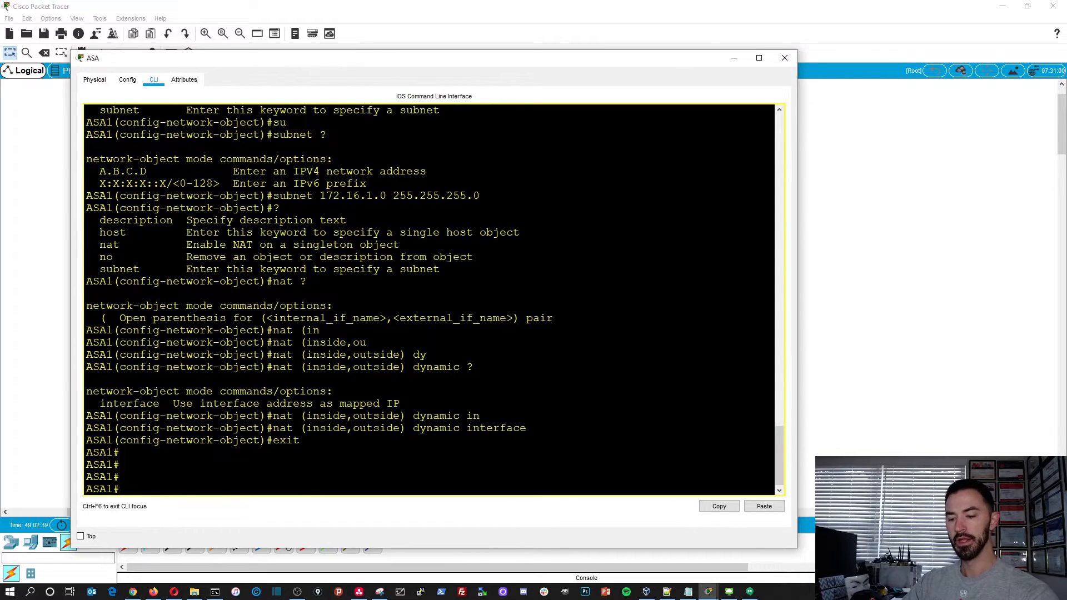
- Save the ASA's running-config to startup-config, accepting the default source filename
type("copy s")
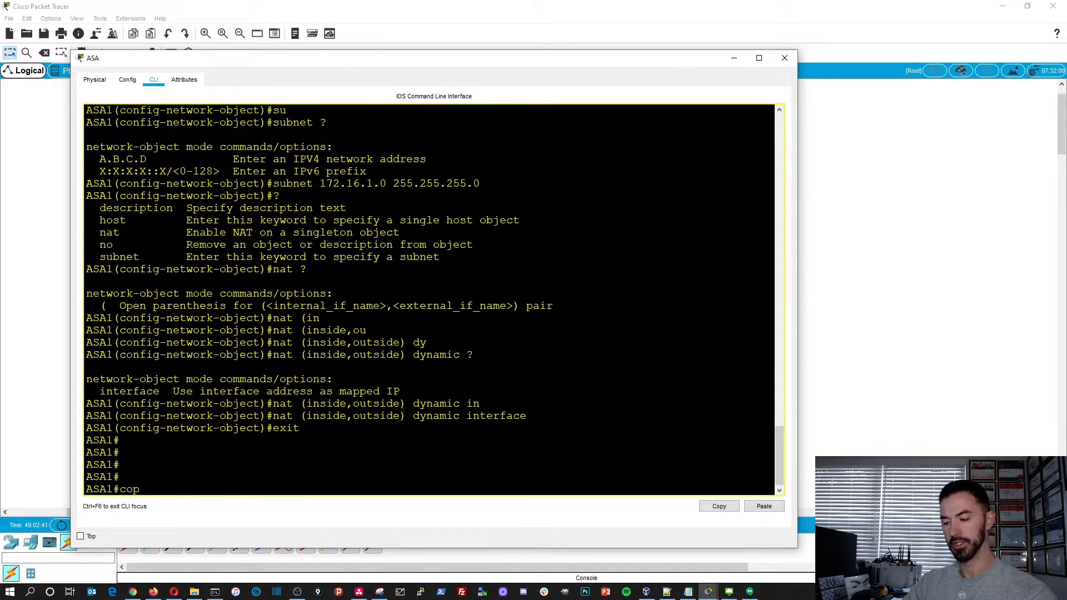
key("BackSpace")
type("run")
key("Tab")
type("st")
key("Tab")
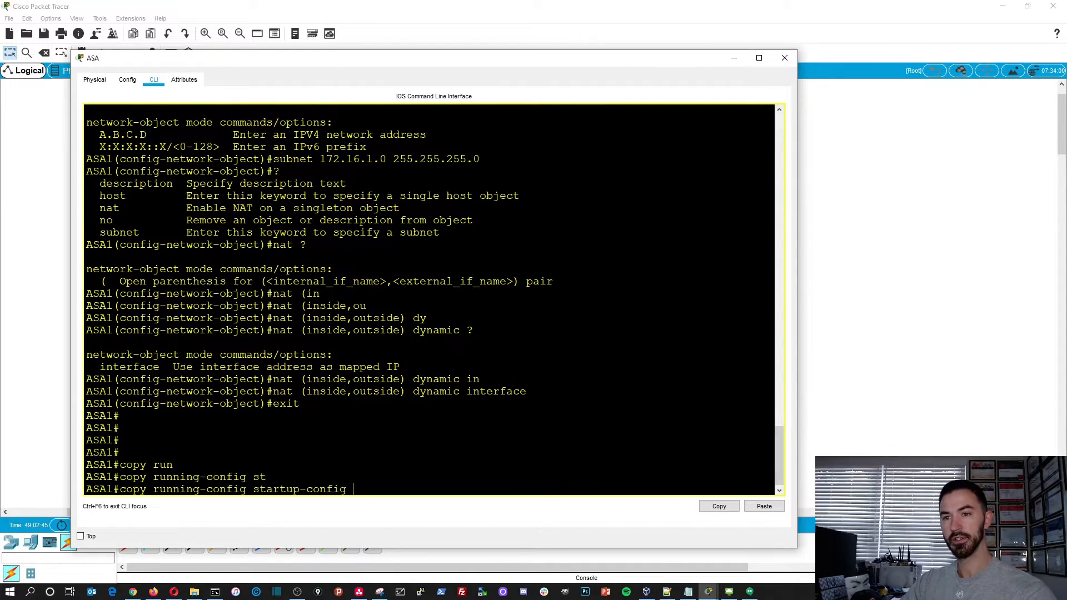
key("Return")
key("Return")
key("Return")
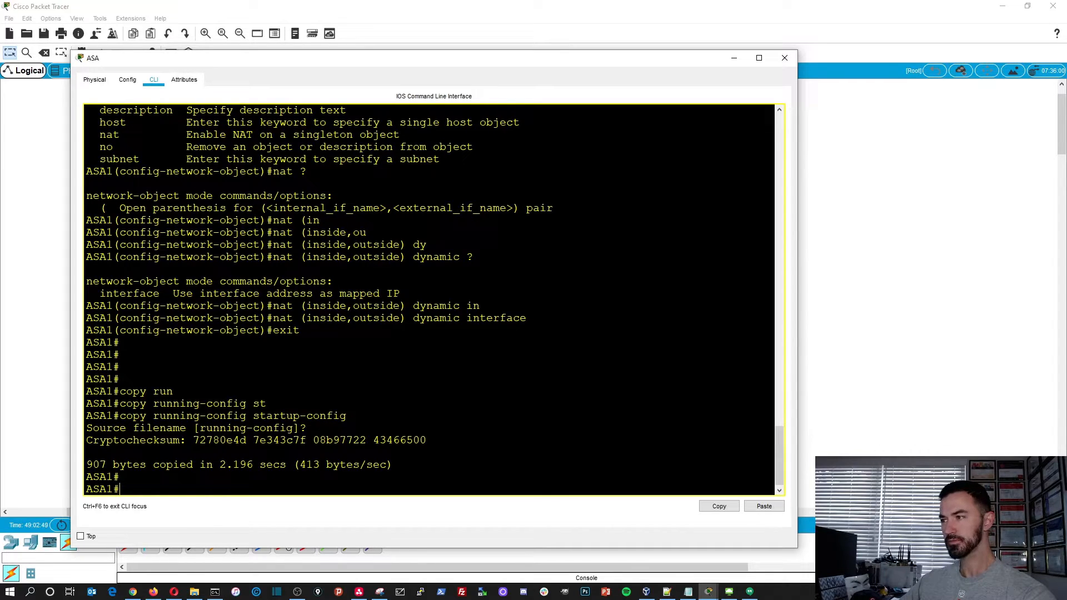
- Minimize the ASA window, open PC0's Command Prompt and ping the Google server at 8.8.8.8
left_click(738, 57)
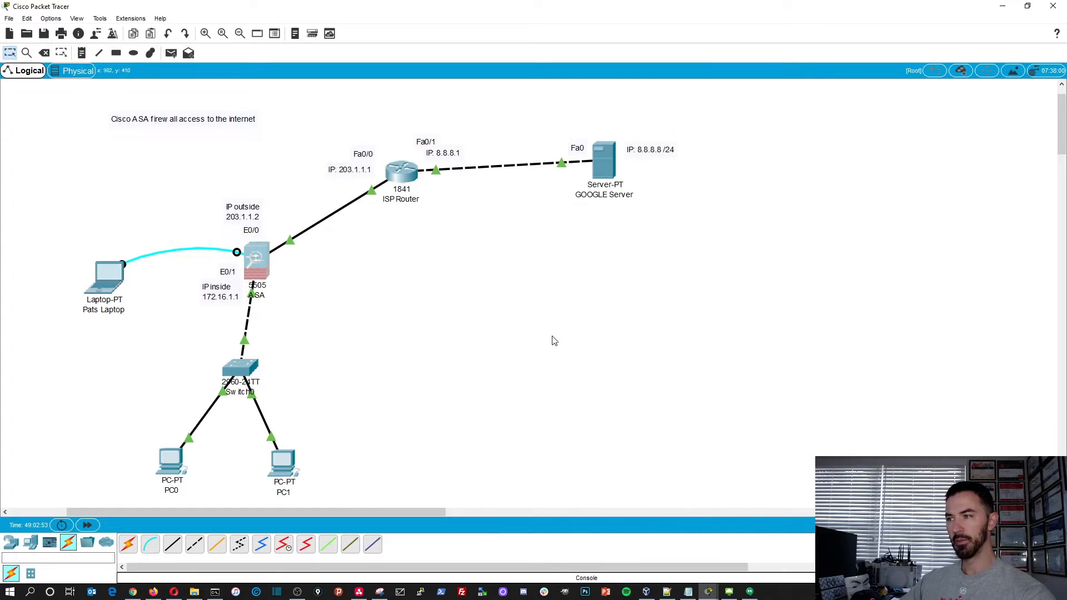
left_click(179, 468)
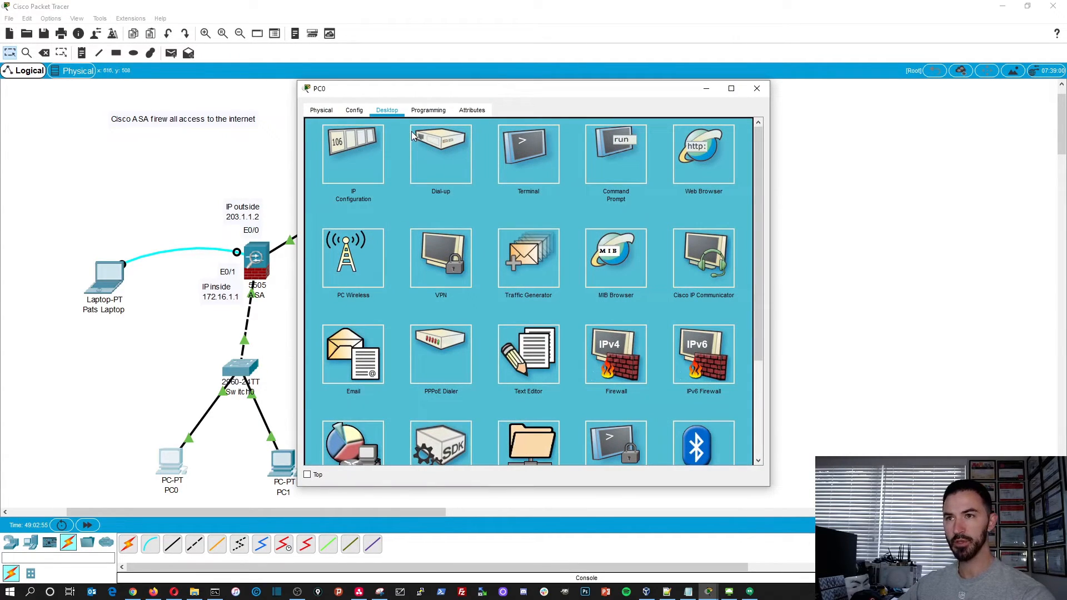
left_click_drag(436, 85, 201, 39)
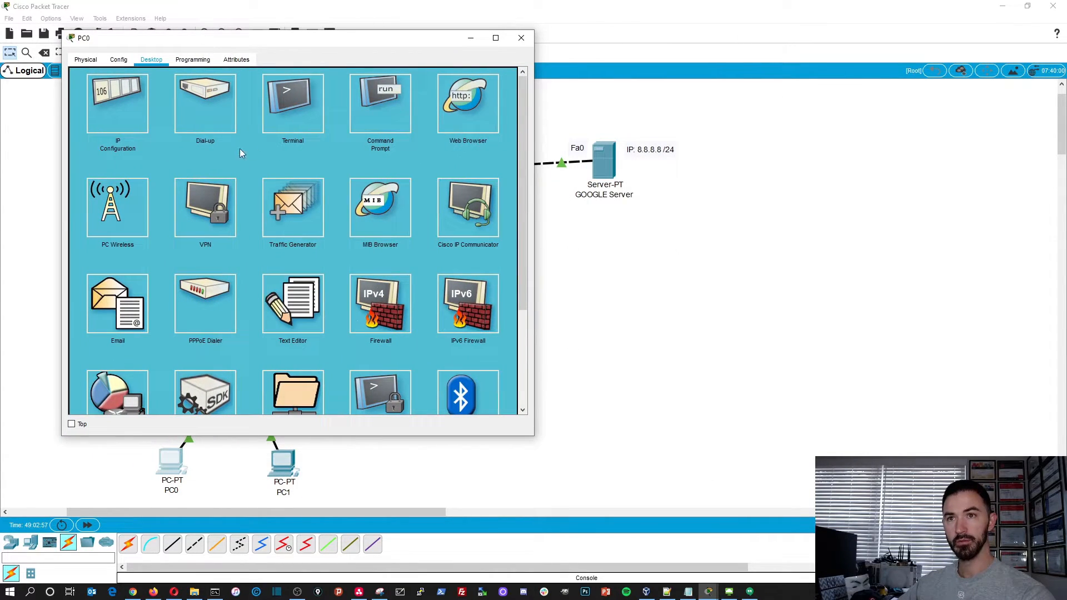
left_click(356, 111)
type("ping ")
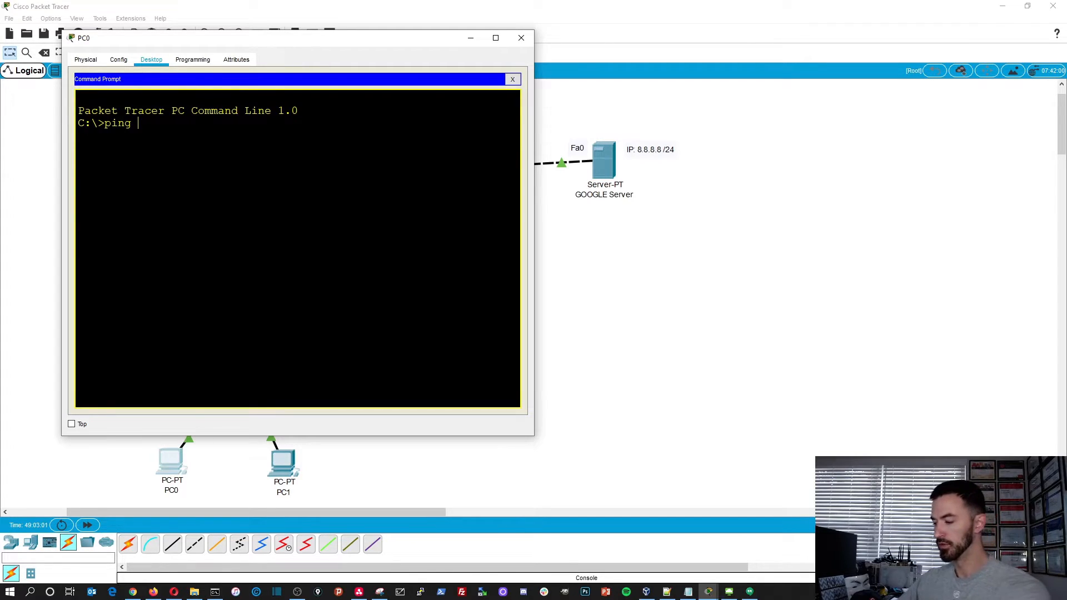
type("8.8.8.8")
key("Return")
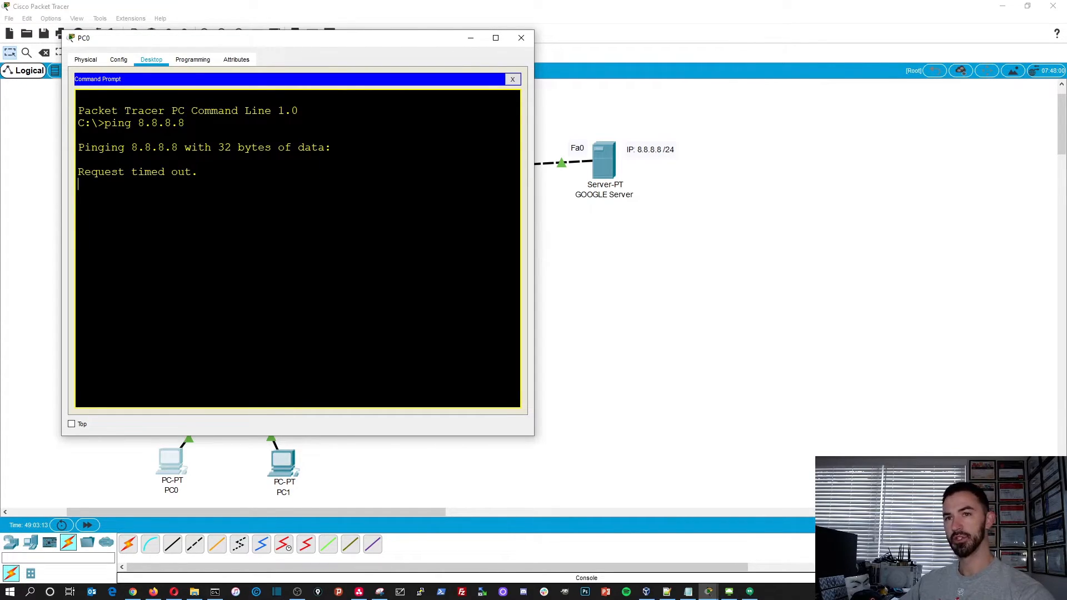
- Stop PC0's current ping and start a continuous ping to 8.8.8.8 with the -t option
key("ctrl+c")
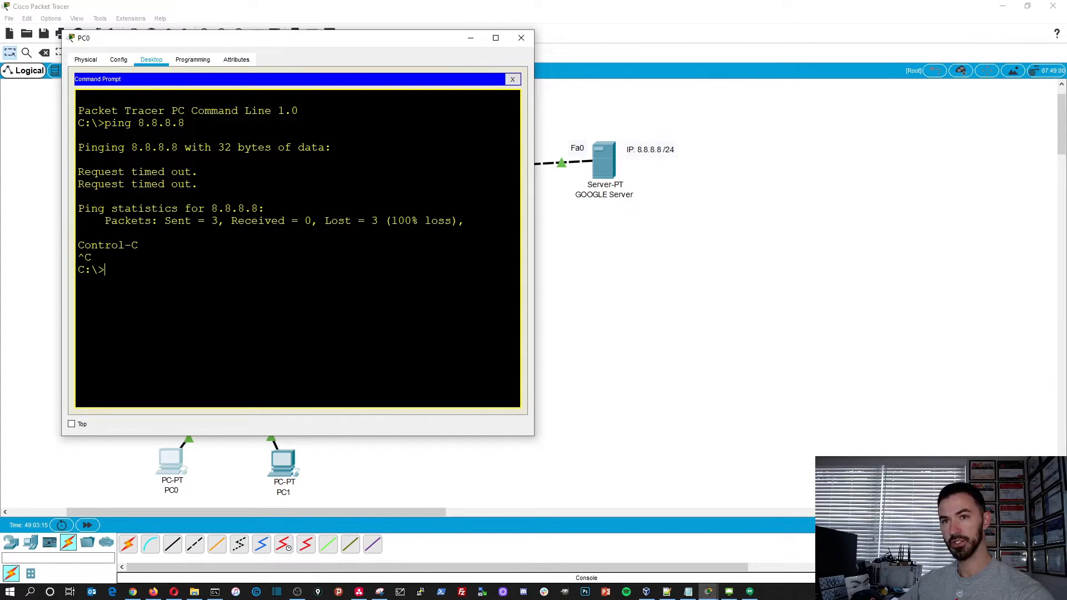
key("Up")
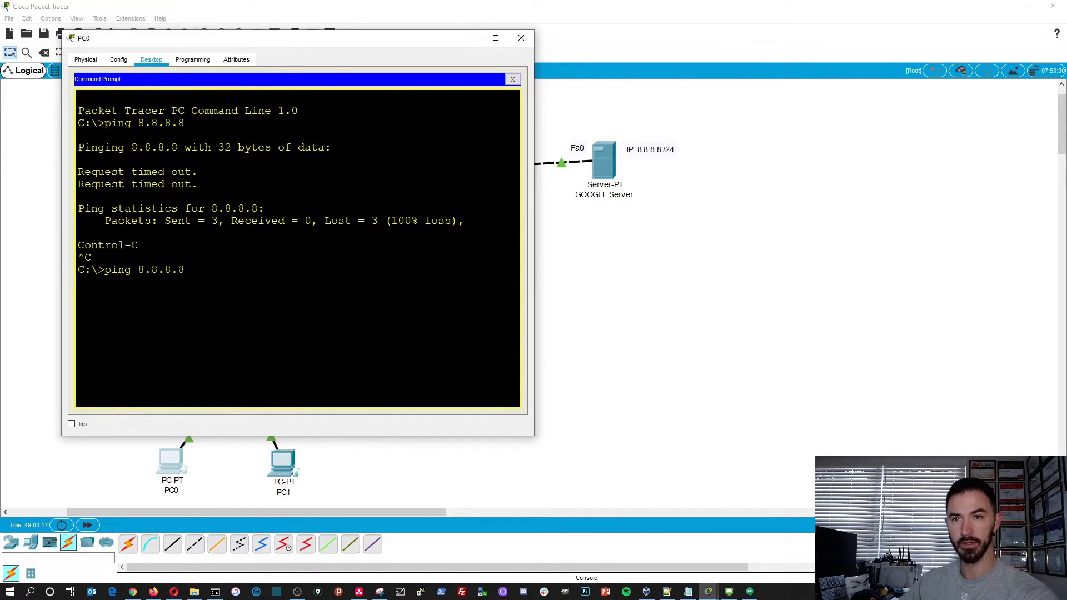
type("-t")
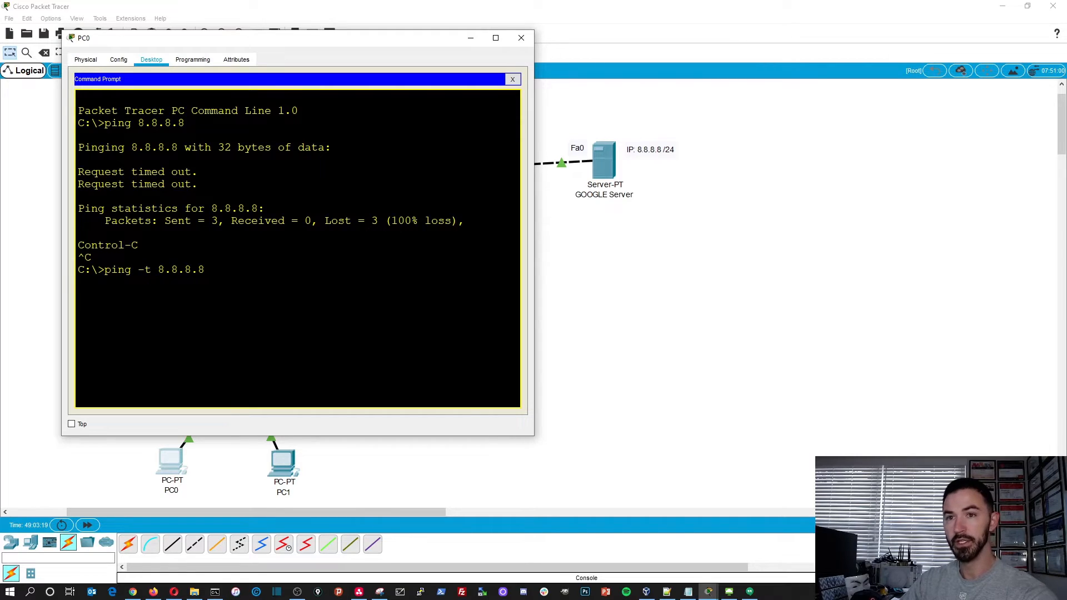
key("Return")
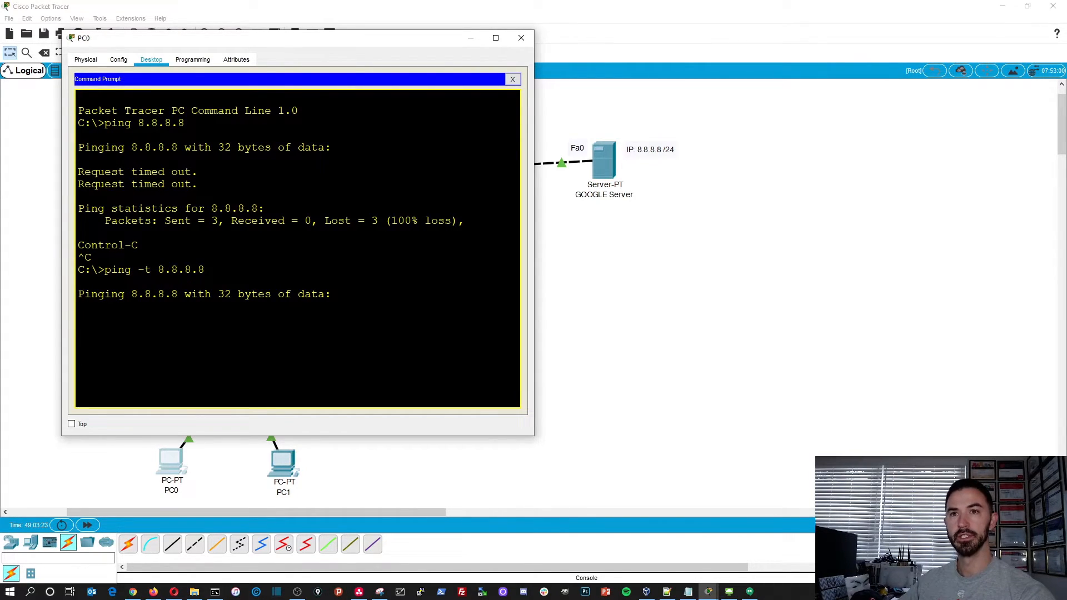
- Start a continuous ping to 8.8.8.8 from PC1's Command Prompt and minimize its window
left_click(285, 467)
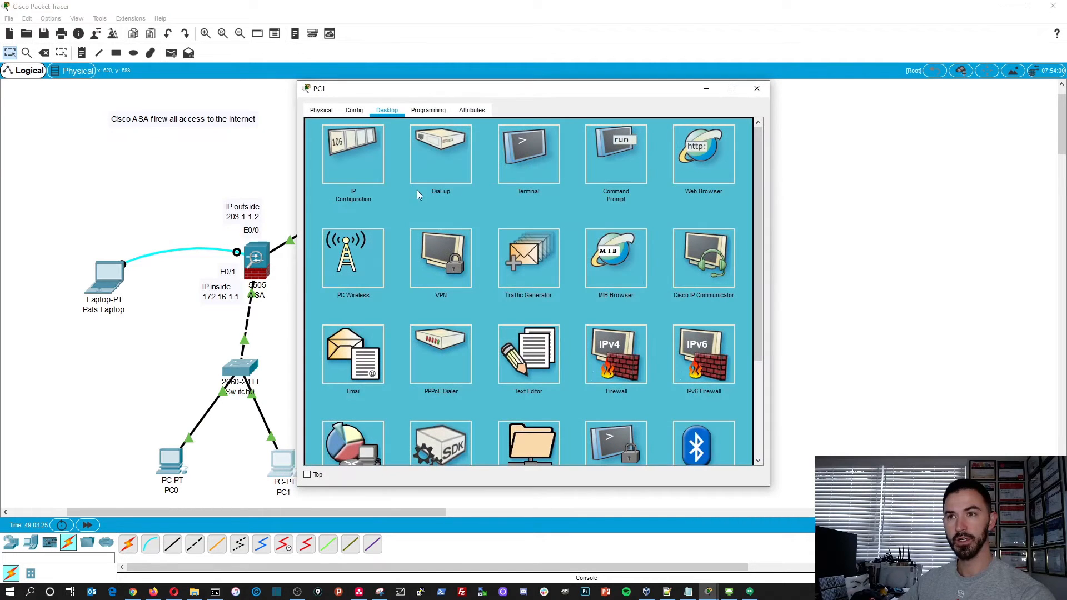
left_click(606, 162)
type("ping")
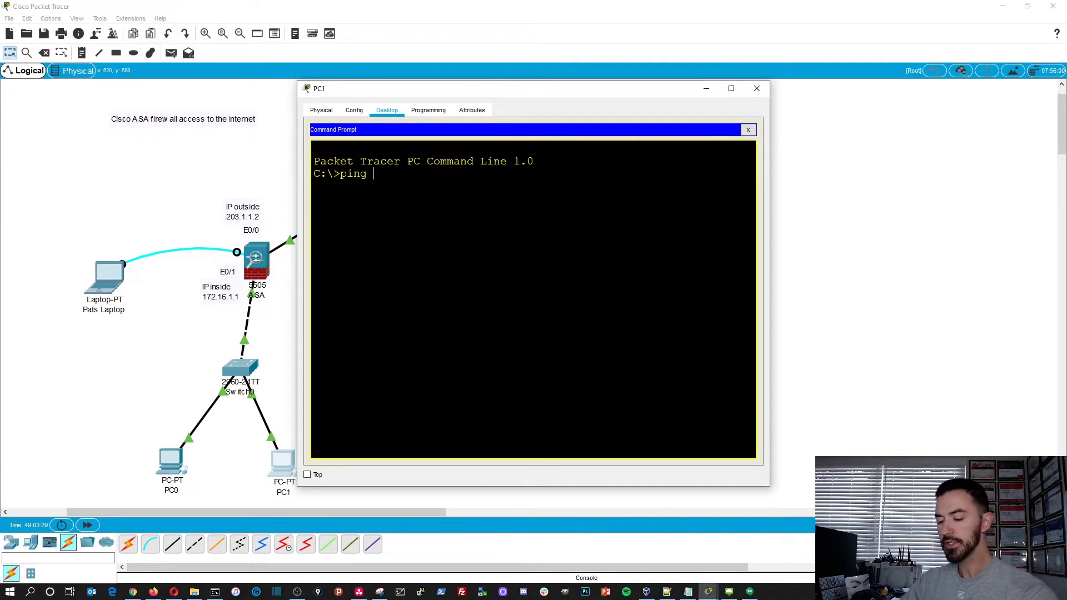
type(" -t")
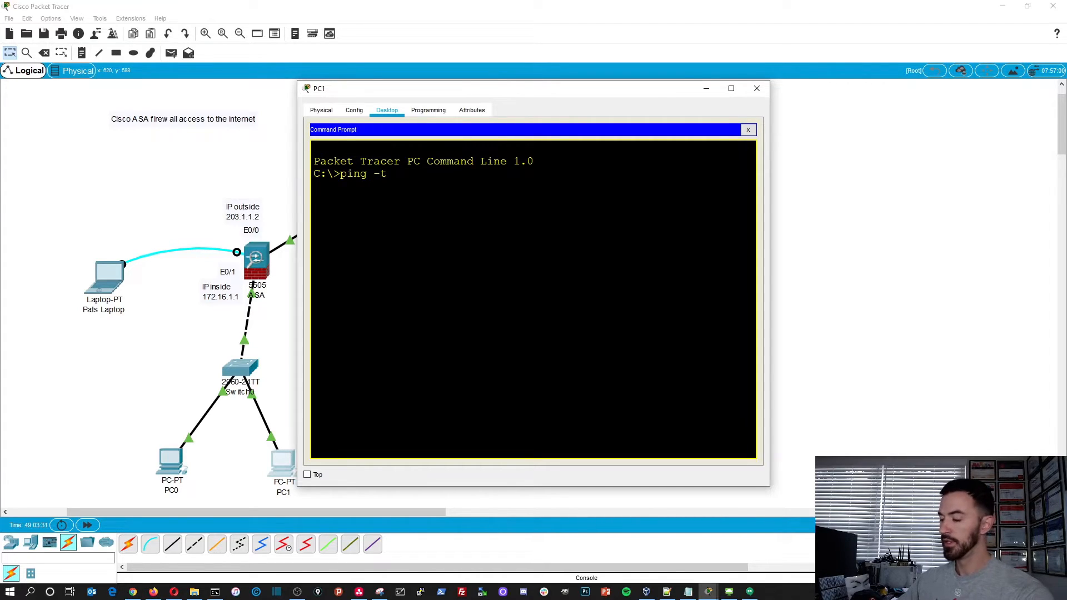
type(" 8.8.8.8")
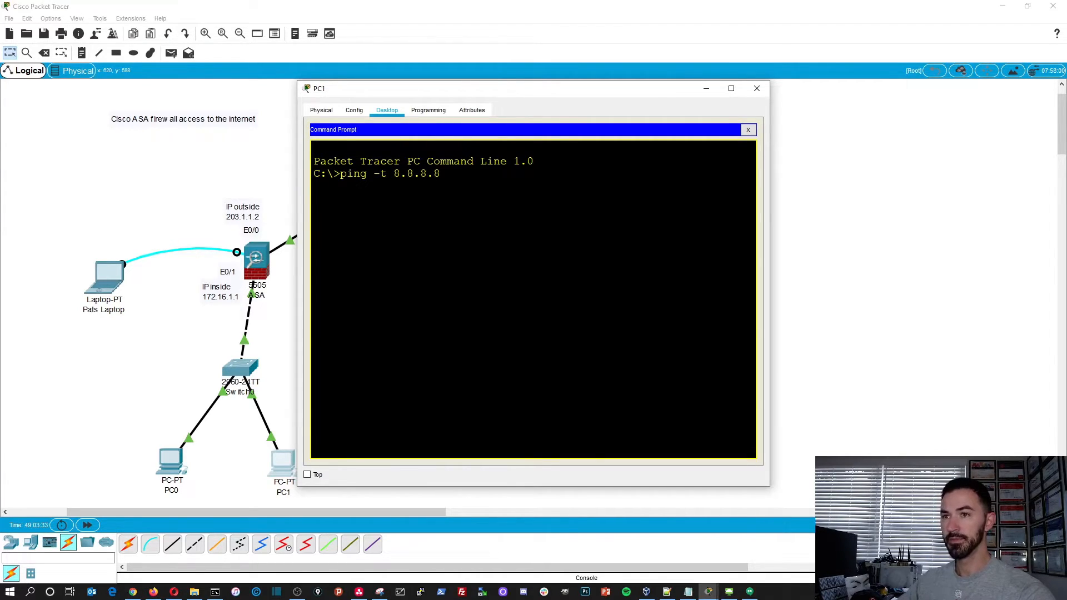
key("Return")
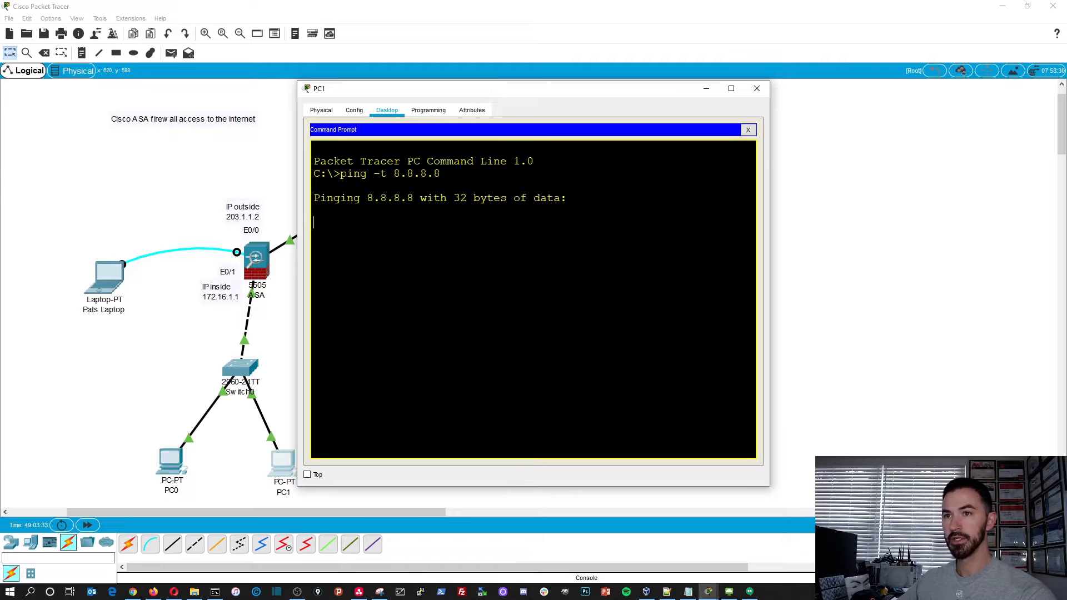
left_click(705, 90)
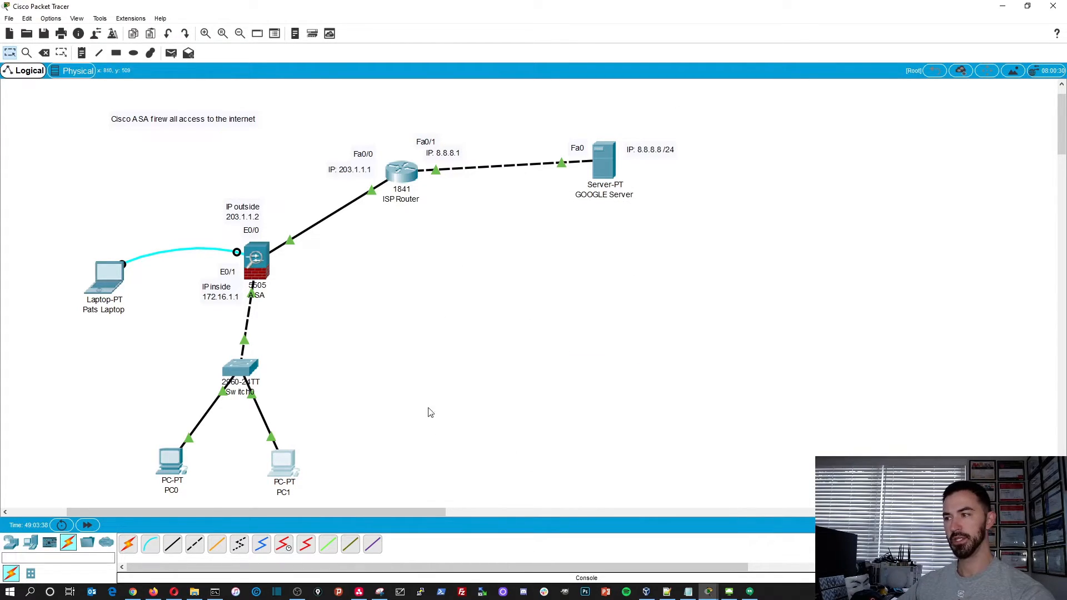
- Reopen the ASA's command line and enter global configuration mode
left_click(255, 263)
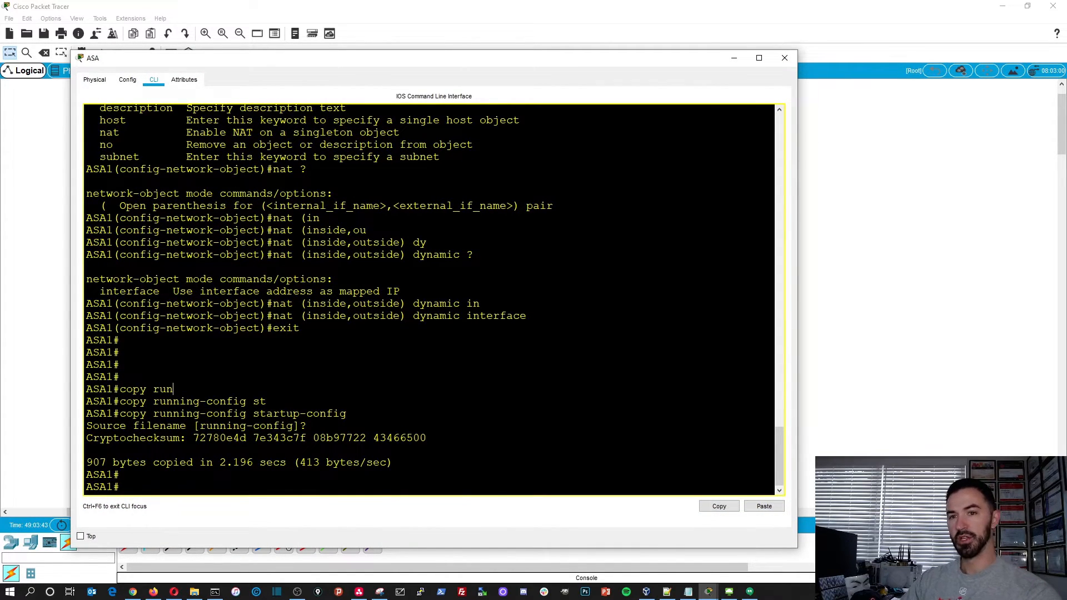
key("Return")
key("Return")
key("Return")
type("config t")
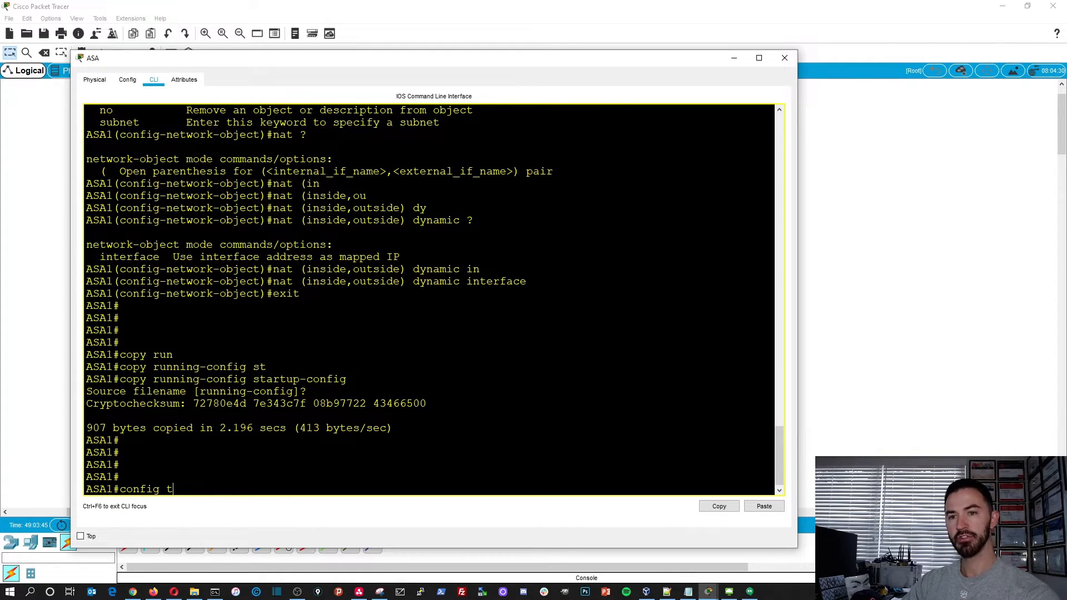
key("Return")
- Begin an access-list command in the ASA's global configuration mode and list its available options
type("acce")
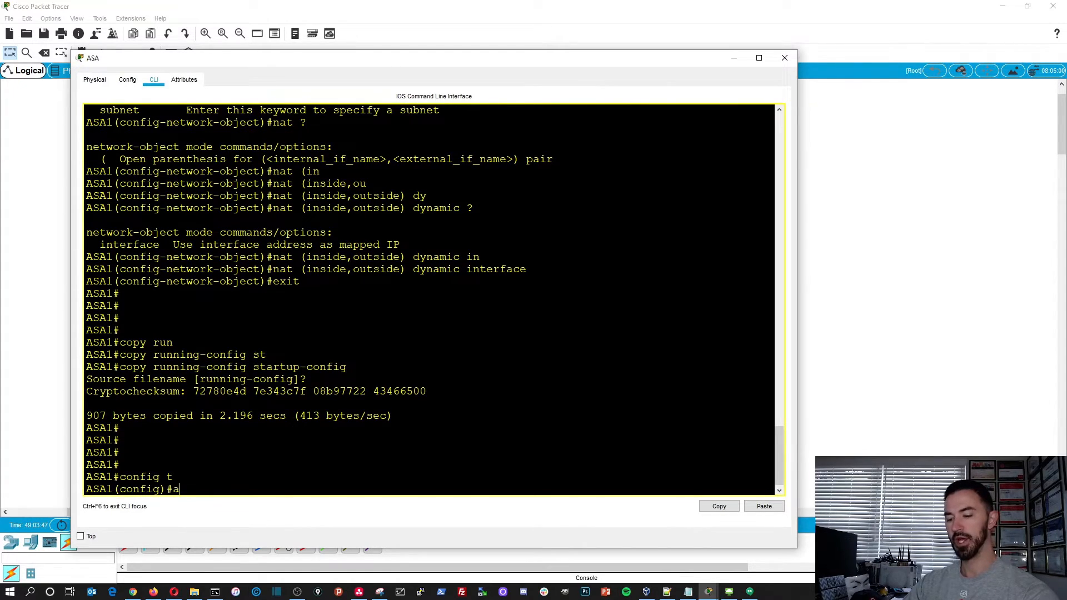
key("Tab")
key("BackSpace")
key("Tab")
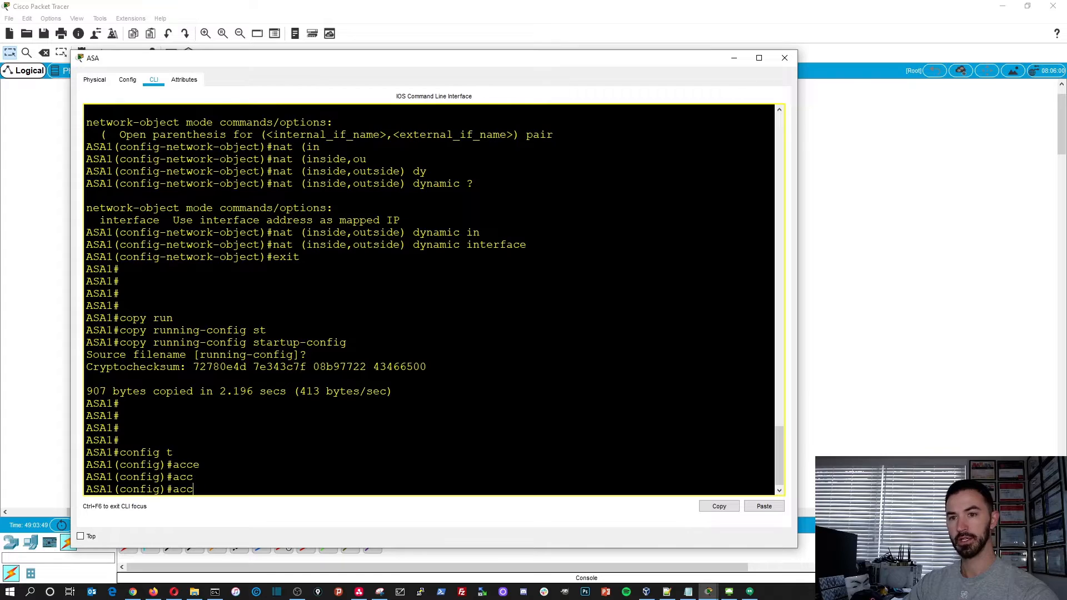
type("ess")
key("Tab")
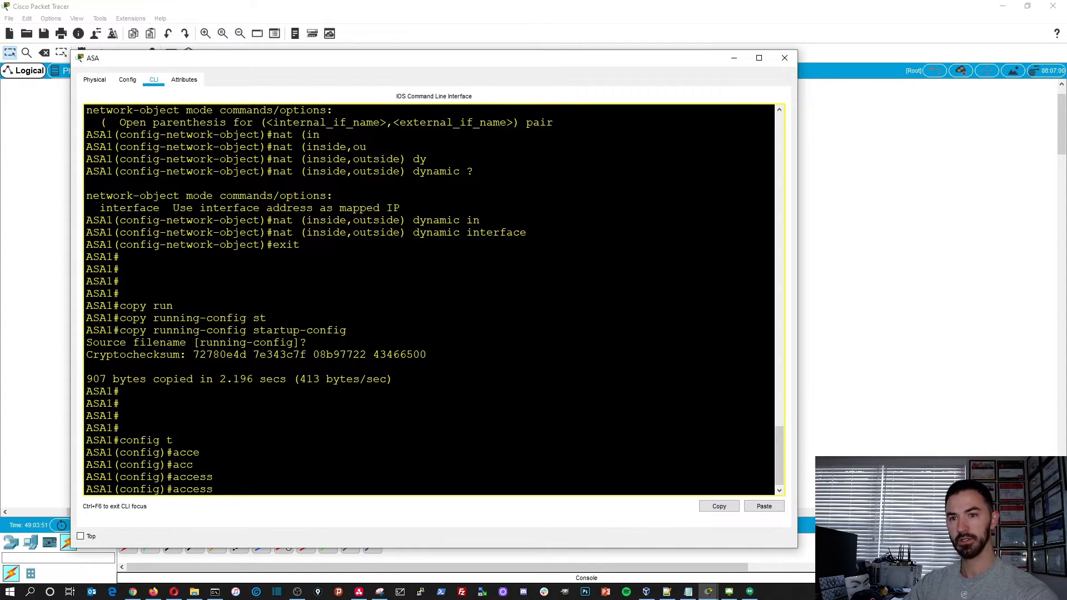
type("-l")
key("Tab")
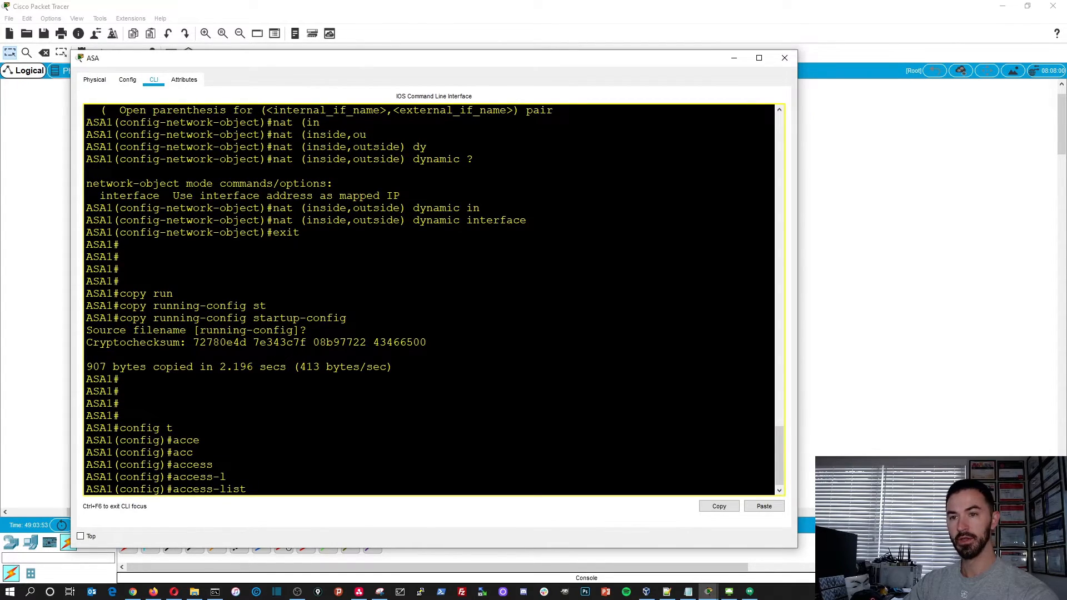
type("?")
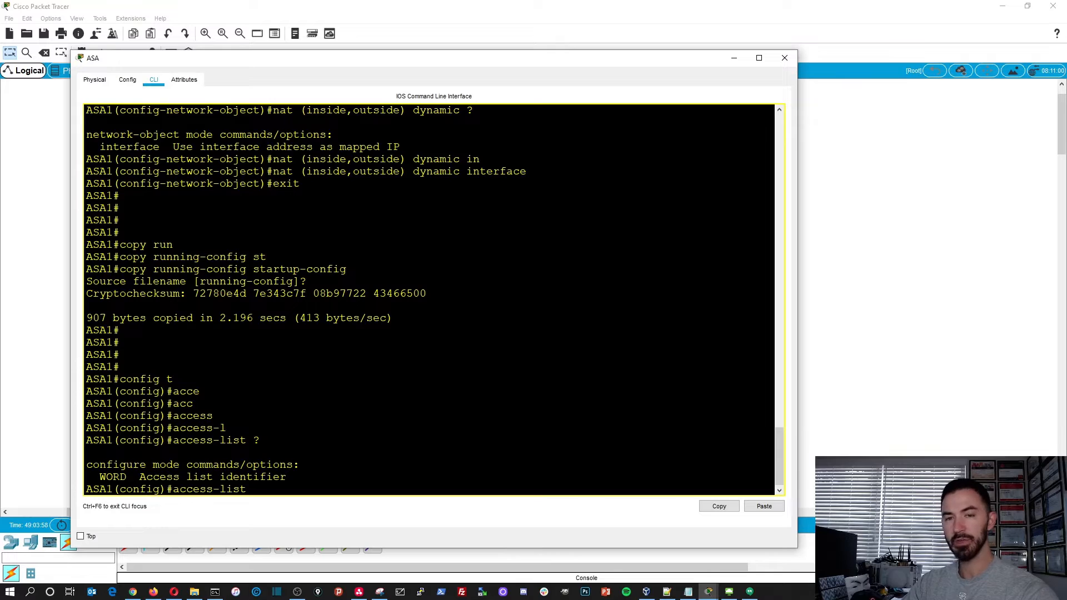
type("IN")
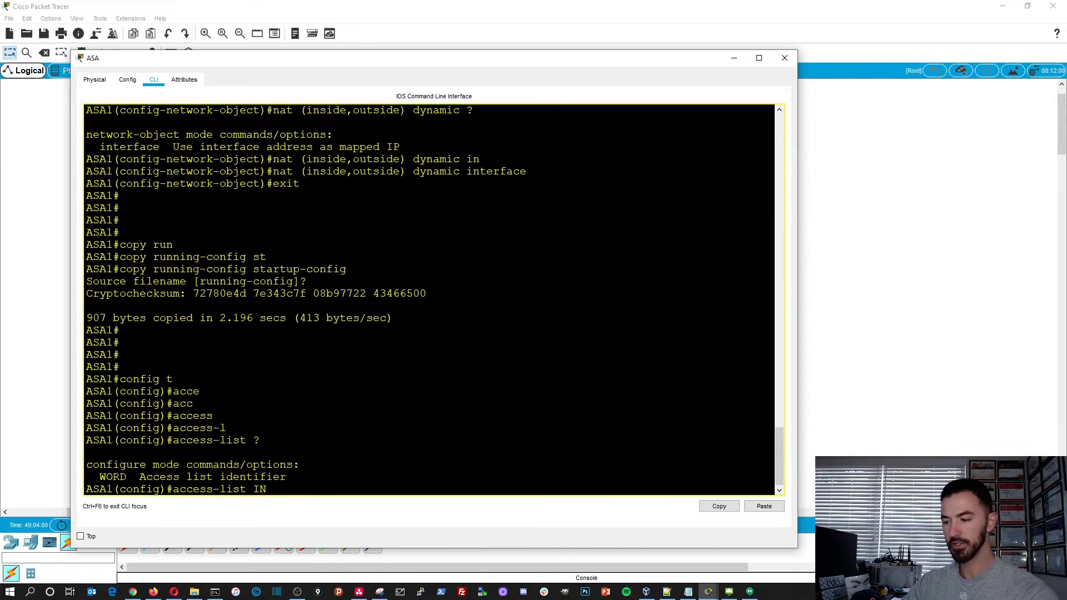
type("_TO_INTE")
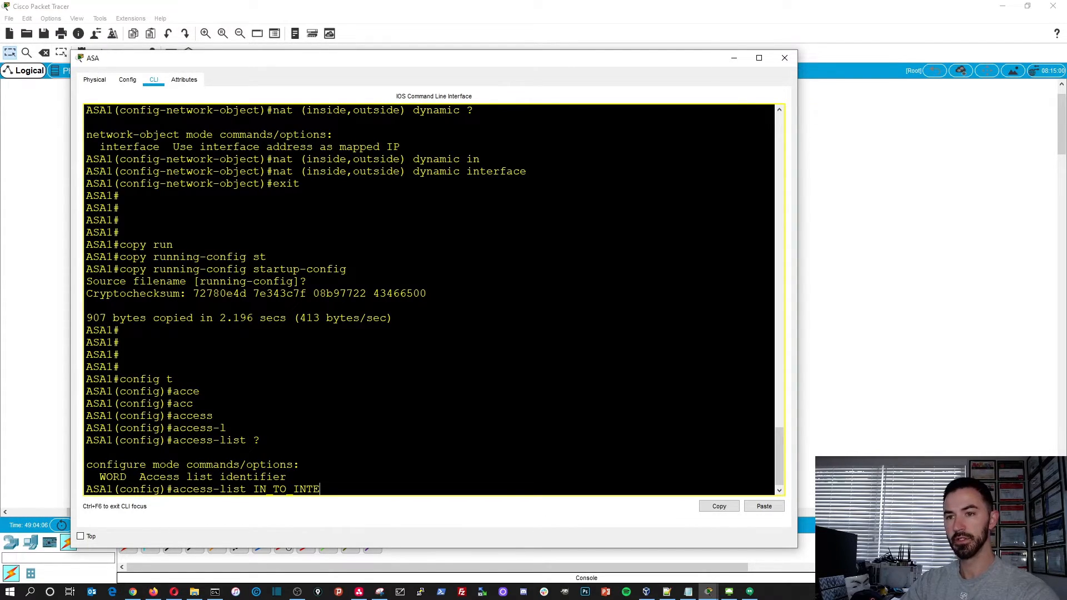
type("RNET")
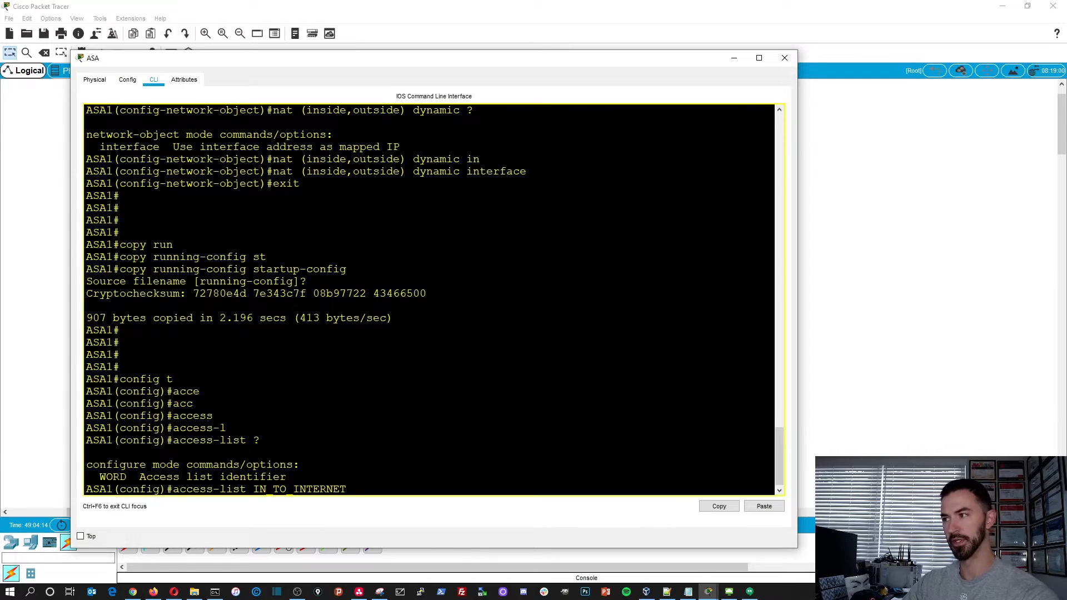
type(" ex")
- Name the access list IN_TO_INTERNET and make it an extended list
key("Tab")
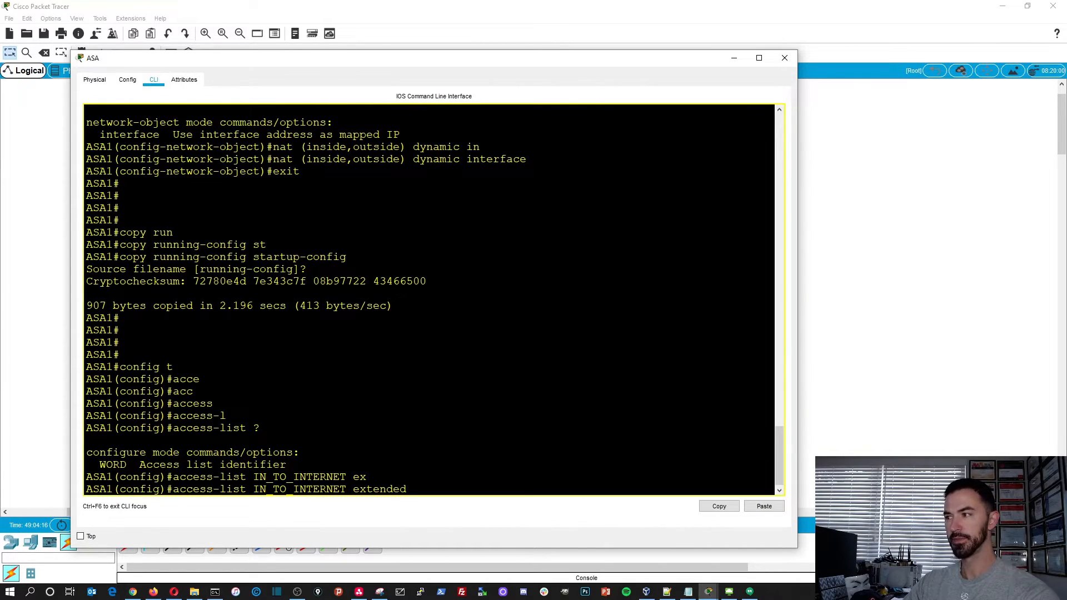
- Complete the IN_TO_INTERNET entry to permit tcp from any to any, listing the available action and protocol options along the way
type("?")
type("per")
key("Tab")
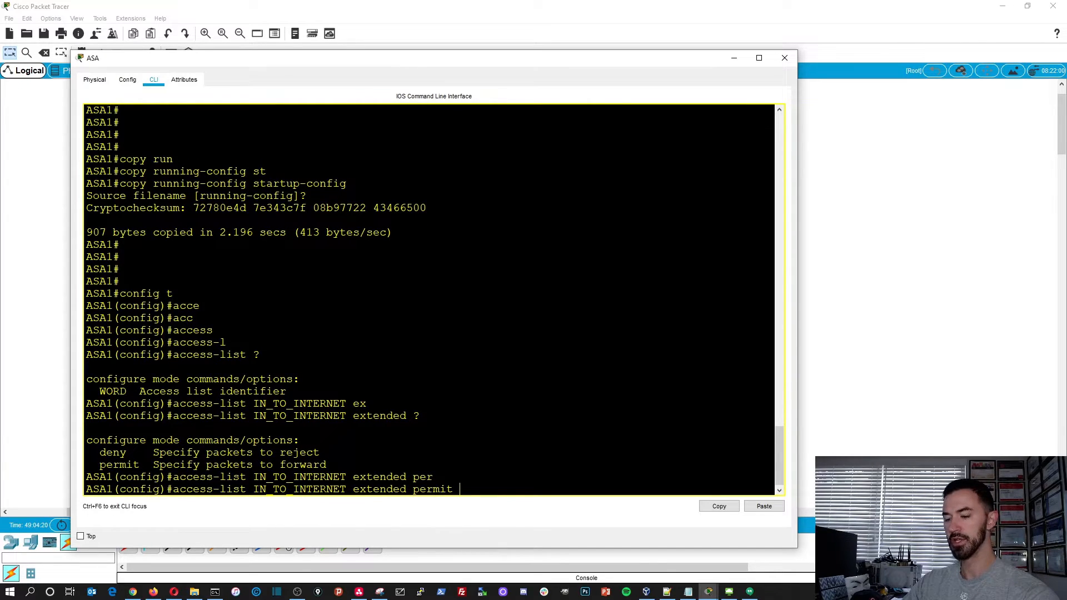
type("?")
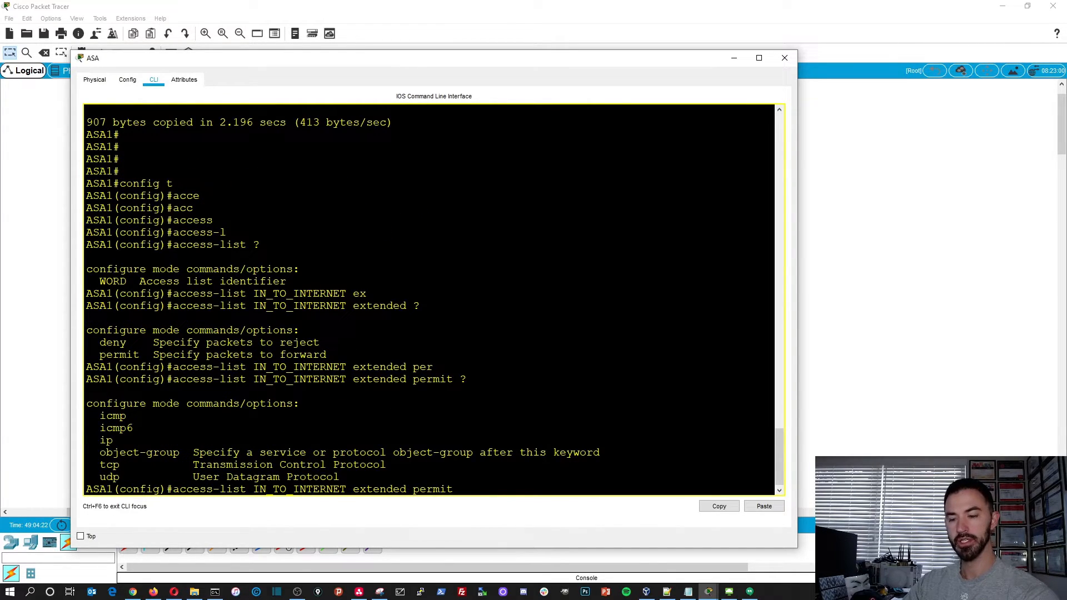
type("tcp")
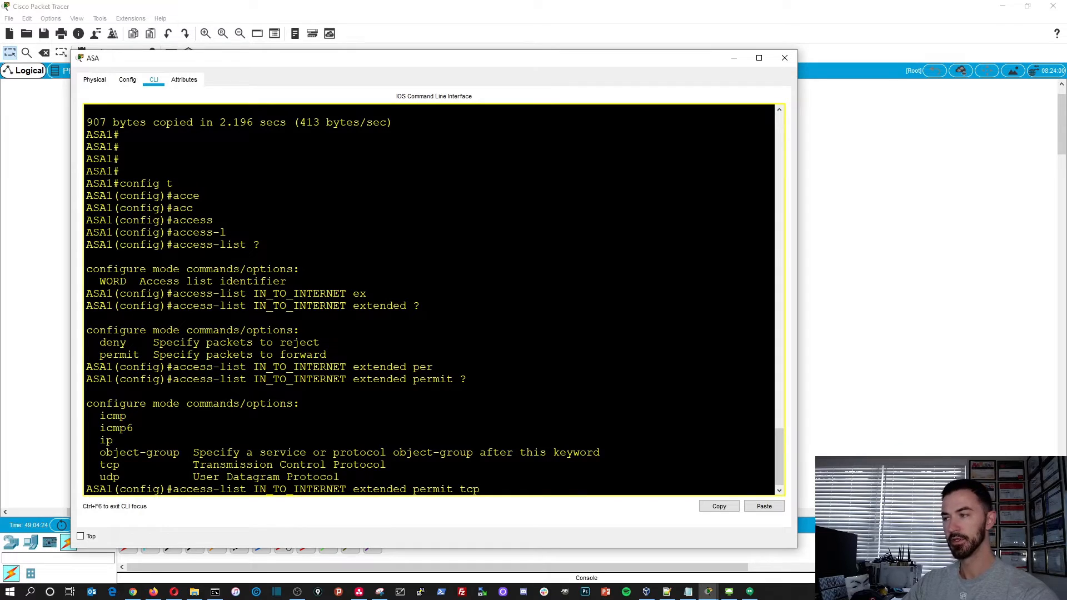
type(" any any")
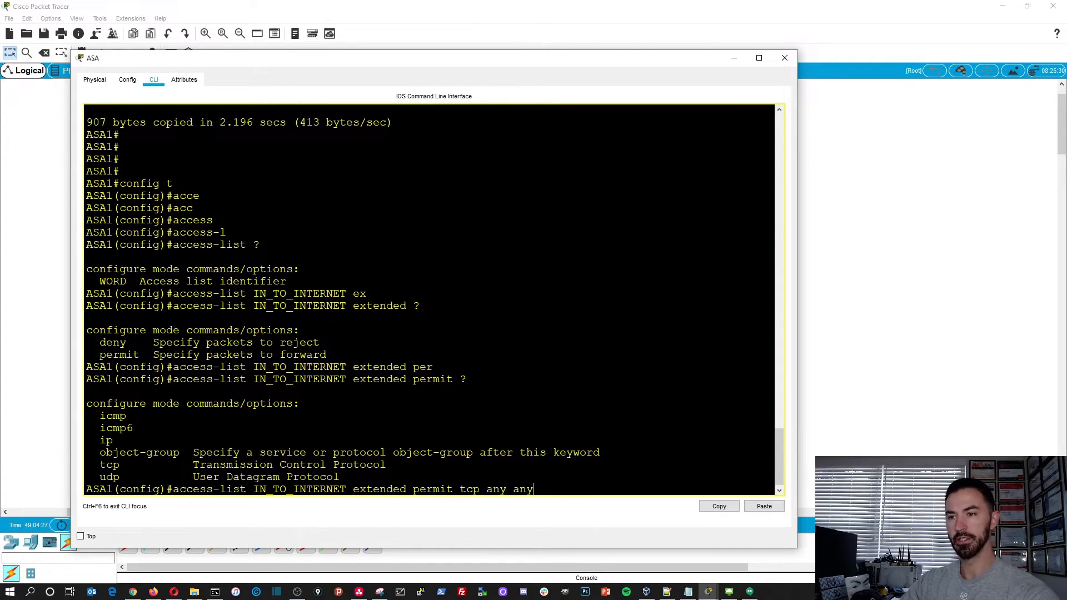
key("Return")
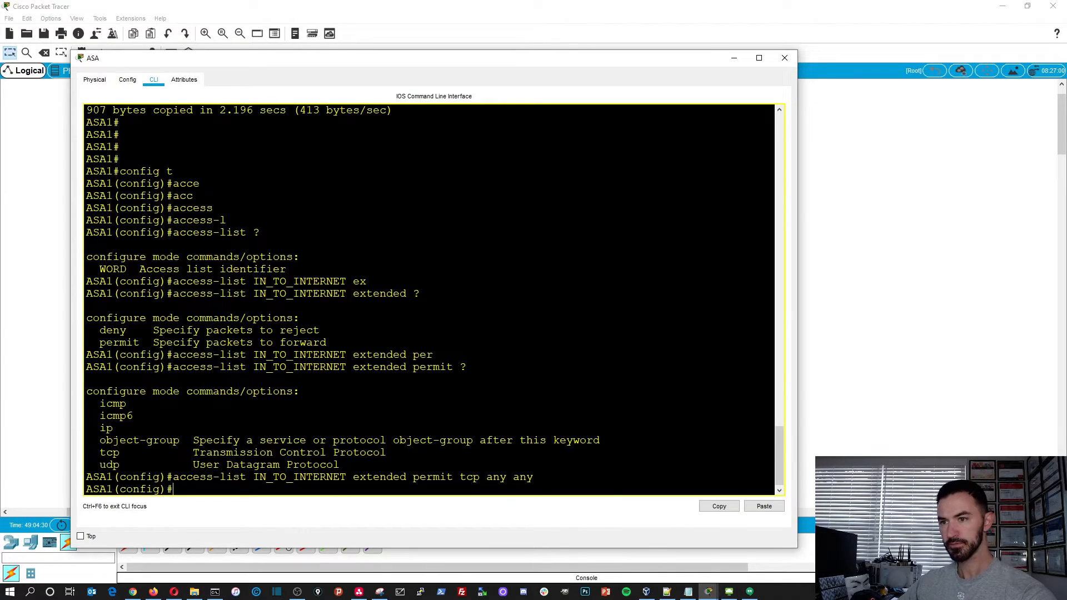
- Arrange PC0's running ping window and the ASA command line side by side, resizing both so they do not overlap
left_click_drag(599, 63, 861, 19)
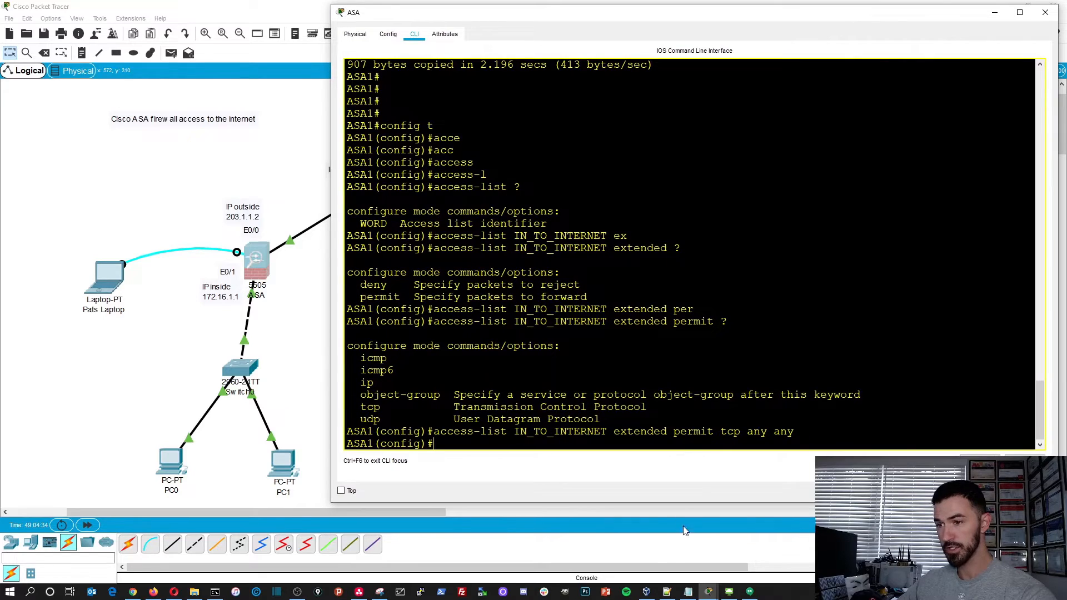
left_click(708, 592)
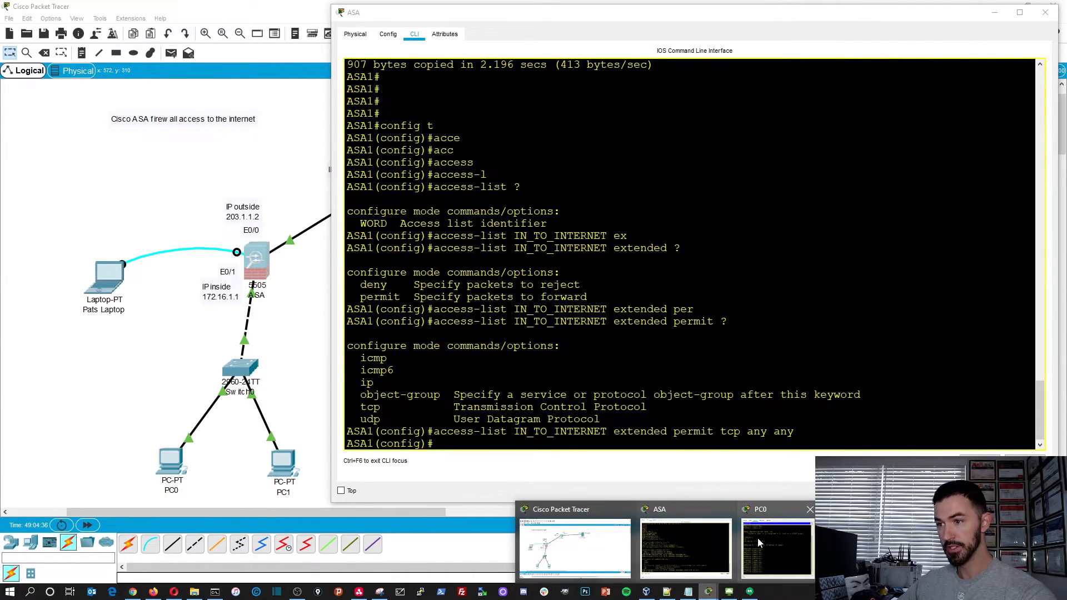
left_click(757, 544)
left_click_drag(242, 44, 180, 45)
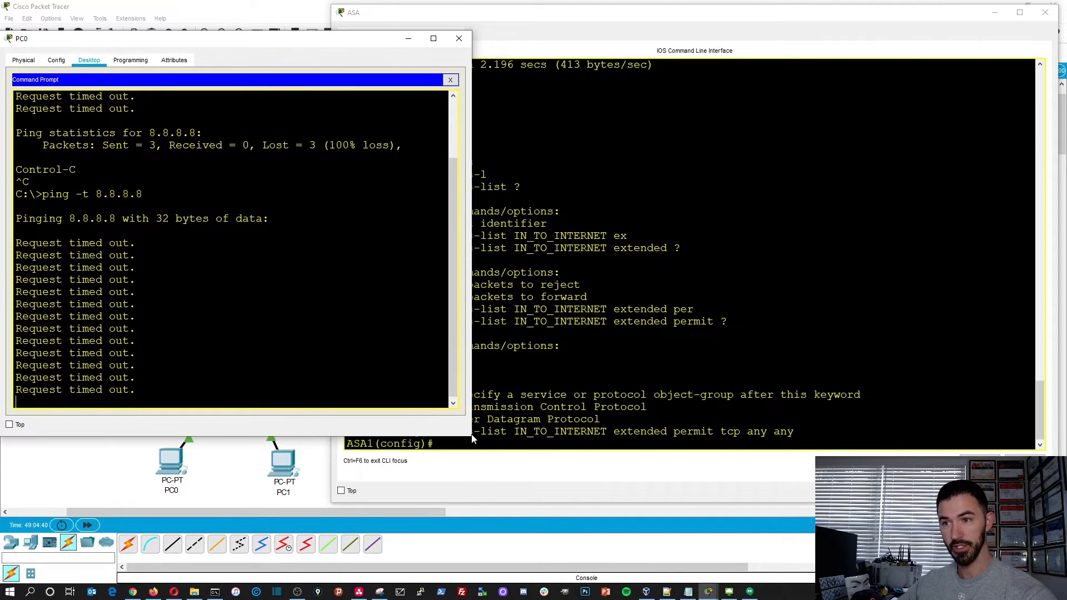
left_click_drag(472, 435, 338, 409)
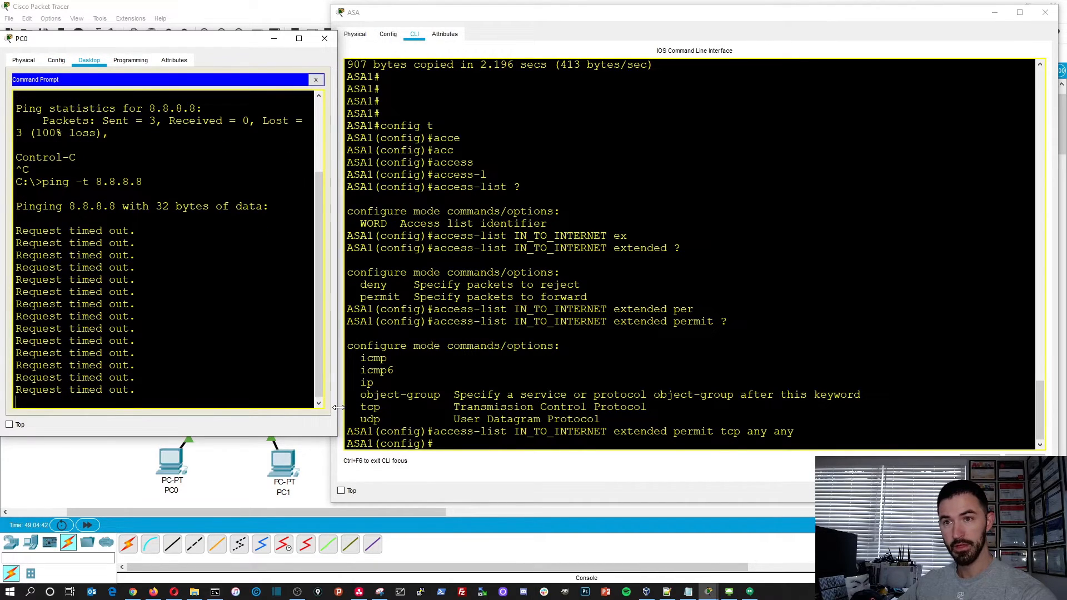
left_click_drag(333, 7, 380, 7)
left_click_drag(338, 43, 383, 45)
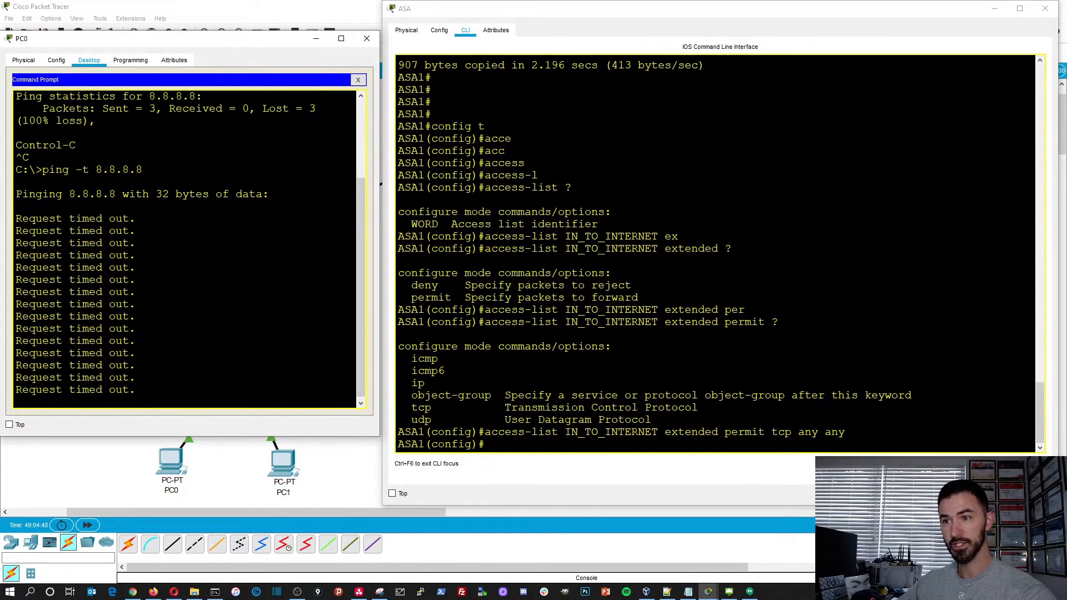
- Add a second IN_TO_INTERNET extended entry on the ASA that permits icmp any any, reusing the tcp rule
left_click(485, 444)
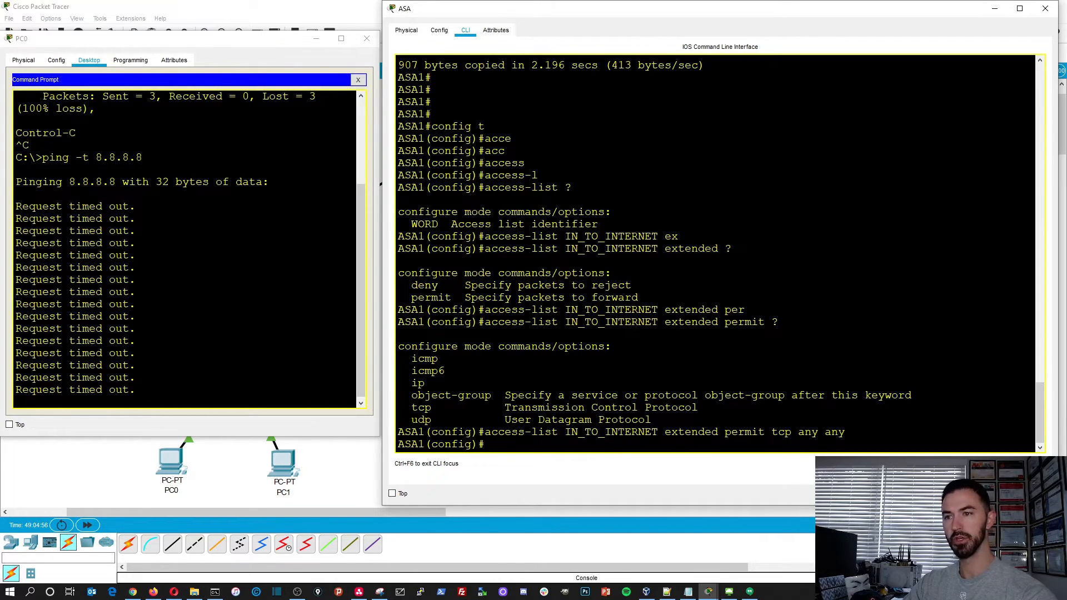
key("Up")
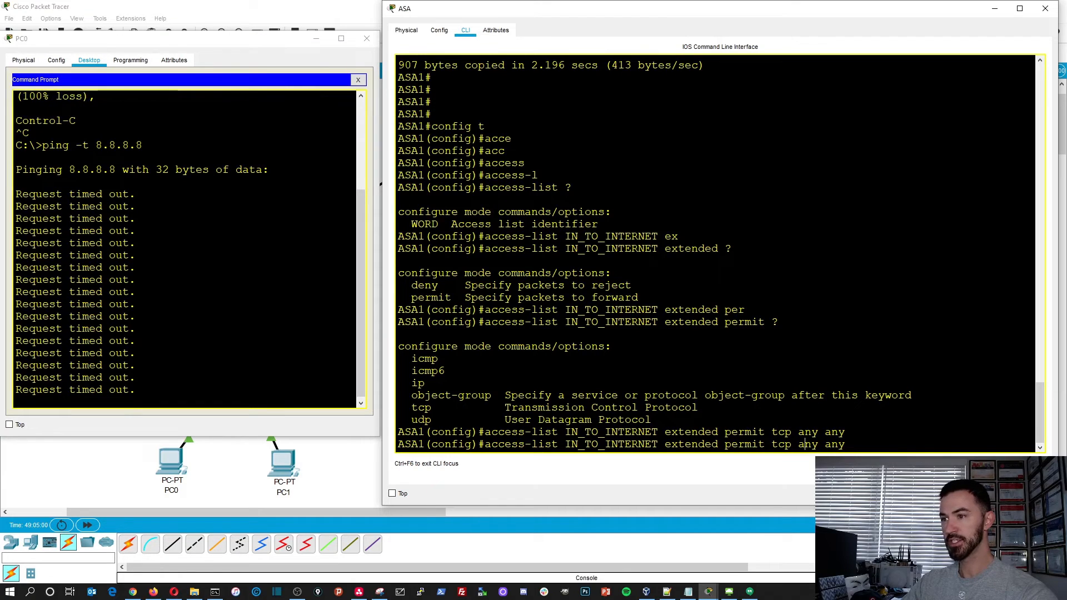
key("BackSpace")
key("BackSpace")
key("BackSpace")
type("icmp")
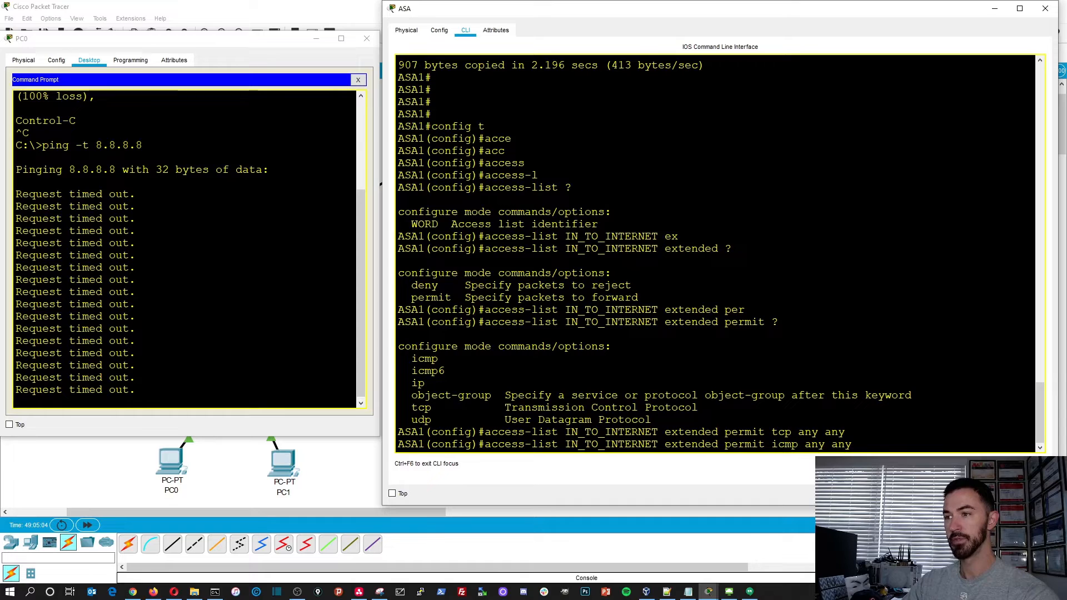
key("Return")
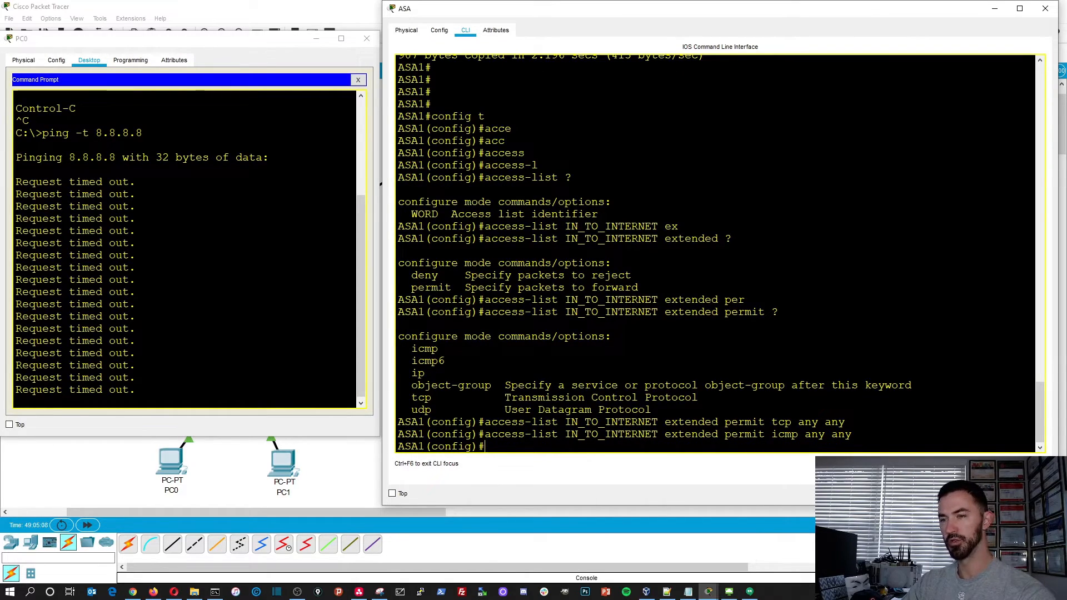
- Begin an access-group command and insert the access list name IN_TO_INTERNET copied from the icmp rule
type("access-gr")
key("Tab")
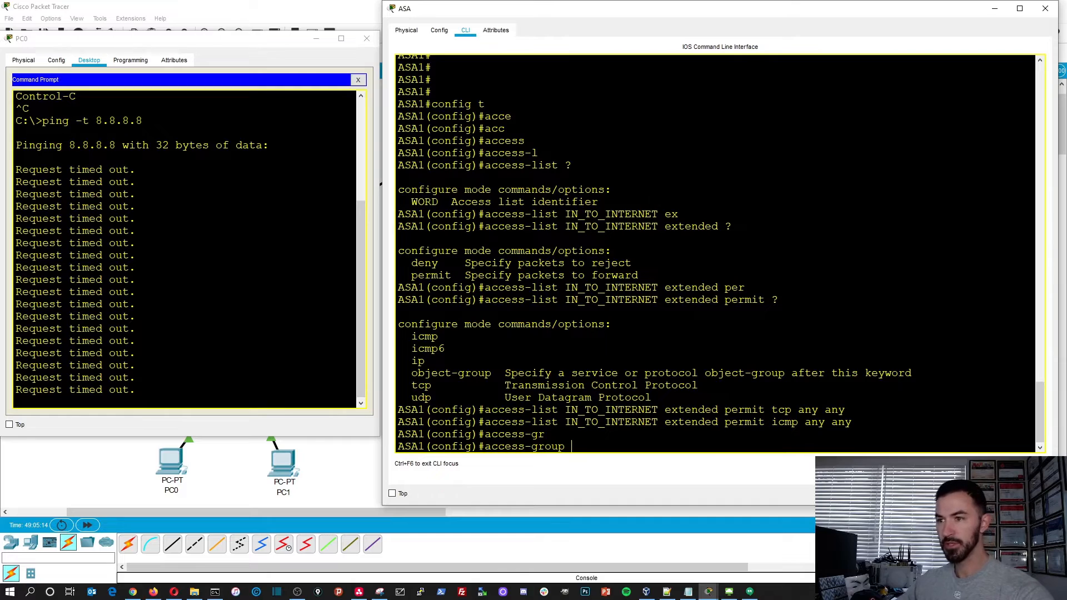
left_click_drag(658, 422, 566, 423)
key("ctrl+c")
right_click(565, 422)
left_click(578, 434)
right_click(594, 445)
left_click(627, 464)
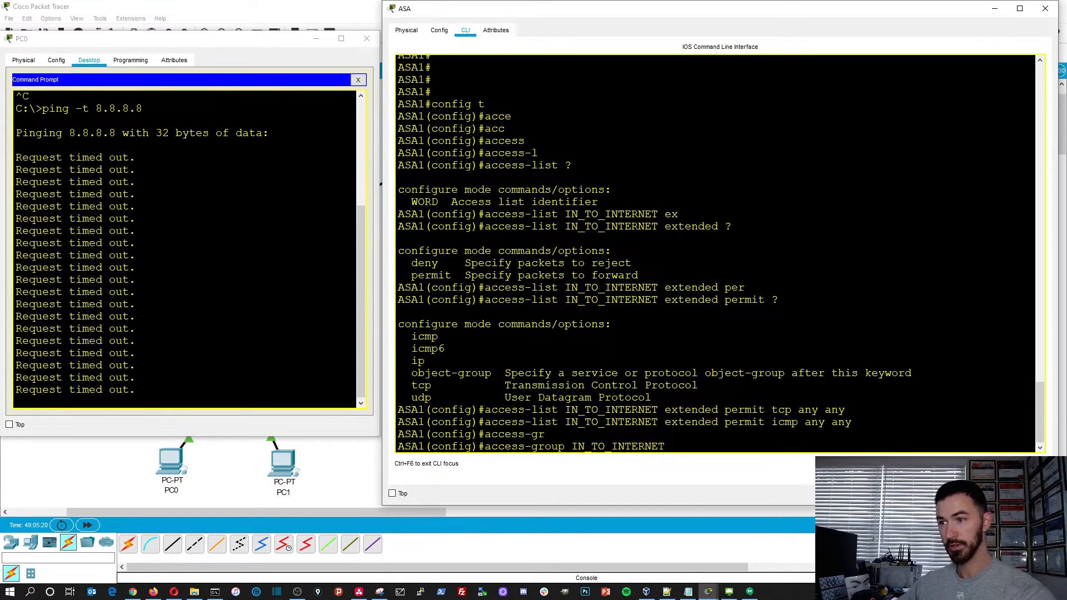
- List the traffic direction options available for the IN_TO_INTERNET access group
type("in")
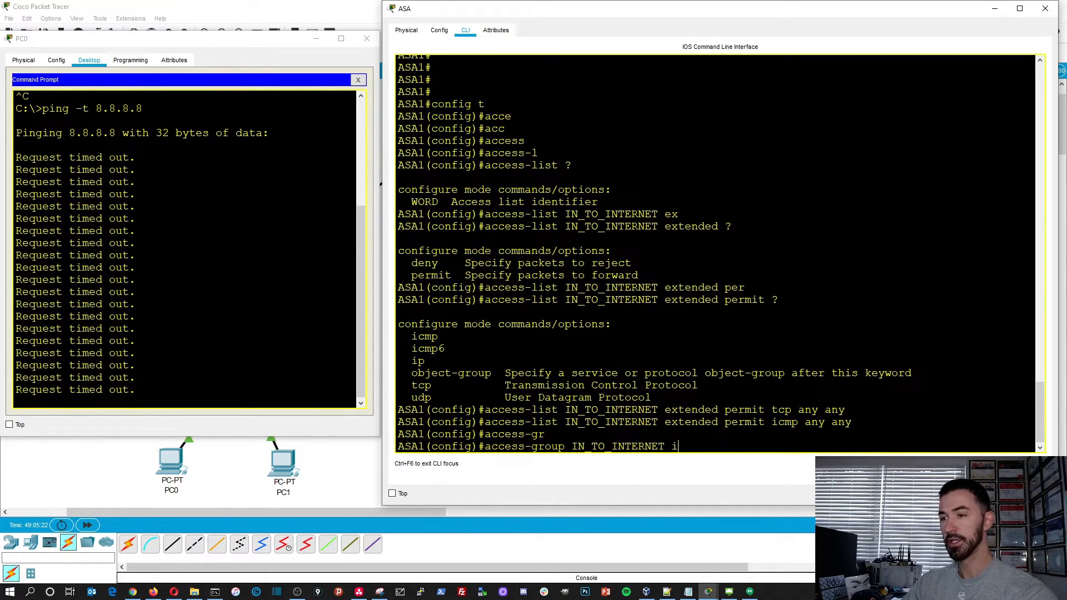
key("BackSpace")
key("BackSpace")
type("?")
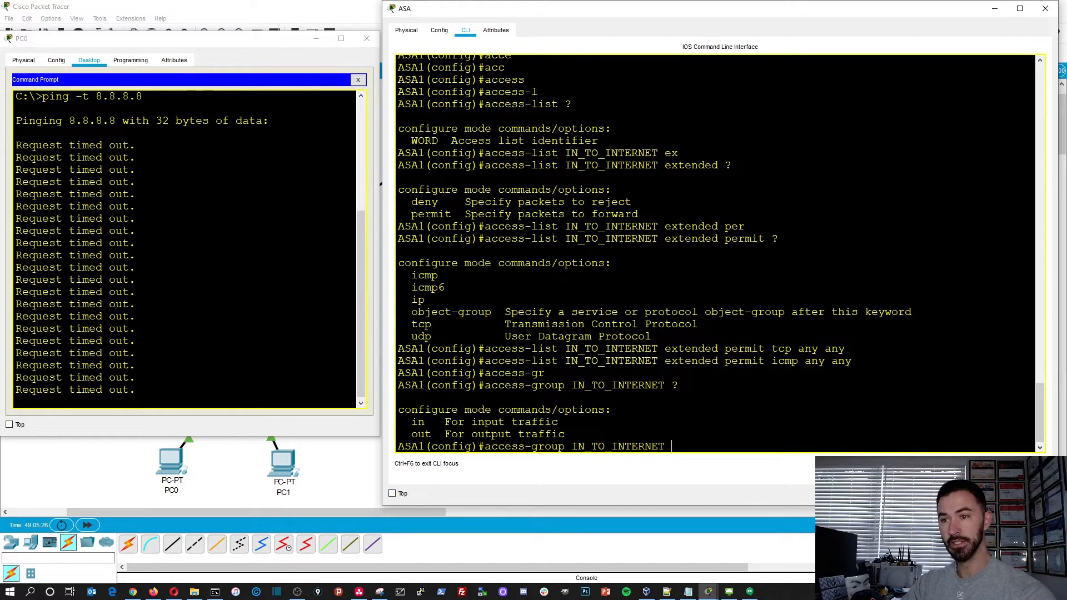
type("in")
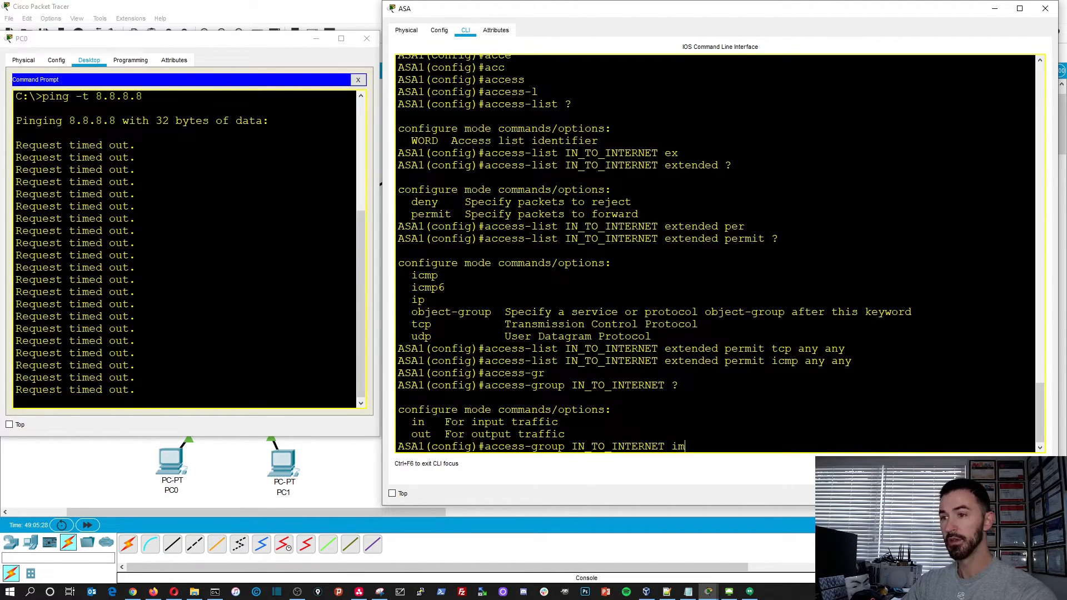
type("m in")
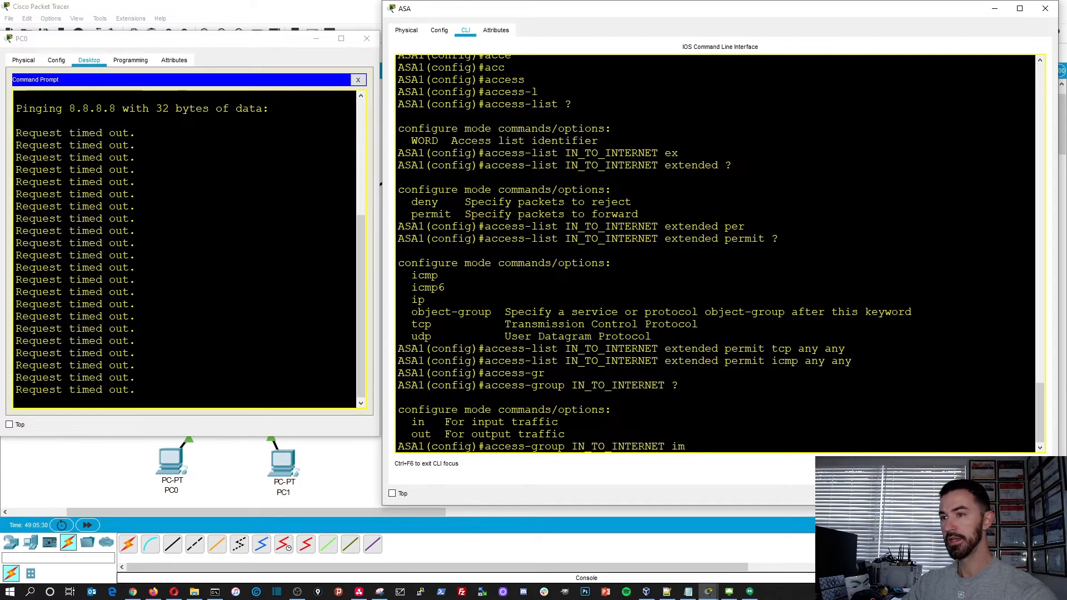
- Apply the IN_TO_INTERNET access group to incoming traffic on the outside interface
key("Tab")
type("ter")
key("Tab")
key("BackSpace")
key("BackSpace")
key("BackSpace")
key("BackSpace")
key("BackSpace")
key("BackSpace")
type("n inter")
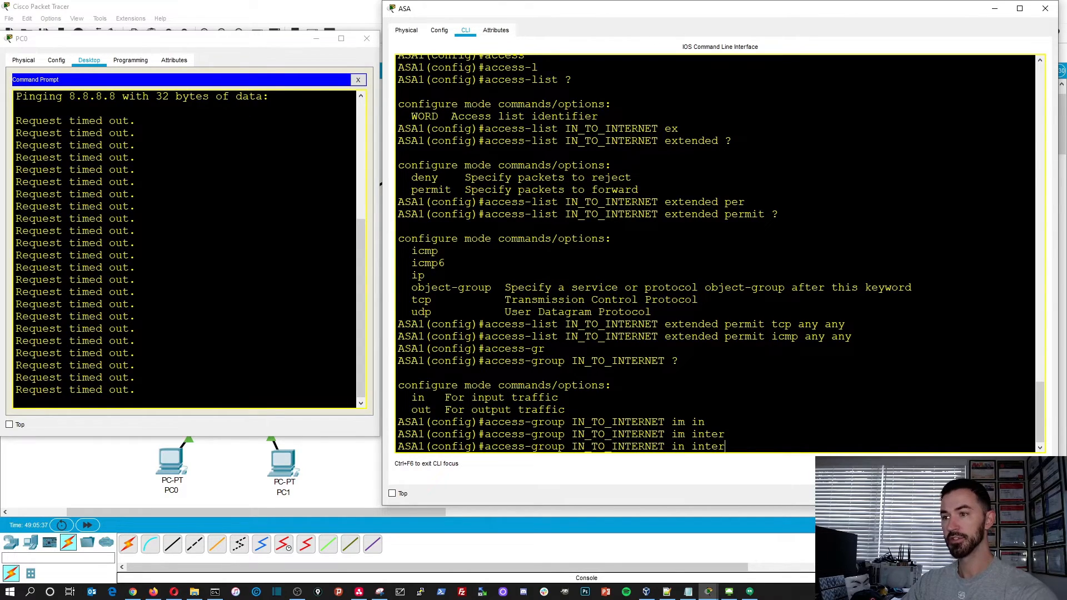
key("Tab")
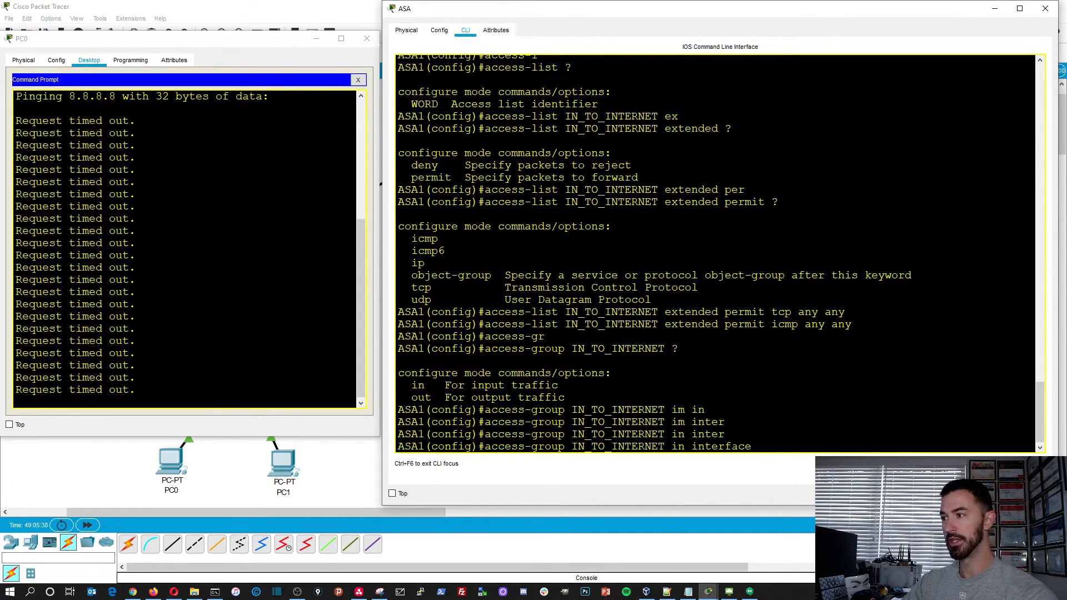
type("ou")
key("Tab")
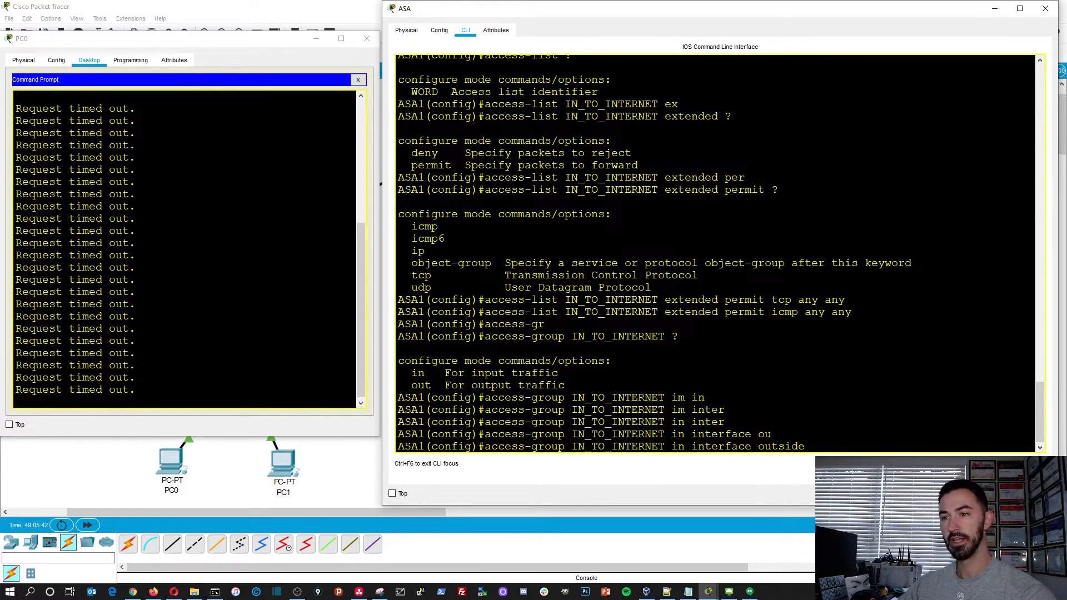
key("Return")
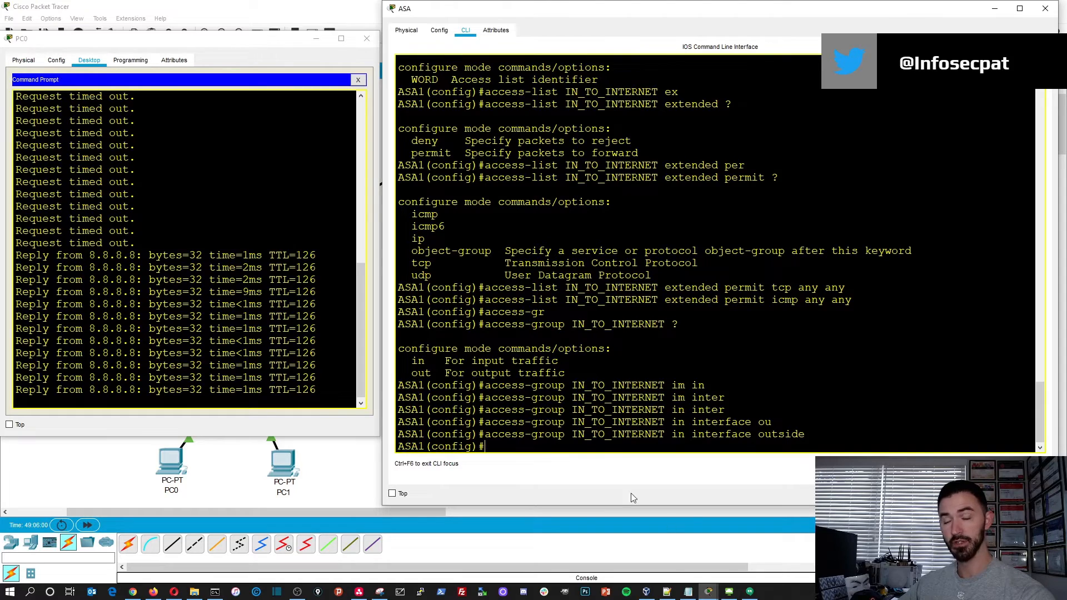
- Stop the continuous pings on PC1 and PC0 and minimize both PC windows
mouse_move(708, 592)
left_click(845, 556)
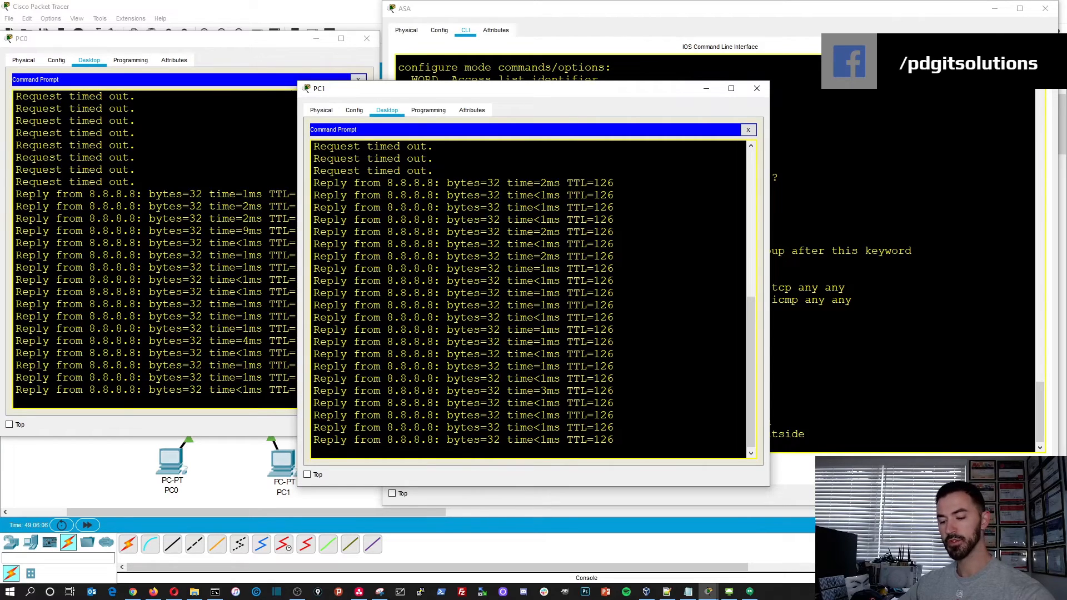
key("ctrl+c")
left_click(142, 353)
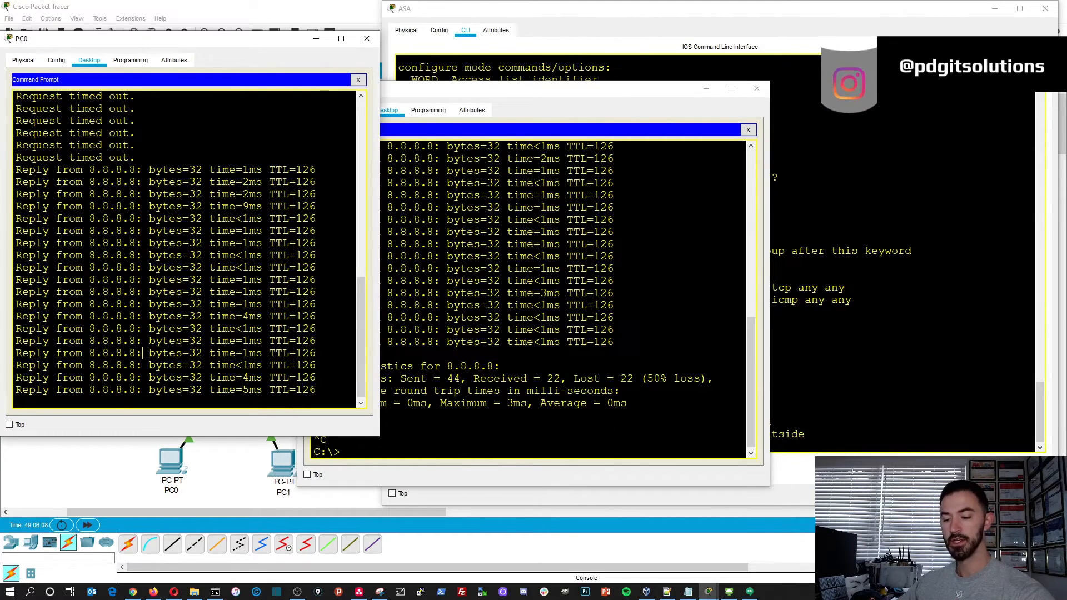
key("ctrl+c")
left_click(317, 38)
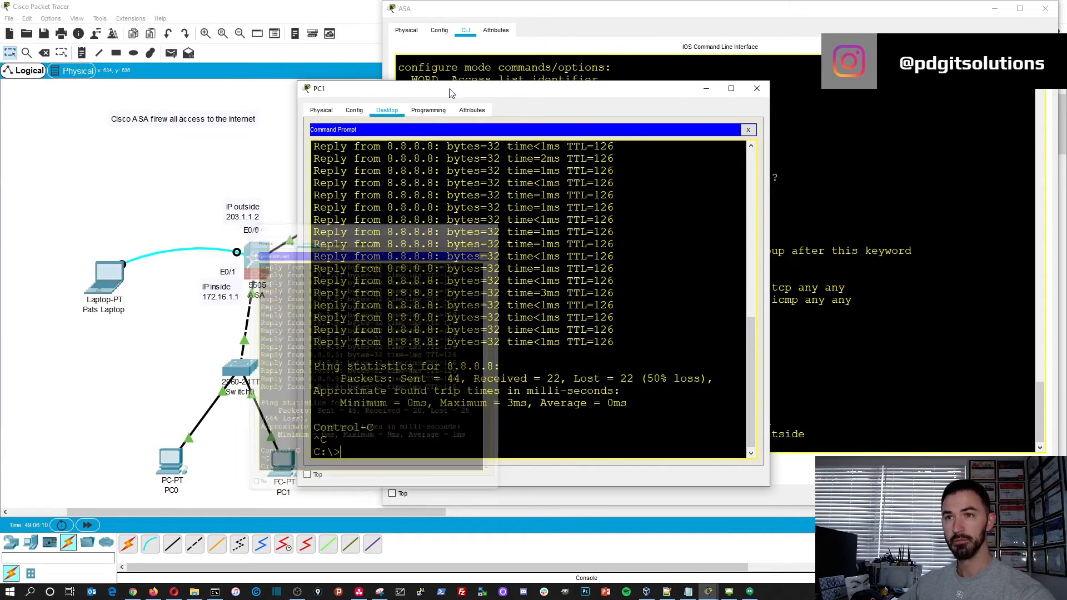
left_click(705, 89)
- Leave configuration mode on the ASA with the end command, returning to the privileged ASA1# prompt
left_click_drag(620, 11, 393, 11)
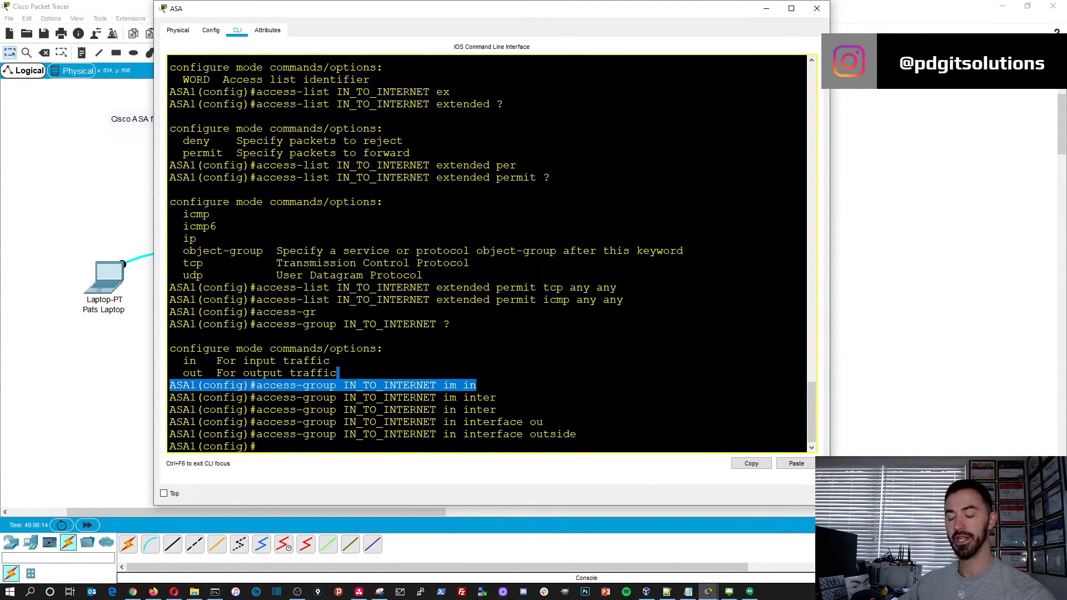
key("Return")
key("Return")
key("Return")
type("end")
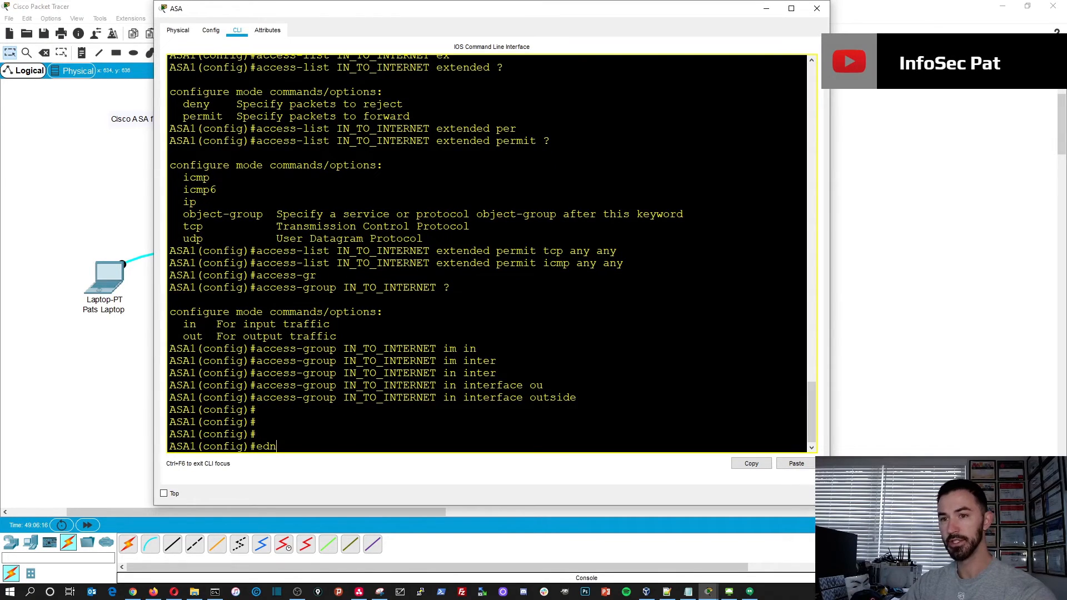
key("Return")
key("Return")
key("Return")
key("Return")
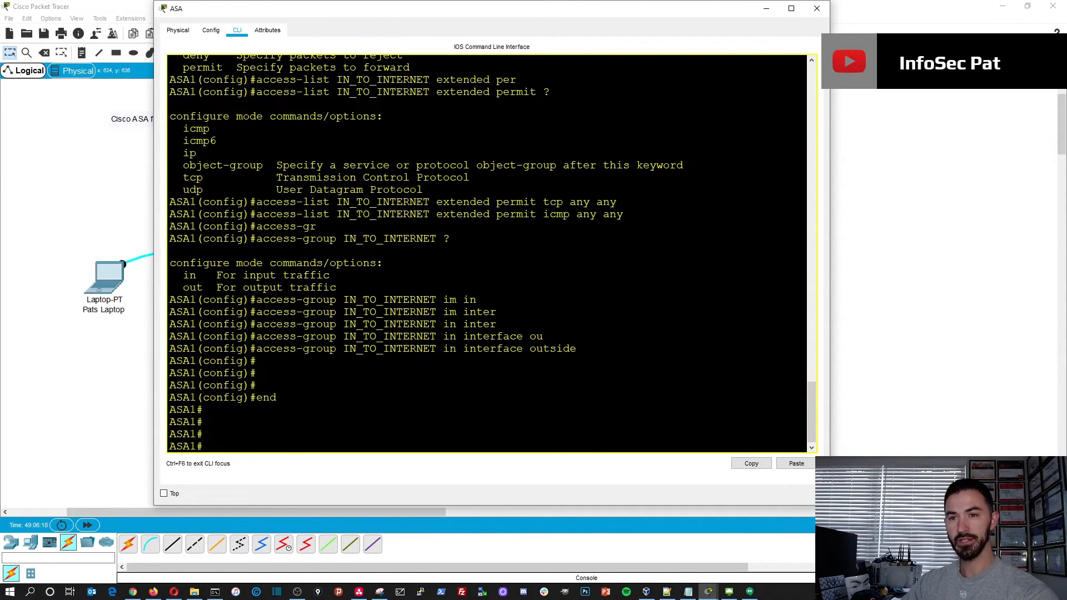
- Display the ASA's NAT policies and hit counters with show nat
type("show nat")
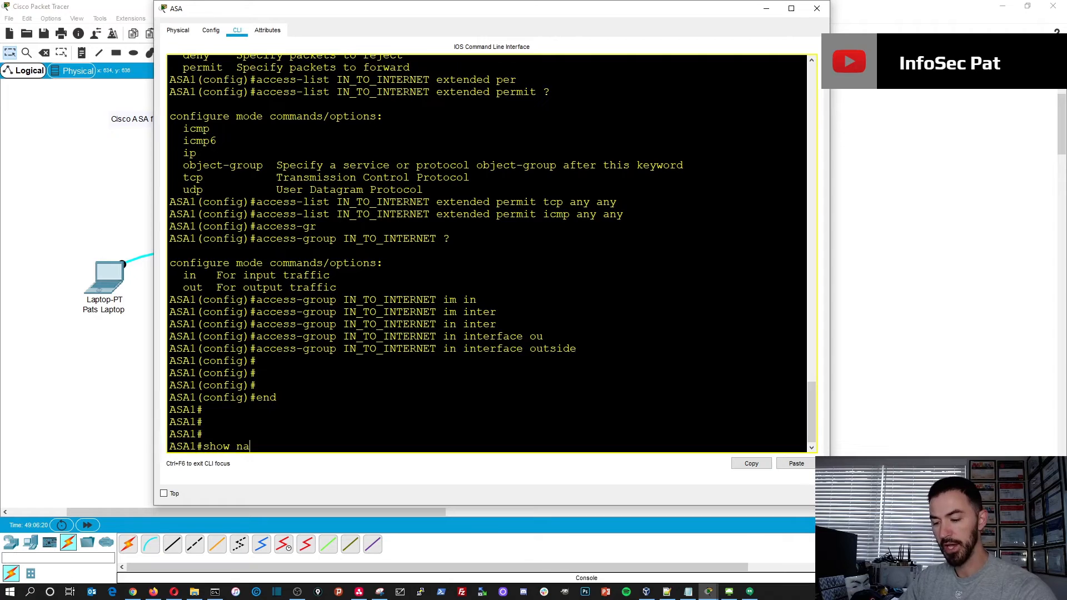
key("Return")
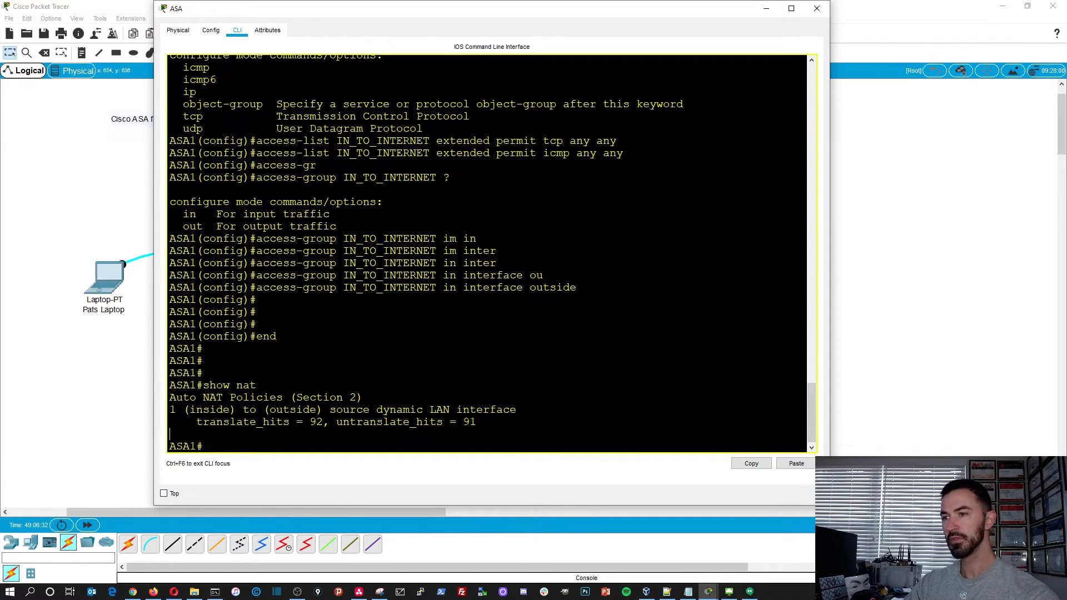
key("Return")
key("Return")
key("Return")
- Check the ASA's active address translations by running show xlate twice
type("show x")
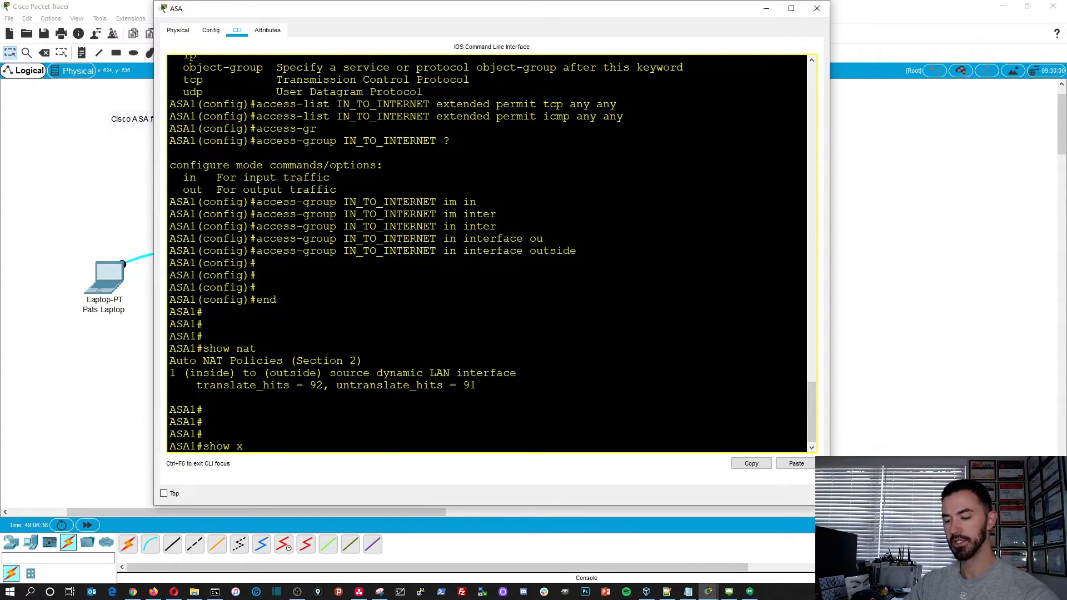
type("l")
key("Tab")
key("Return")
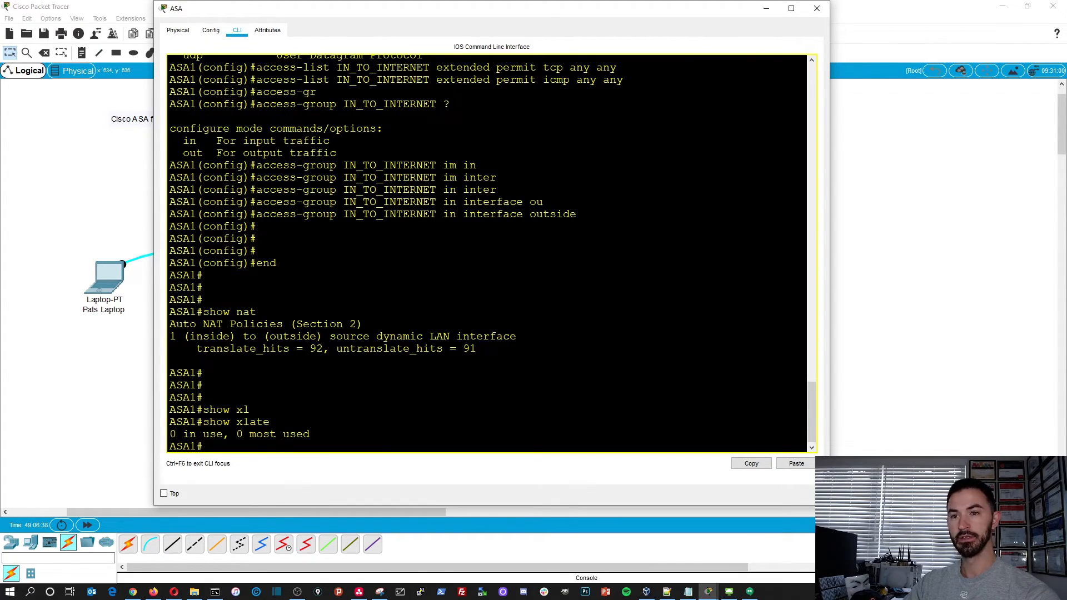
key("Up")
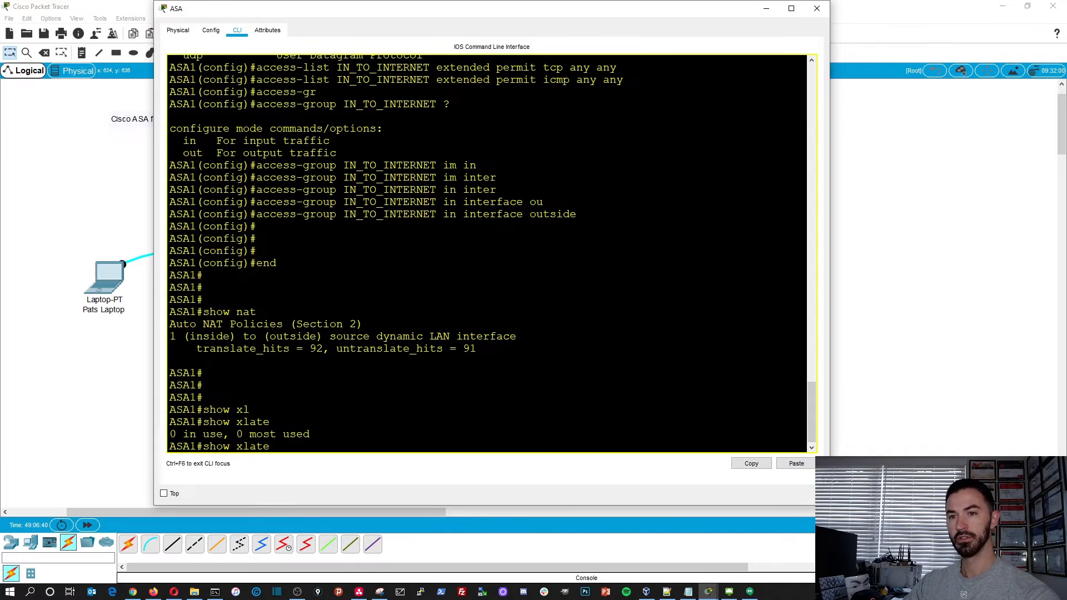
key("Return")
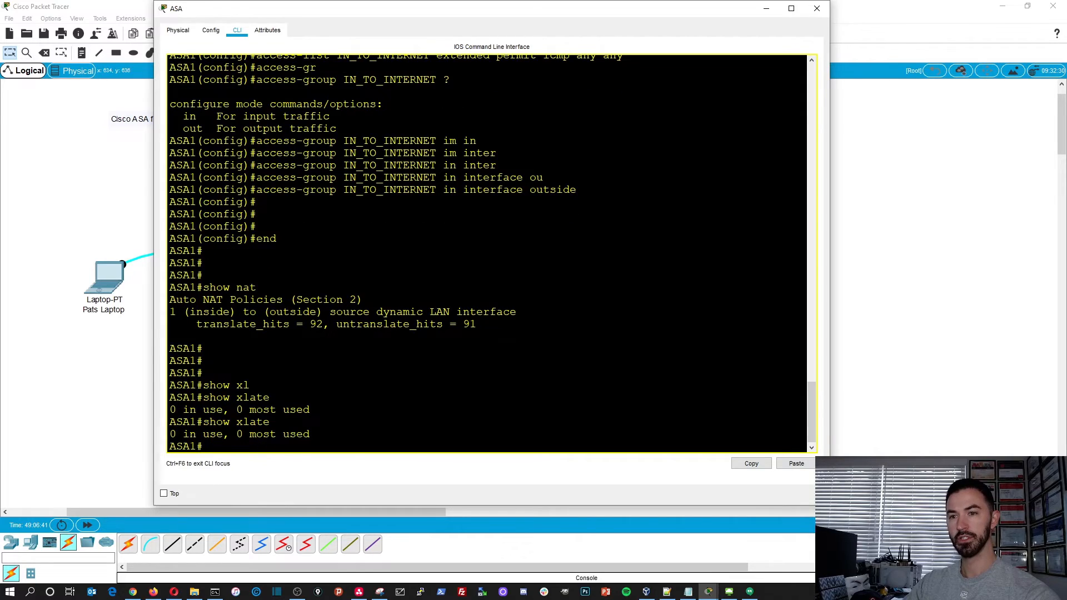
- Browse to 8.8.8.8 from PC0's web browser and open the "A small page" link
left_click(709, 592)
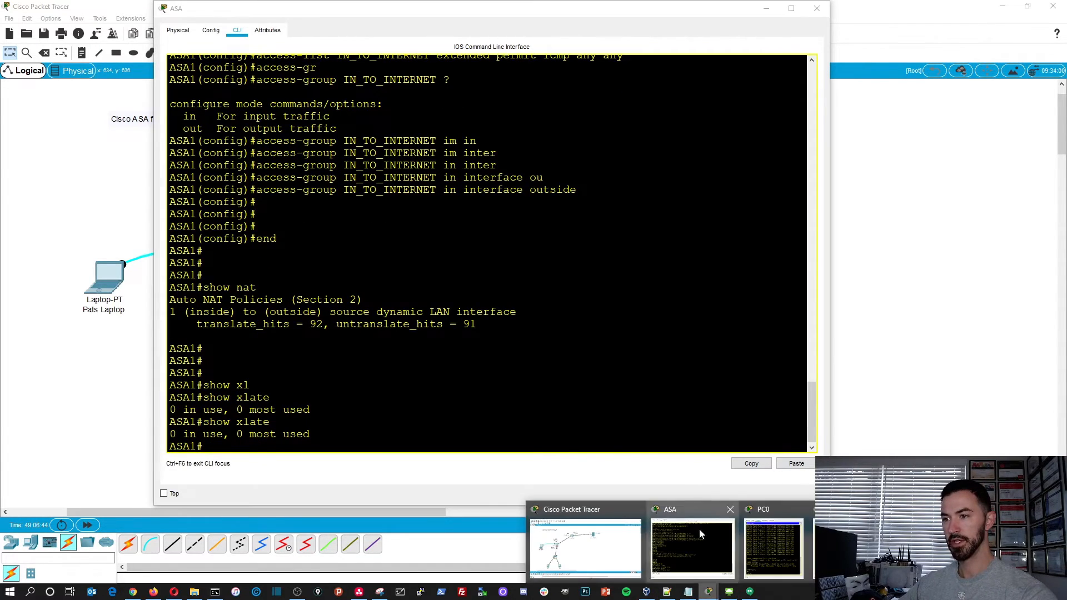
left_click(762, 555)
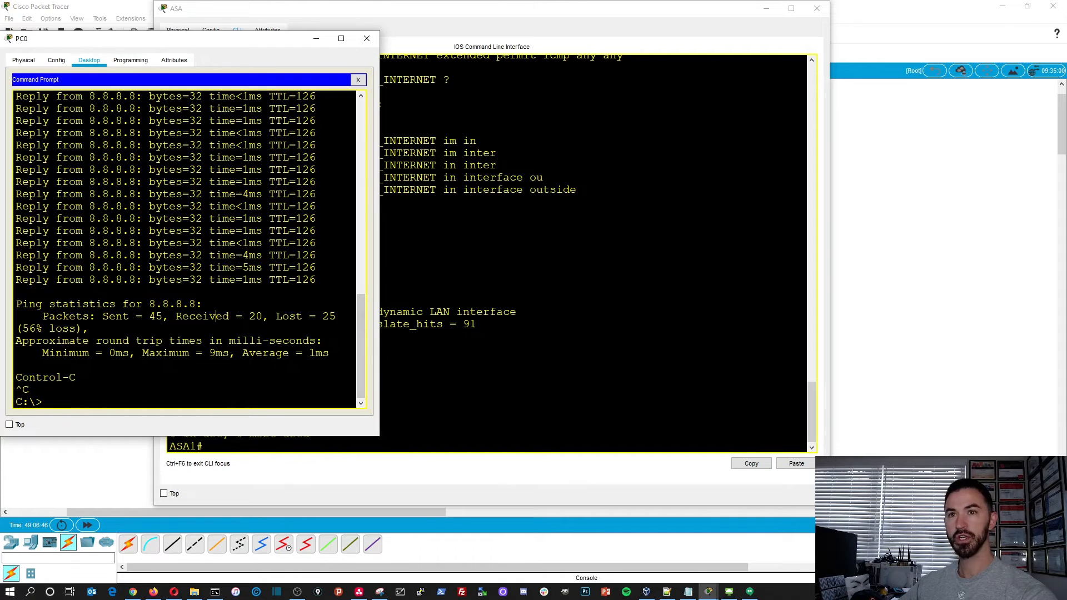
left_click(358, 80)
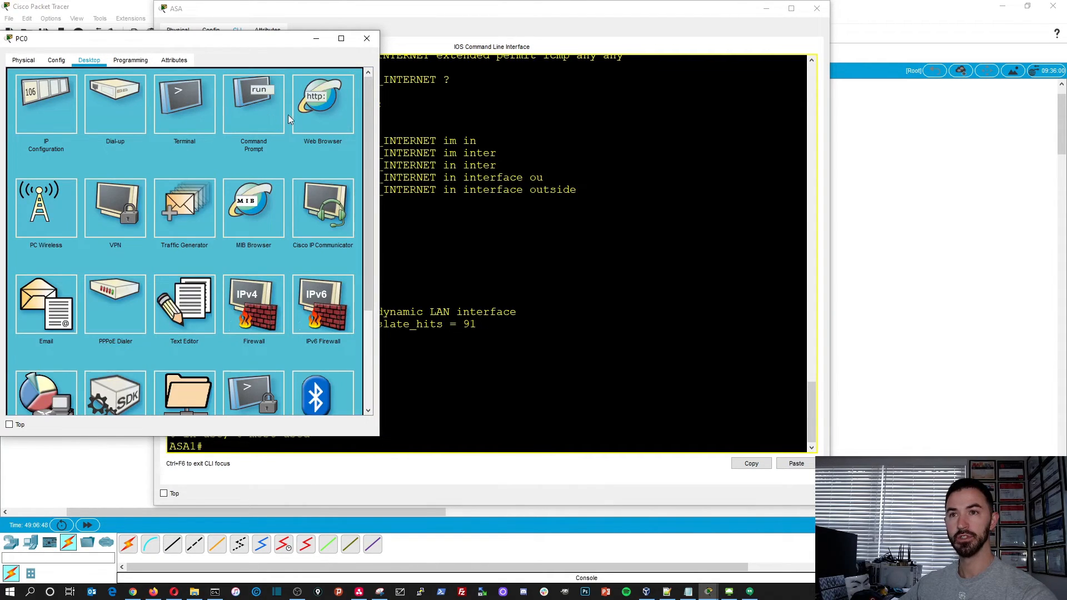
left_click(323, 105)
left_click(150, 92)
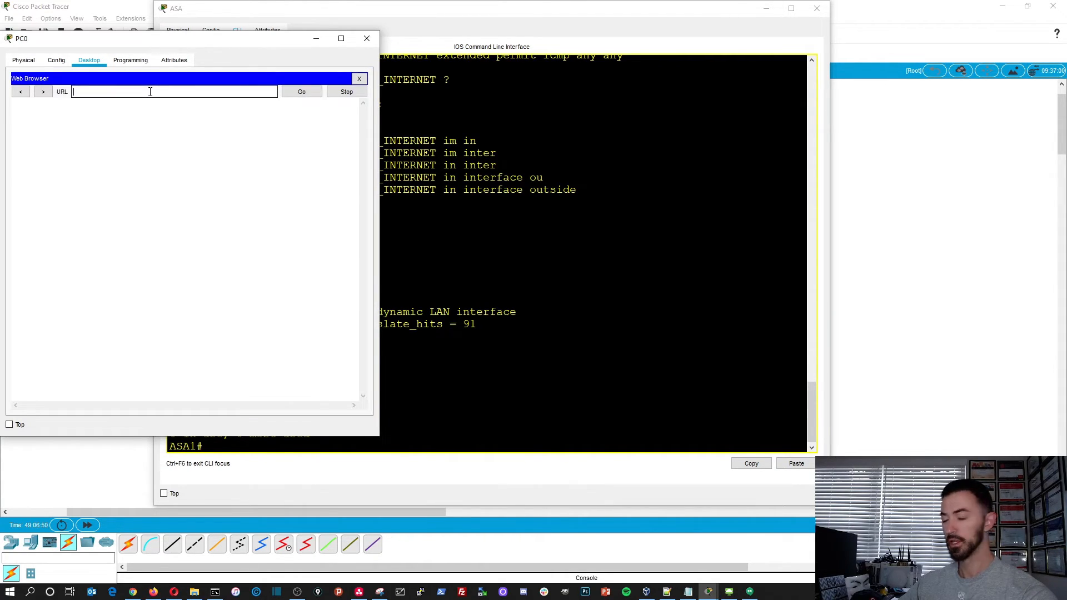
type("8.8.8.8")
key("Return")
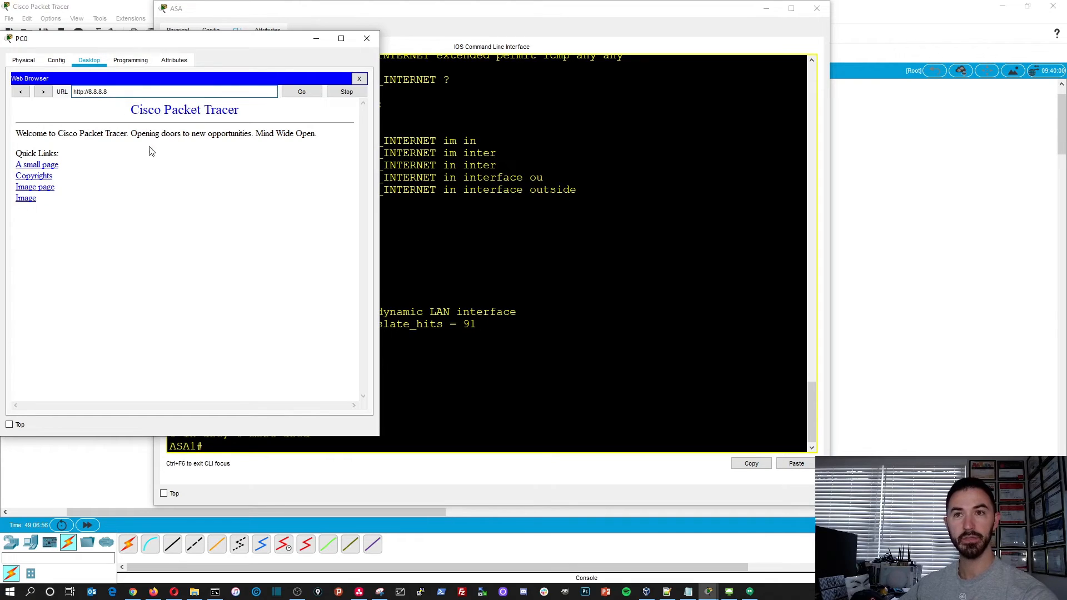
left_click(45, 165)
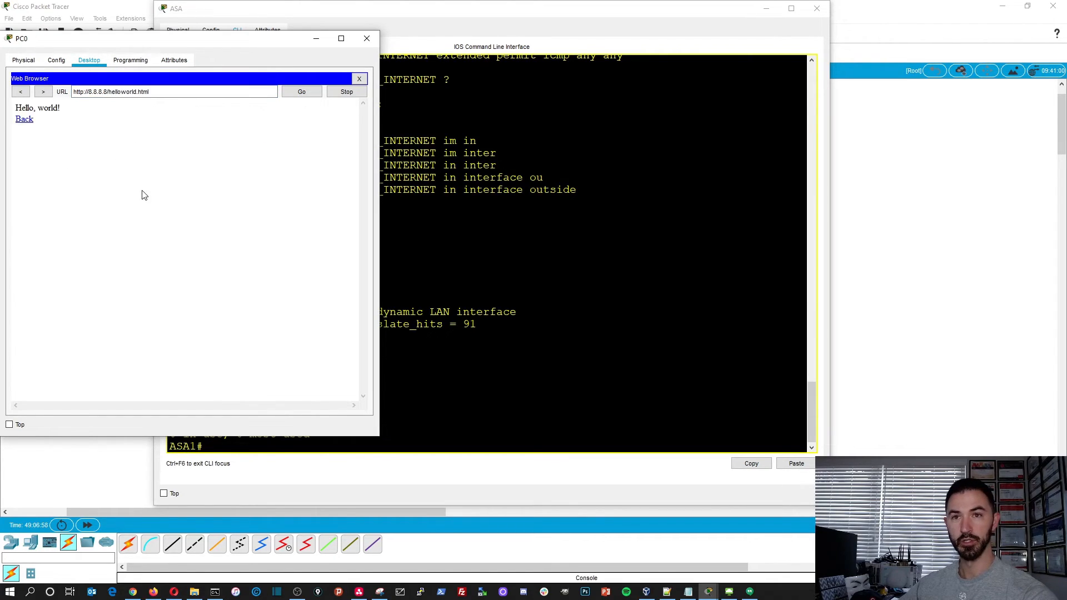
- Close PC0's web browser, rerun ping -t 8.8.8.8 in its command prompt, and stop it after a couple of replies
left_click_drag(230, 39, 508, 90)
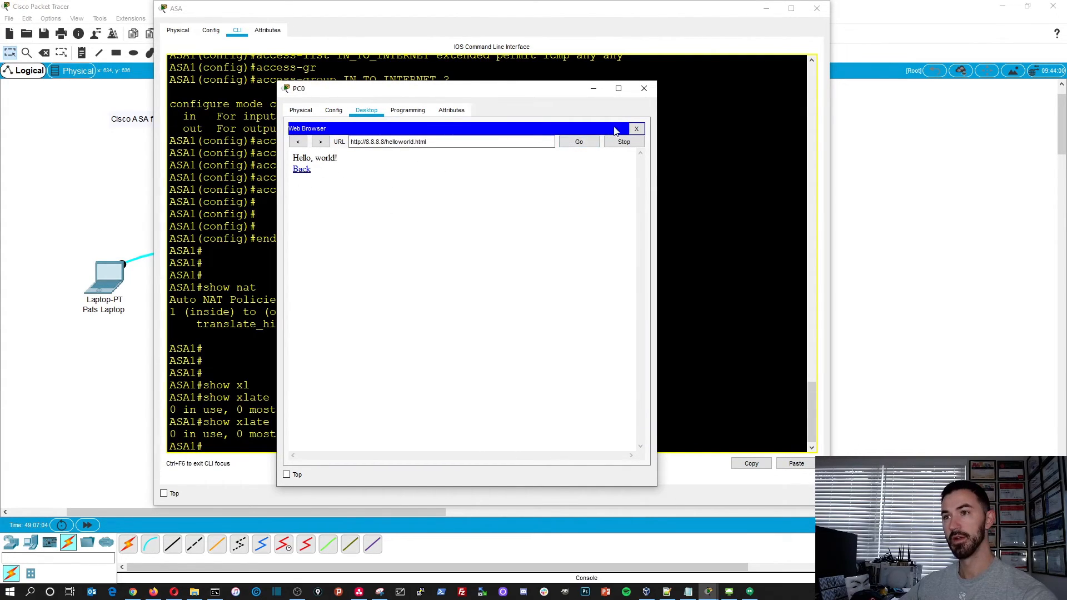
left_click(636, 128)
left_click(514, 164)
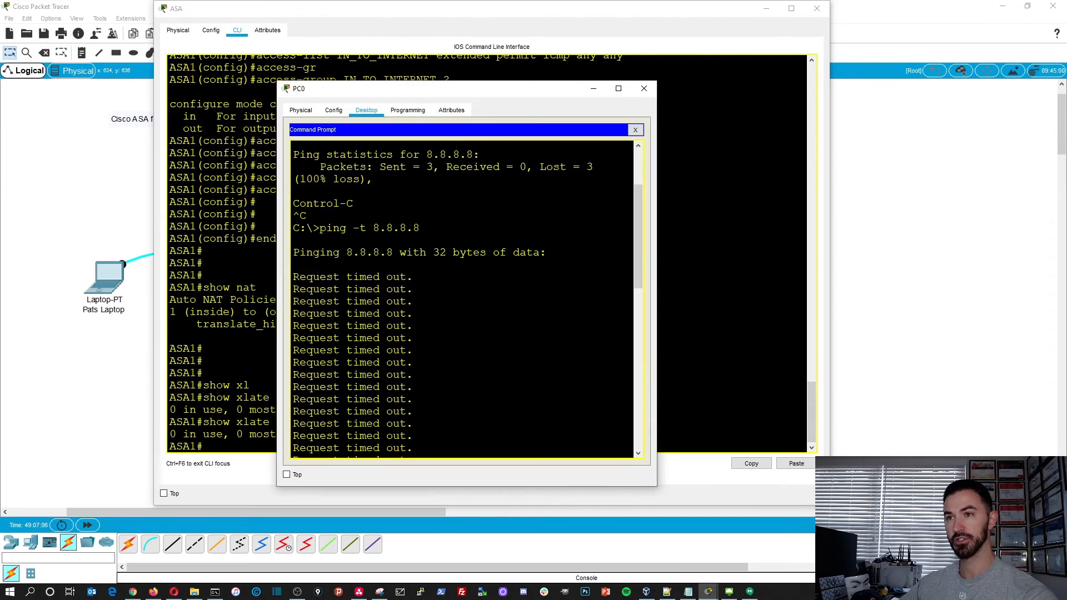
key("Up")
key("Return")
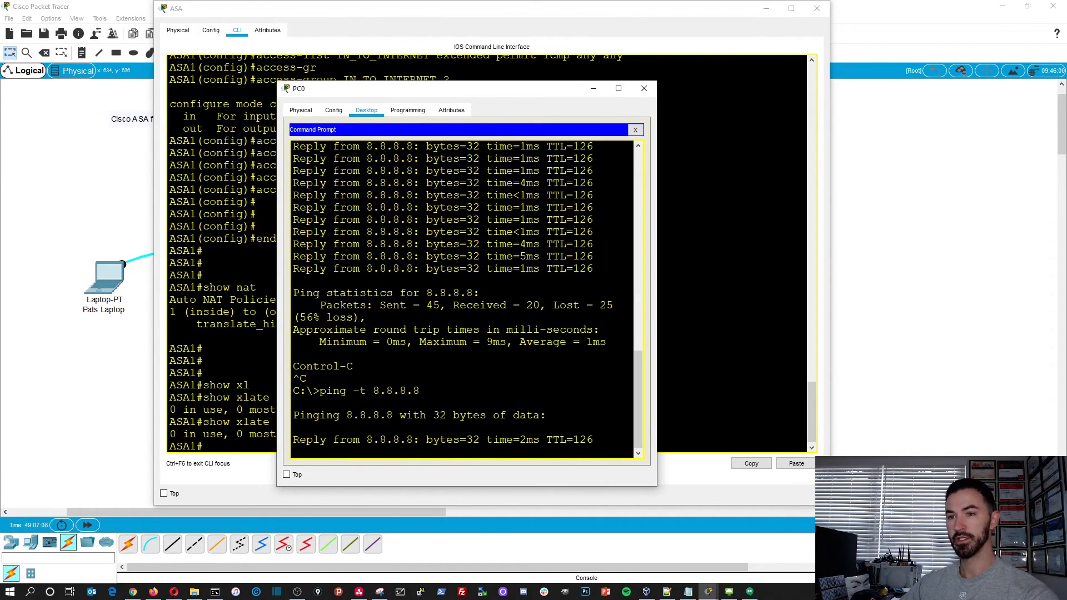
key("ctrl+c")
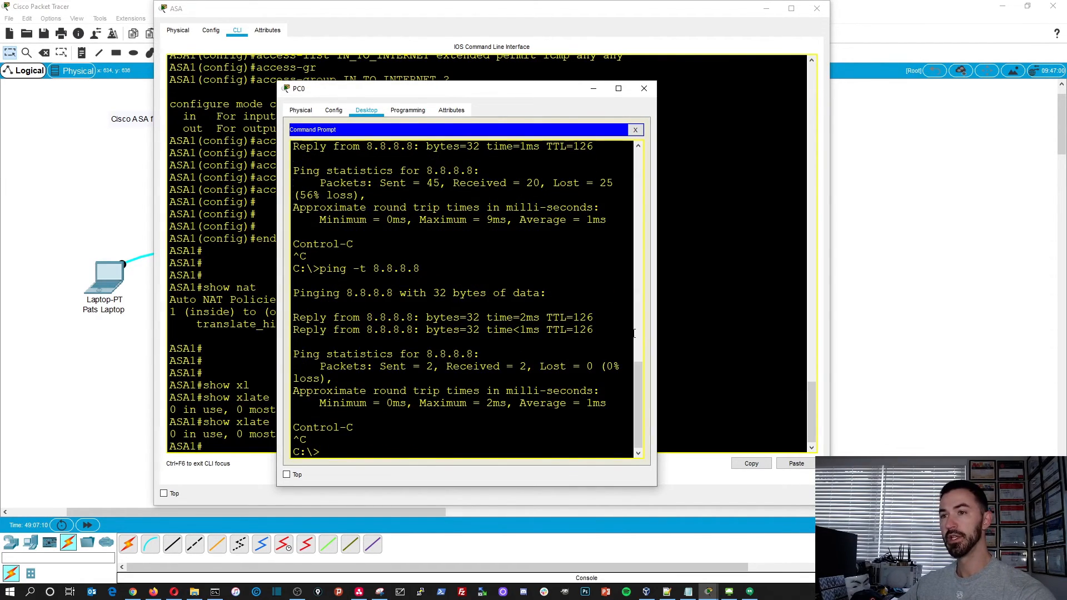
- Return to the ASA and rerun show xlate to inspect the translations created by PC0's web and ping traffic
key("alt+Tab")
key("Up")
key("Return")
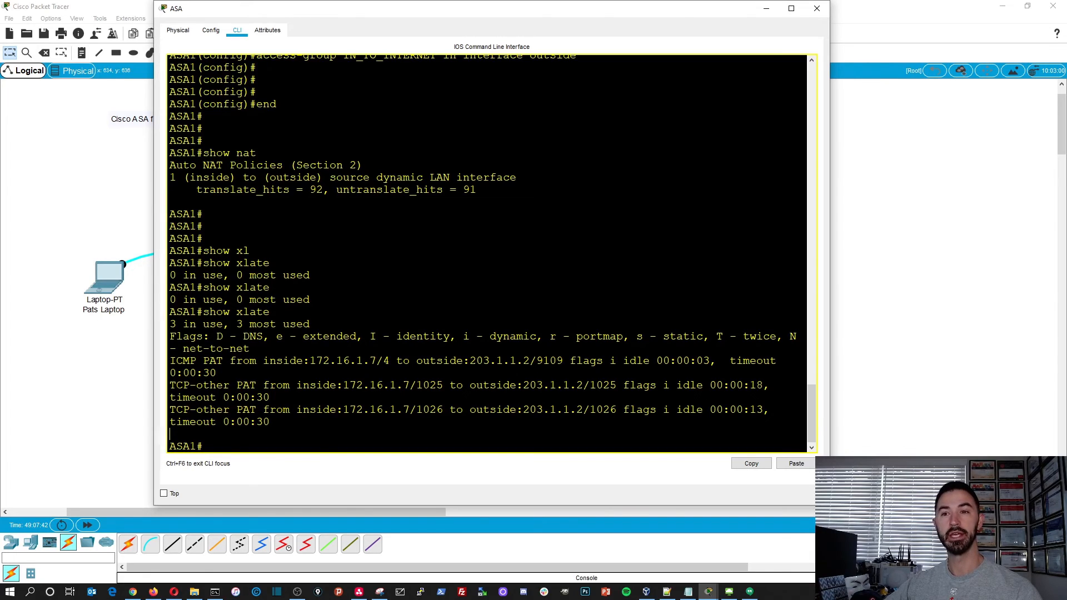
- Minimize the ASA and PC0 windows to view the whole network topology and inspect the laptop's port summary
left_click(767, 7)
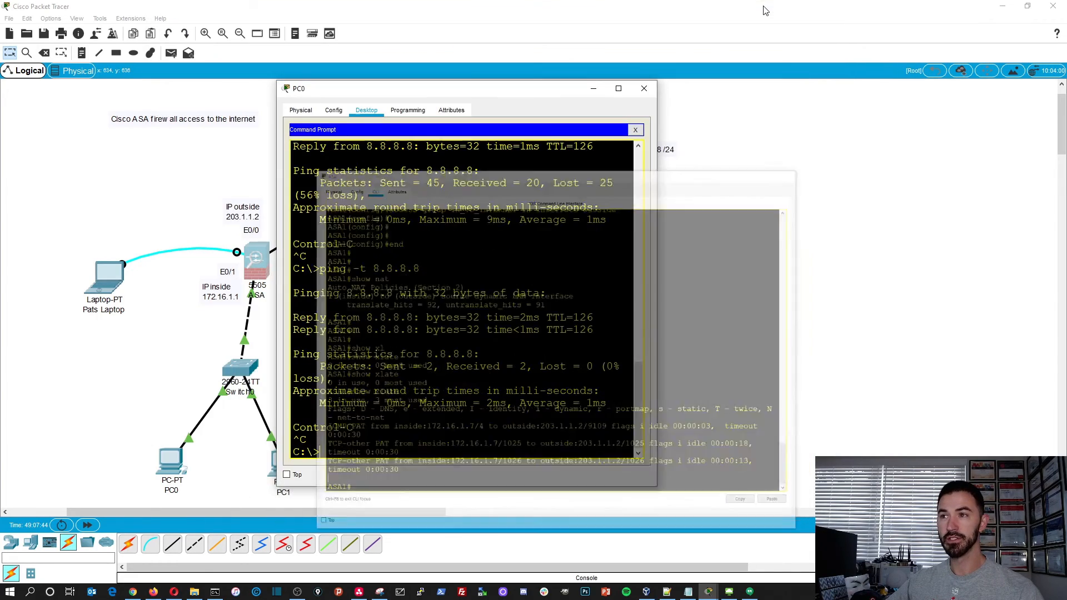
left_click(595, 89)
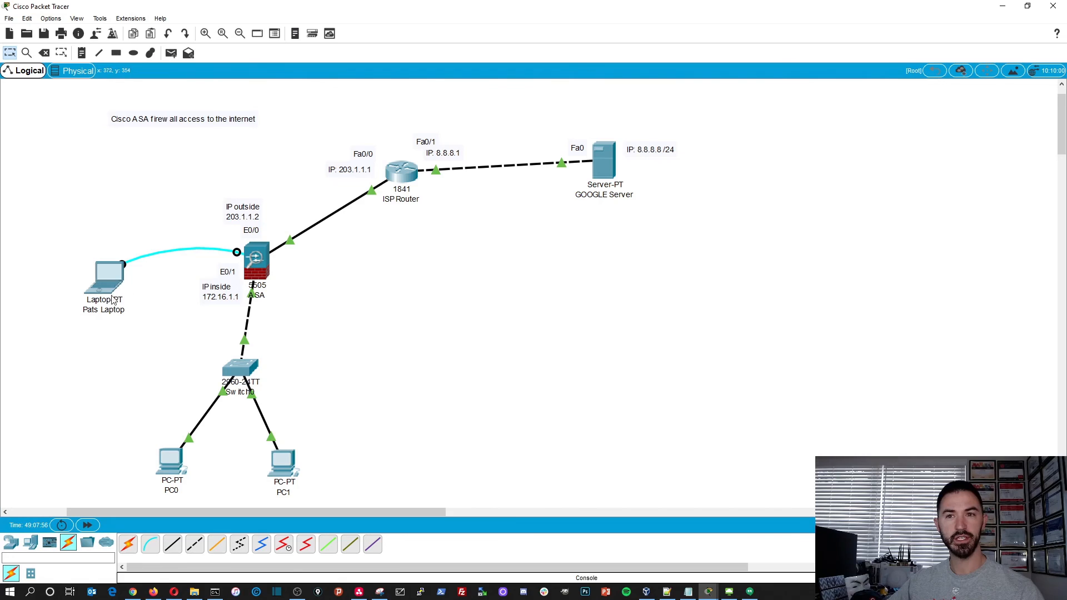
mouse_move(118, 300)
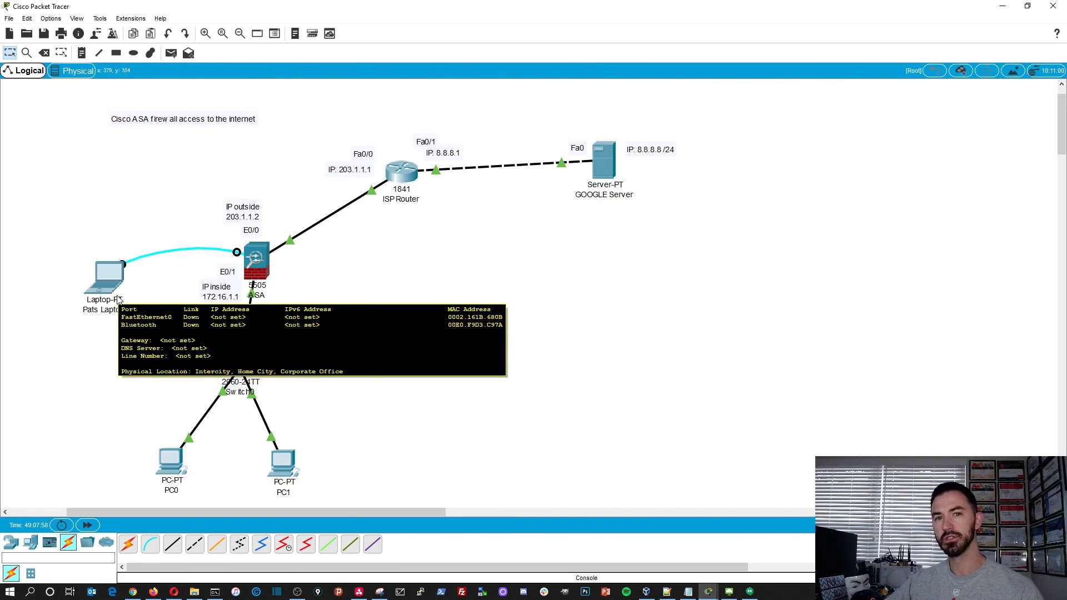